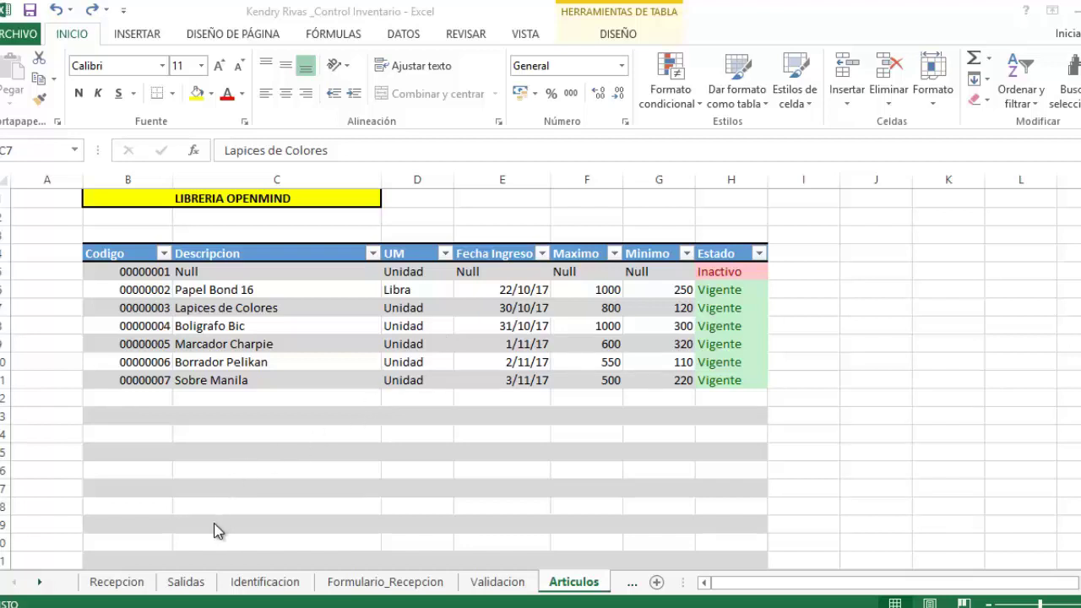
Go from the Recepcion sheet to the Salidas sheet and select the Codigo Recepcion heading
{"action": "left_click", "coordinate": [132, 588]}
{"action": "left_click", "coordinate": [133, 588]}
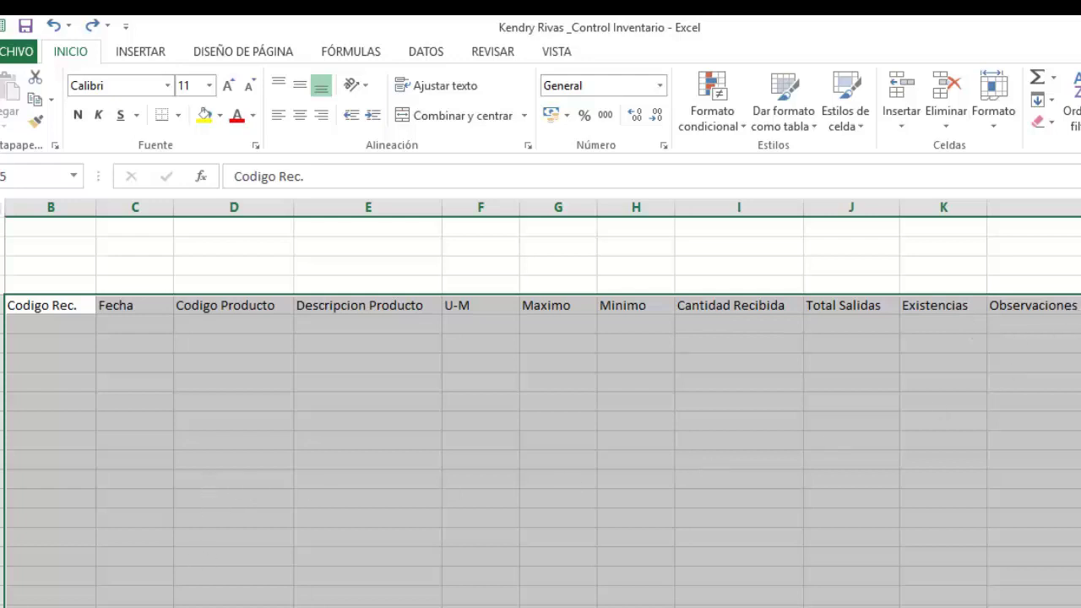
{"action": "key", "text": "ctrl+Page_Down"}
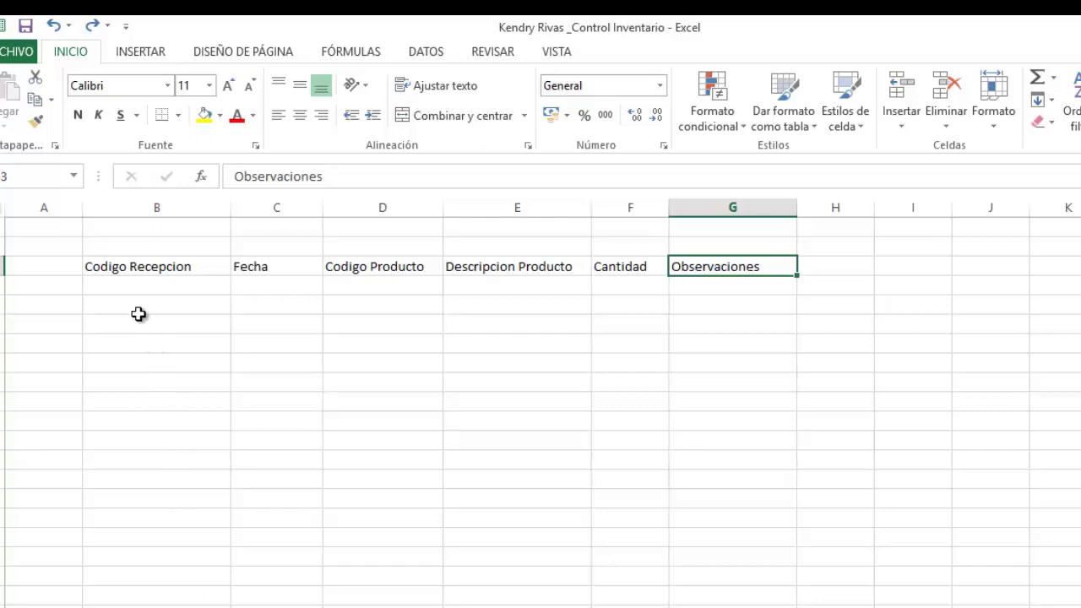
{"action": "left_click", "coordinate": [190, 271]}
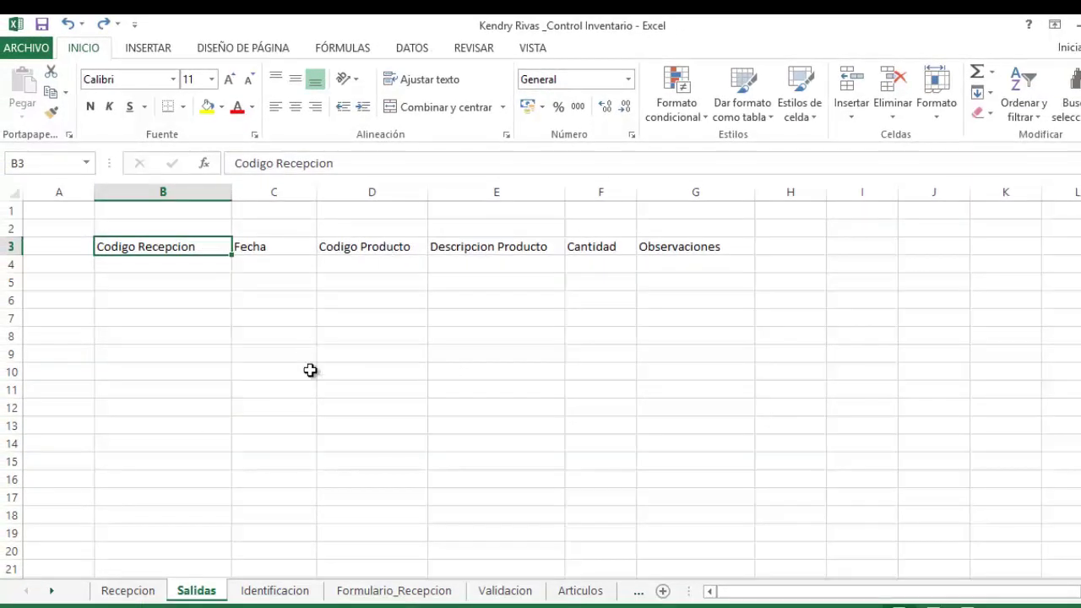
Check the Salidas headings Fecha through Observaciones, then return to the Recepcion sheet
{"action": "left_click", "coordinate": [274, 249]}
{"action": "left_click", "coordinate": [350, 246]}
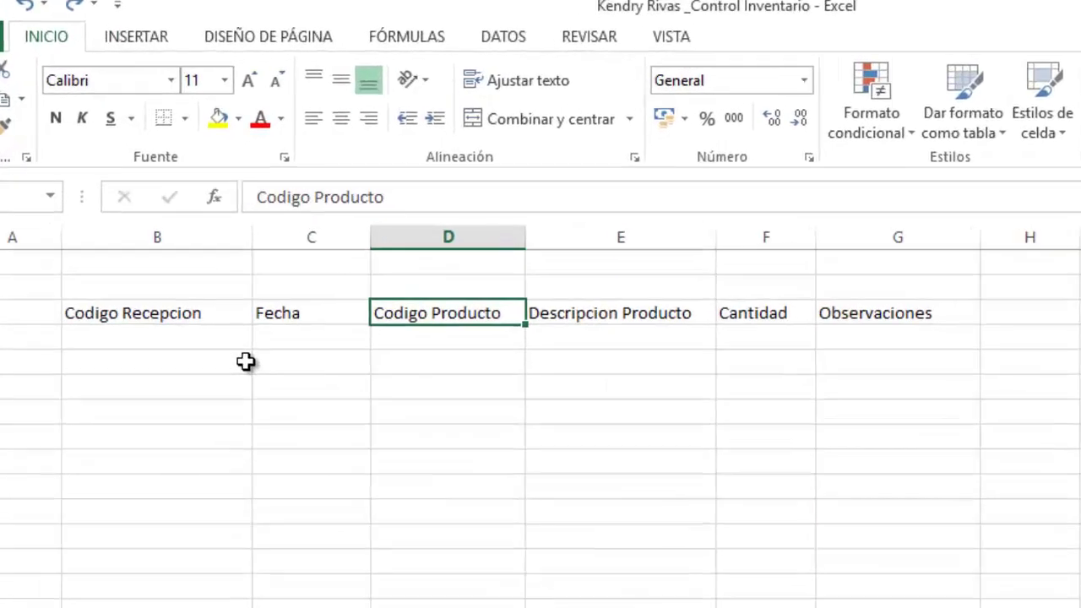
{"action": "left_click", "coordinate": [676, 343]}
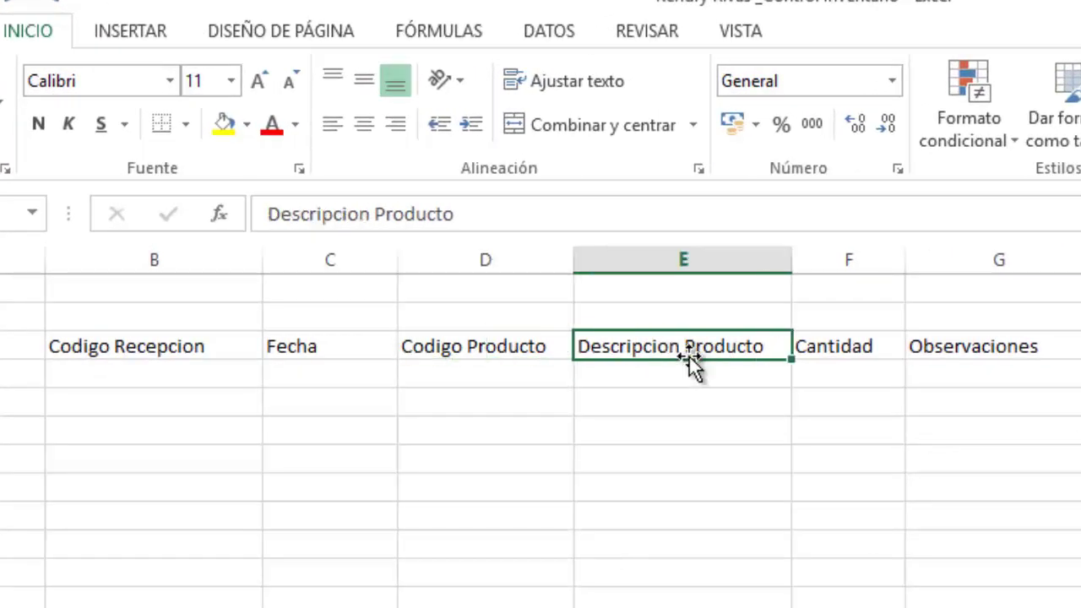
{"action": "left_click", "coordinate": [823, 345]}
{"action": "left_click", "coordinate": [963, 352]}
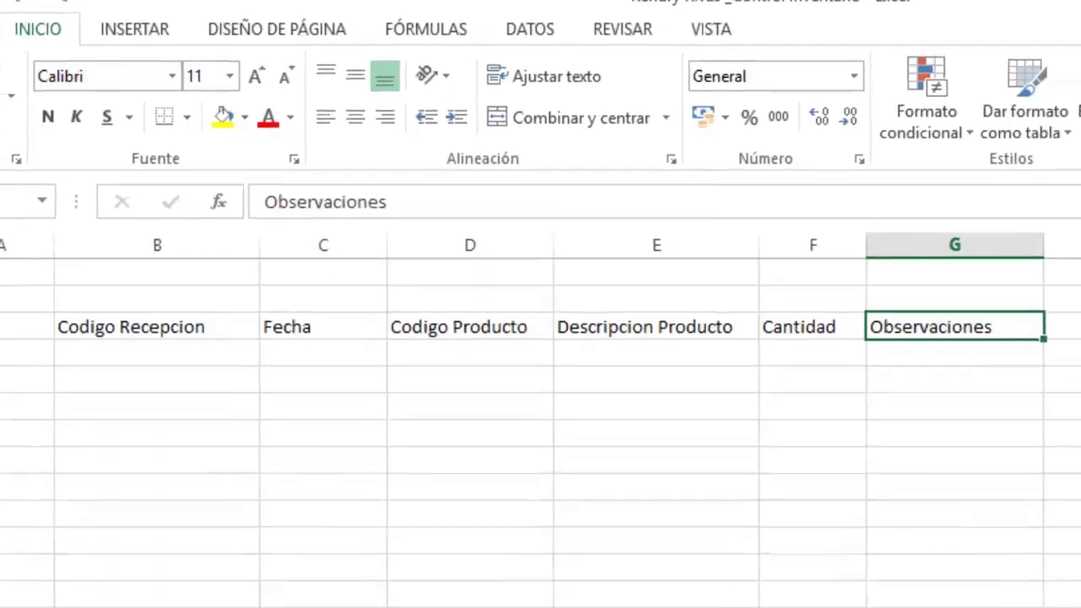
{"action": "left_click", "coordinate": [149, 595]}
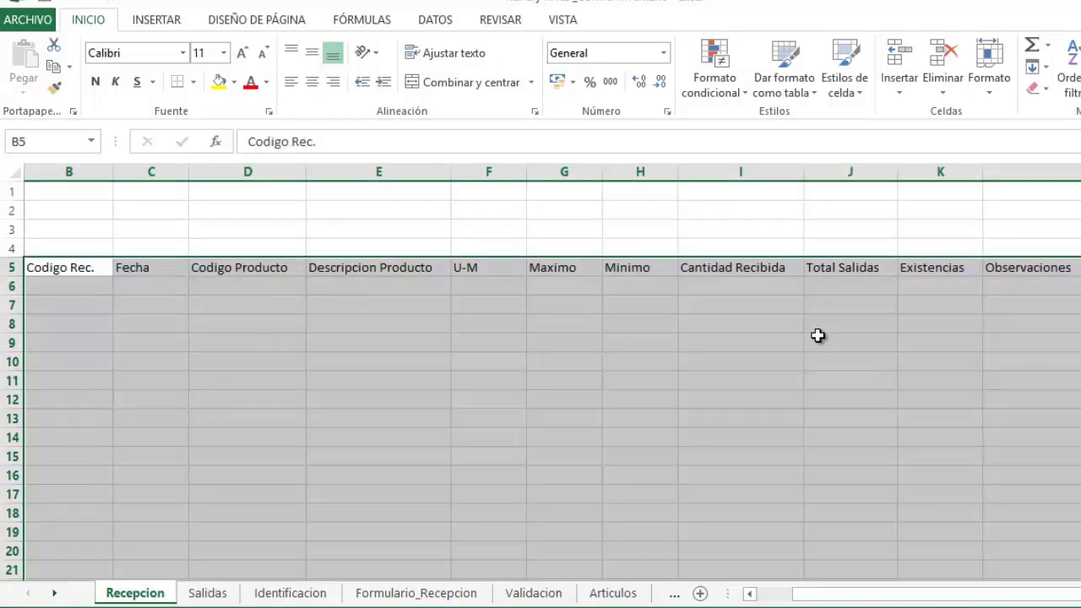
{"action": "scroll", "coordinate": [1056, 273], "scroll_direction": "down", "scroll_amount": 1}
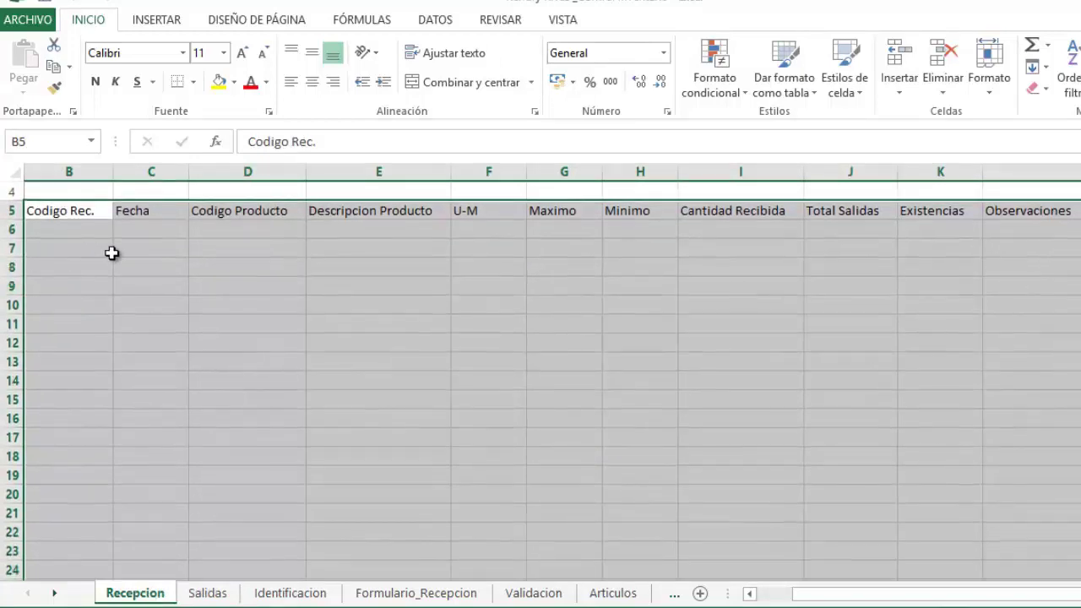
{"action": "scroll", "coordinate": [901, 359], "scroll_direction": "down", "scroll_amount": 8}
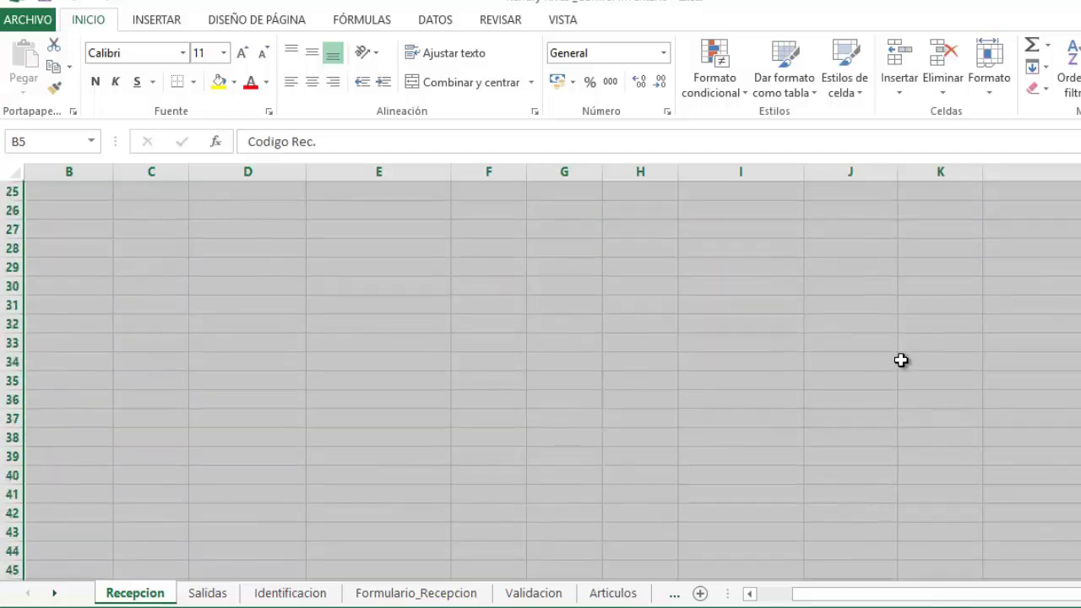
{"action": "scroll", "coordinate": [729, 403], "scroll_direction": "up", "scroll_amount": 6}
{"action": "scroll", "coordinate": [730, 403], "scroll_direction": "up", "scroll_amount": 3}
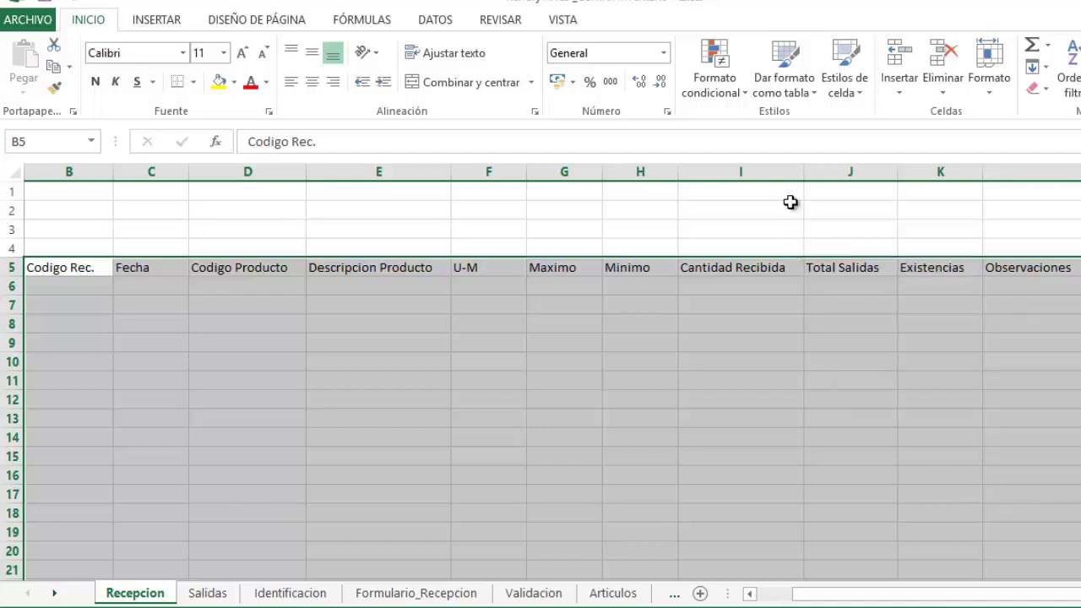
Format the Recepcion range as a blue Medio-style table with a header row
{"action": "left_click", "coordinate": [799, 89]}
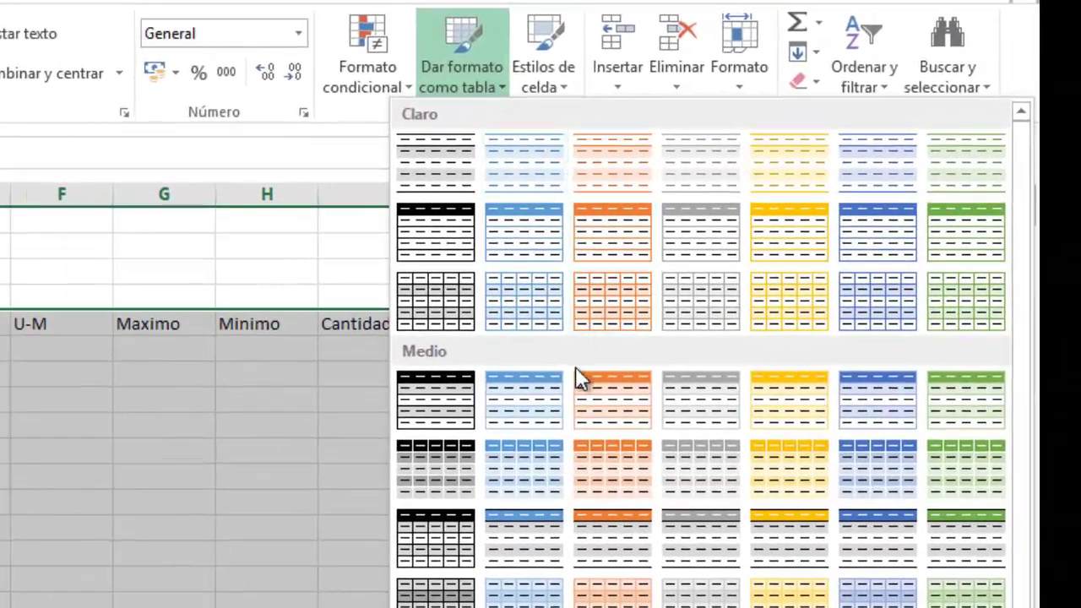
{"action": "left_click", "coordinate": [513, 544]}
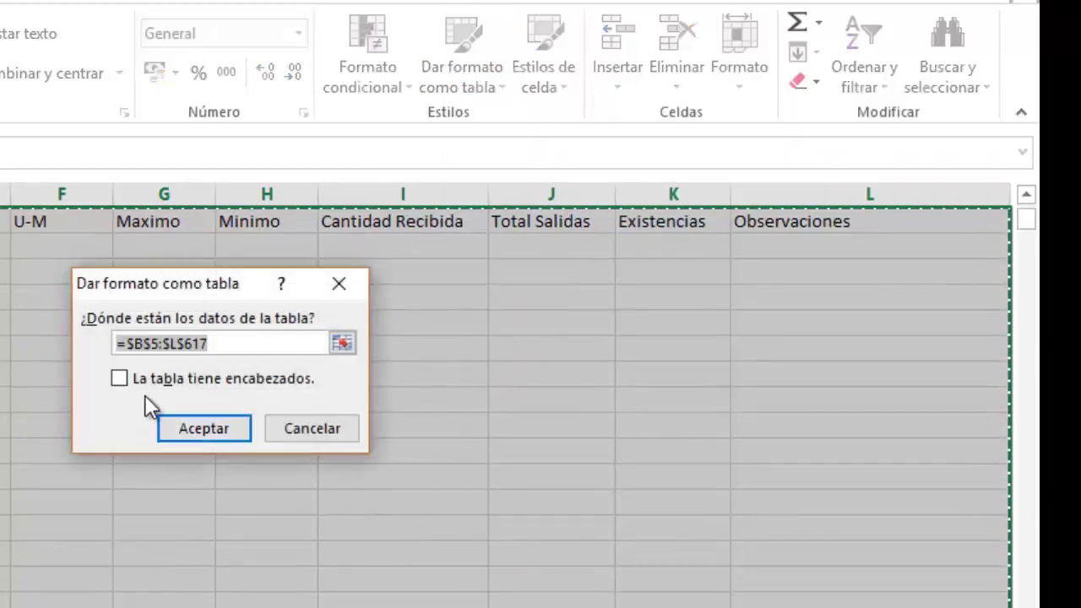
{"action": "left_click", "coordinate": [126, 384]}
{"action": "left_click", "coordinate": [203, 428]}
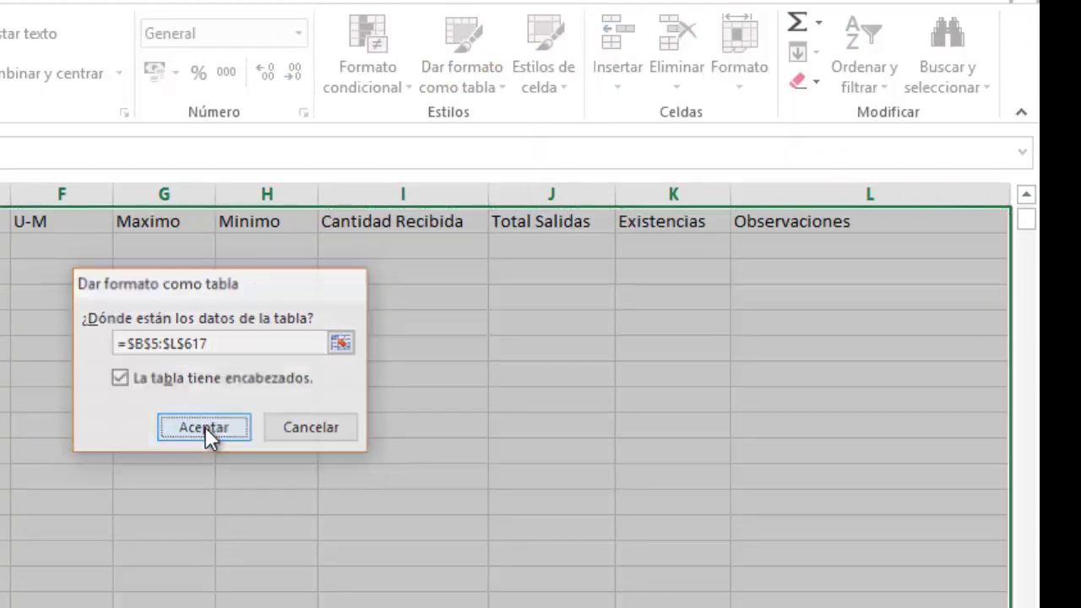
{"action": "scroll", "coordinate": [507, 380], "scroll_direction": "up", "scroll_amount": 1}
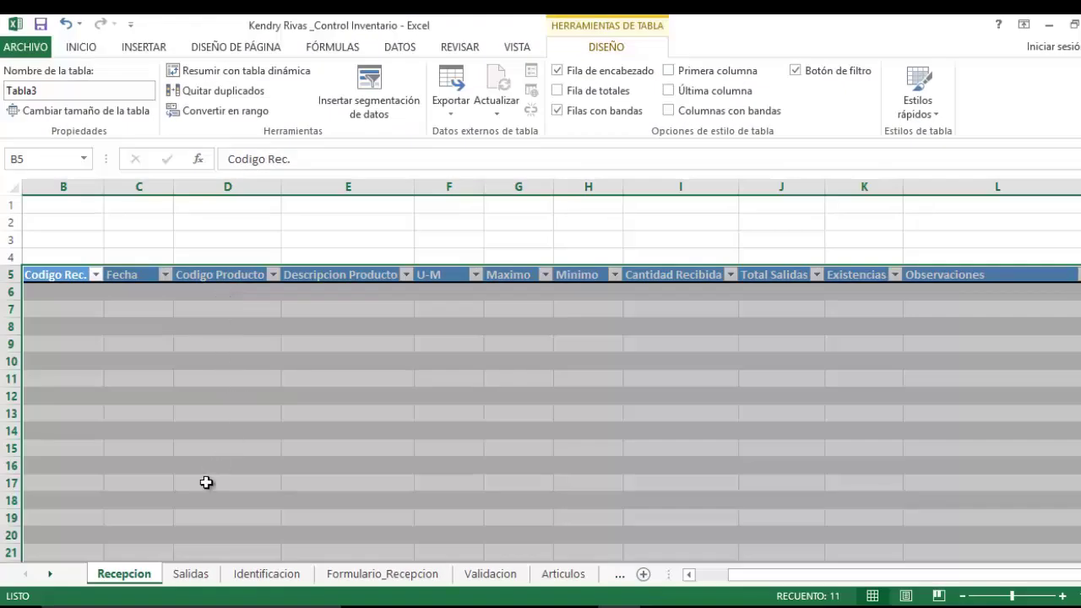
{"action": "left_click", "coordinate": [189, 574]}
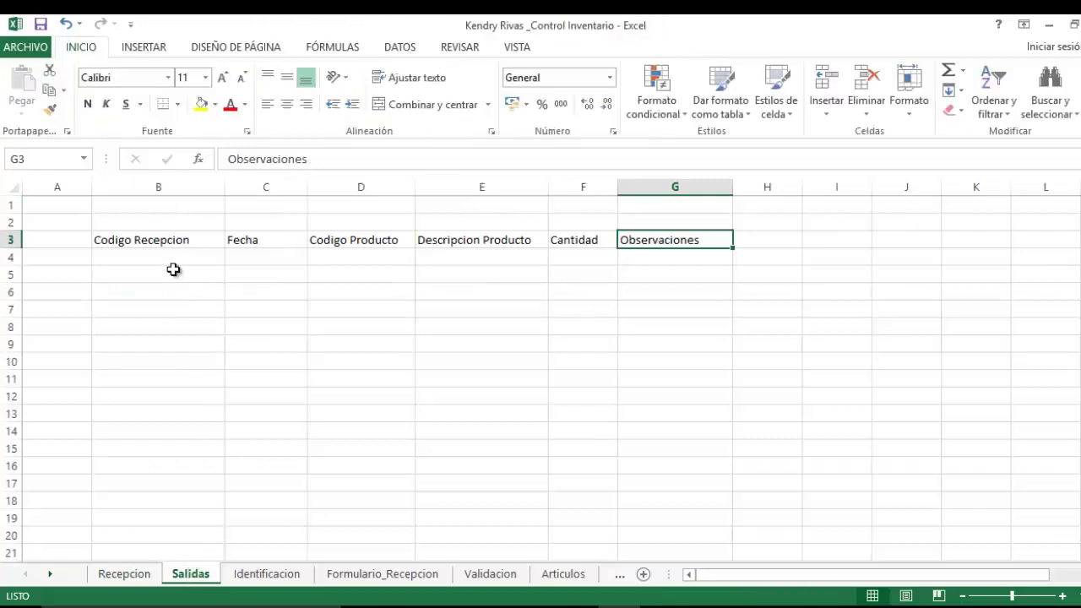
Format the Salidas range B3:G507 as an orange Medio-style table with headers
{"action": "left_click_drag", "start_coordinate": [158, 240], "coordinate": [744, 551]}
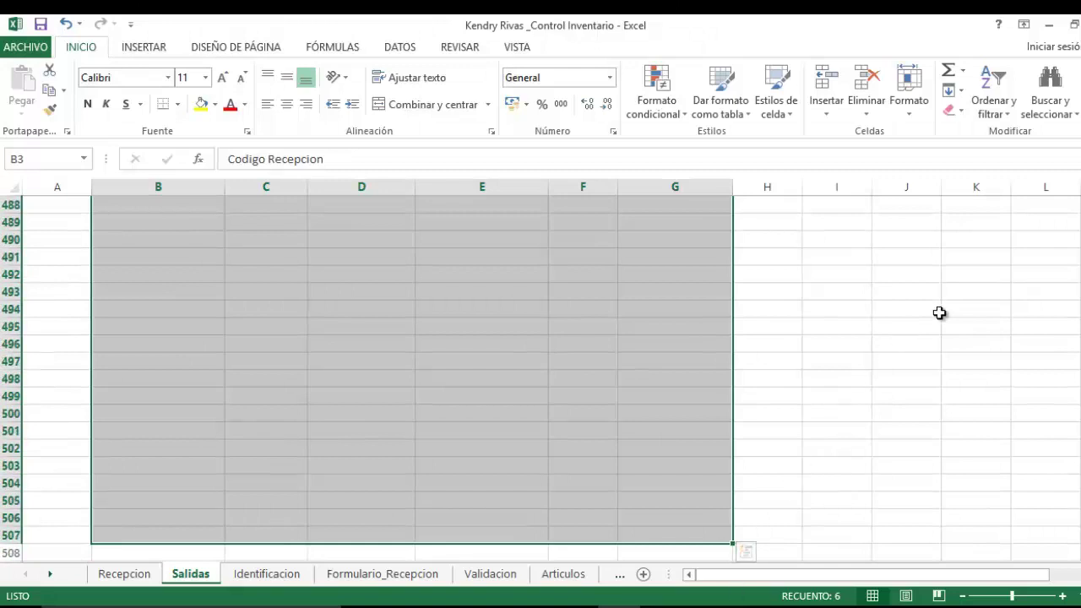
{"action": "left_click_drag", "start_coordinate": [1080, 382], "coordinate": [1080, 377]}
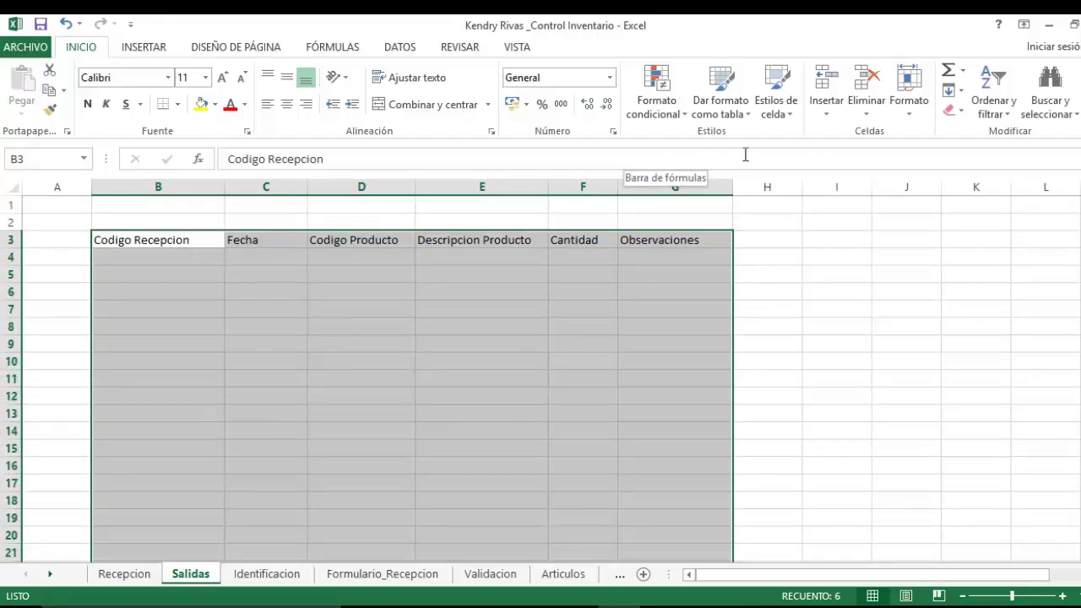
{"action": "left_click", "coordinate": [735, 111]}
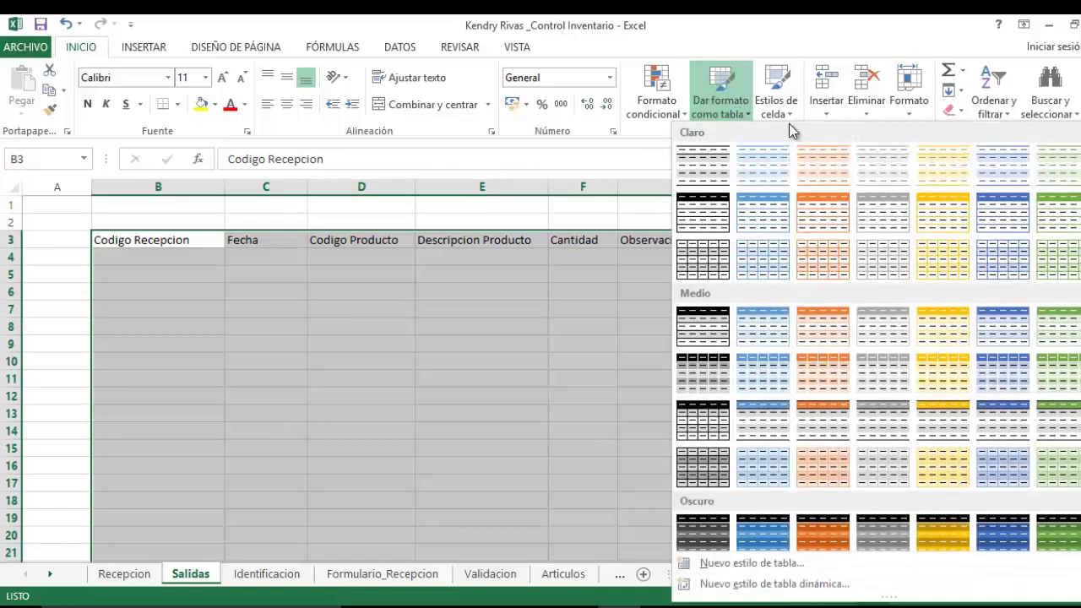
{"action": "left_click", "coordinate": [835, 371]}
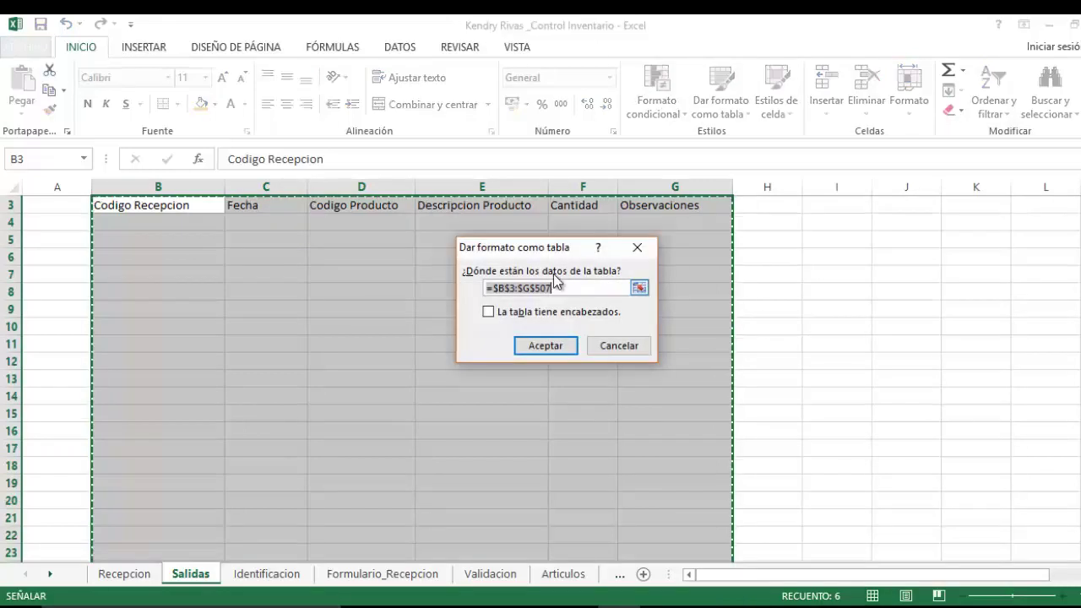
{"action": "key", "text": "Tab"}
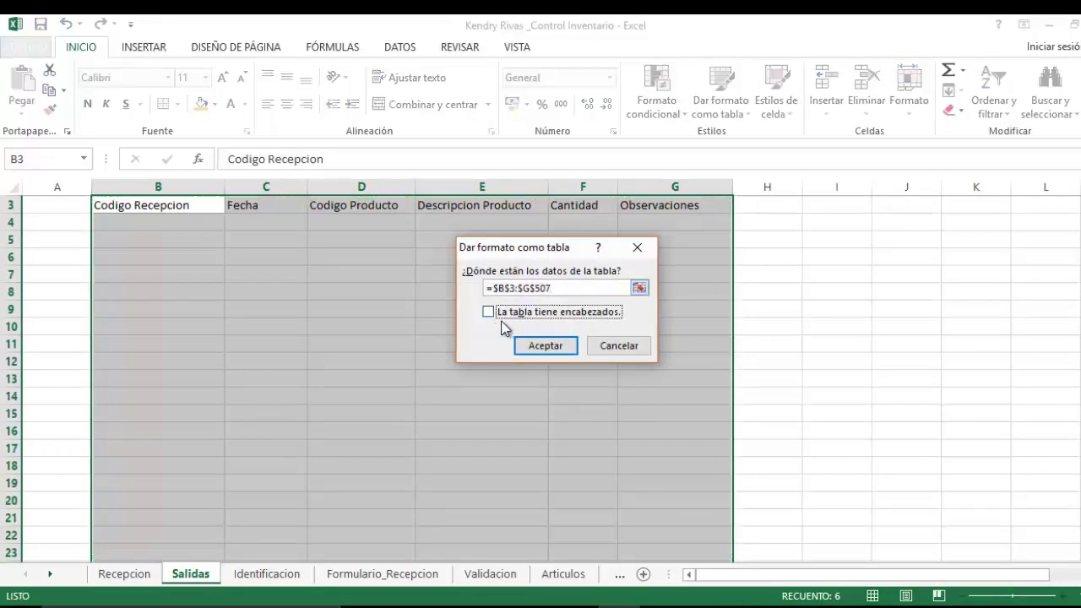
{"action": "left_click", "coordinate": [488, 312]}
{"action": "left_click", "coordinate": [543, 345]}
{"action": "scroll", "coordinate": [479, 322], "scroll_direction": "up", "scroll_amount": 1}
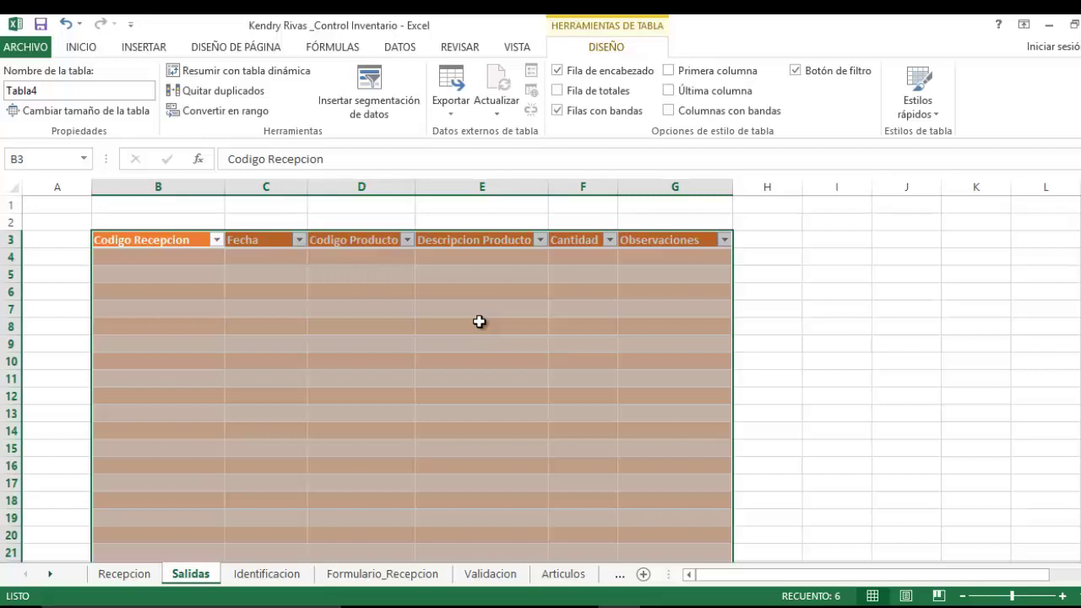
On the Recepcion sheet, name column B (Codigo Rec.) CodigoRec
{"action": "left_click", "coordinate": [142, 575]}
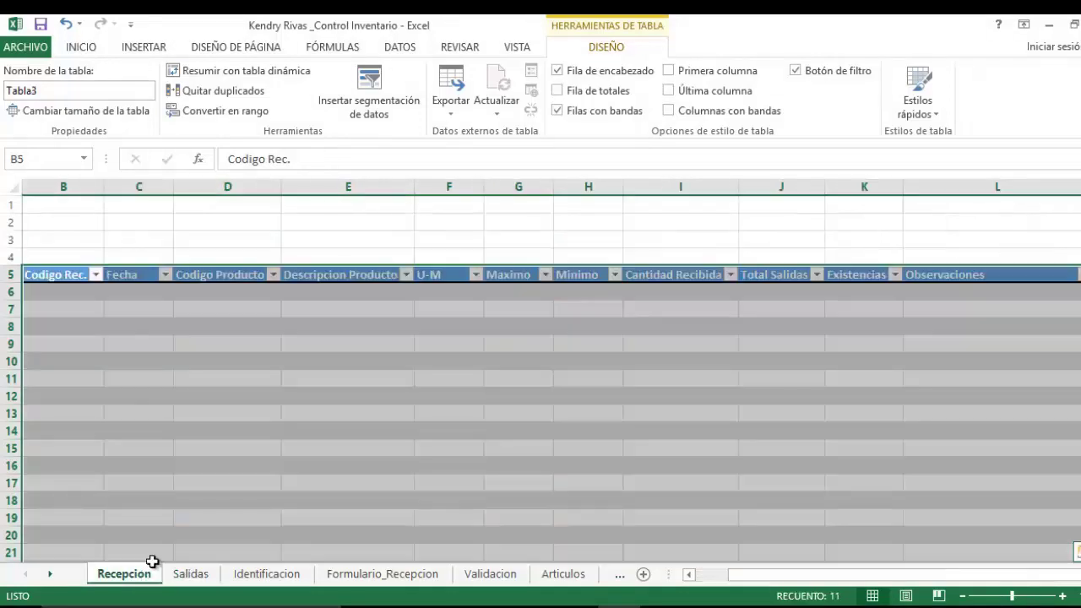
{"action": "left_click_drag", "start_coordinate": [730, 578], "coordinate": [722, 578]}
{"action": "left_click", "coordinate": [73, 186]}
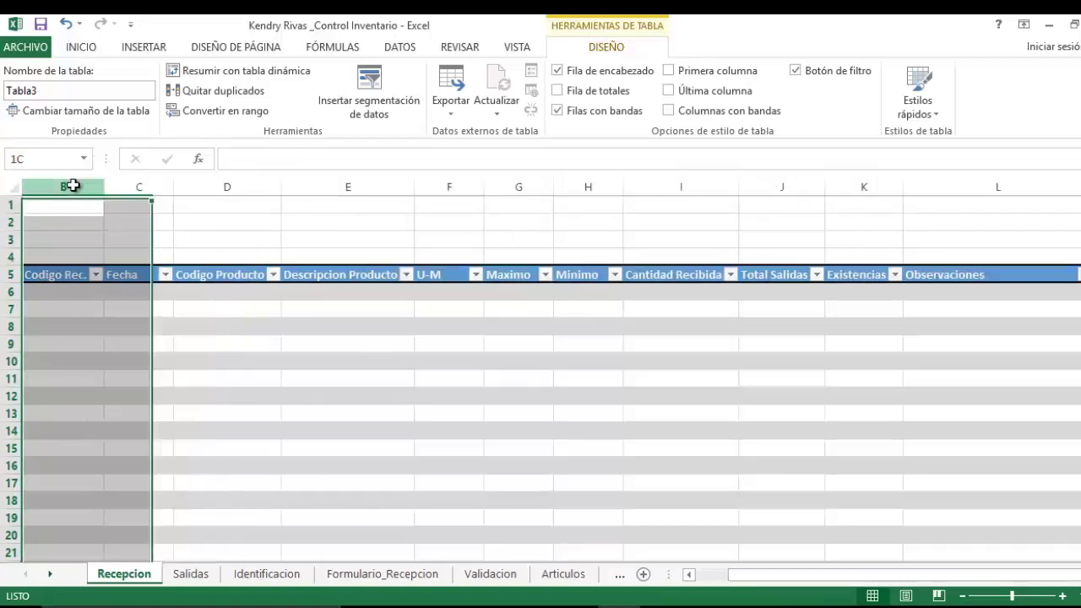
{"action": "left_click_drag", "start_coordinate": [766, 575], "coordinate": [712, 569]}
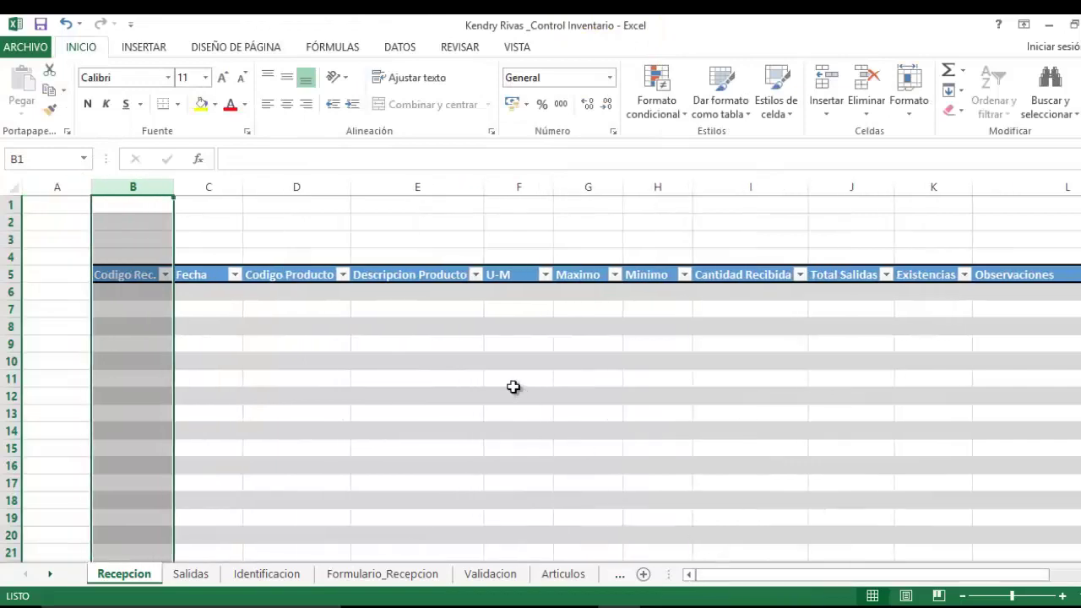
{"action": "left_click", "coordinate": [66, 162]}
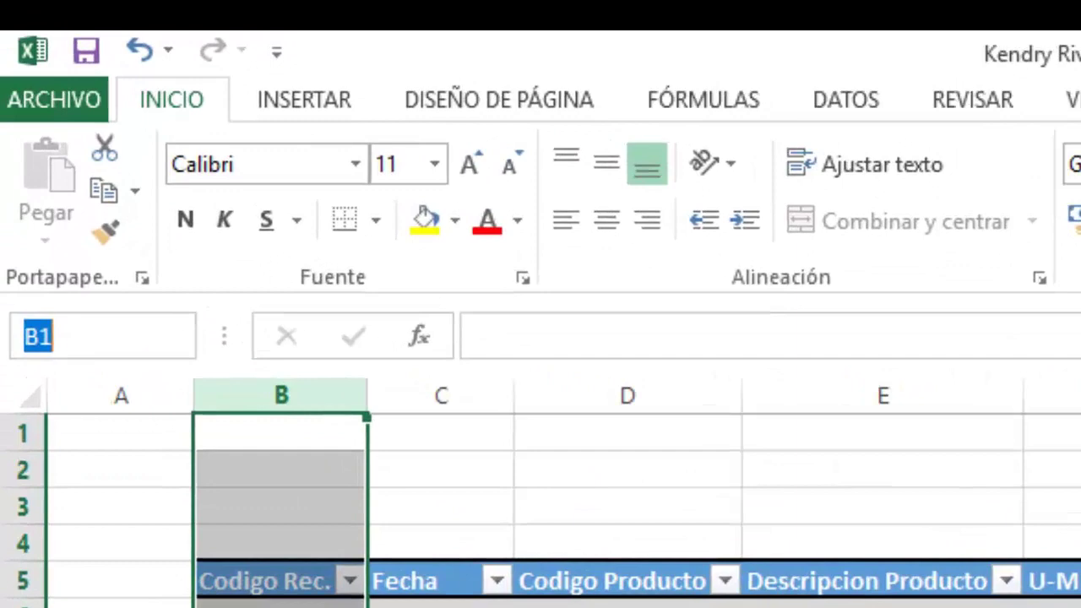
{"action": "key", "text": "BackSpace"}
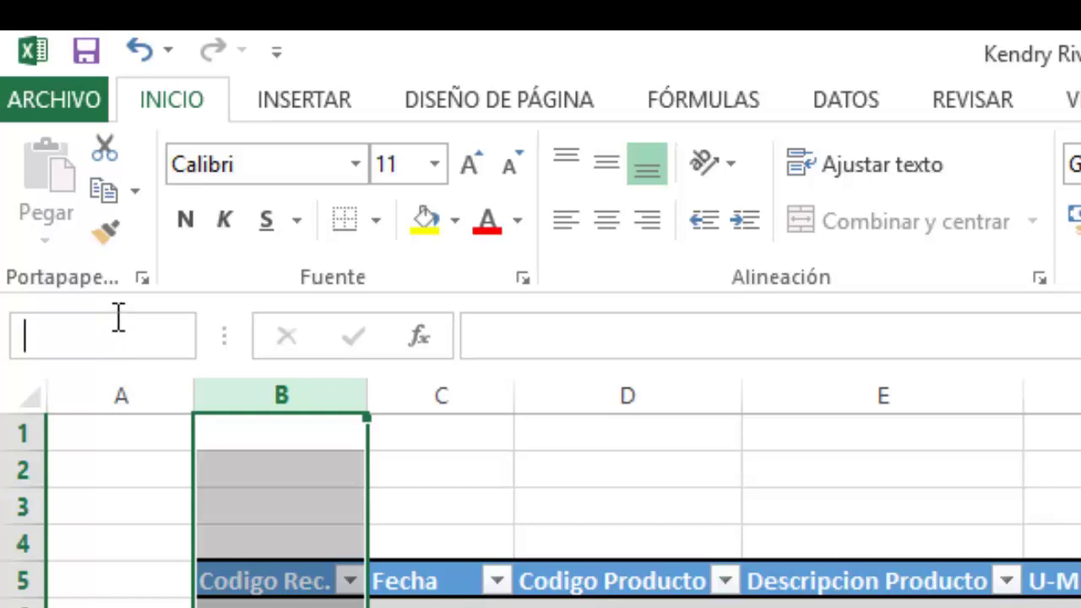
{"action": "type", "text": "Codi"}
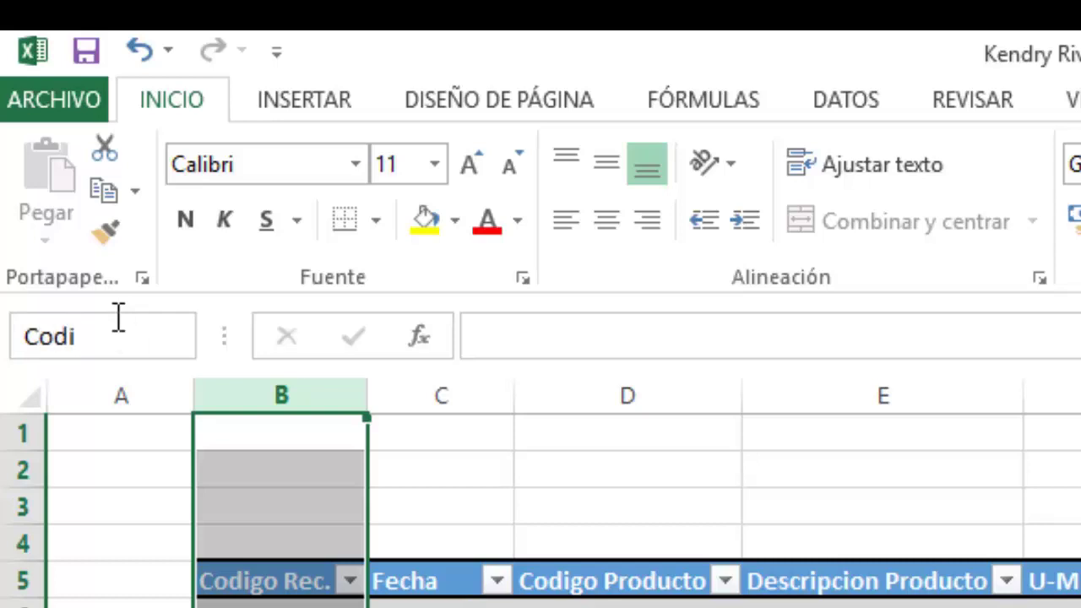
{"action": "type", "text": "goRec"}
{"action": "key", "text": "Return"}
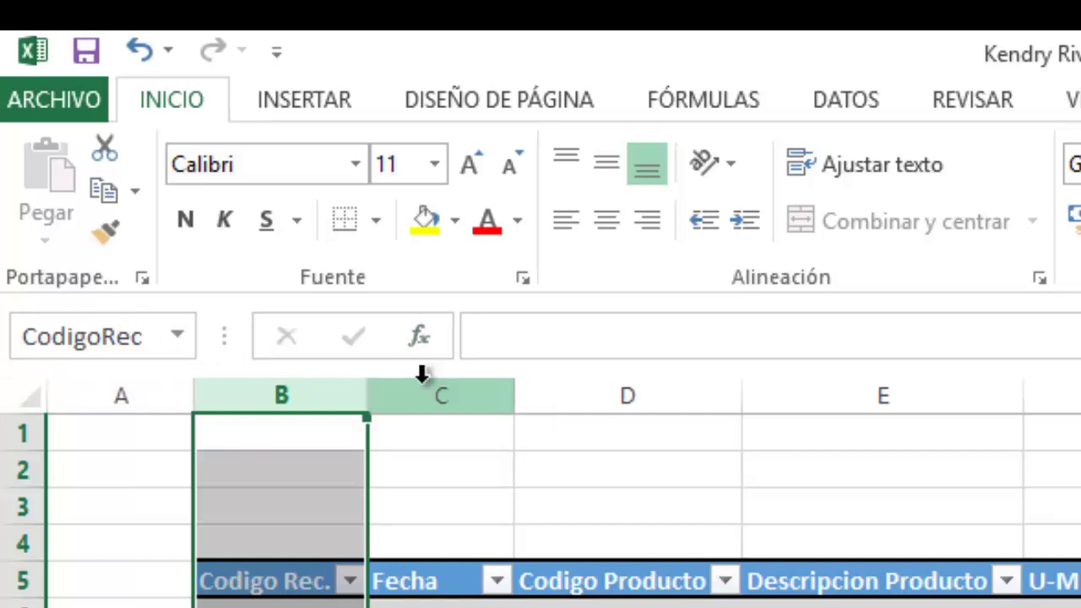
Name the Fecha column (C) FechaRec
{"action": "left_click", "coordinate": [422, 390]}
{"action": "left_click", "coordinate": [123, 341]}
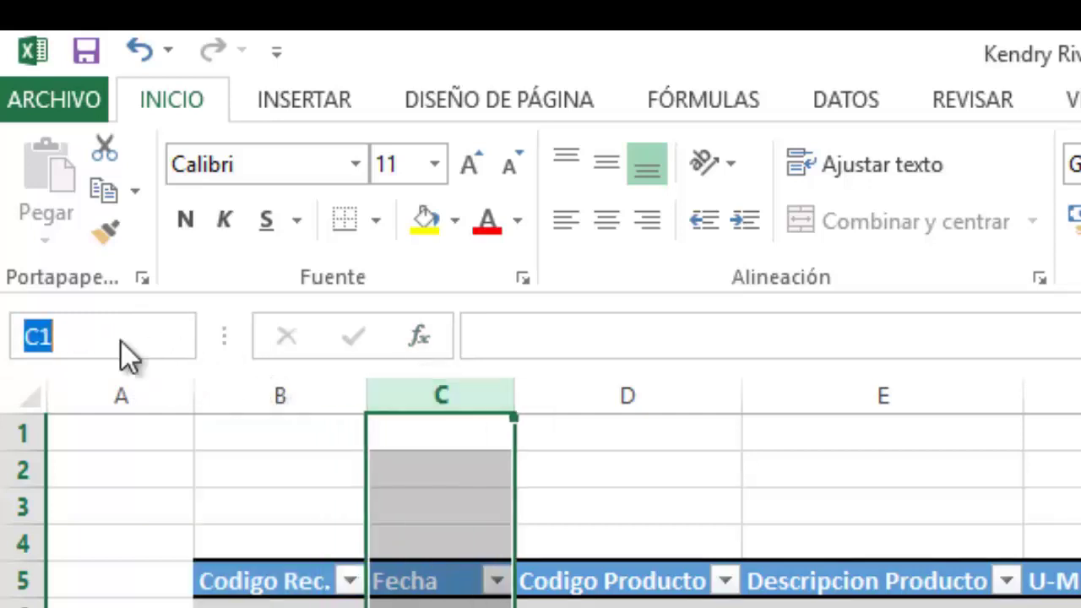
{"action": "type", "text": "Fecha"}
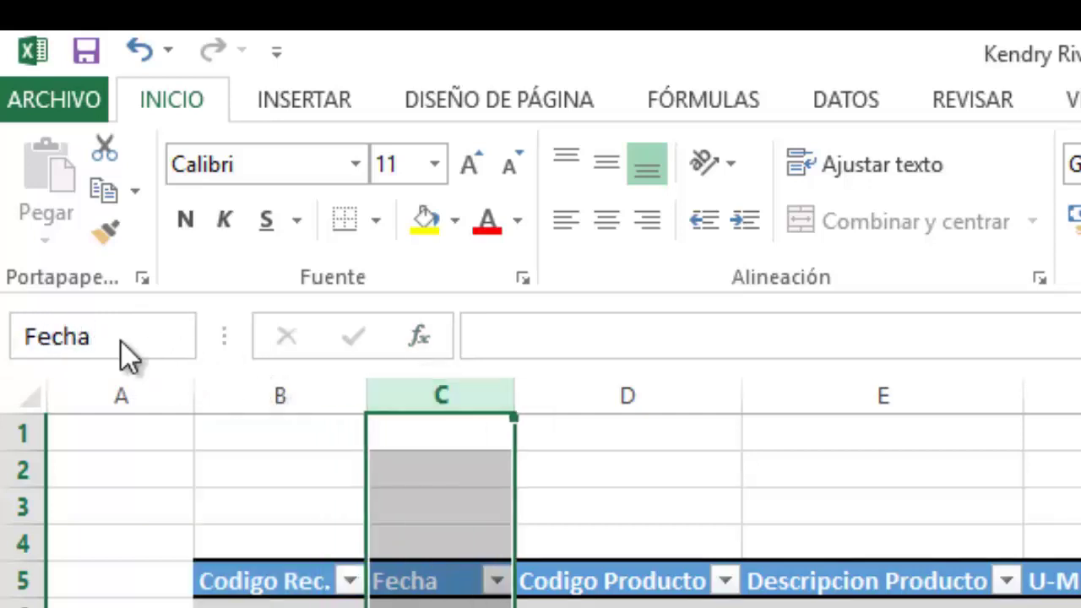
{"action": "type", "text": "Rec"}
{"action": "key", "text": "Return"}
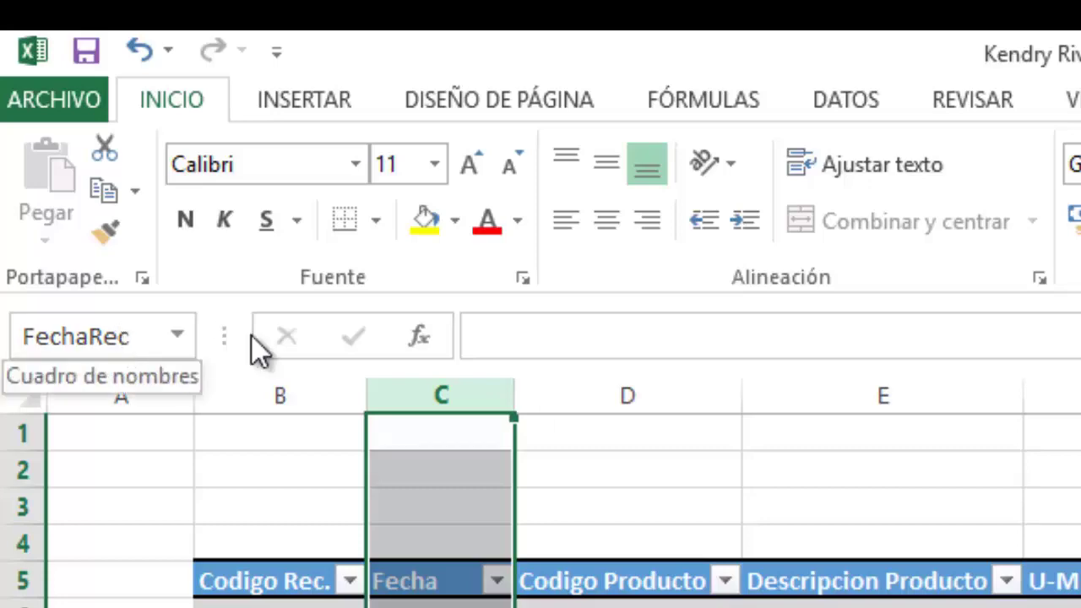
{"action": "left_click", "coordinate": [668, 397]}
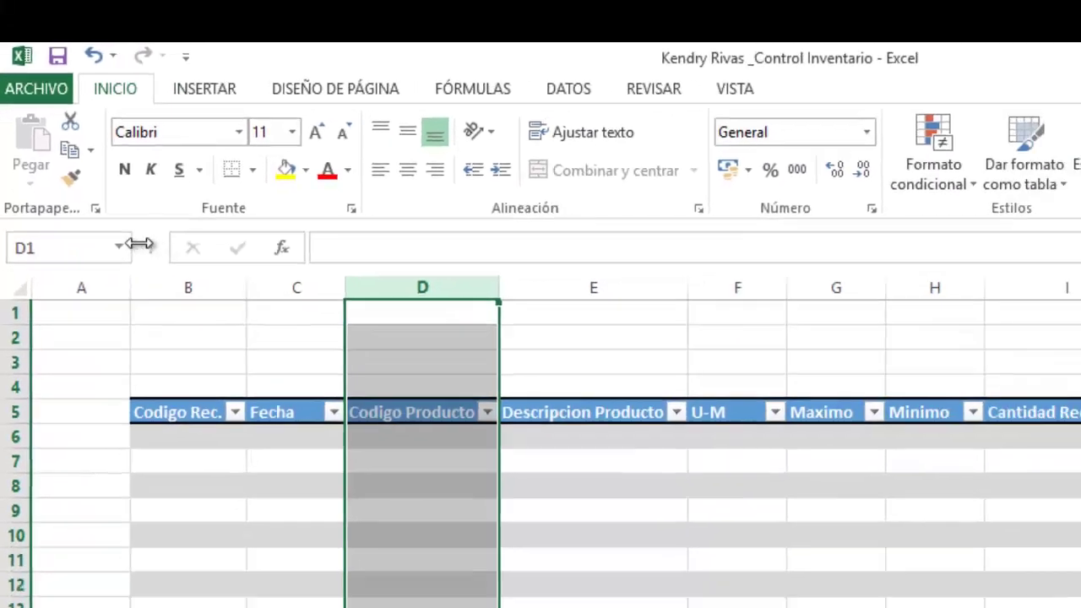
Give range names to the Codigo Producto and Descripcion Producto columns
{"action": "left_click", "coordinate": [116, 305]}
{"action": "type", "text": "CodigoP"}
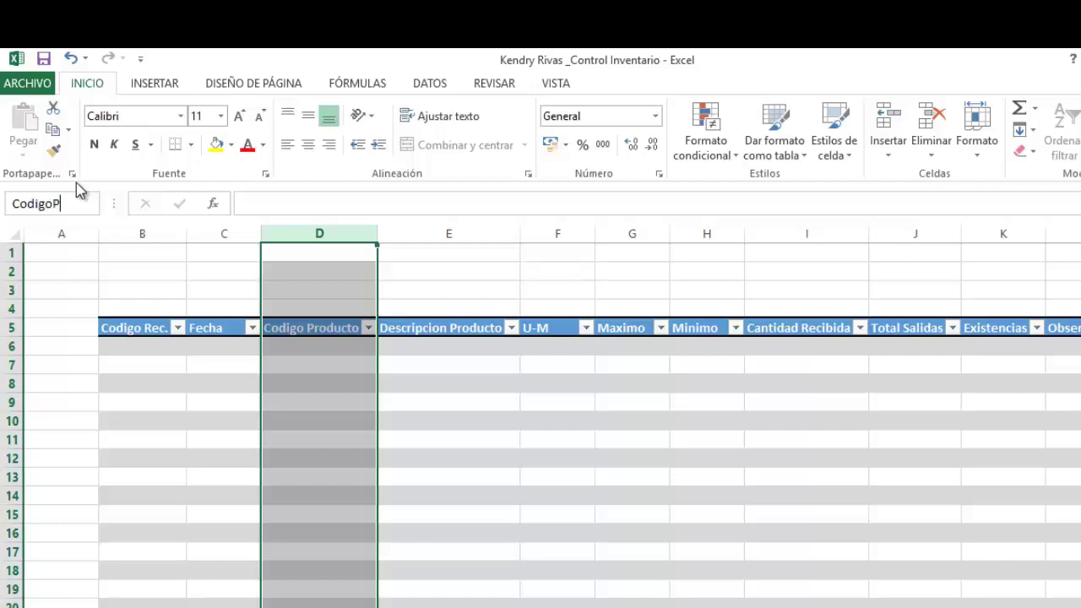
{"action": "type", "text": "rorec"}
{"action": "key", "text": "BackSpace"}
{"action": "type", "text": "Rec"}
{"action": "key", "text": "Return"}
{"action": "left_click", "coordinate": [425, 231]}
{"action": "left_click", "coordinate": [38, 205]}
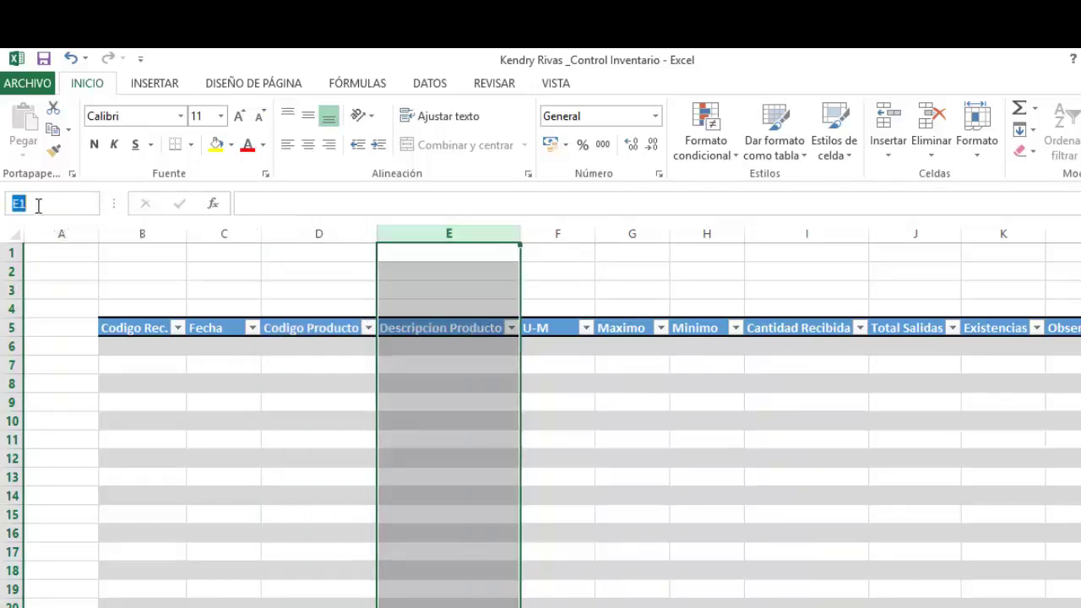
{"action": "key", "text": "BackSpace"}
{"action": "type", "text": "Descripcion Prod"}
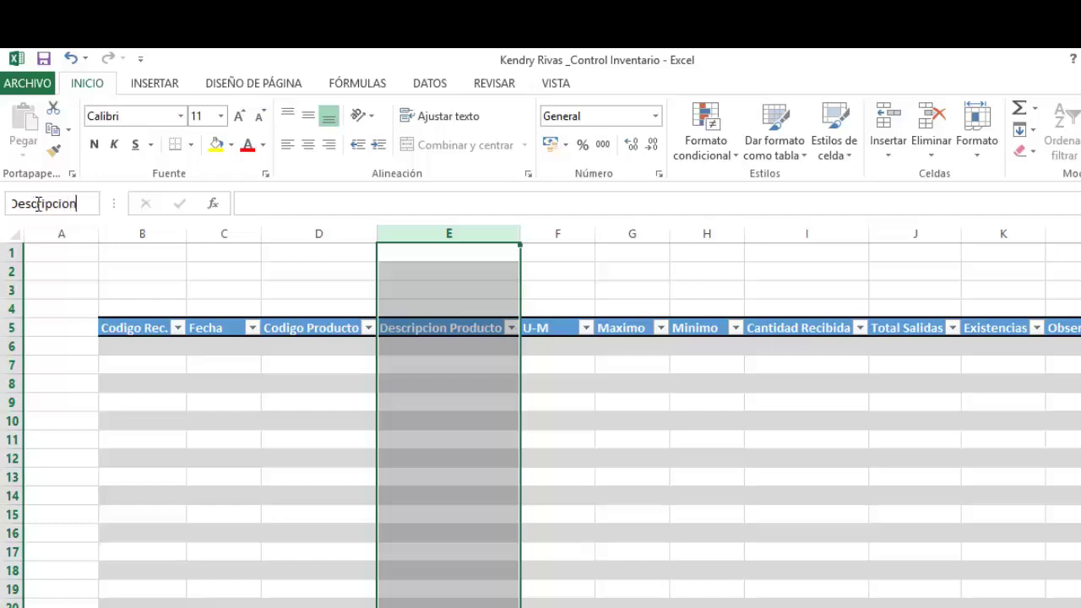
{"action": "key", "text": "Return"}
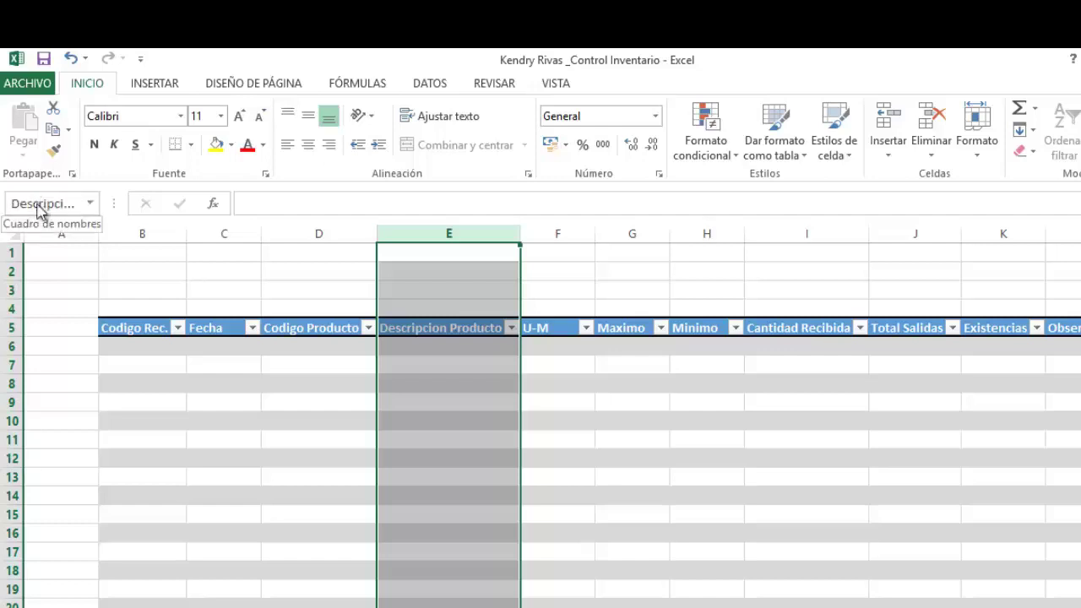
Name the U-M, Maximo and Minimo columns UMRec, Maxrec and MinRec
{"action": "left_click", "coordinate": [566, 229]}
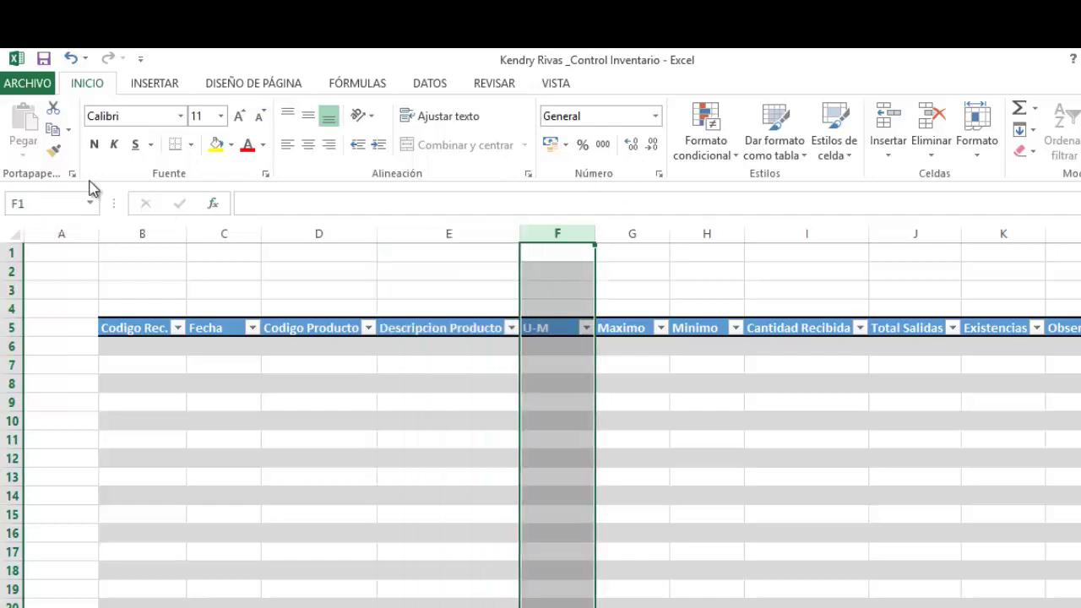
{"action": "left_click", "coordinate": [68, 196]}
{"action": "type", "text": "UMRec"}
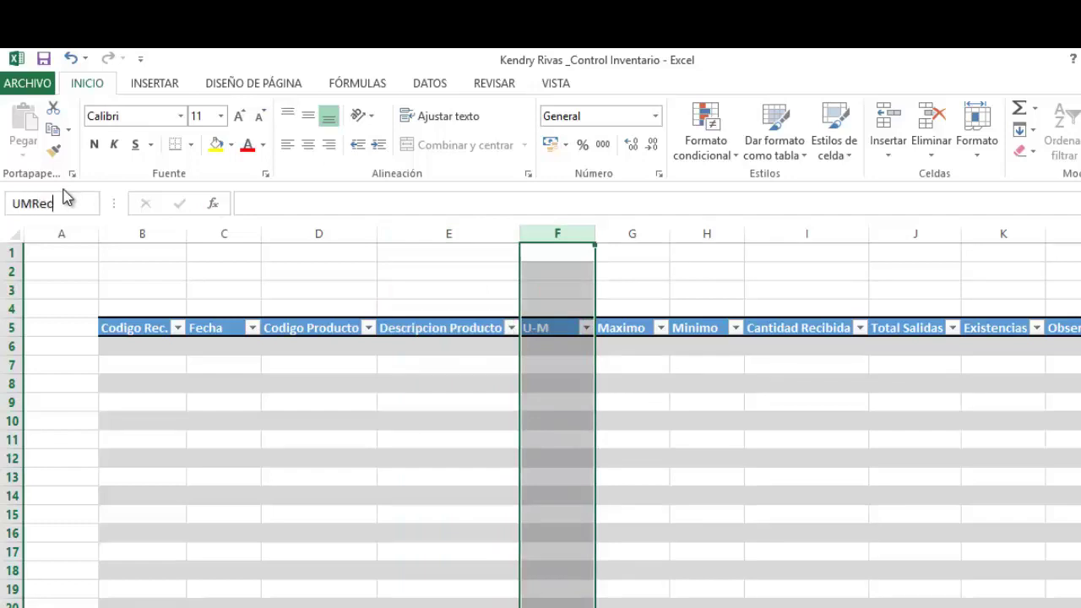
{"action": "key", "text": "Return"}
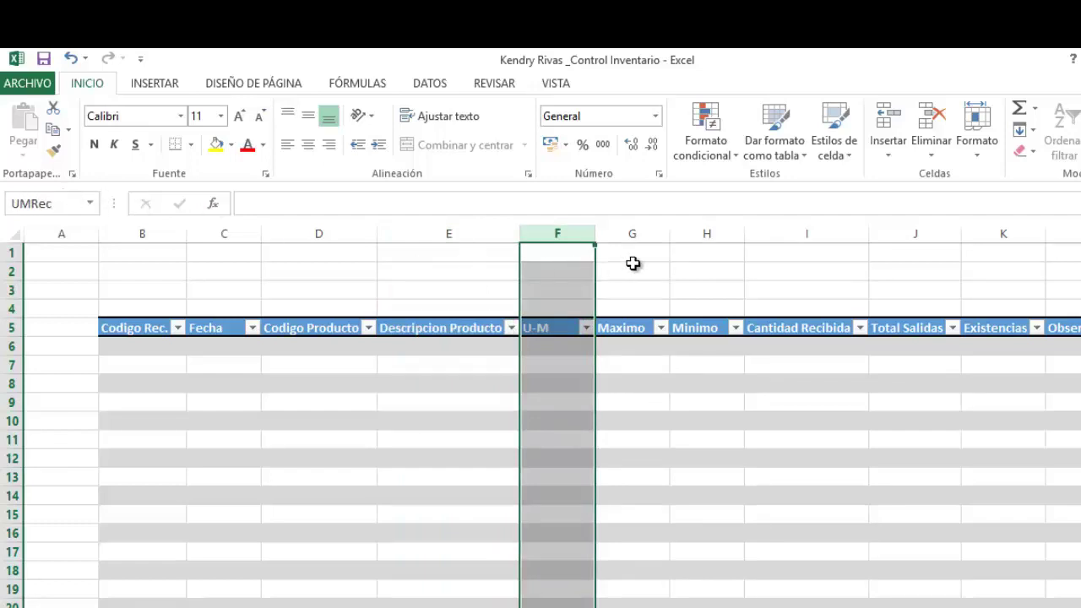
{"action": "left_click", "coordinate": [633, 234]}
{"action": "left_click", "coordinate": [52, 194]}
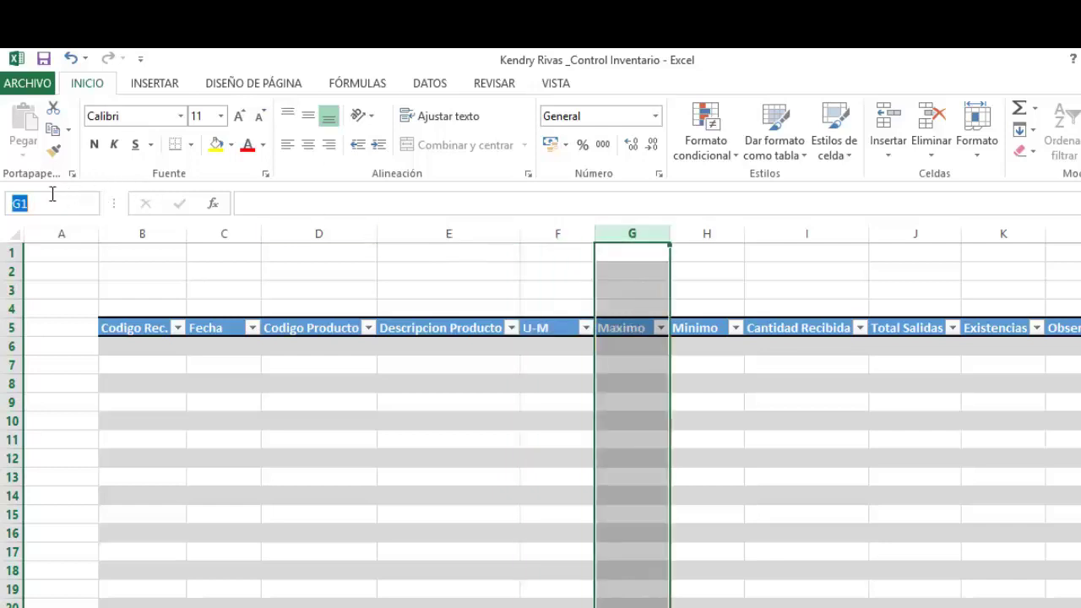
{"action": "type", "text": "Maxrec"}
{"action": "key", "text": "Return"}
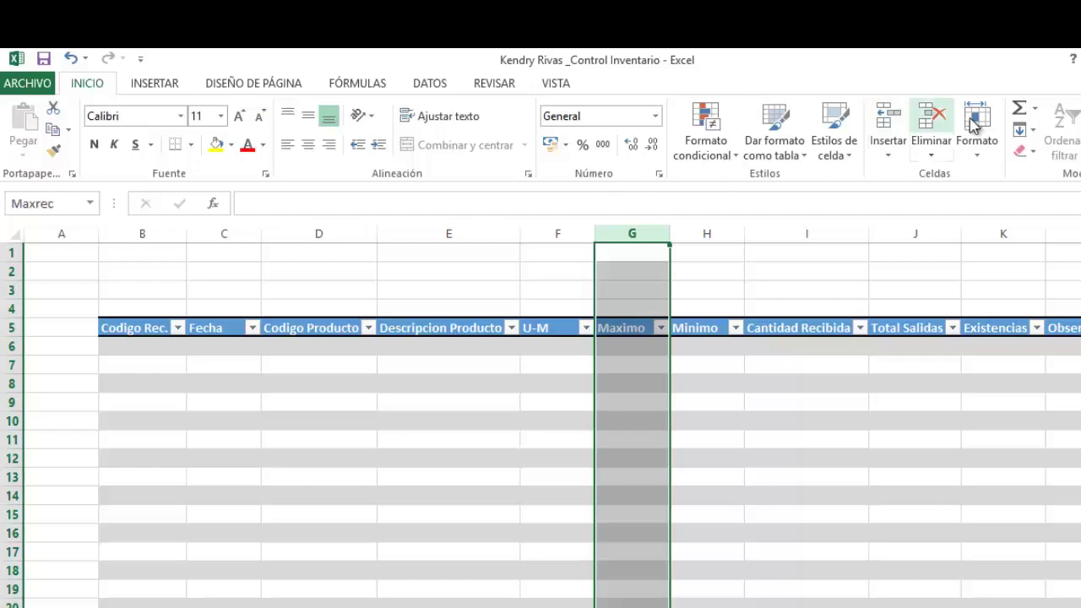
{"action": "left_click", "coordinate": [713, 229]}
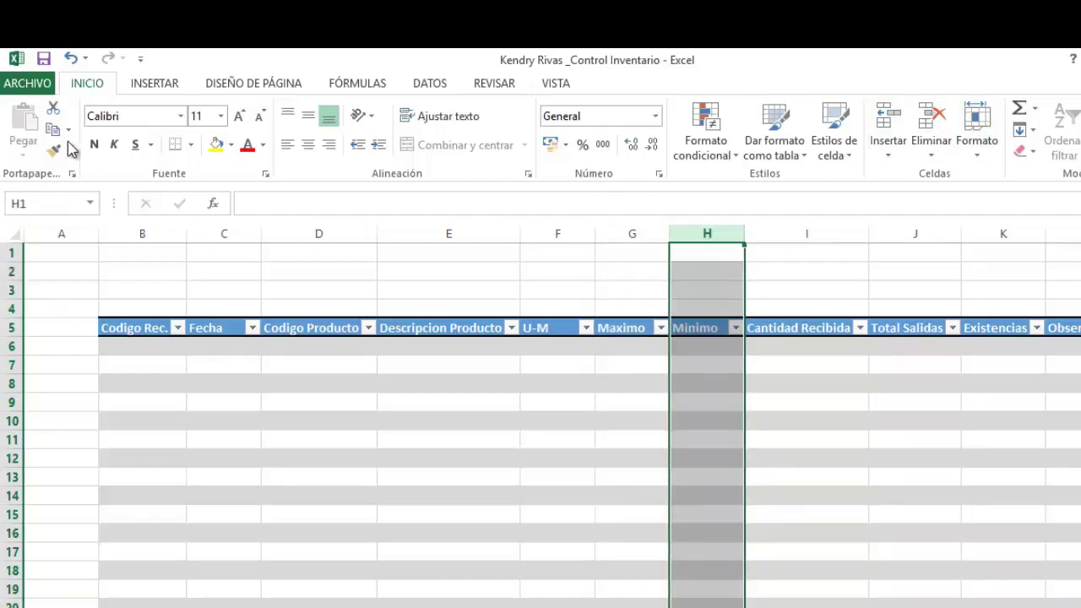
{"action": "left_click", "coordinate": [33, 199]}
{"action": "type", "text": "MinRec"}
{"action": "key", "text": "Return"}
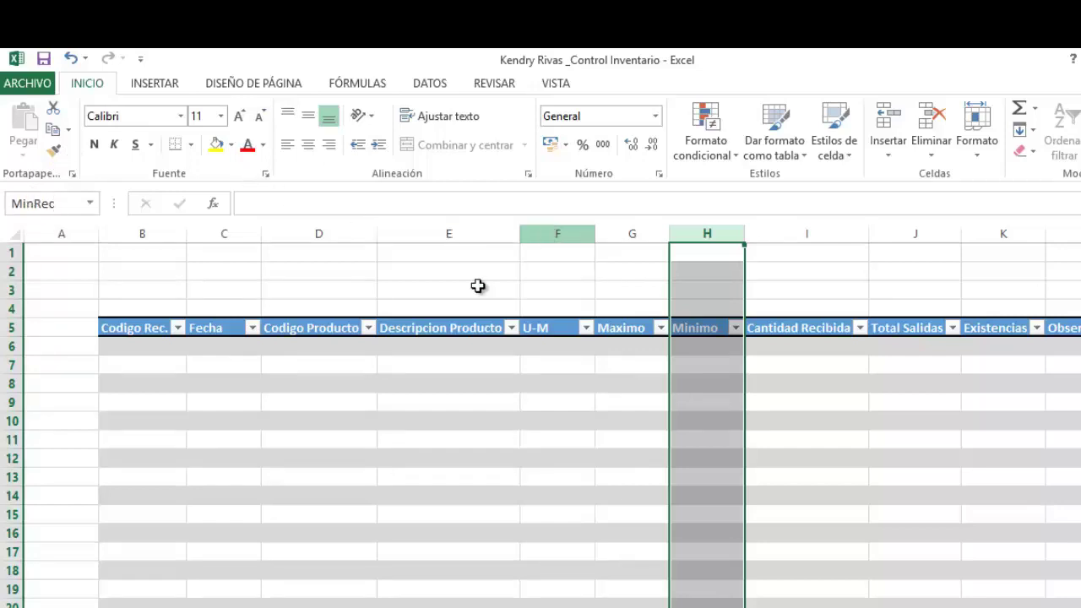
Name the Cantidad Recibida, Total Salidas and Existencias columns CantidadRecibida, TotalSalidasRec, TotalExistencias
{"action": "left_click", "coordinate": [786, 234]}
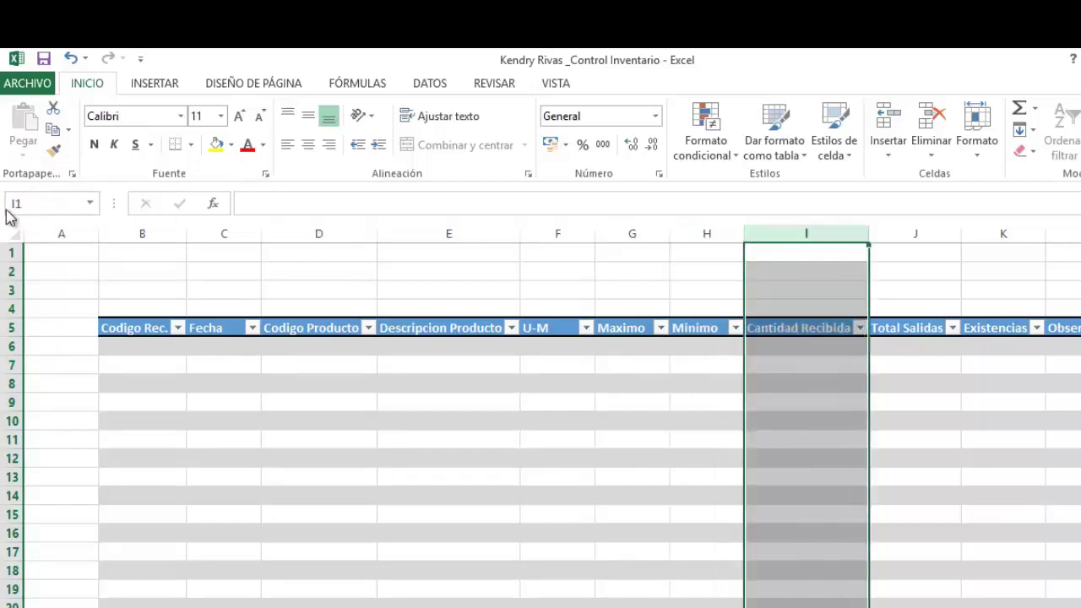
{"action": "left_click", "coordinate": [32, 205]}
{"action": "type", "text": "Cantidad"}
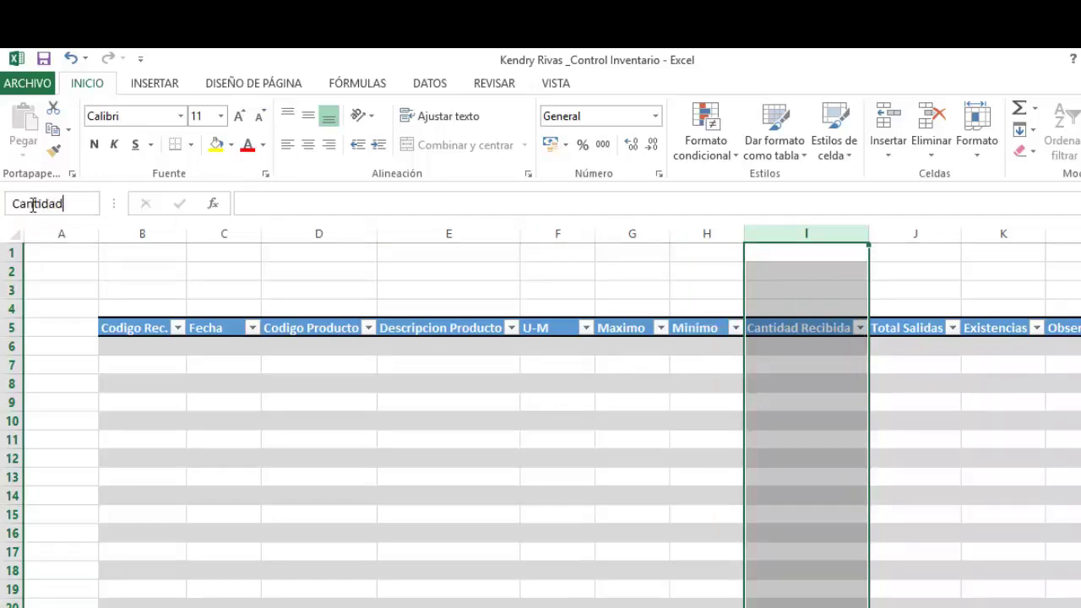
{"action": "type", "text": "Recibida"}
{"action": "key", "text": "Return"}
{"action": "left_click", "coordinate": [898, 233]}
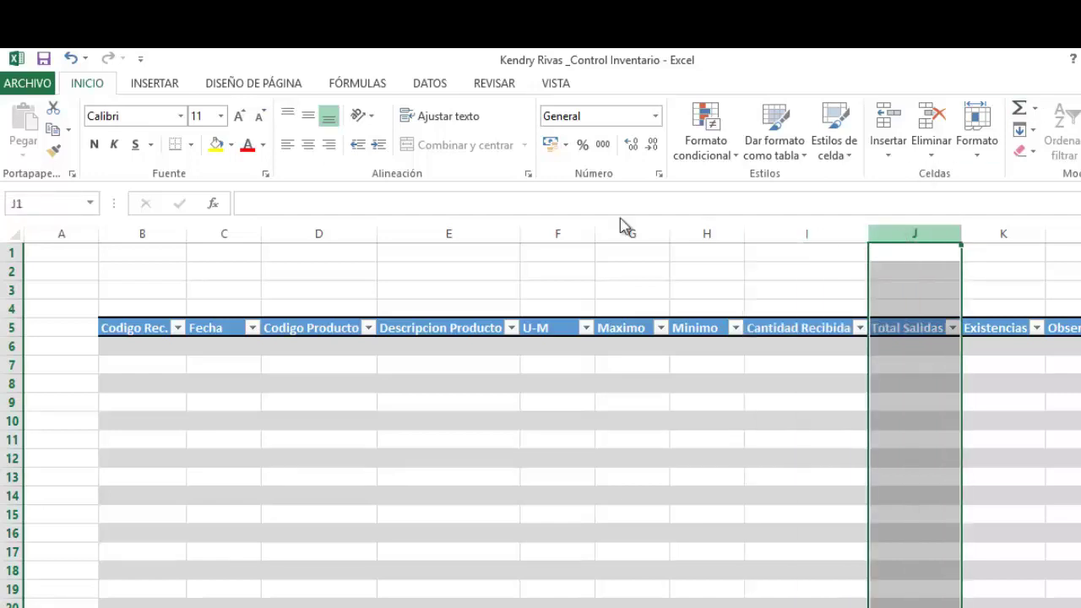
{"action": "left_click", "coordinate": [52, 209]}
{"action": "type", "text": "T"}
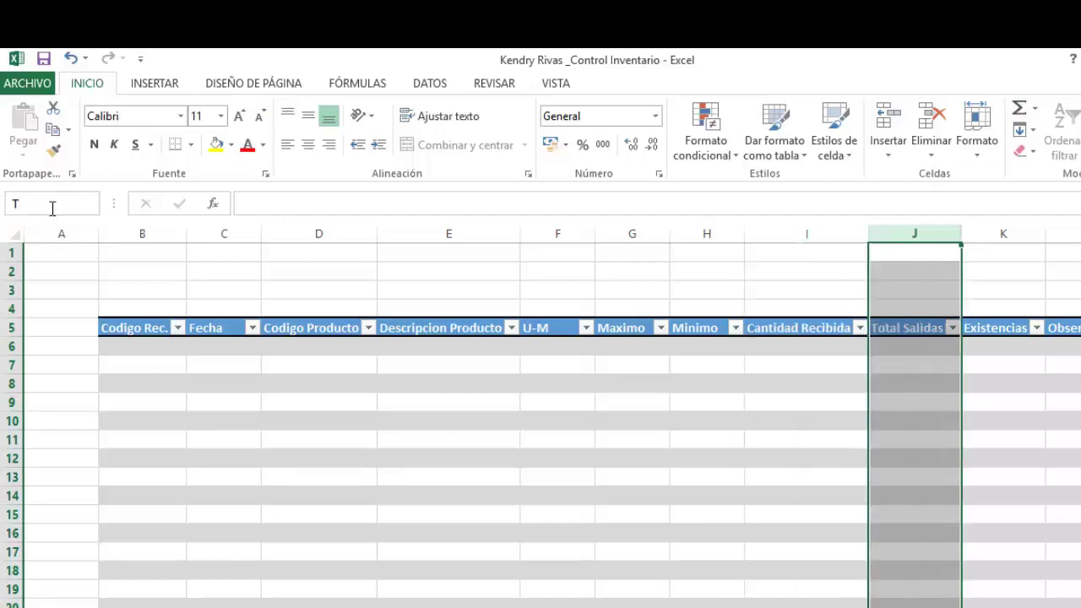
{"action": "type", "text": "otalSali"}
{"action": "type", "text": "dasRec"}
{"action": "key", "text": "Return"}
{"action": "left_click", "coordinate": [987, 232]}
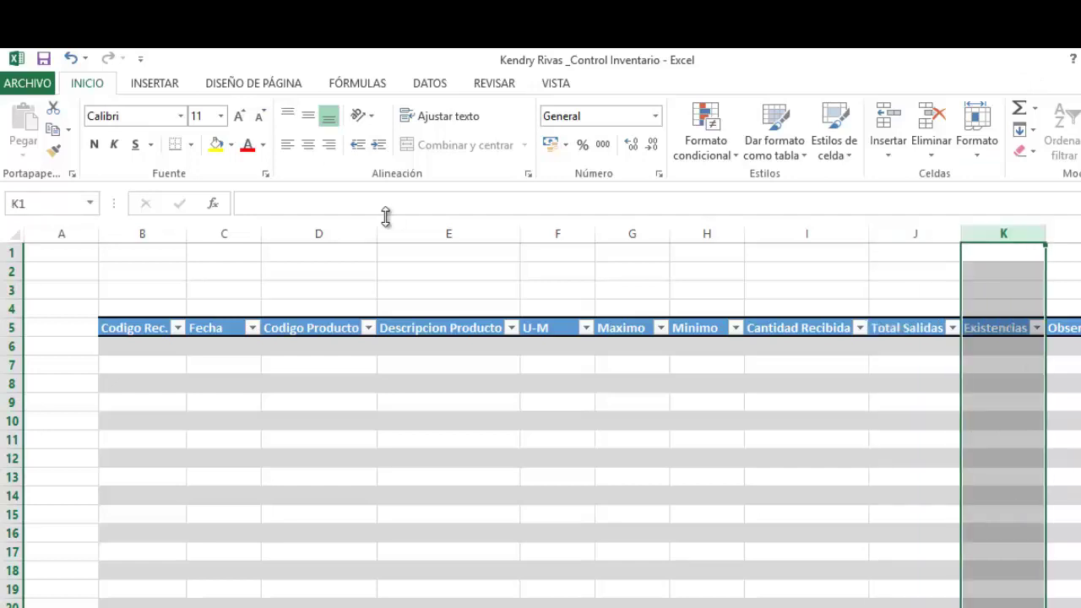
{"action": "left_click", "coordinate": [37, 206]}
{"action": "type", "text": "Total"}
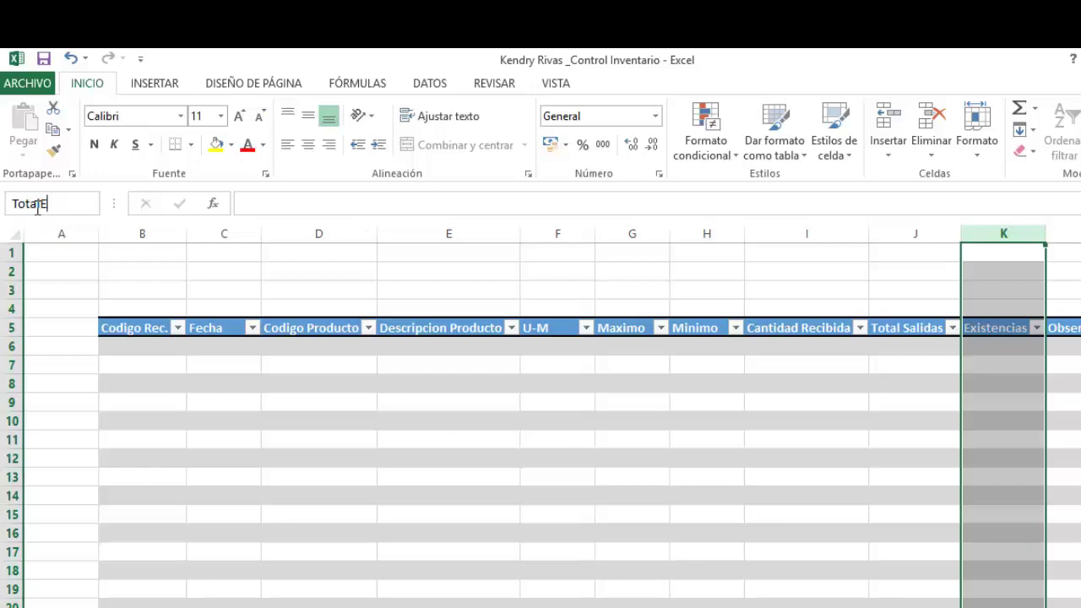
{"action": "type", "text": "ExistenciasRe"}
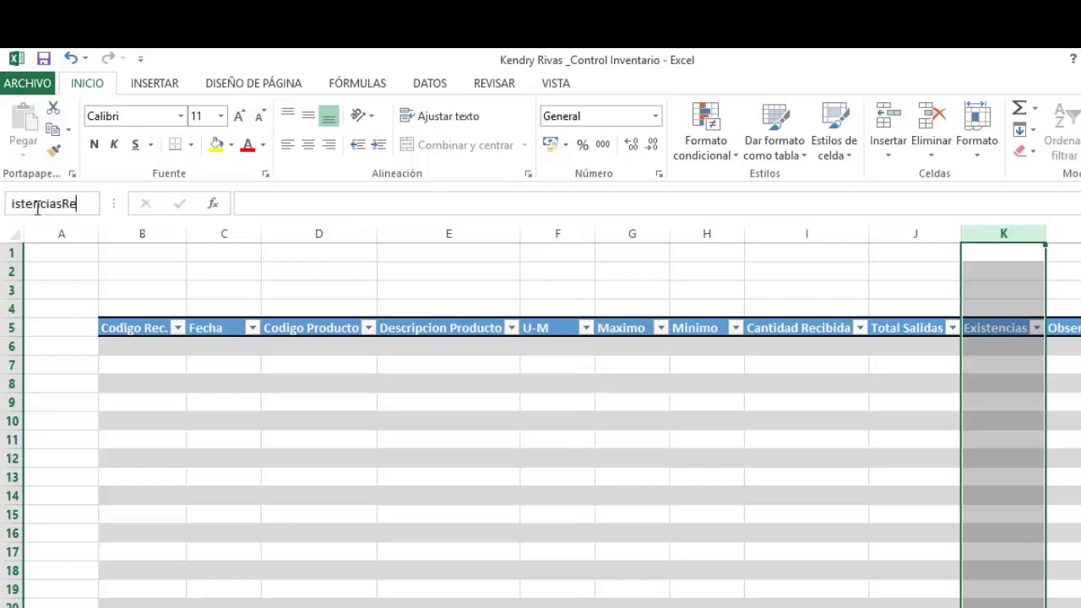
{"action": "key", "text": "Return"}
On the Salidas sheet, give range names to the Codigo Recepcion and Fecha columns
{"action": "left_click", "coordinate": [203, 605]}
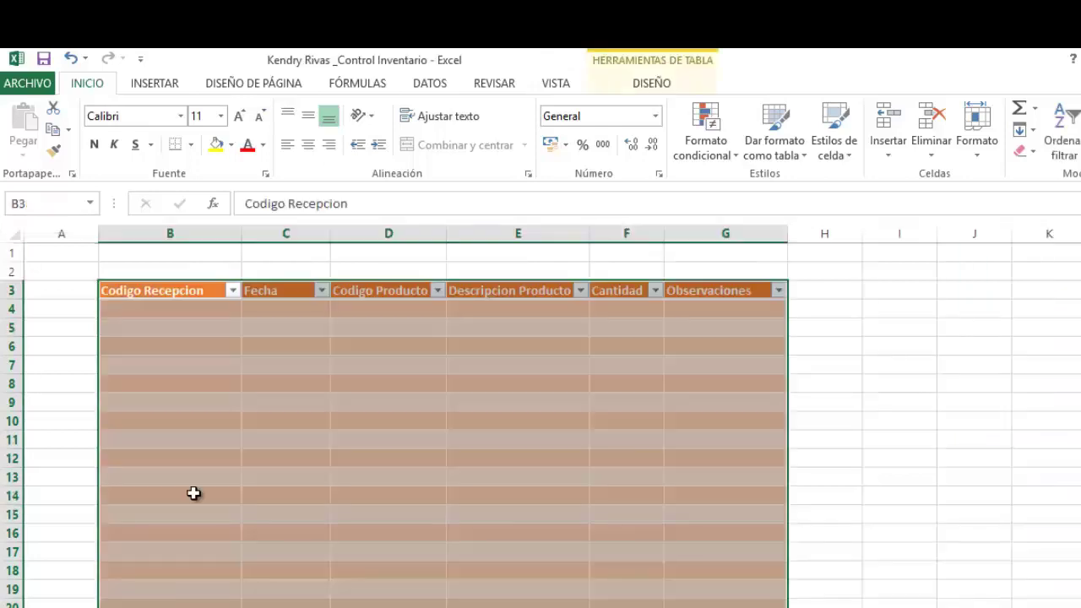
{"action": "left_click", "coordinate": [178, 235]}
{"action": "left_click", "coordinate": [55, 204]}
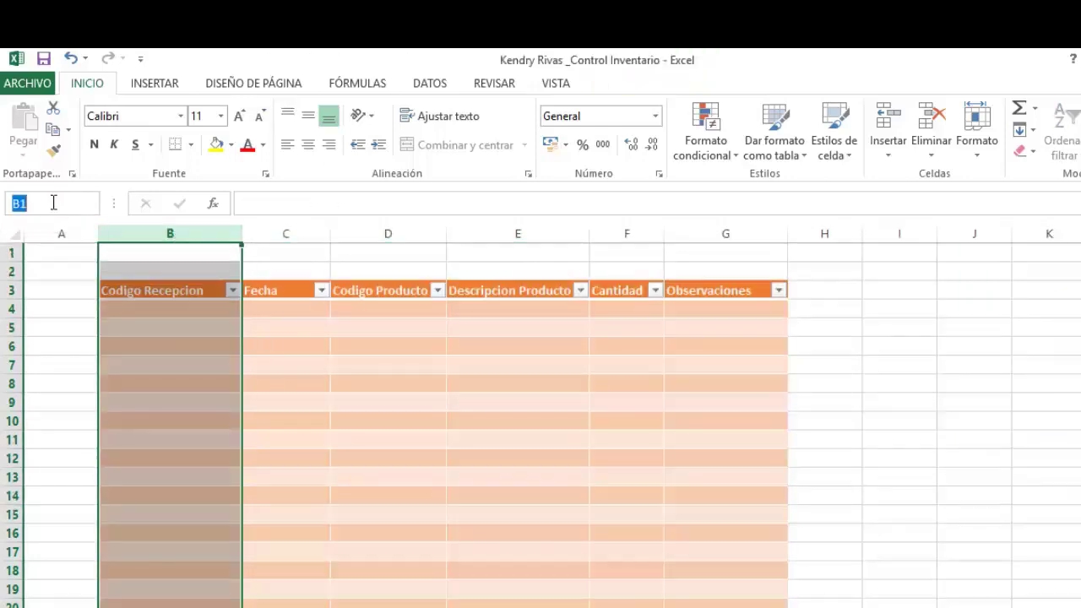
{"action": "key", "text": "BackSpace"}
{"action": "type", "text": "CodigoR"}
{"action": "type", "text": "e"}
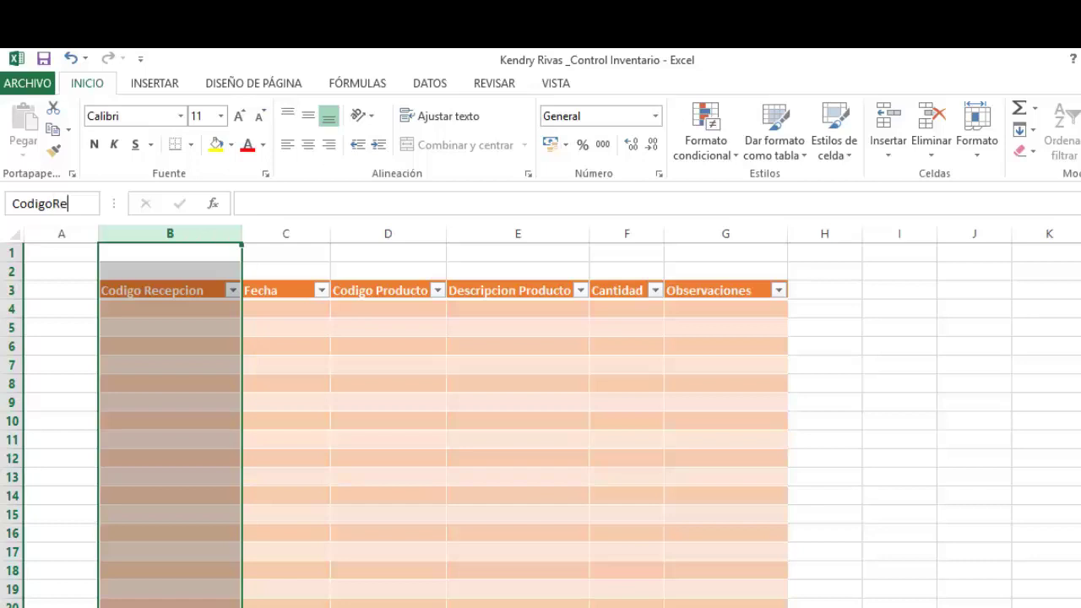
{"action": "type", "text": "cSal"}
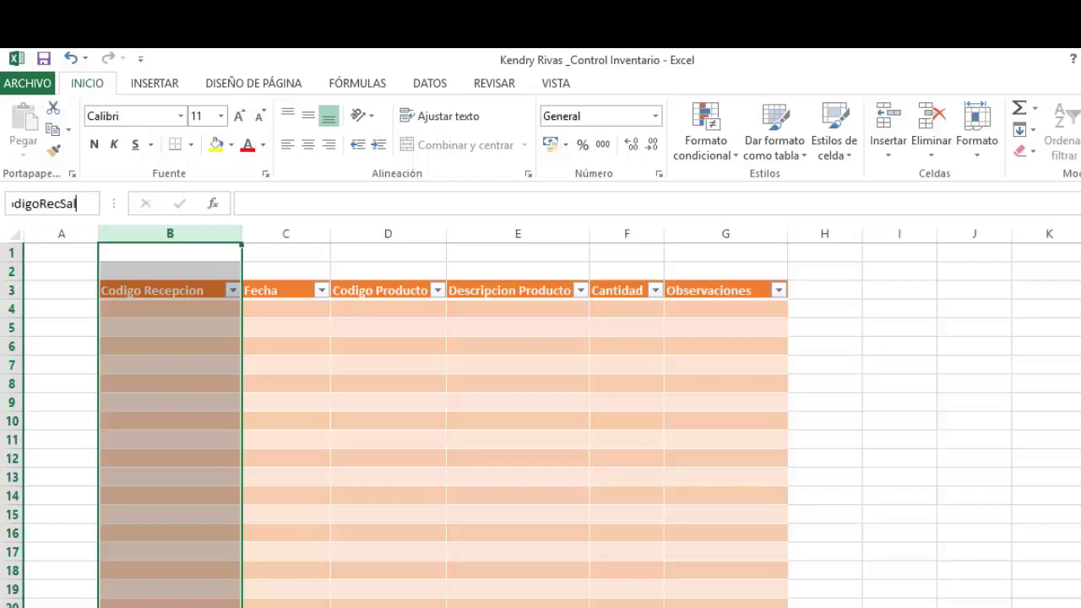
{"action": "key", "text": "Return"}
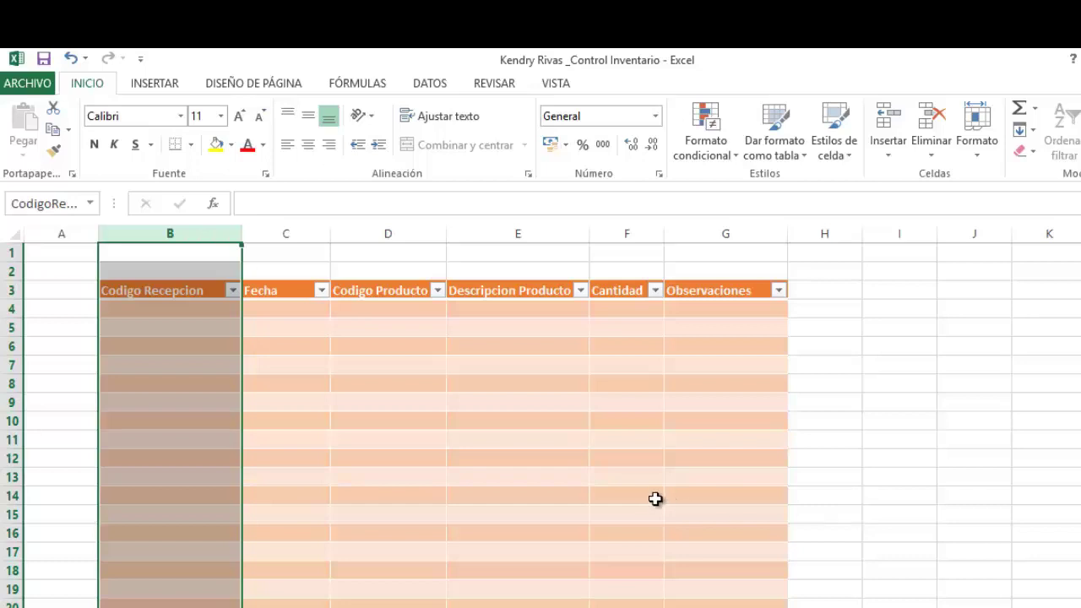
{"action": "left_click", "coordinate": [286, 253]}
{"action": "left_click", "coordinate": [287, 233]}
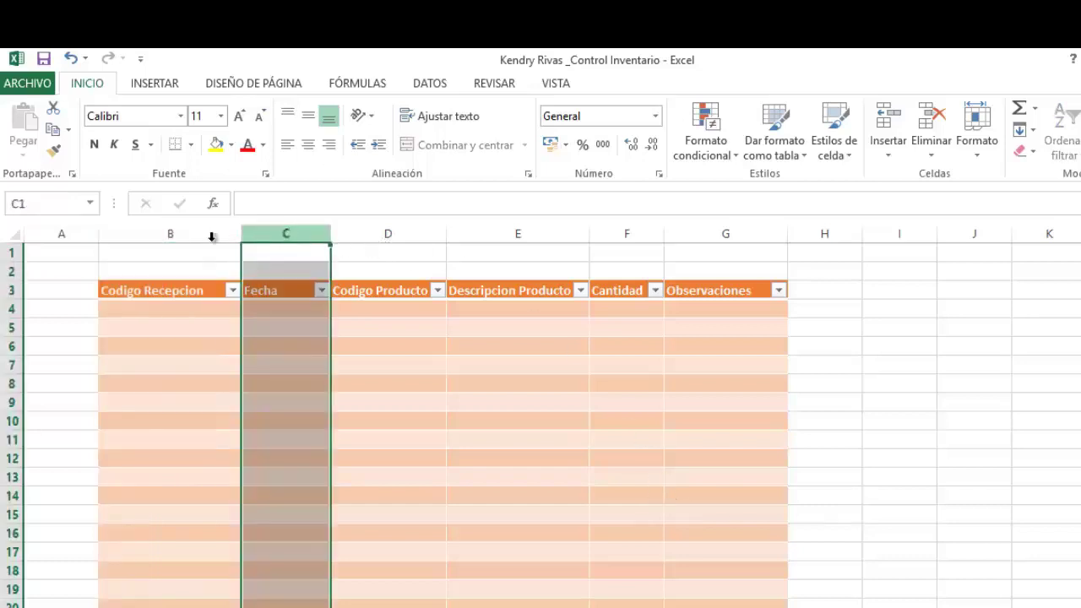
{"action": "left_click", "coordinate": [53, 205]}
{"action": "type", "text": "FachaSal"}
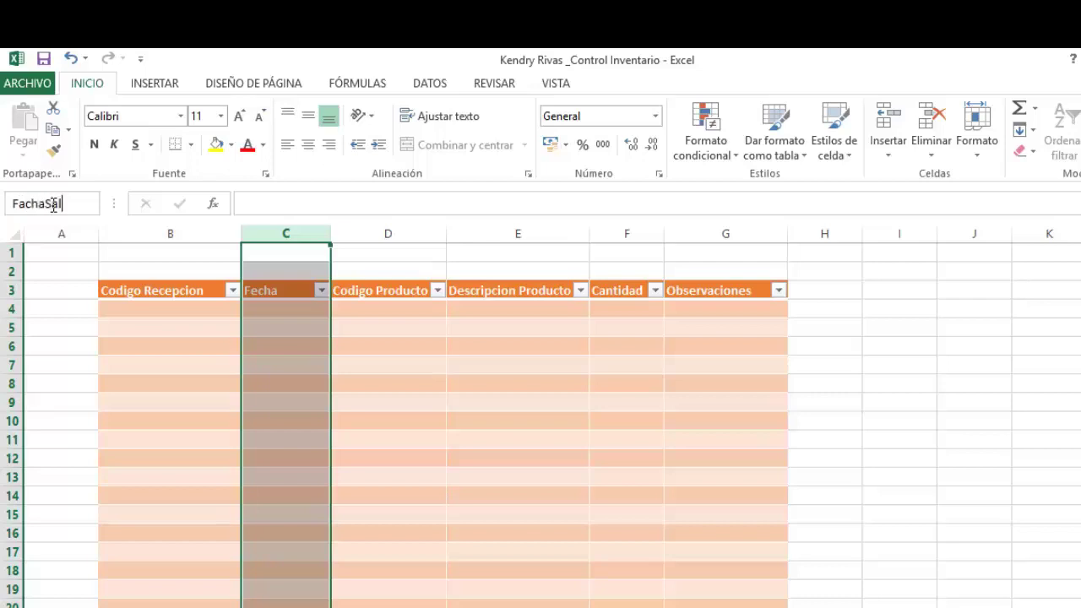
{"action": "key", "text": "Return"}
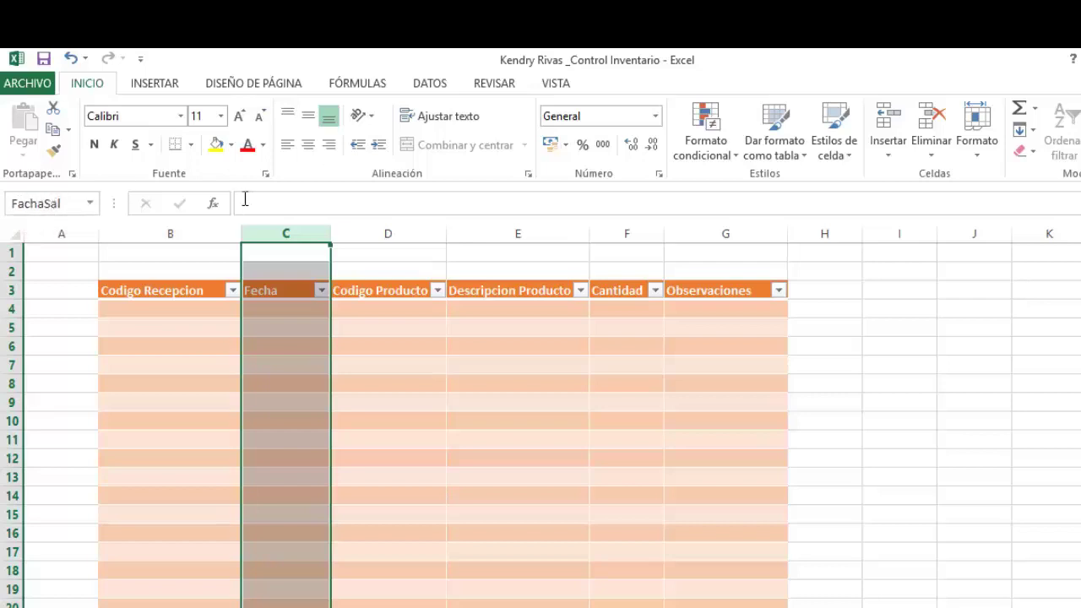
Name the Codigo Producto and Descripcion Producto columns CodigoProducto and DescripcionSal
{"action": "left_click", "coordinate": [388, 233]}
{"action": "left_click", "coordinate": [73, 204]}
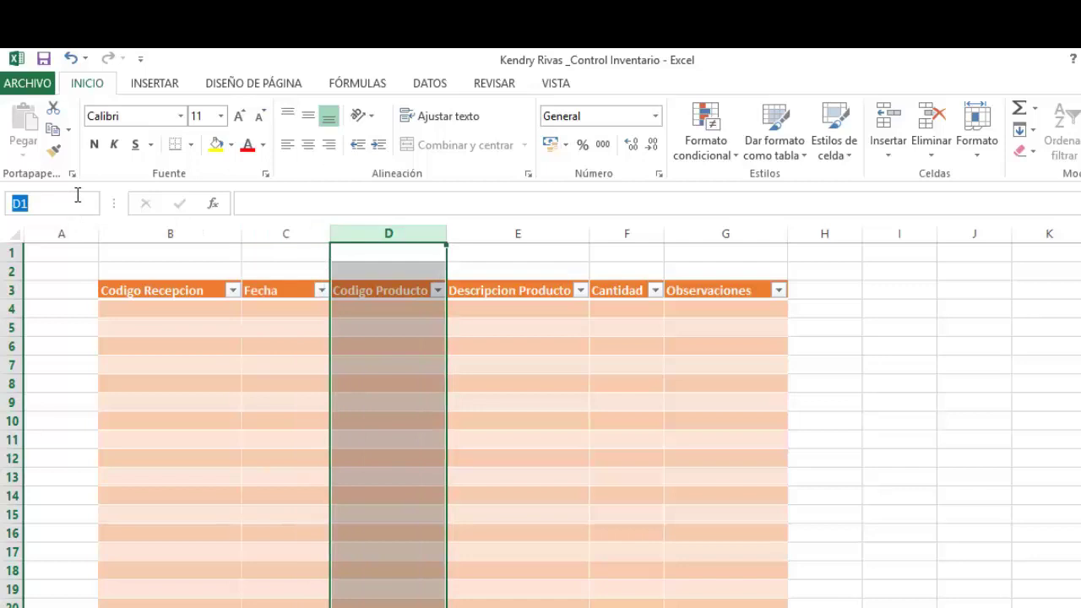
{"action": "key", "text": "BackSpace"}
{"action": "type", "text": "Codigo"}
{"action": "type", "text": "Pro"}
{"action": "type", "text": "ducto"}
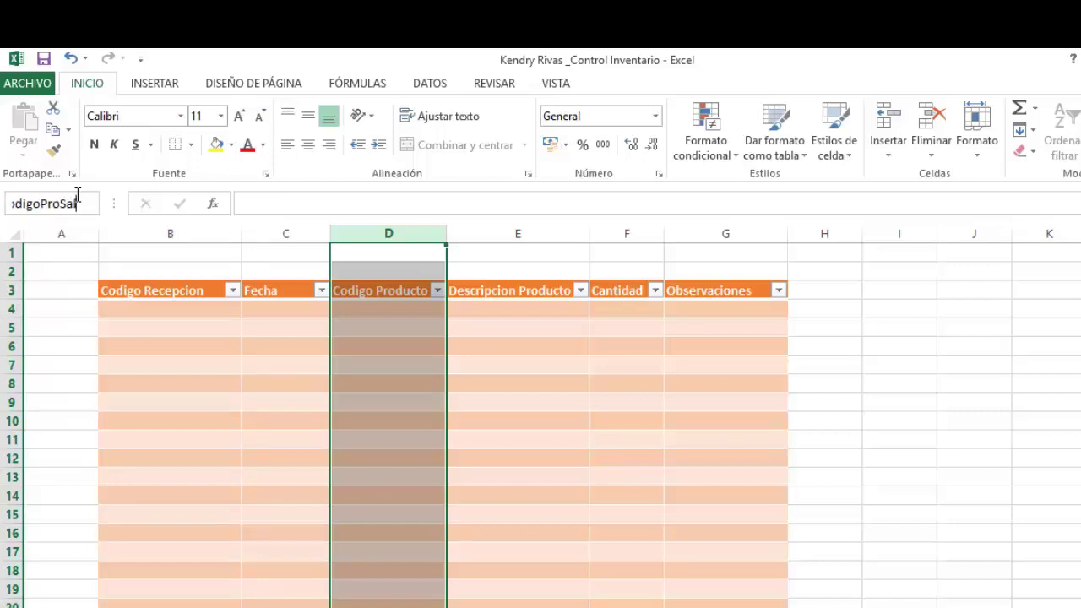
{"action": "key", "text": "Return"}
{"action": "left_click", "coordinate": [533, 233]}
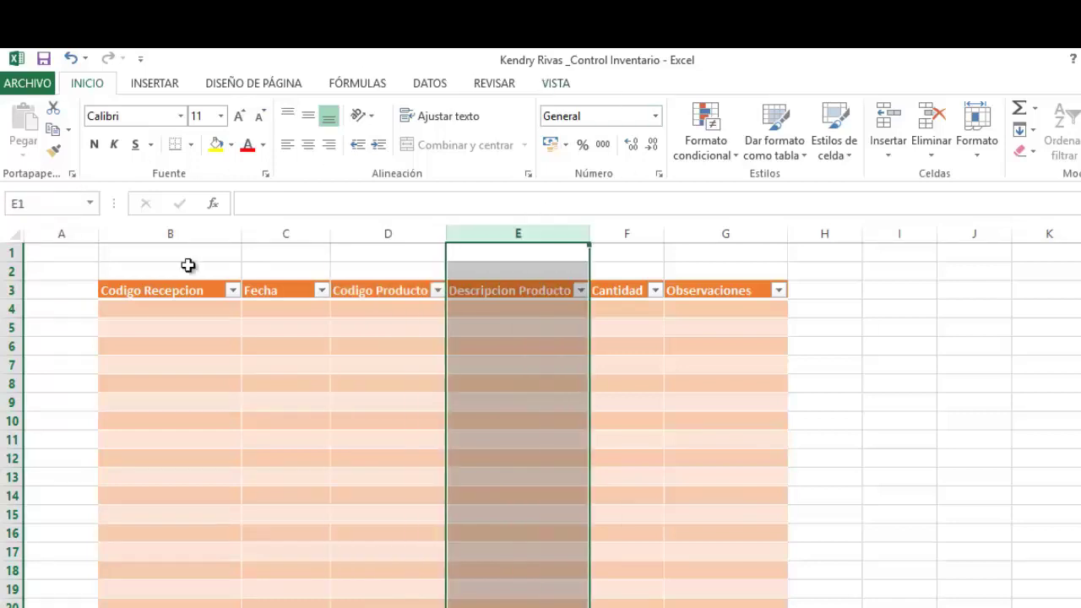
{"action": "left_click", "coordinate": [46, 208]}
{"action": "type", "text": "Des"}
{"action": "type", "text": "cripcionSal"}
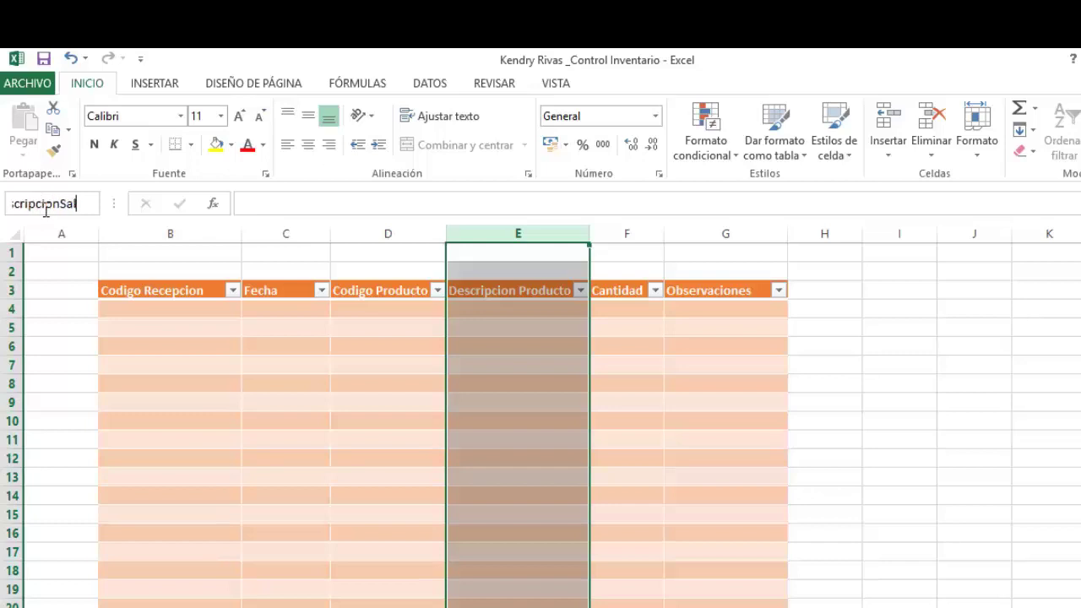
{"action": "key", "text": "Return"}
Name the Cantidad and Observaciones columns CantidadSal and Observaciones, then return to Recepcion
{"action": "left_click", "coordinate": [656, 229]}
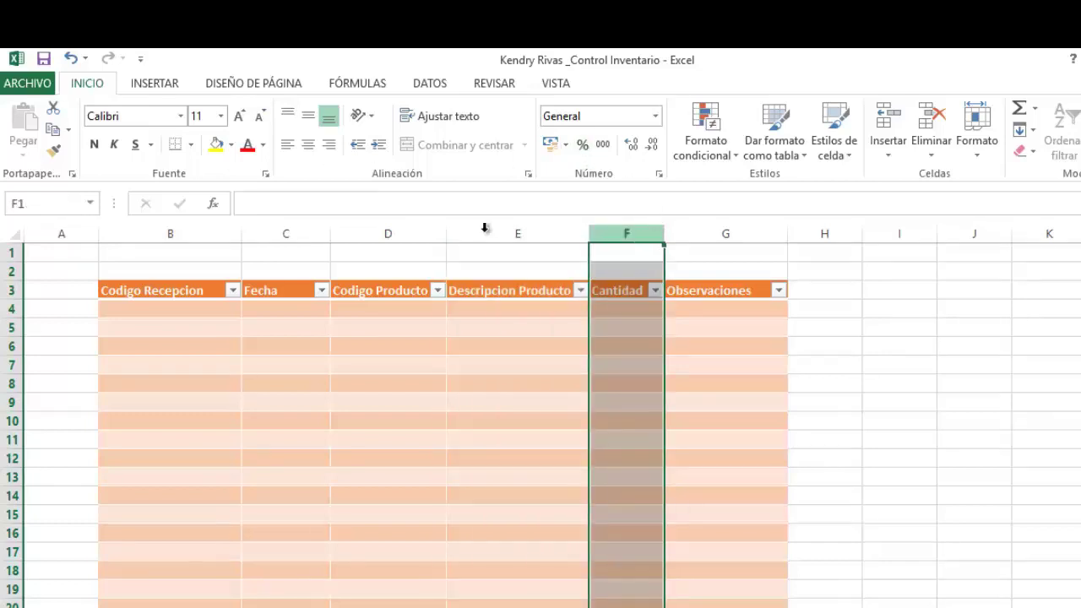
{"action": "left_click", "coordinate": [47, 201]}
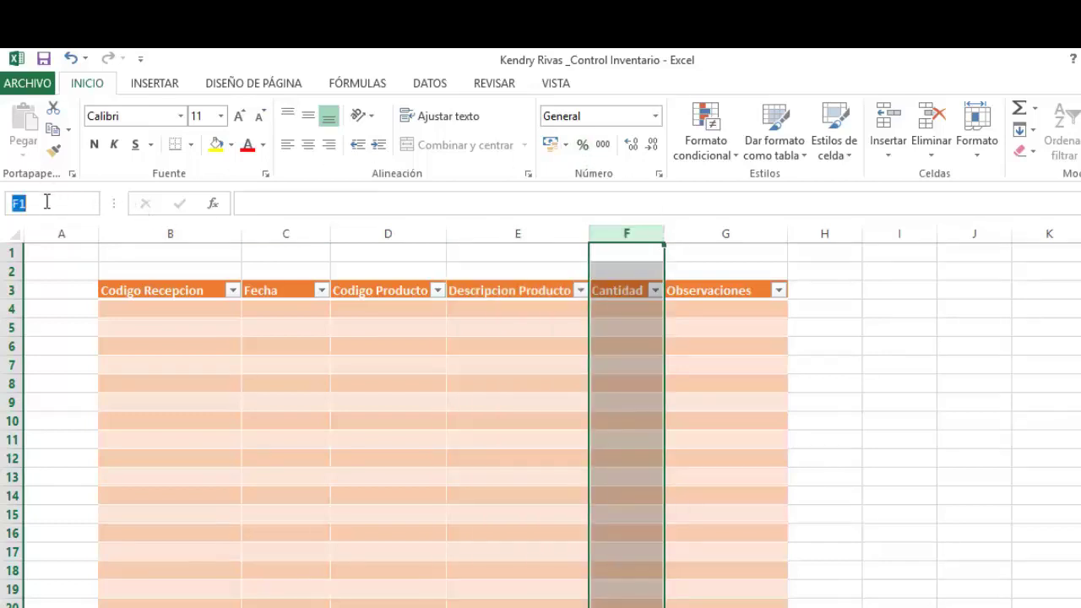
{"action": "type", "text": "CantidadSal"}
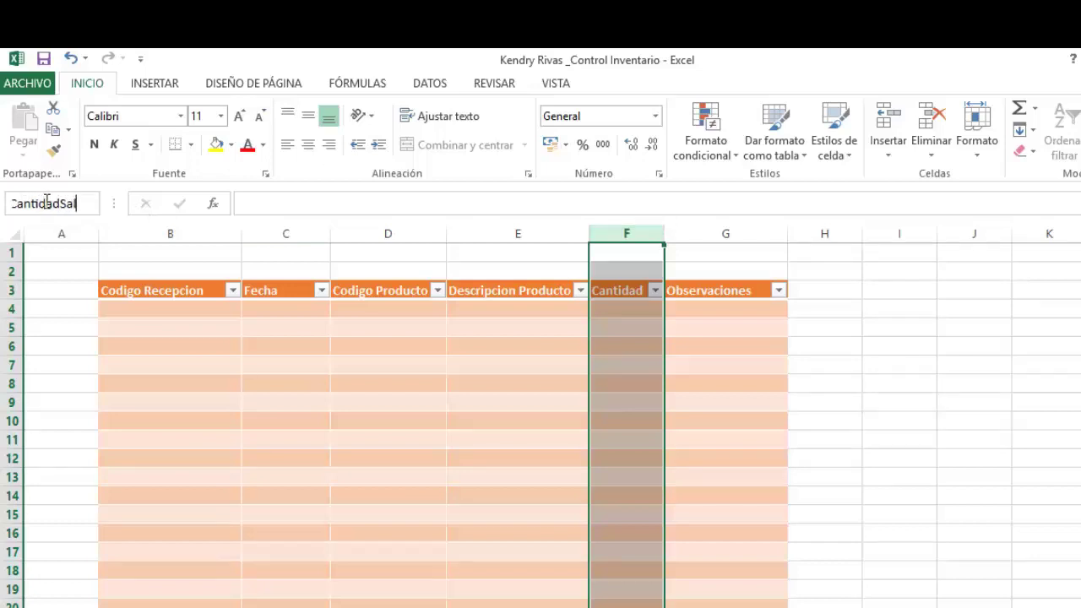
{"action": "key", "text": "Return"}
{"action": "left_click", "coordinate": [778, 236]}
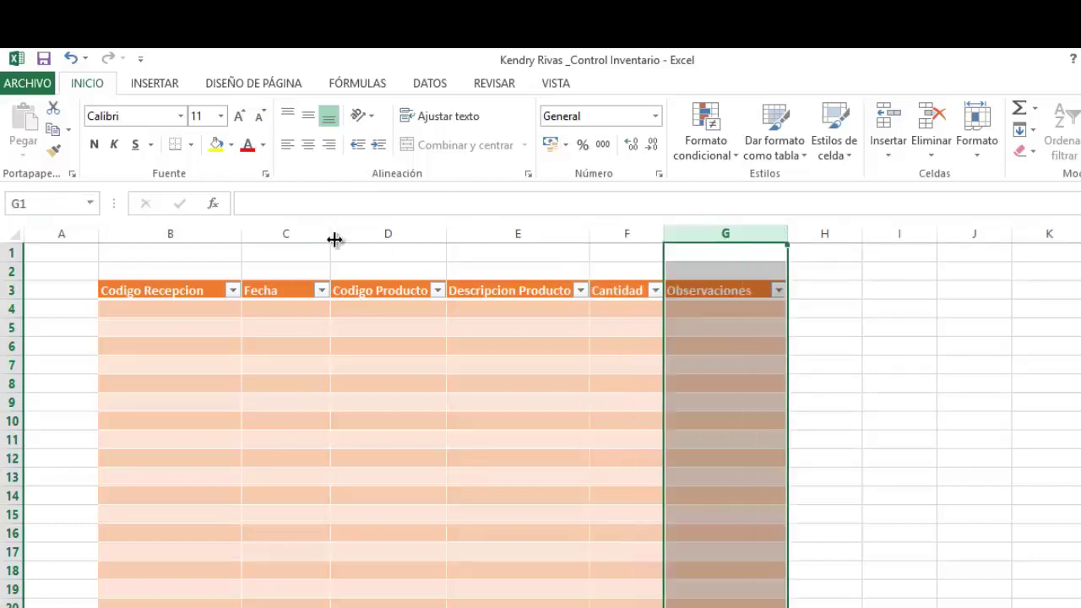
{"action": "left_click", "coordinate": [34, 200]}
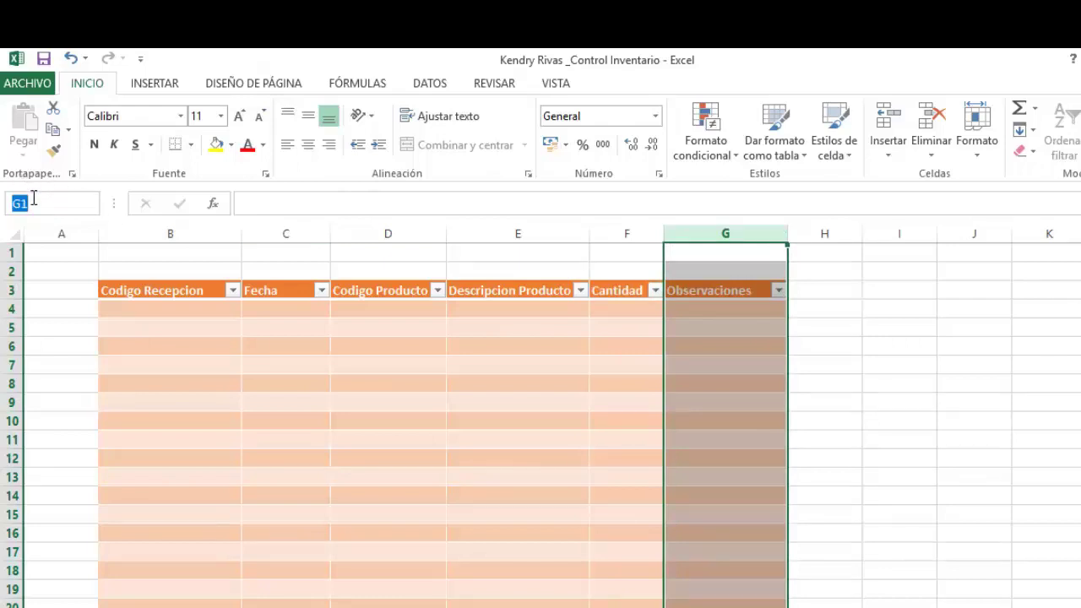
{"action": "type", "text": "O"}
{"action": "type", "text": "bservaciones"}
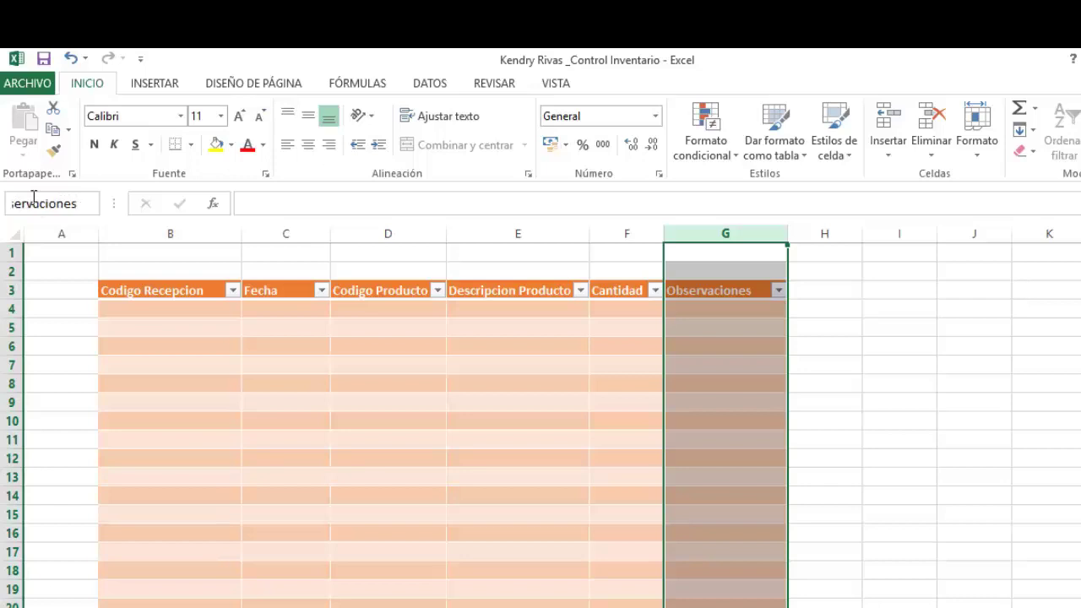
{"action": "key", "text": "Return"}
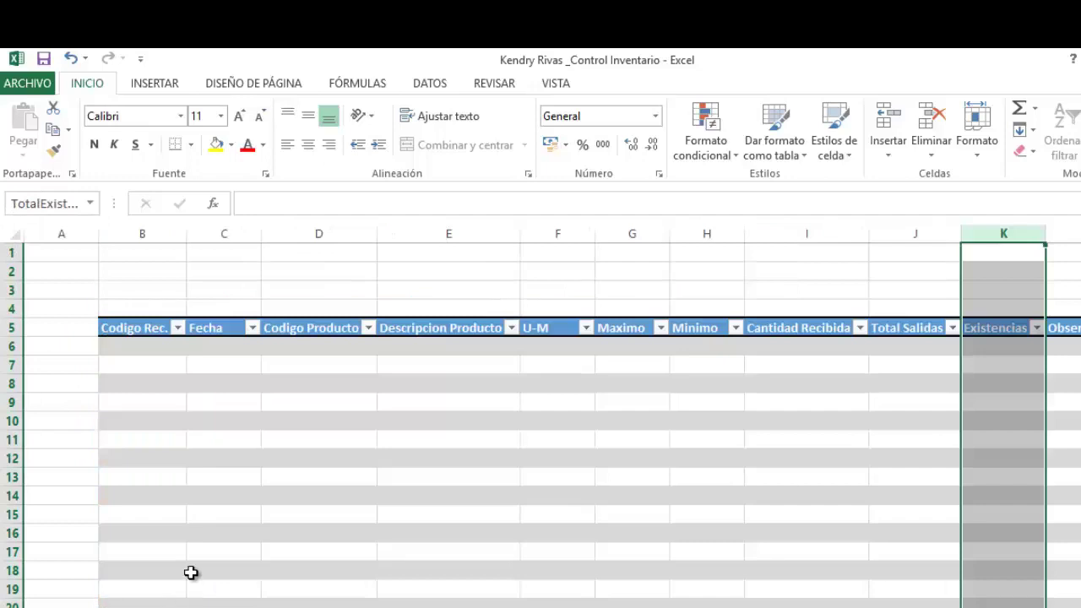
{"action": "left_click", "coordinate": [579, 491]}
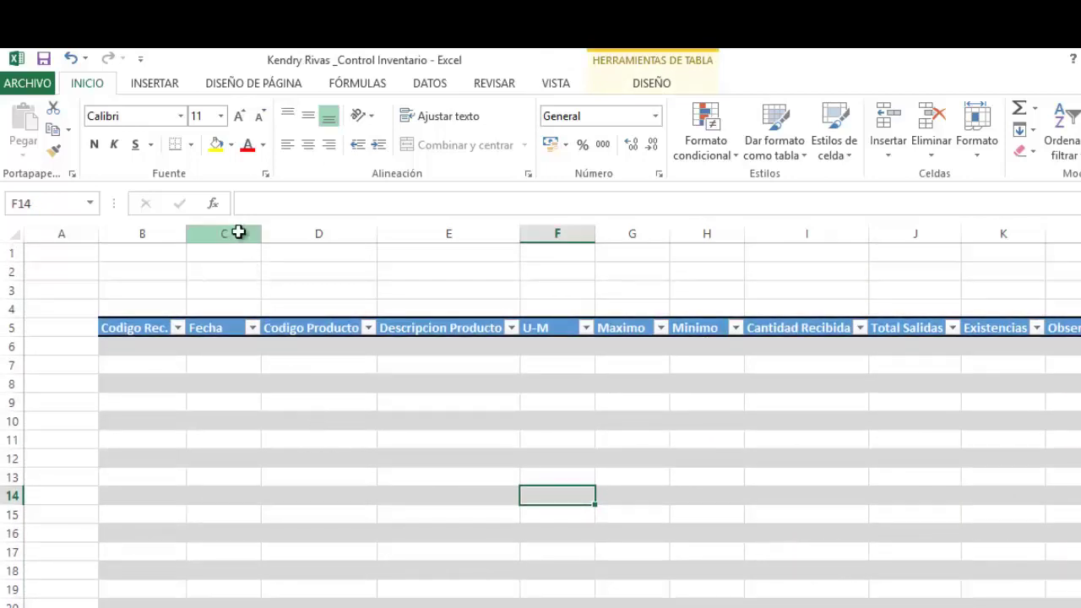
Make the Fecha column text red and copy the Codigo Producto header's formatting with Copiar formato
{"action": "left_click", "coordinate": [237, 233]}
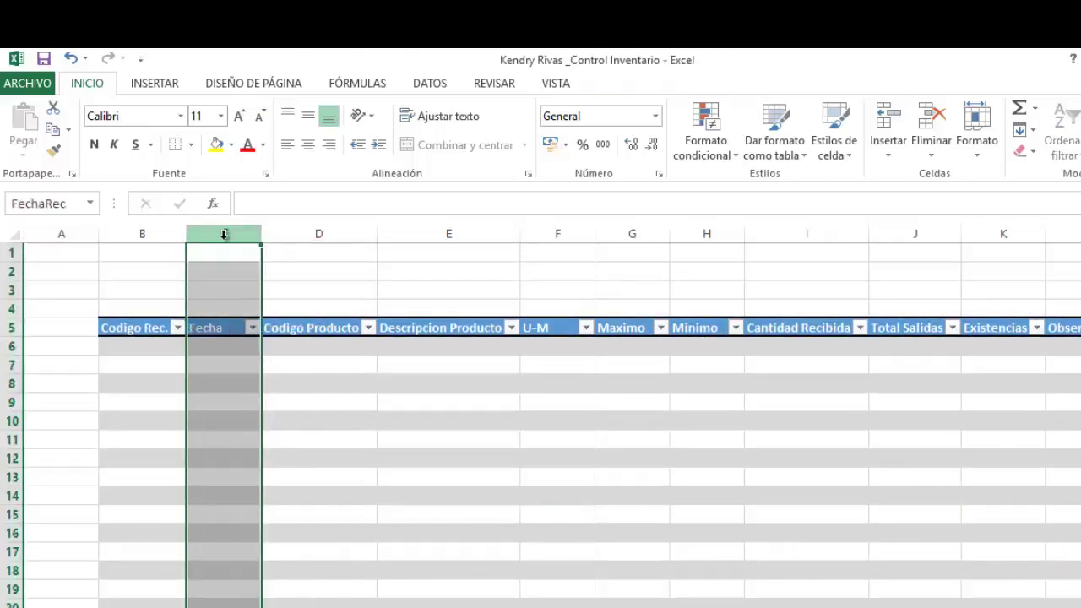
{"action": "left_click", "coordinate": [243, 146]}
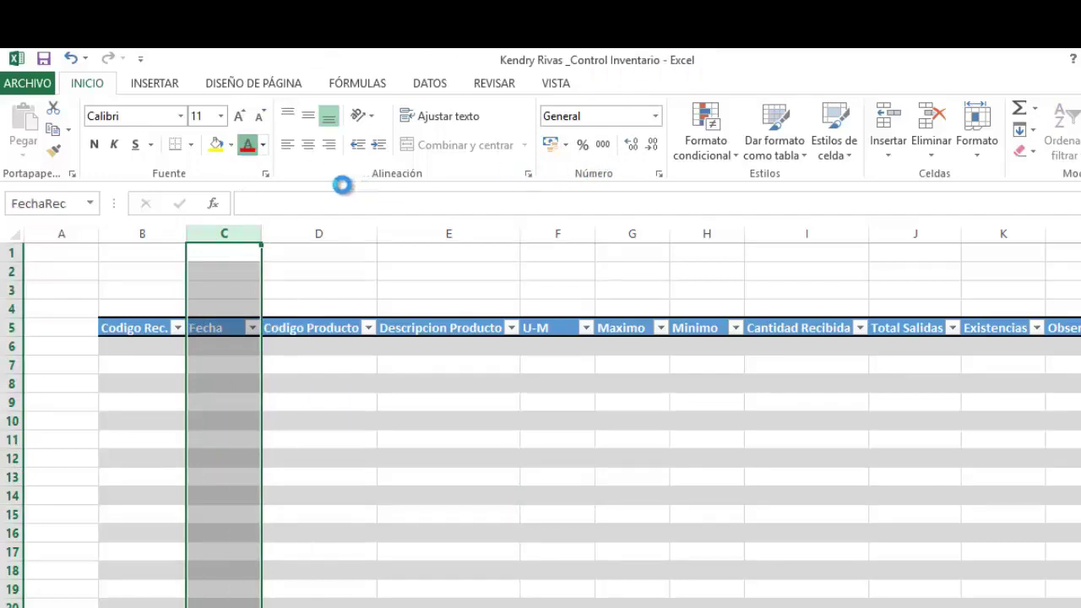
{"action": "left_click", "coordinate": [250, 150]}
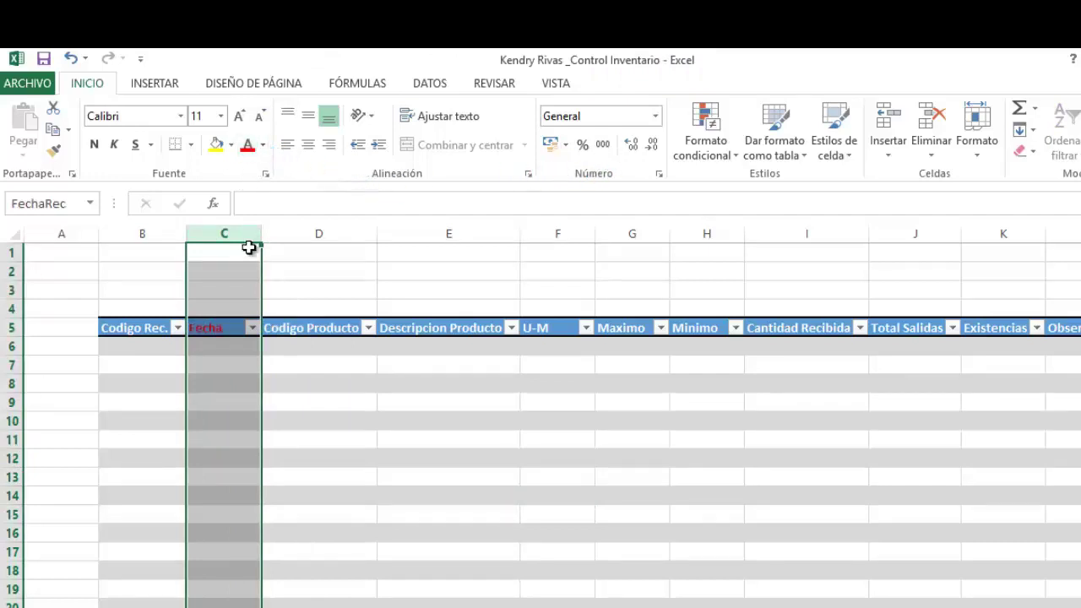
{"action": "left_click", "coordinate": [215, 317]}
{"action": "left_click", "coordinate": [208, 327]}
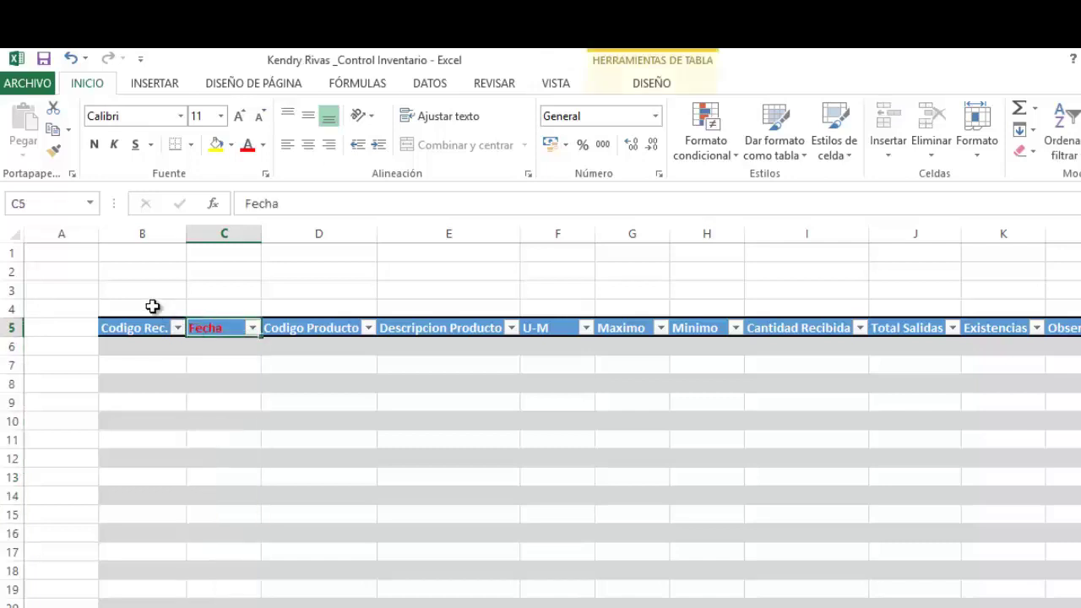
{"action": "left_click", "coordinate": [301, 328]}
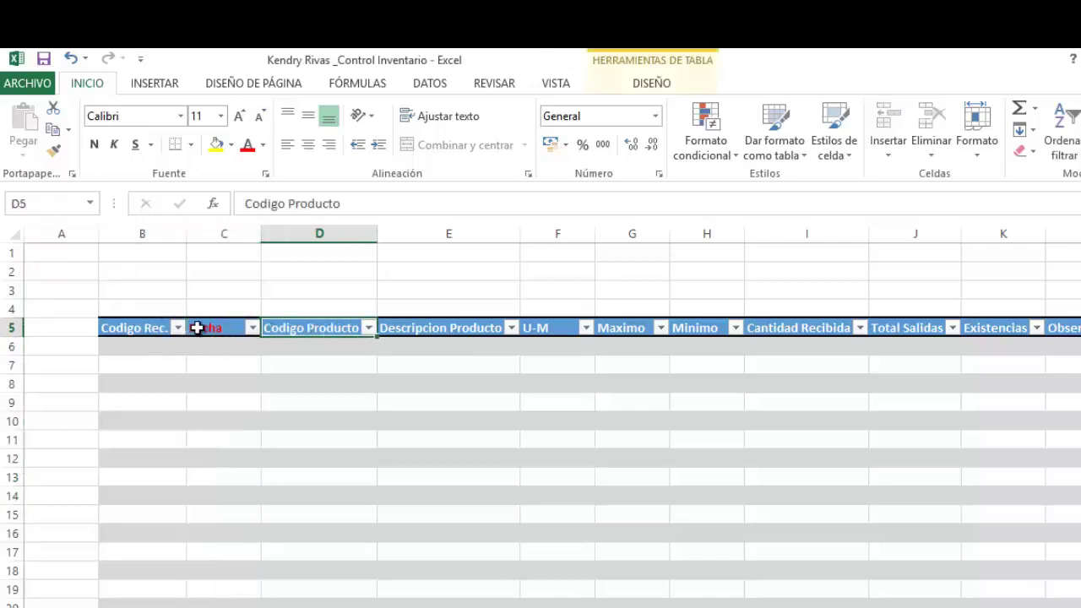
{"action": "left_click", "coordinate": [54, 150]}
Restore the Fecha header's style, give column C the Fecha date format, and clear the 1-12 test date
{"action": "left_click", "coordinate": [227, 329]}
{"action": "left_click", "coordinate": [232, 348]}
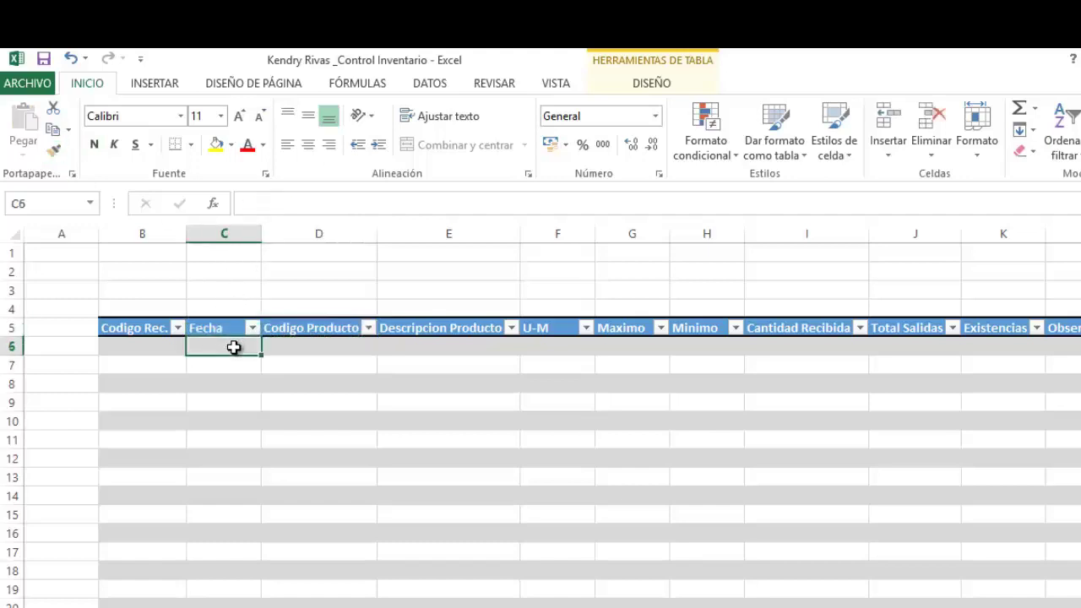
{"action": "type", "text": "1-"}
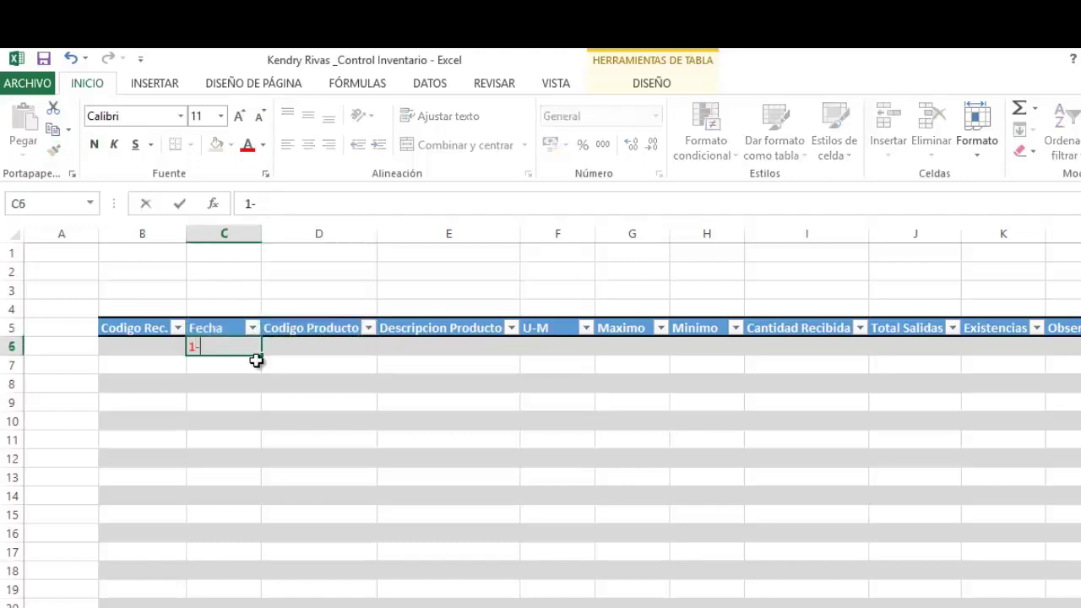
{"action": "type", "text": "12"}
{"action": "key", "text": "Return"}
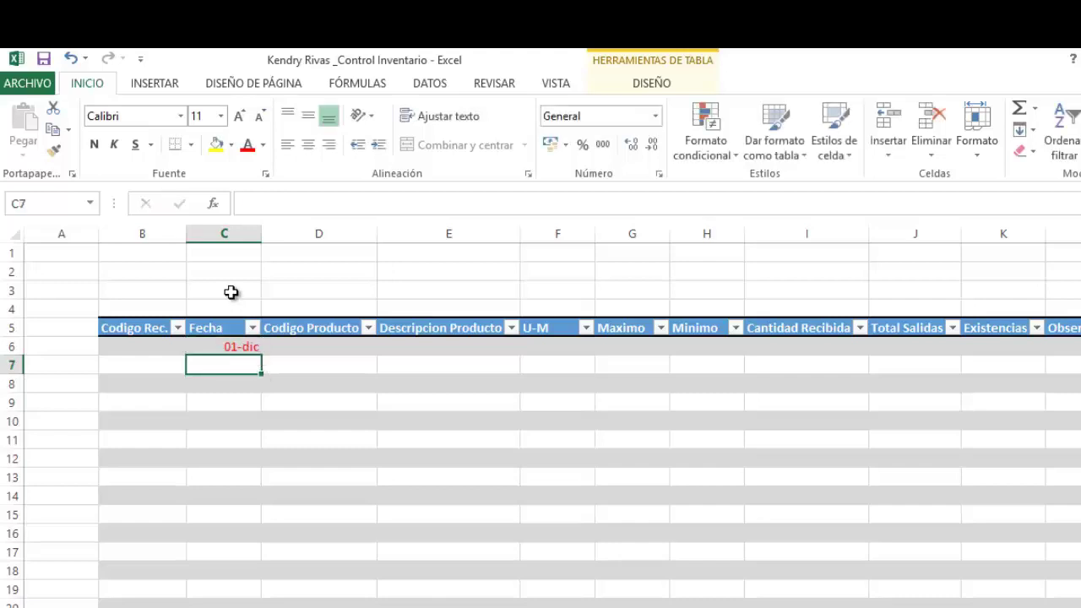
{"action": "left_click", "coordinate": [234, 232]}
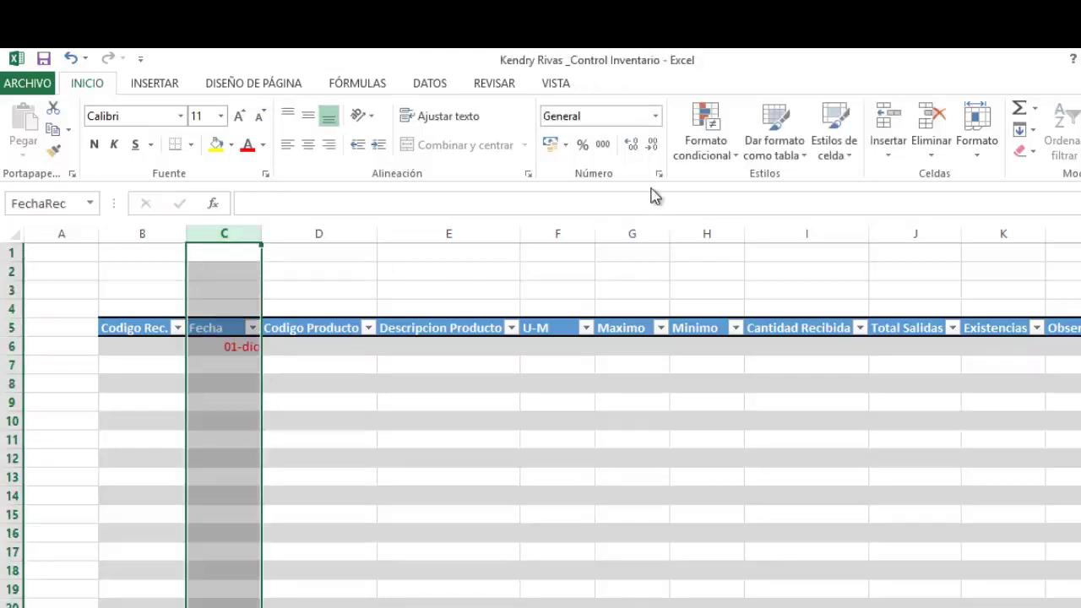
{"action": "left_click", "coordinate": [655, 118]}
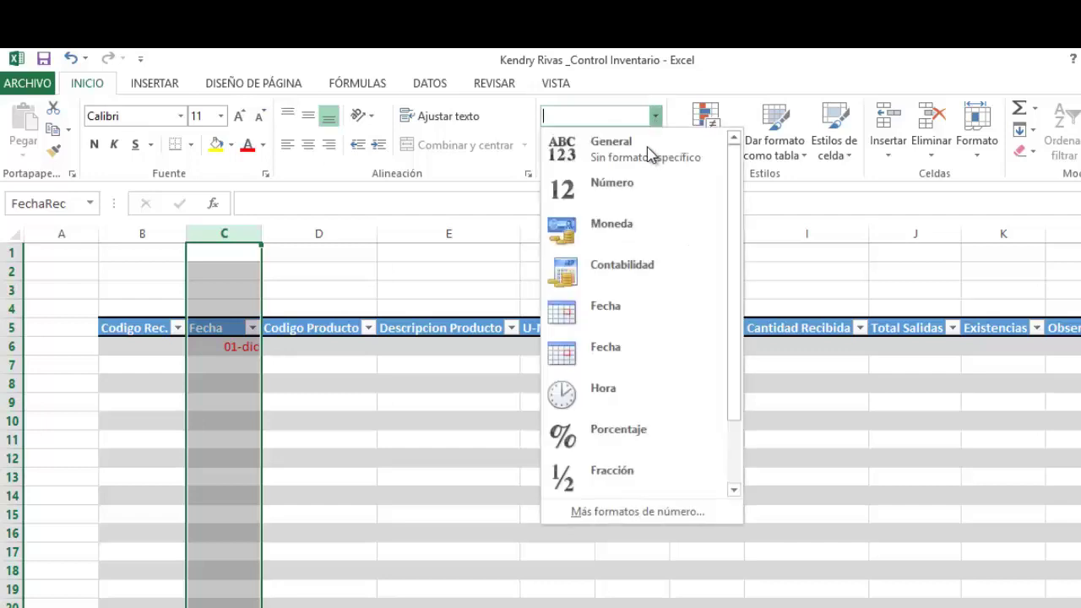
{"action": "left_click", "coordinate": [619, 355]}
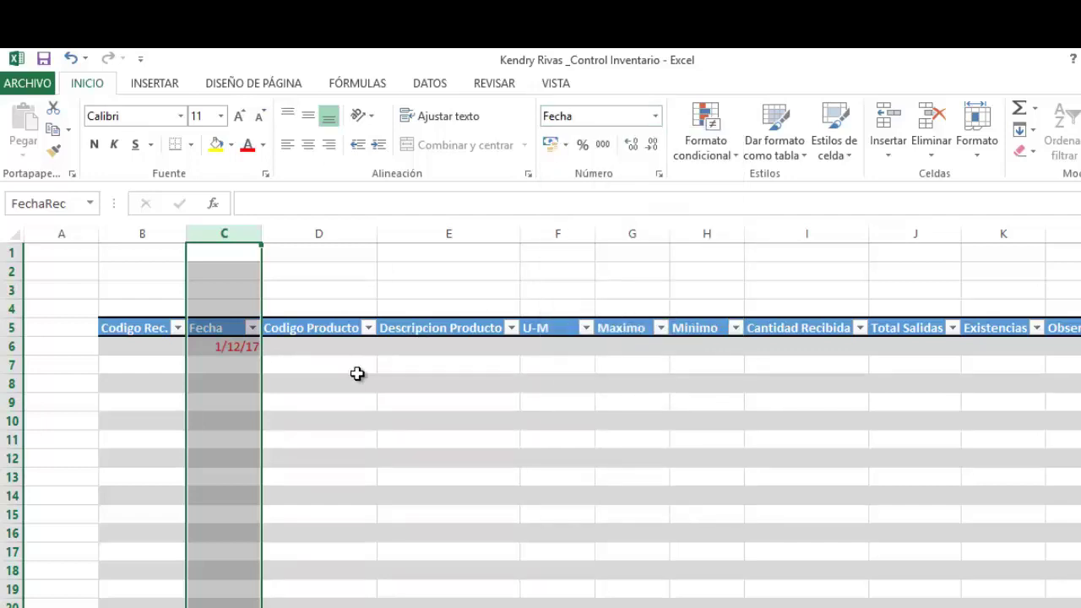
{"action": "left_click", "coordinate": [253, 348]}
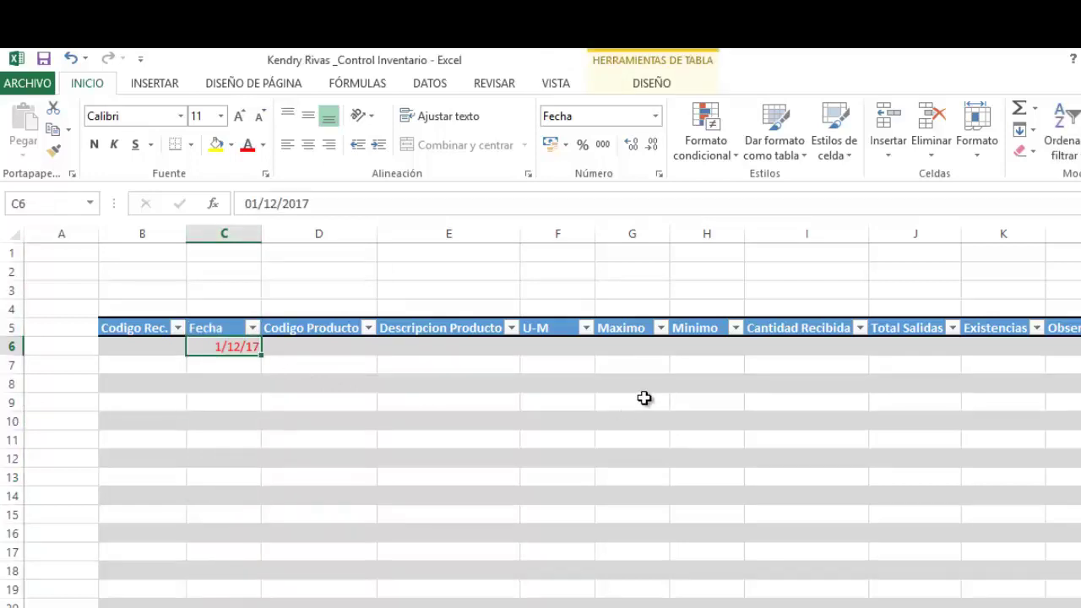
{"action": "key", "text": "Delete"}
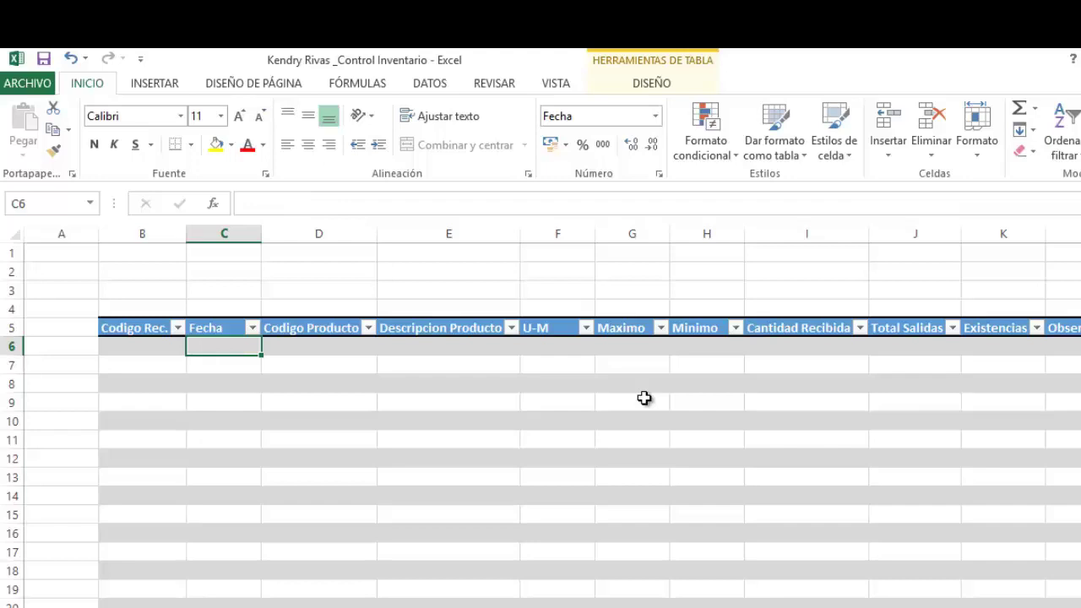
Enter 1 as the first Codigo Rec. in B6 and type Null in Fecha cell C6
{"action": "left_click", "coordinate": [163, 346]}
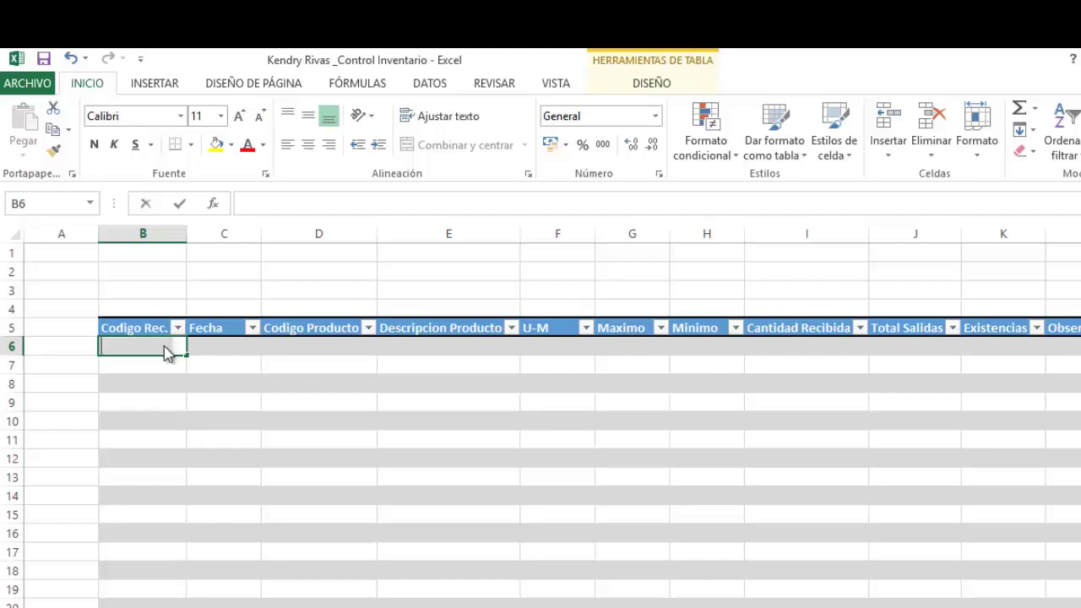
{"action": "type", "text": "0"}
{"action": "key", "text": "Tab"}
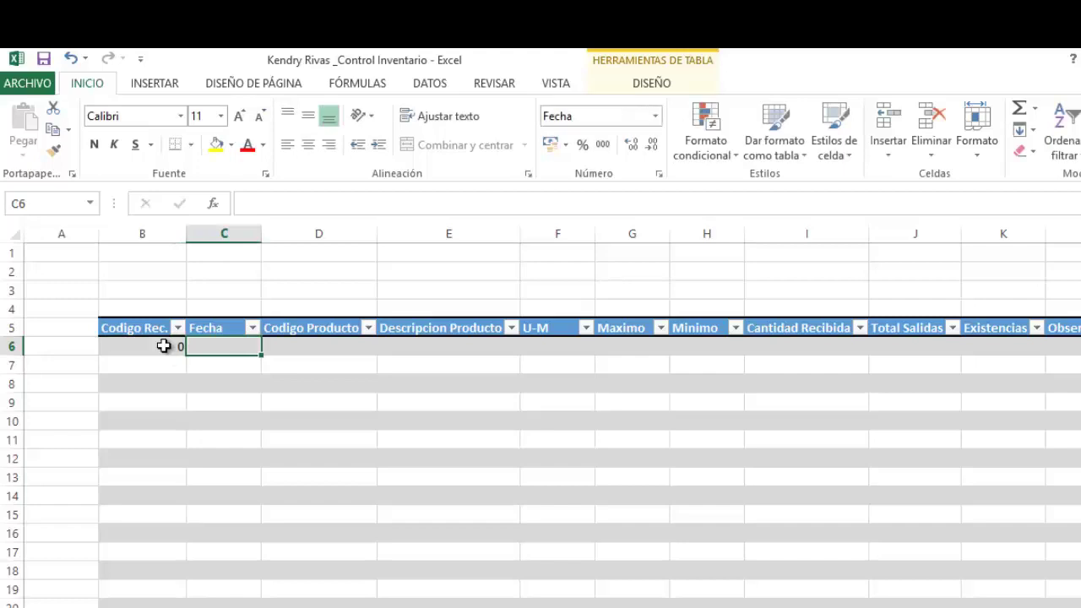
{"action": "left_click", "coordinate": [164, 347]}
{"action": "type", "text": "1"}
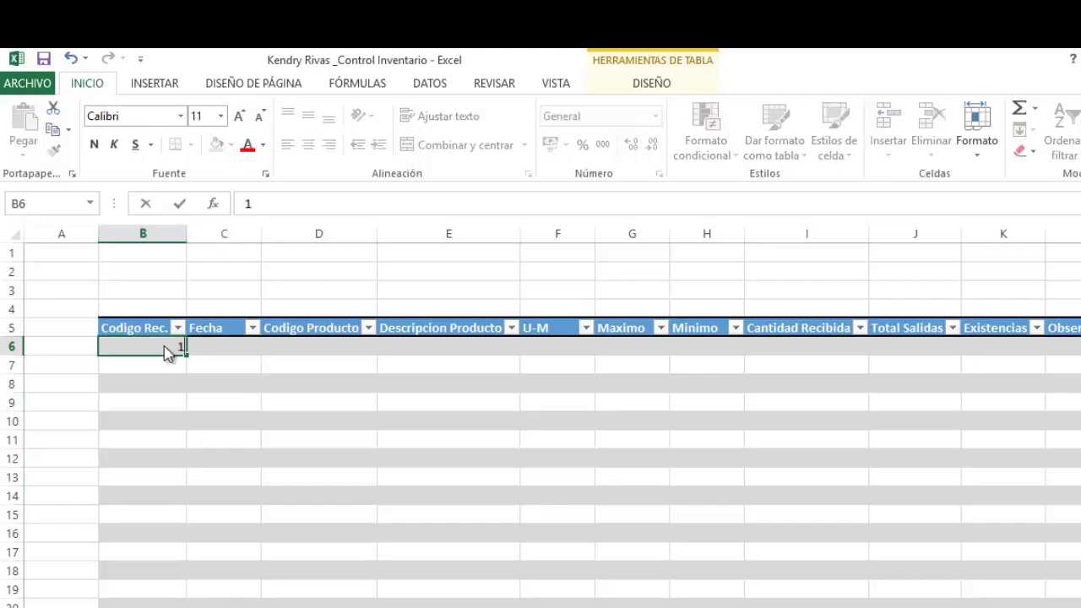
{"action": "key", "text": "Tab"}
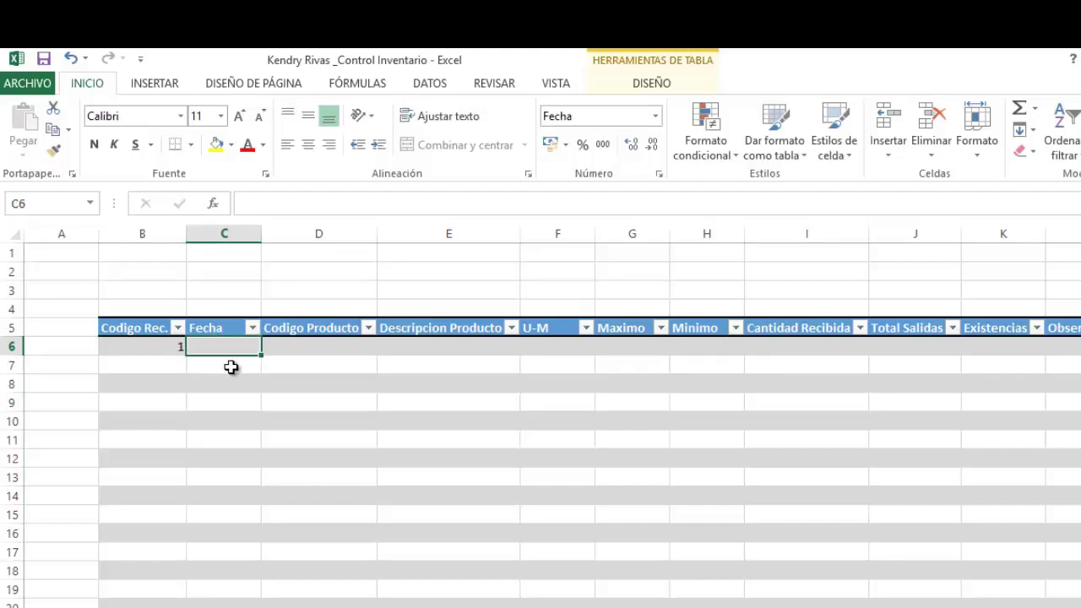
{"action": "type", "text": "Null"}
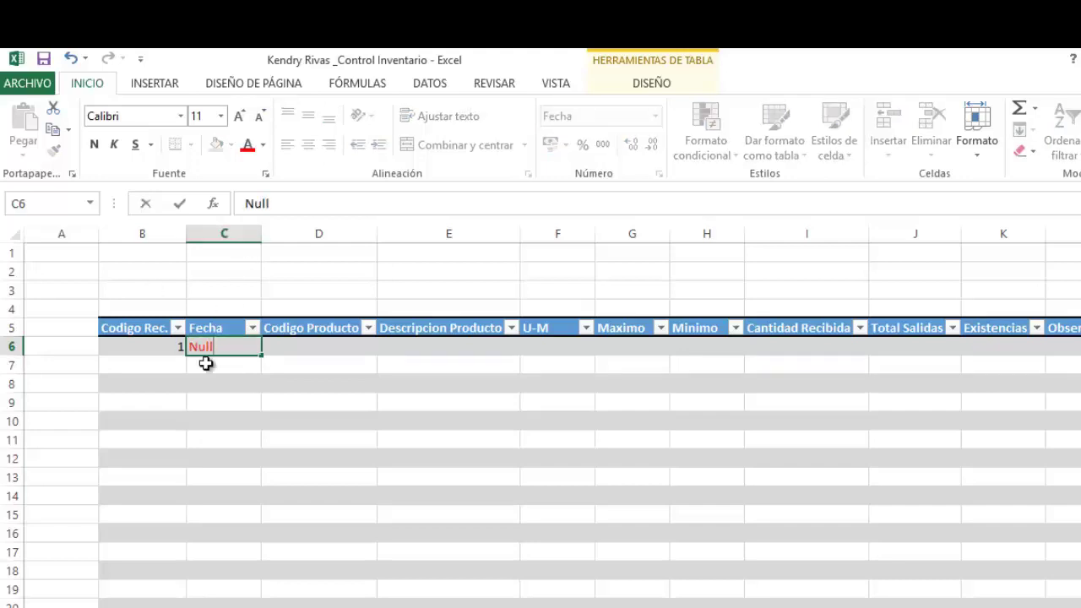
Fill Null across row 6 from Fecha through Existencias and into Observaciones
{"action": "left_click", "coordinate": [209, 362]}
{"action": "left_click", "coordinate": [209, 347]}
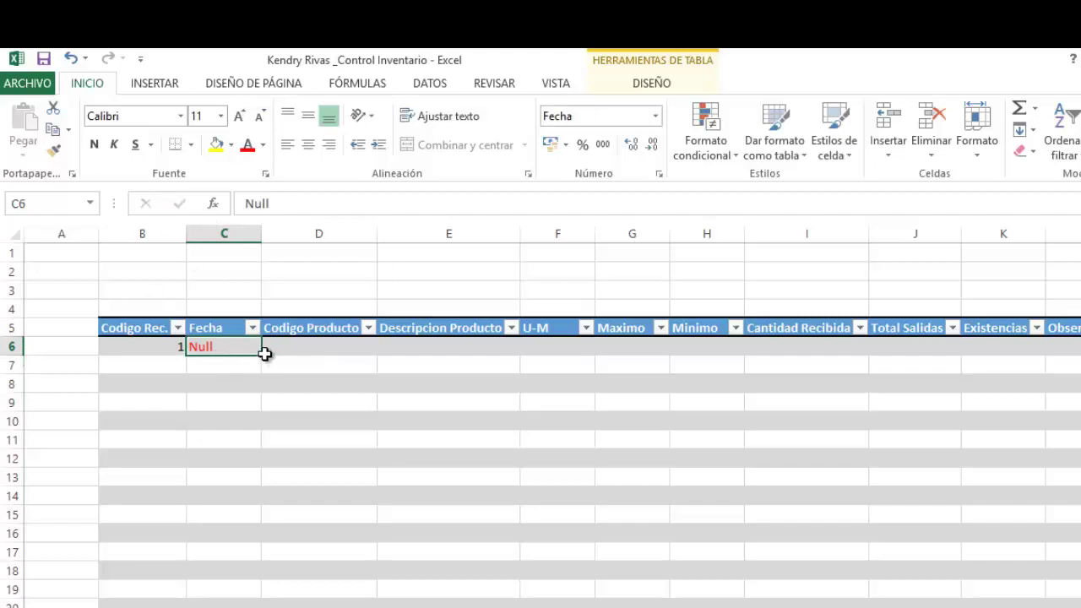
{"action": "left_click_drag", "start_coordinate": [264, 355], "coordinate": [1046, 358]}
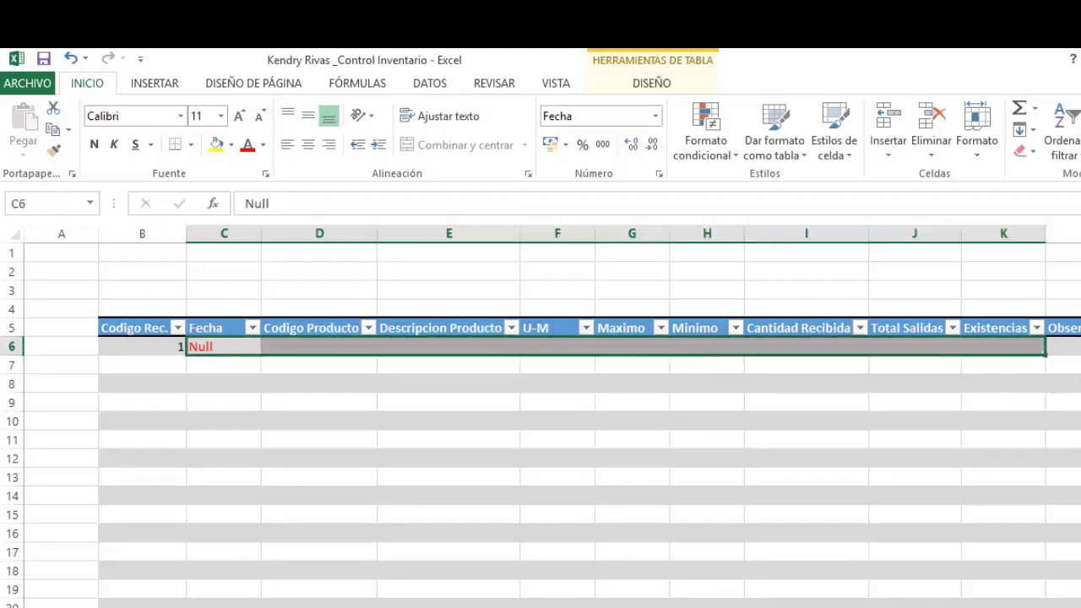
{"action": "left_click", "coordinate": [1013, 353]}
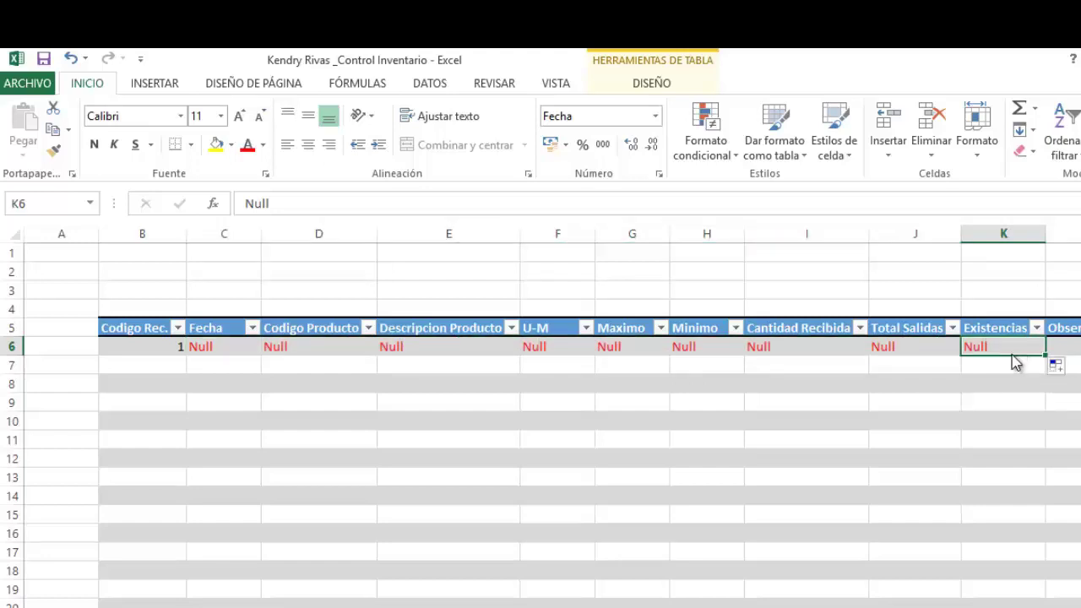
{"action": "key", "text": "ctrl+c"}
{"action": "left_click", "coordinate": [1060, 349]}
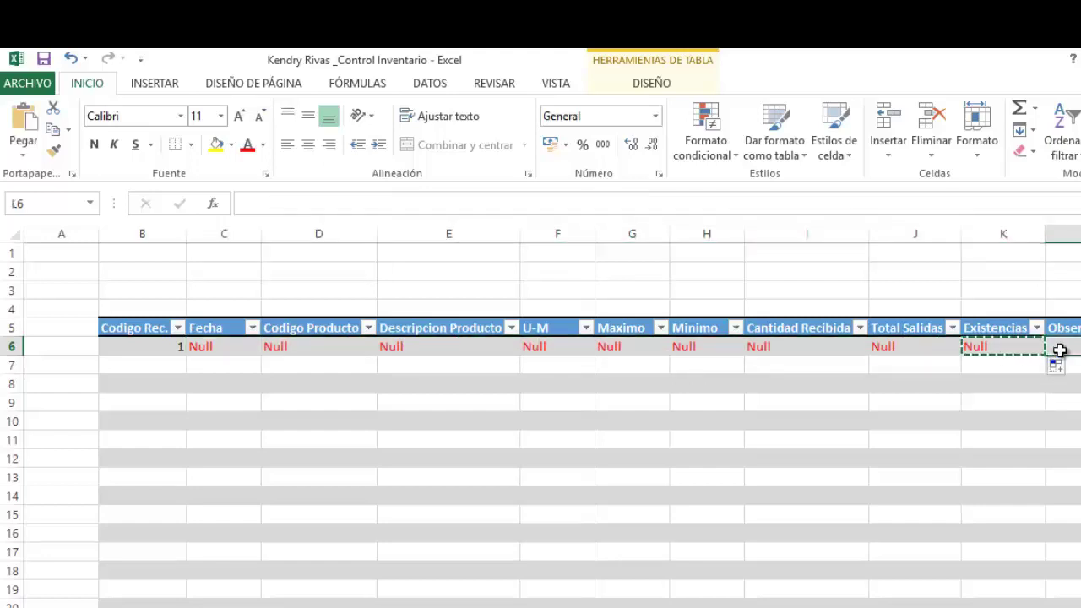
{"action": "key", "text": "ctrl+v"}
{"action": "left_click", "coordinate": [653, 427]}
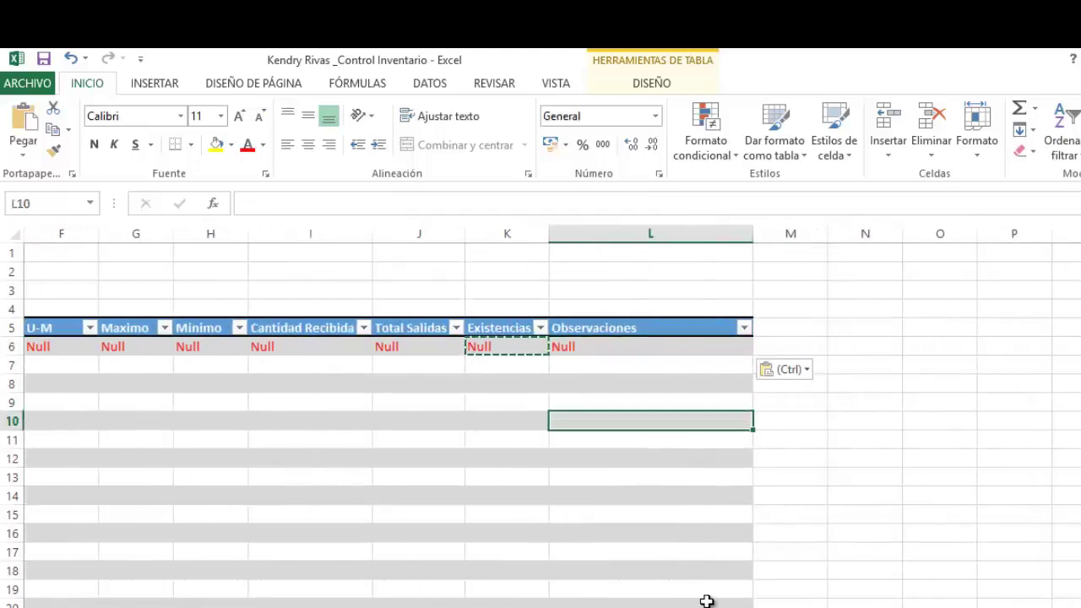
Replace the first Codigo Rec. value in B6 with 0
{"action": "scroll", "coordinate": [707, 591], "scroll_direction": "left", "scroll_amount": 3}
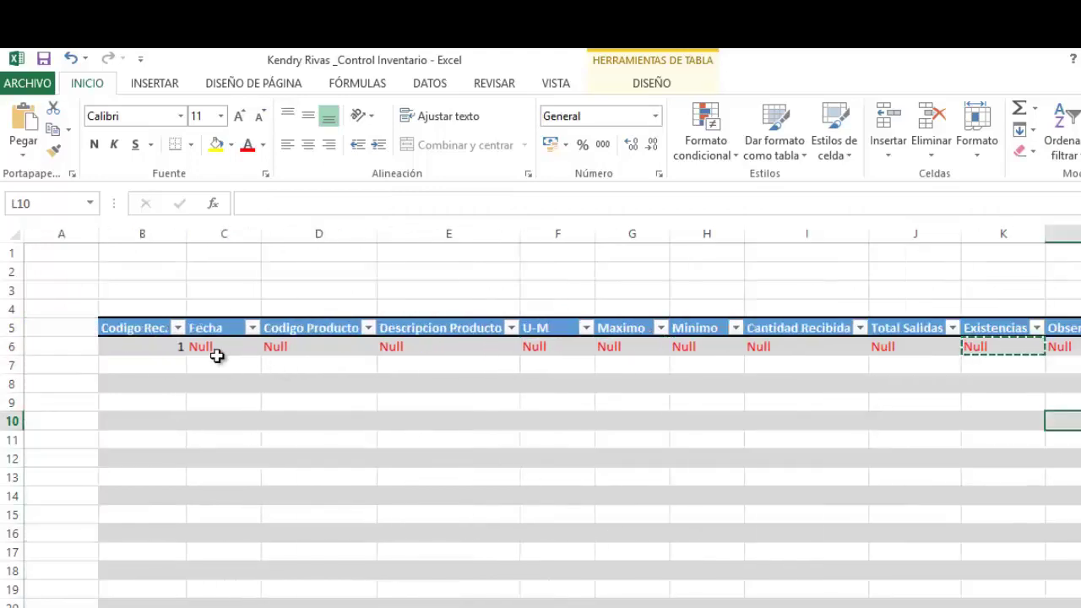
{"action": "left_click", "coordinate": [172, 346]}
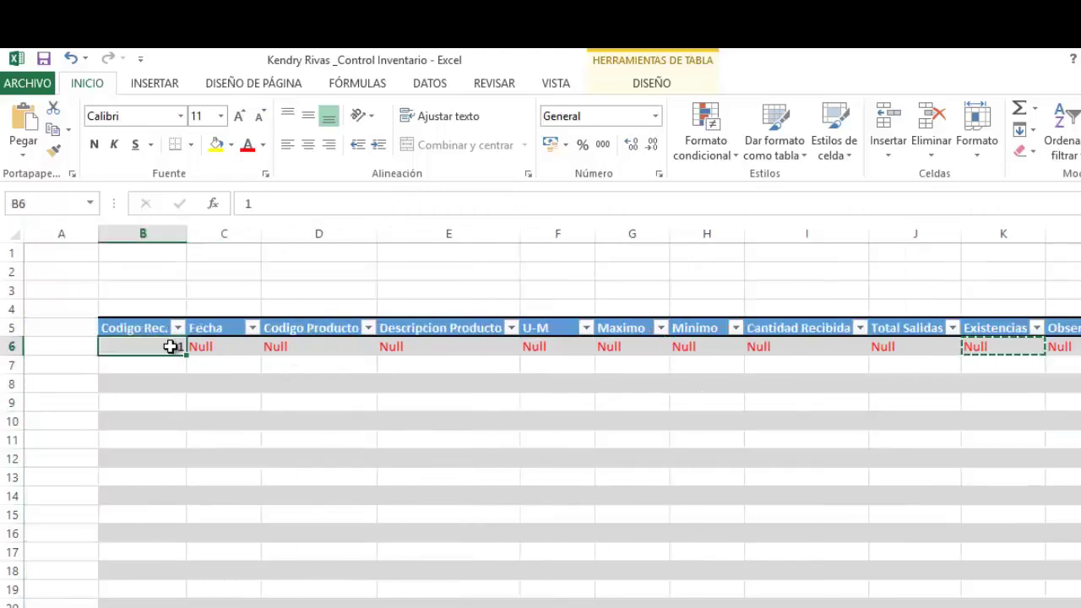
{"action": "type", "text": "="}
{"action": "key", "text": "BackSpace"}
{"action": "type", "text": "0"}
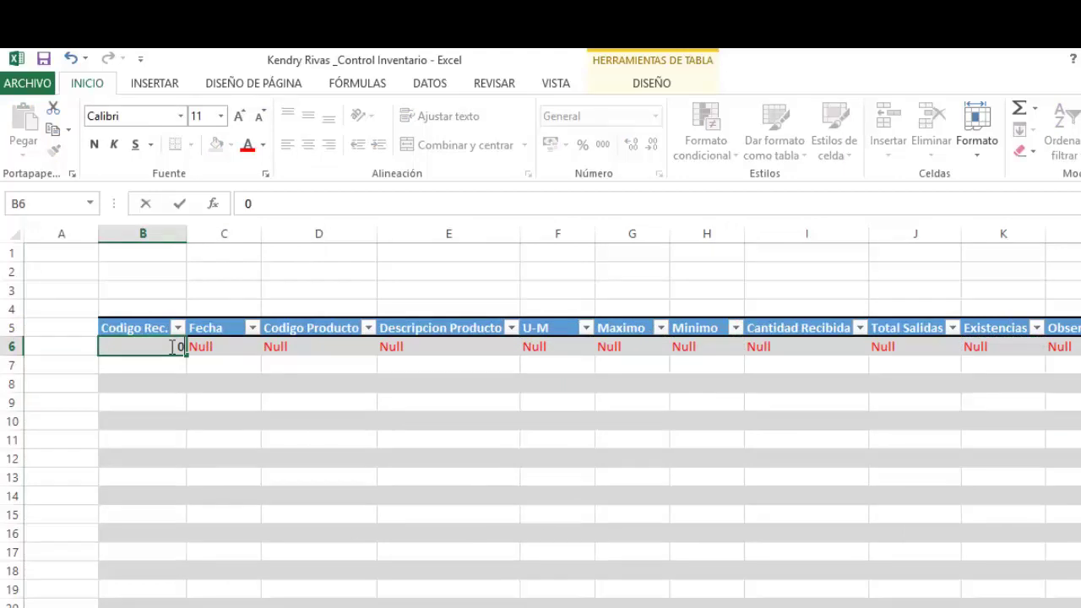
{"action": "key", "text": "Return"}
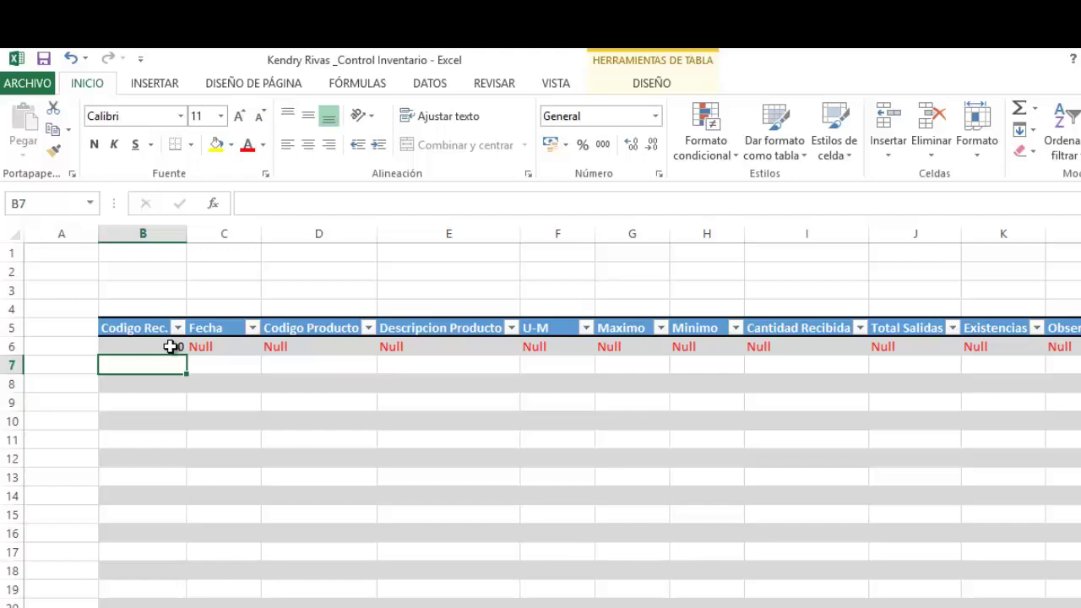
{"action": "type", "text": "="}
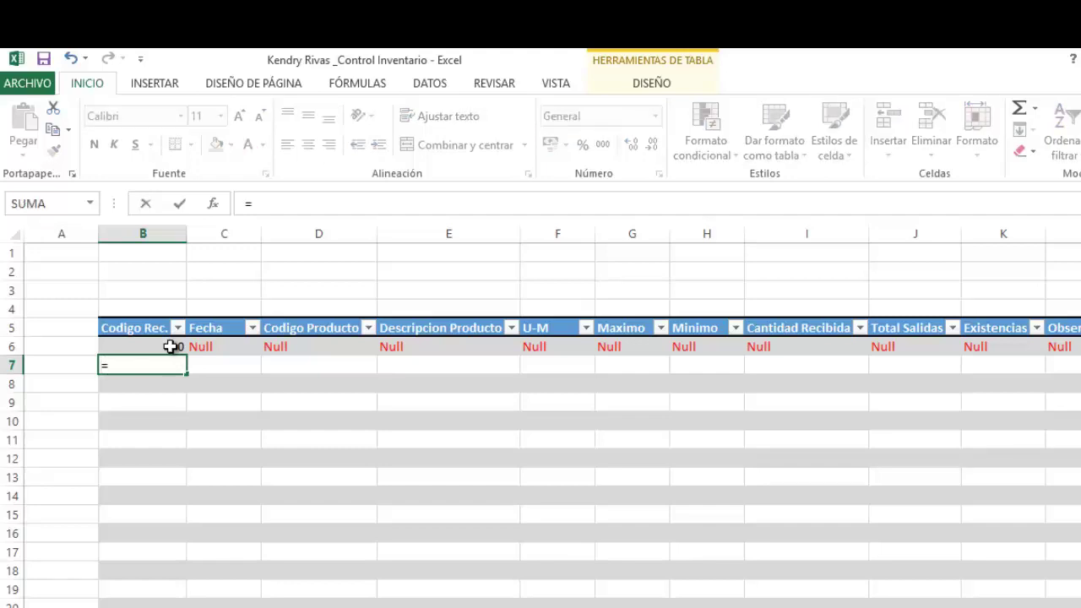
{"action": "left_click", "coordinate": [219, 362]}
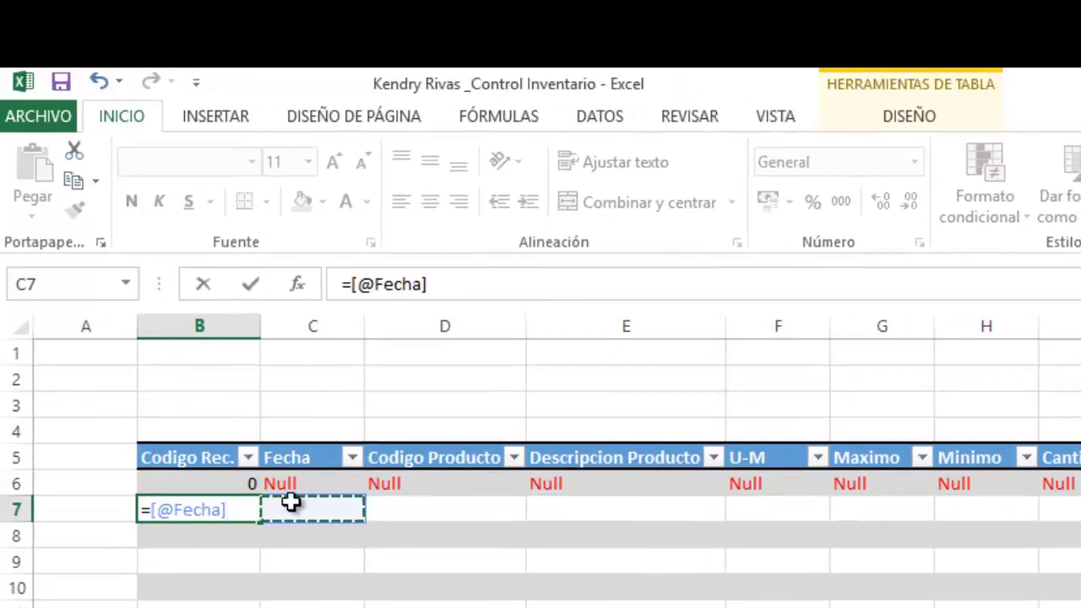
{"action": "left_click", "coordinate": [150, 509]}
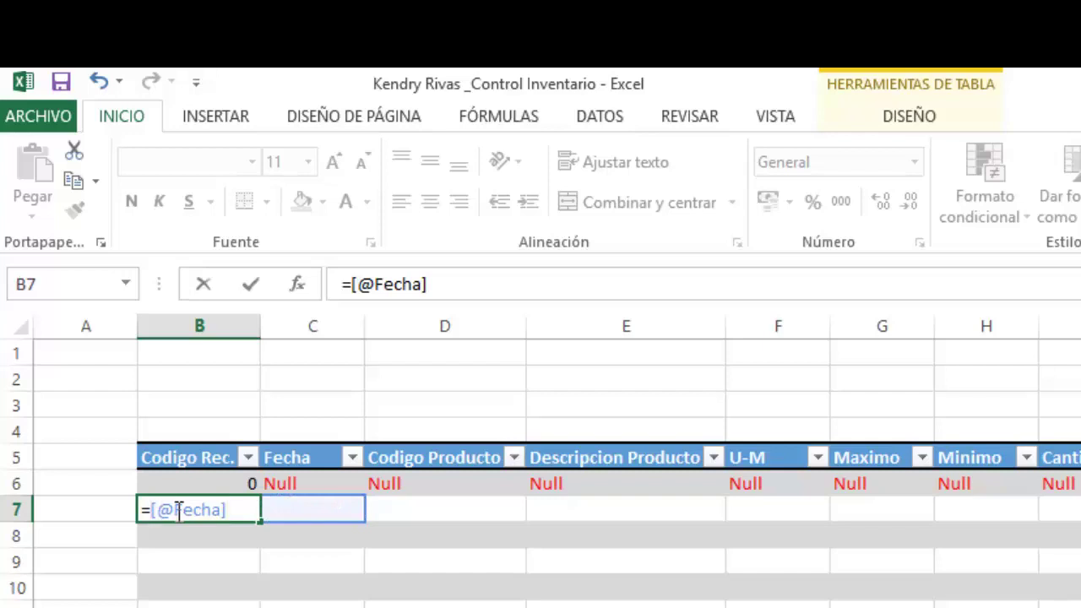
{"action": "type", "text": "añ"}
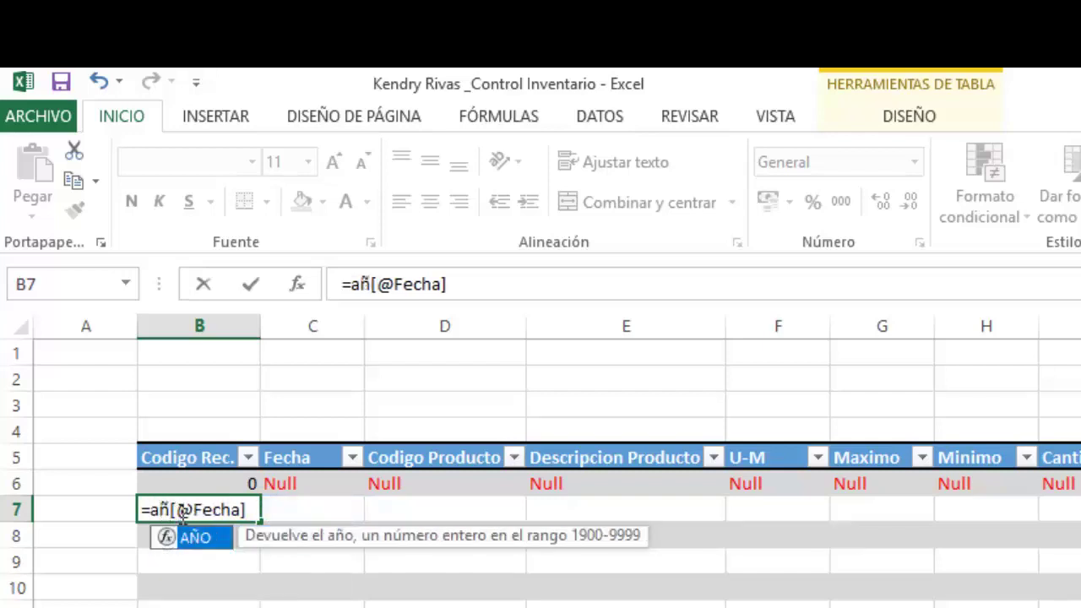
{"action": "double_click", "coordinate": [186, 530]}
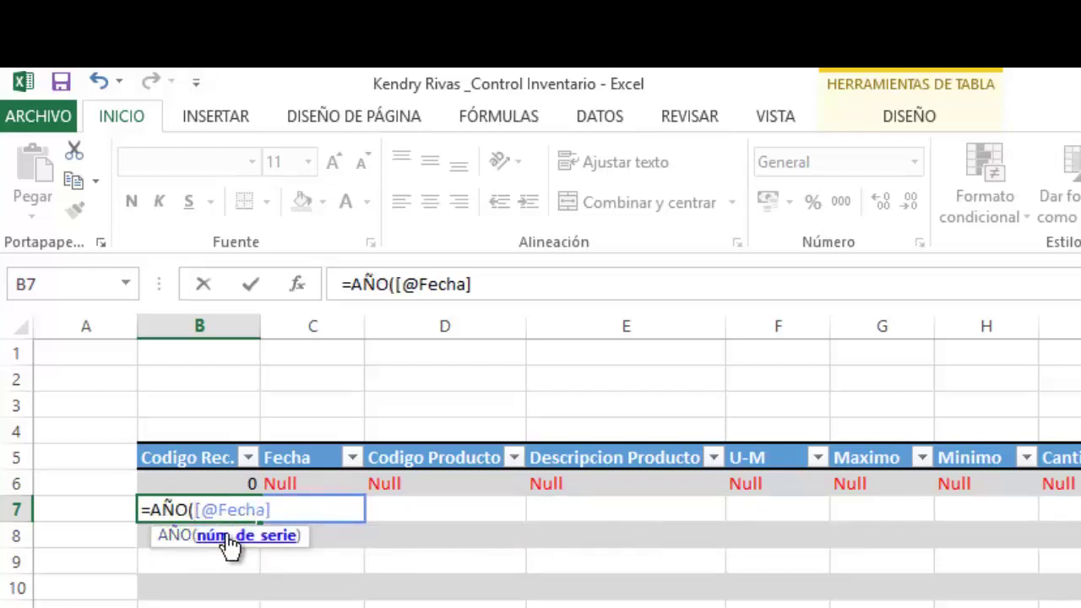
{"action": "left_click", "coordinate": [283, 509]}
{"action": "type", "text": "="}
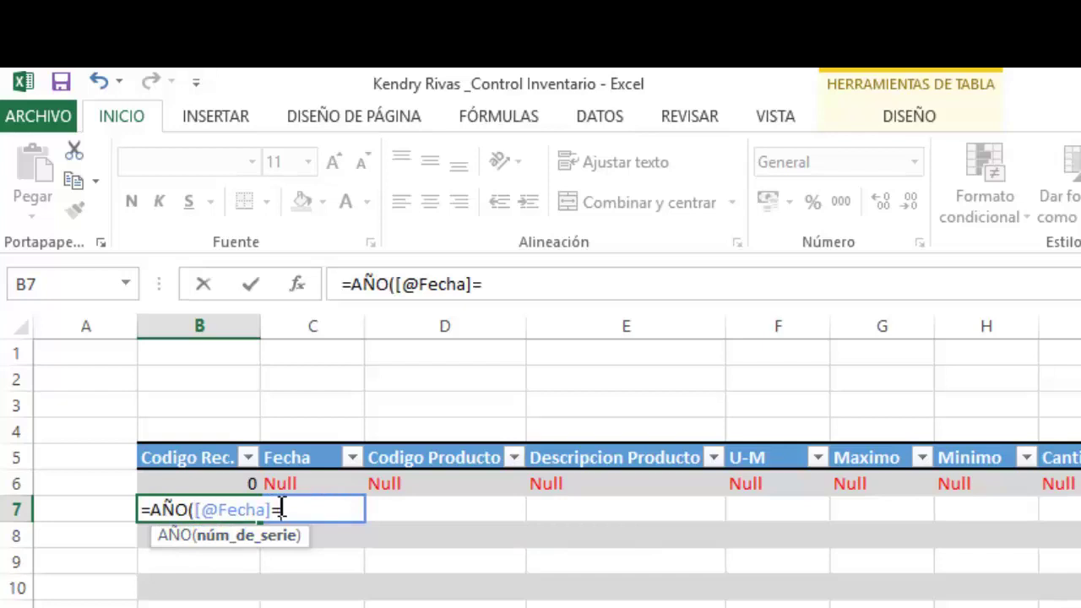
{"action": "type", "text": ")"}
{"action": "key", "text": "Return"}
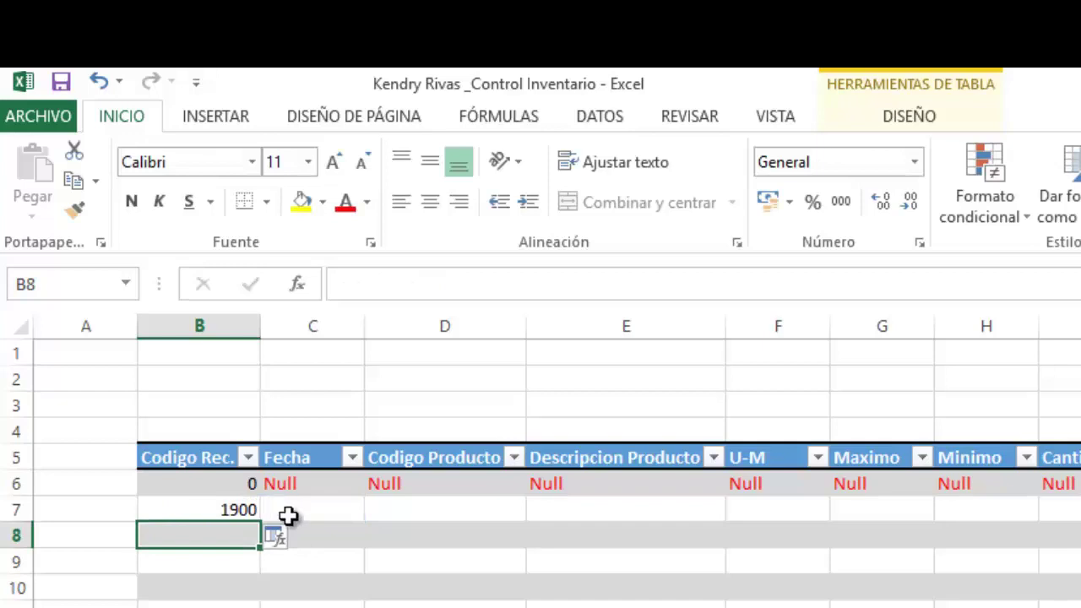
Enter the date 31-10 in C7, so B7 shows 2017
{"action": "left_click", "coordinate": [288, 514]}
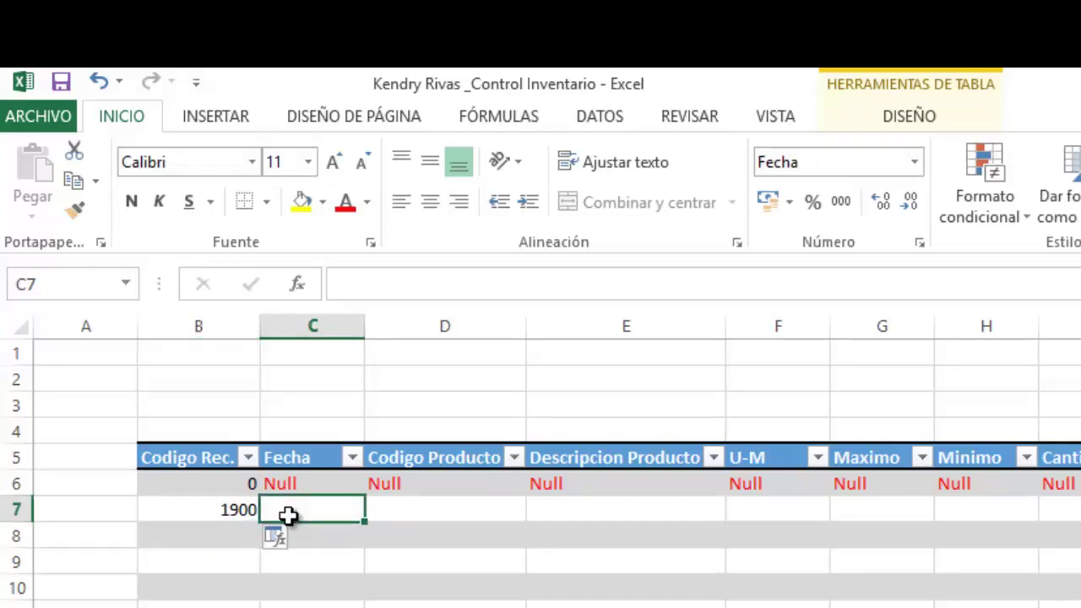
{"action": "type", "text": "31"}
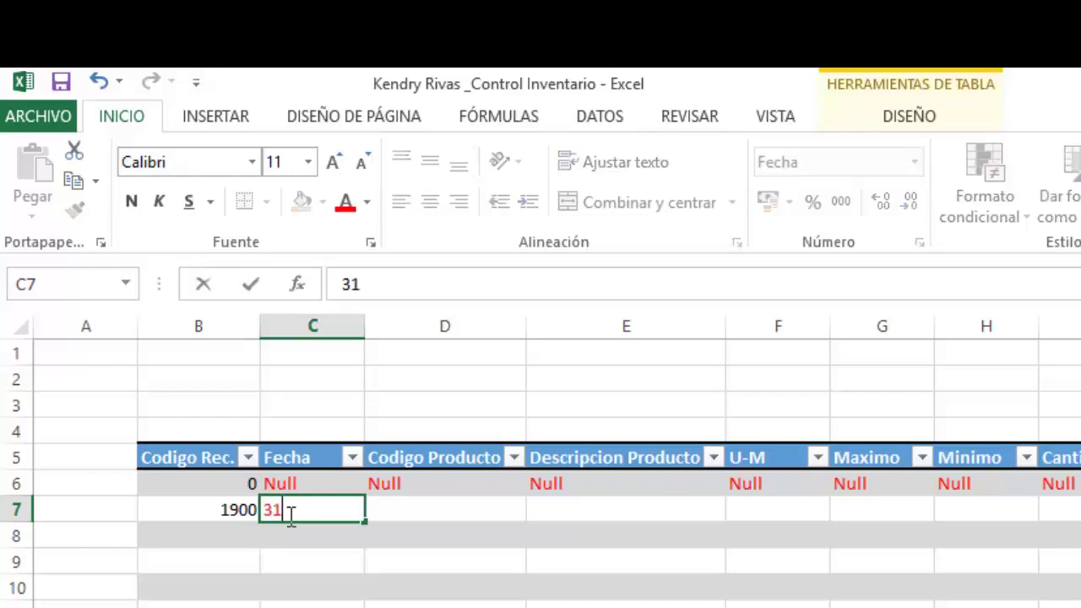
{"action": "type", "text": "-10"}
{"action": "key", "text": "Return"}
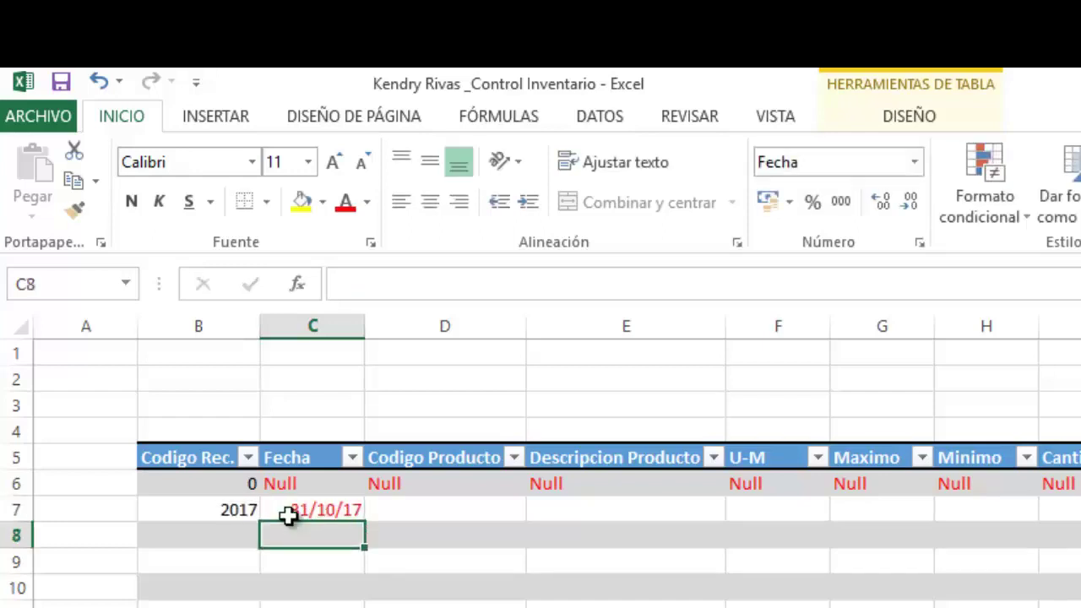
{"action": "double_click", "coordinate": [213, 511]}
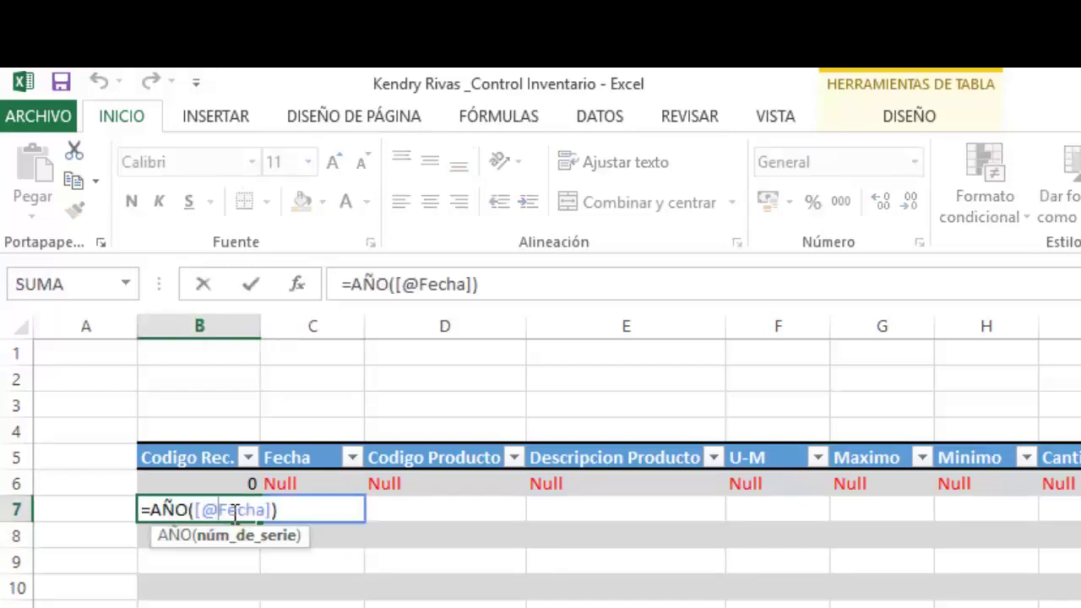
{"action": "left_click", "coordinate": [290, 510]}
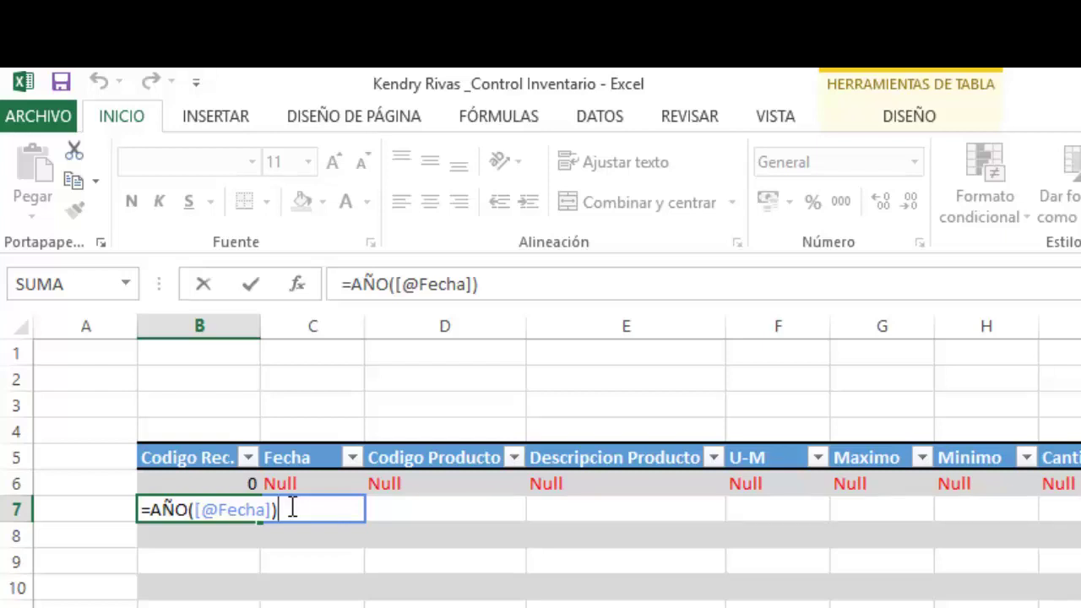
{"action": "type", "text": "&"}
{"action": "type", "text": "2"}
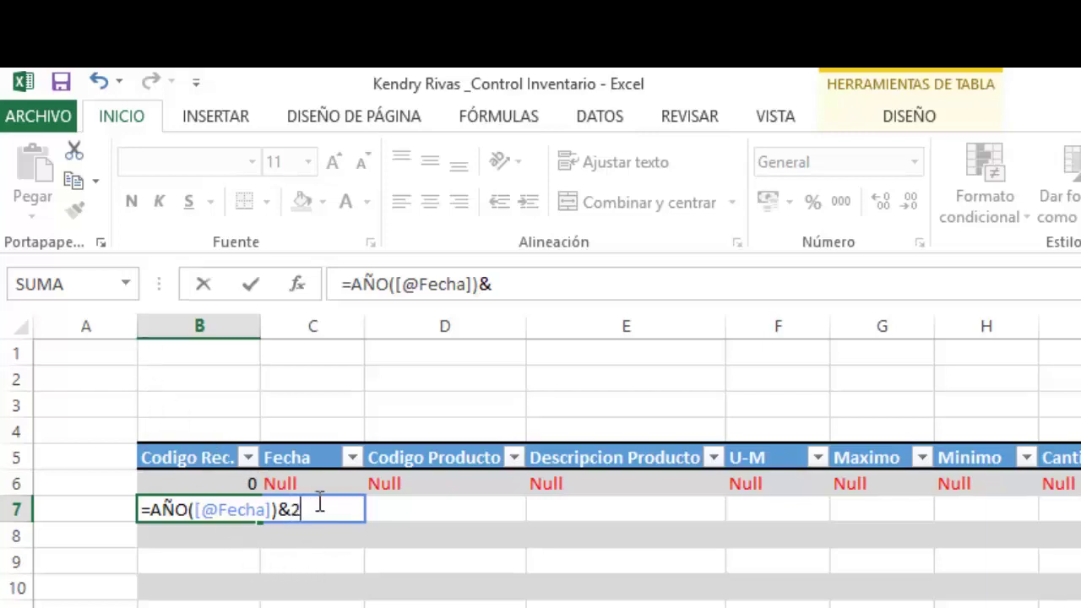
{"action": "key", "text": "Return"}
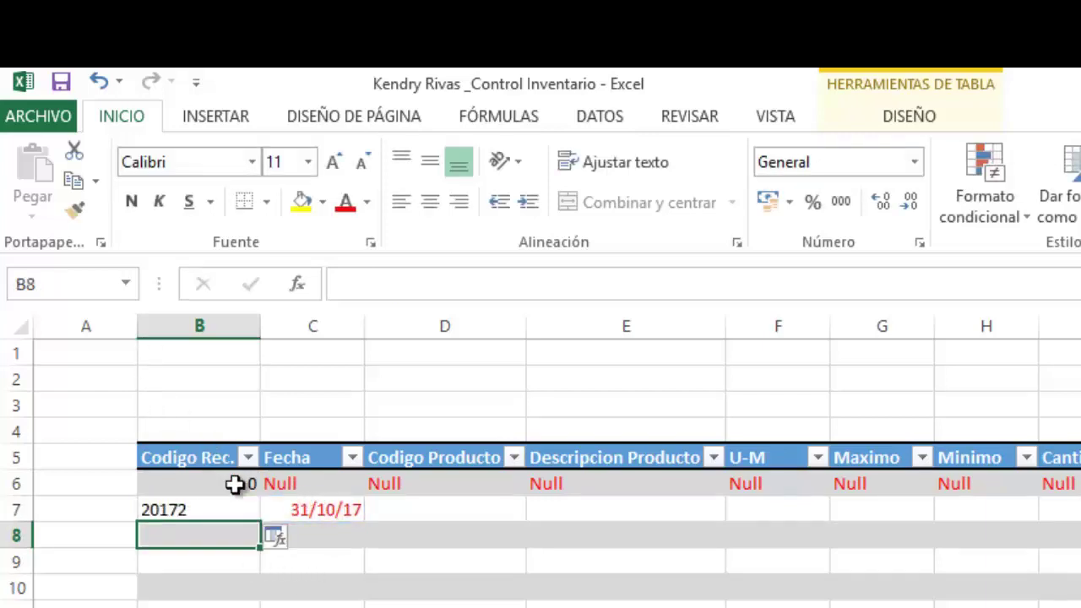
{"action": "left_click", "coordinate": [181, 506]}
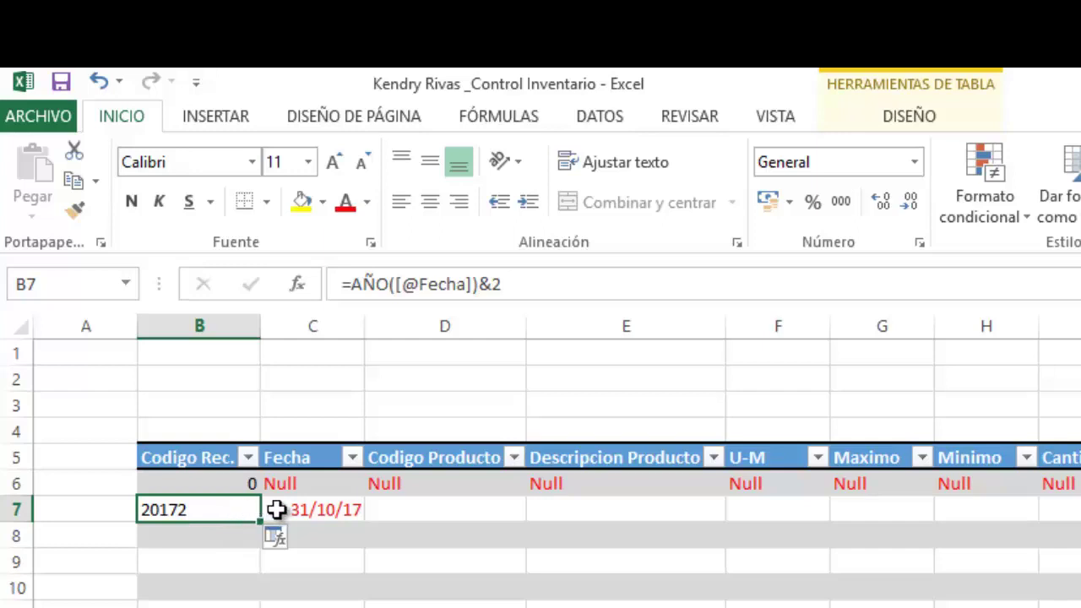
{"action": "double_click", "coordinate": [232, 510]}
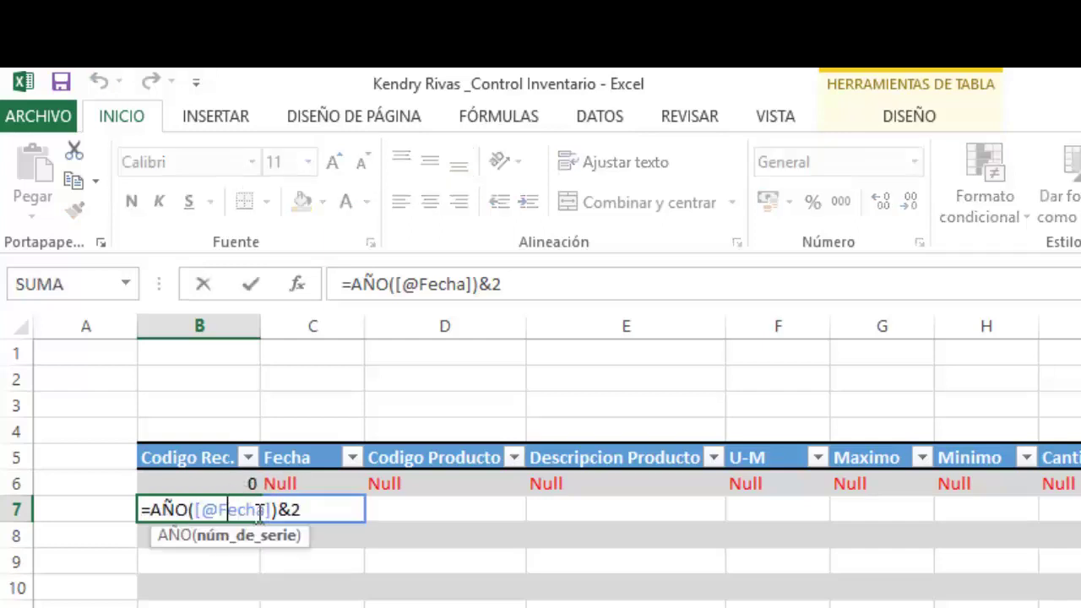
{"action": "left_click", "coordinate": [302, 510]}
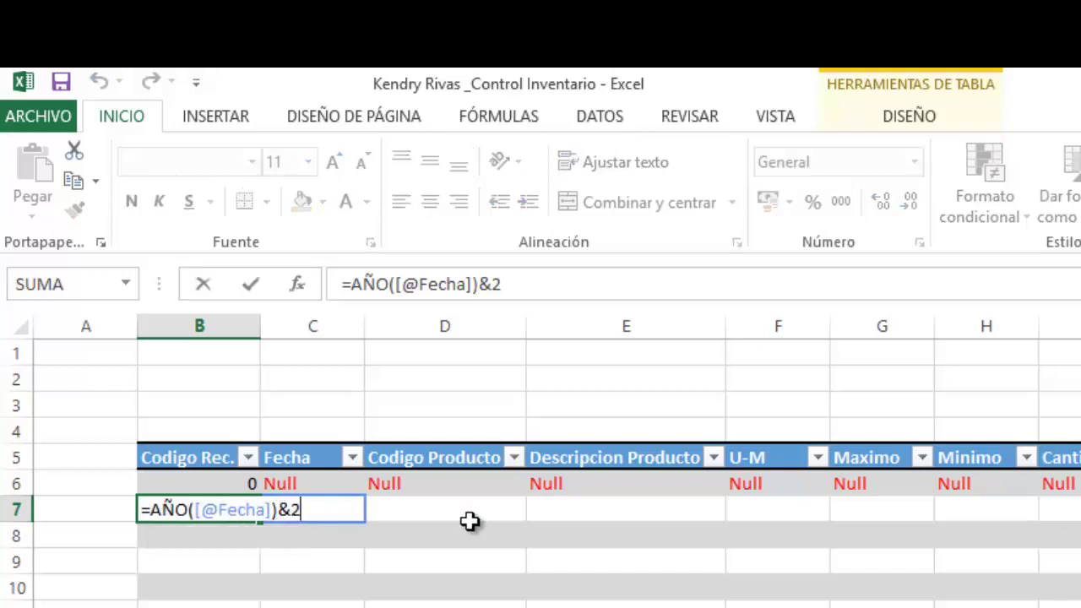
{"action": "key", "text": "BackSpace"}
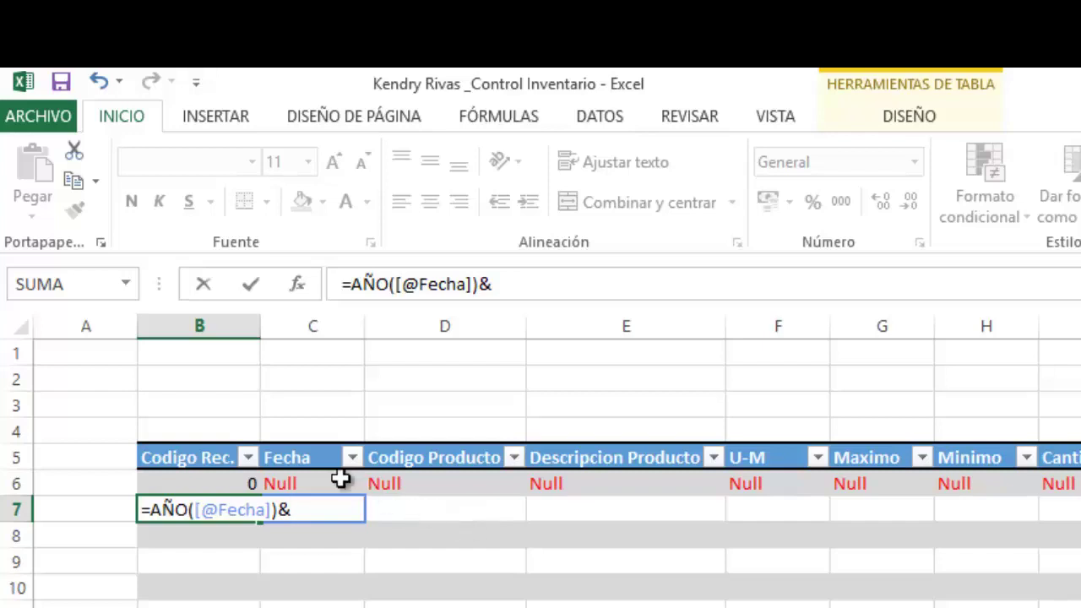
Join (B6+1) to the year in B7's formula to build an incrementing code
{"action": "left_click", "coordinate": [217, 480]}
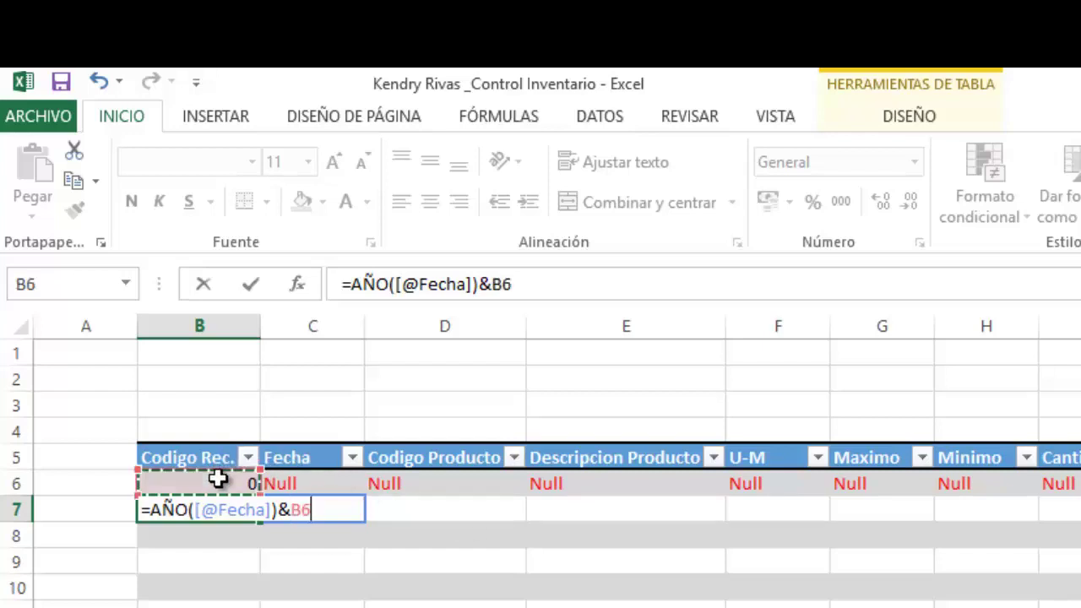
{"action": "left_click", "coordinate": [296, 510]}
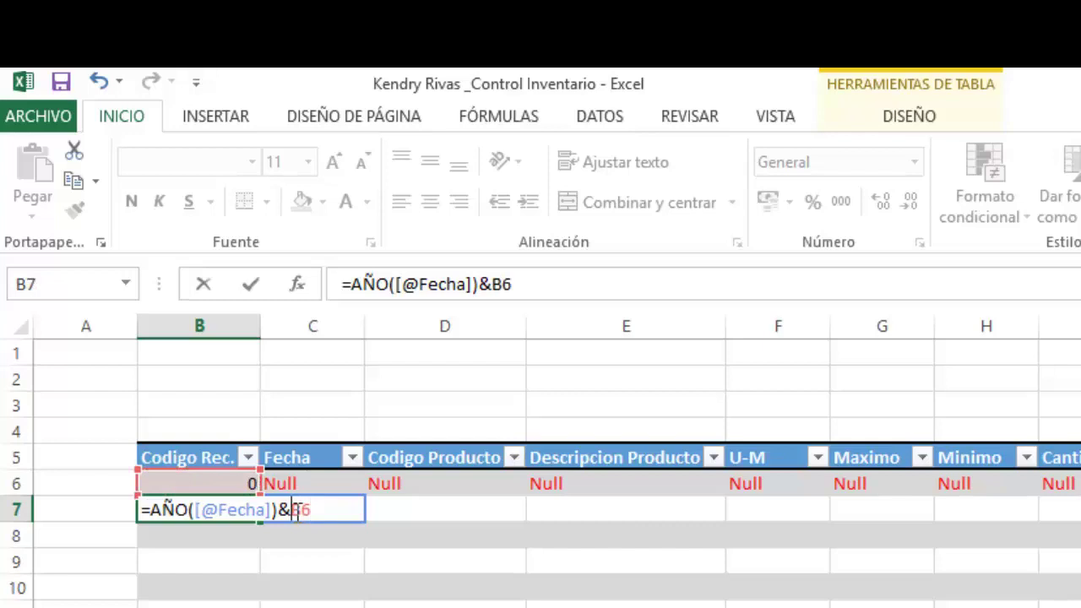
{"action": "type", "text": "("}
{"action": "left_click", "coordinate": [357, 512]}
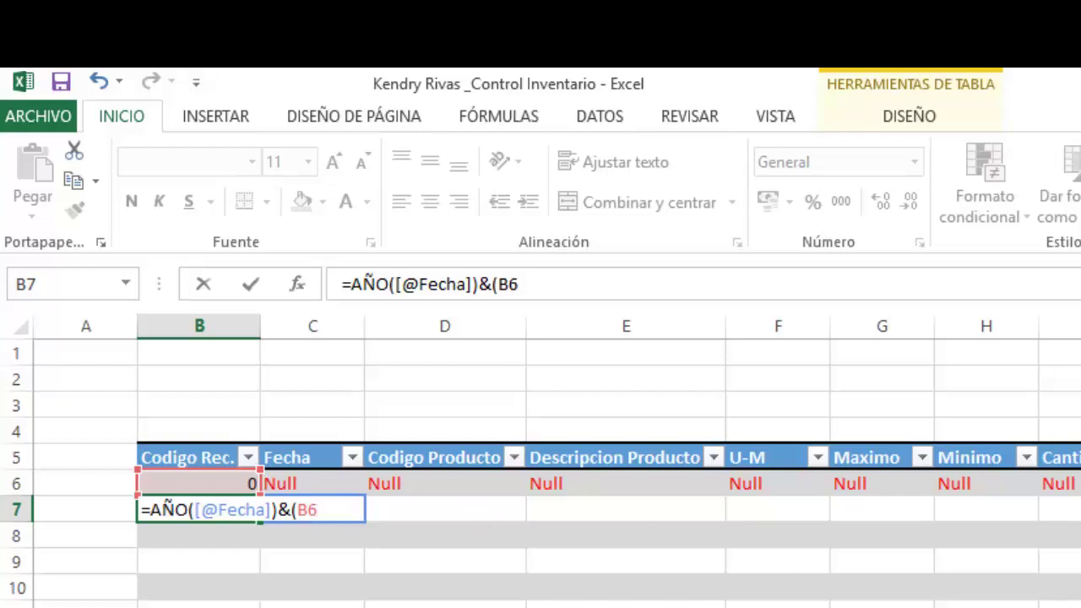
{"action": "type", "text": "="}
{"action": "key", "text": "BackSpace"}
{"action": "type", "text": "+K191"}
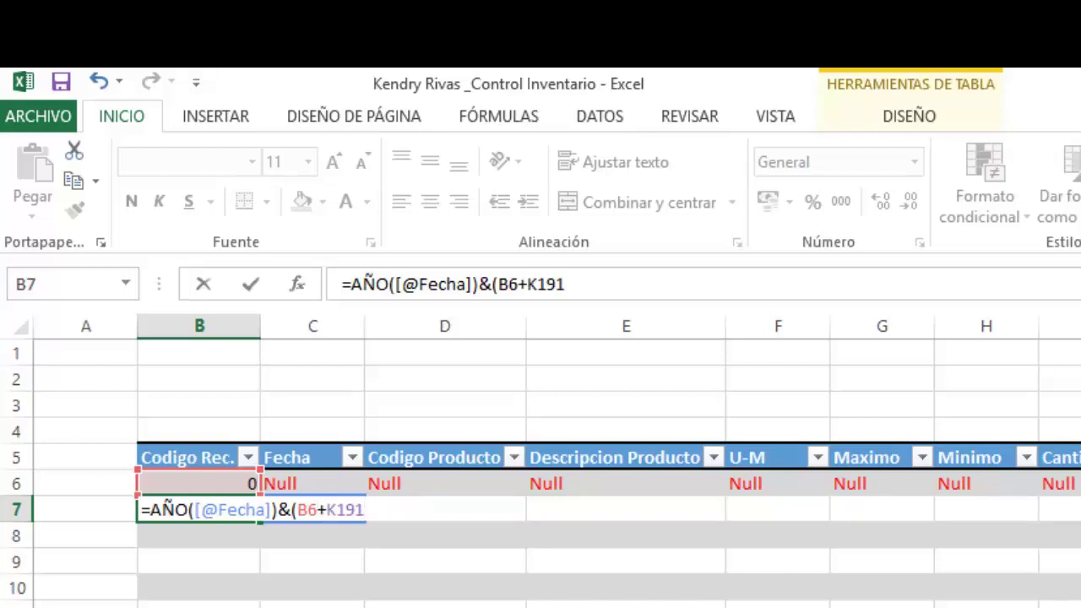
{"action": "key", "text": "BackSpace"}
{"action": "key", "text": "BackSpace"}
{"action": "key", "text": "BackSpace"}
{"action": "key", "text": "BackSpace"}
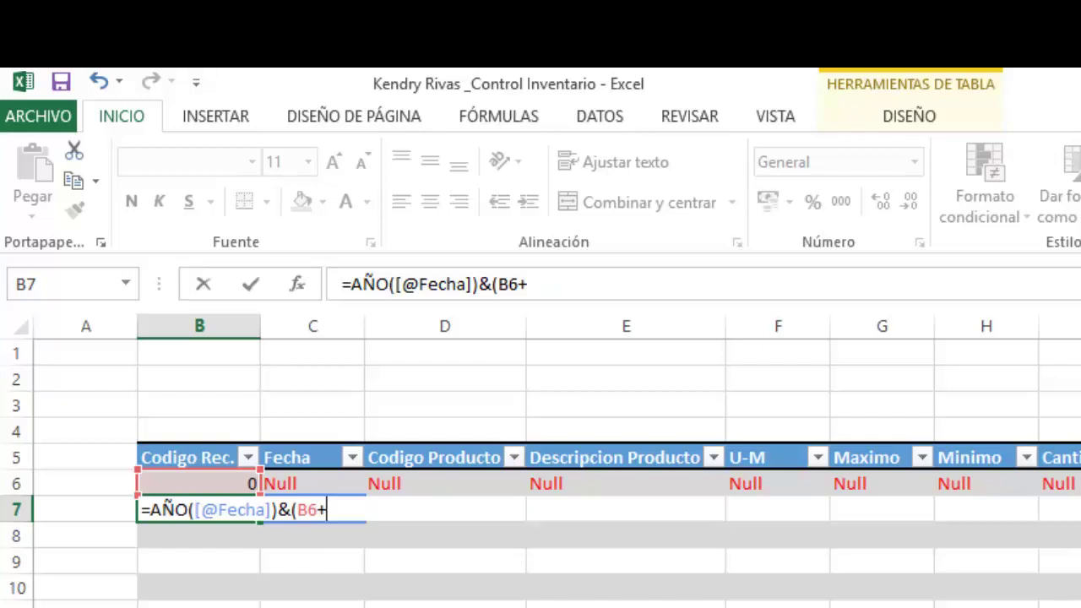
{"action": "type", "text": "1)"}
{"action": "key", "text": "Return"}
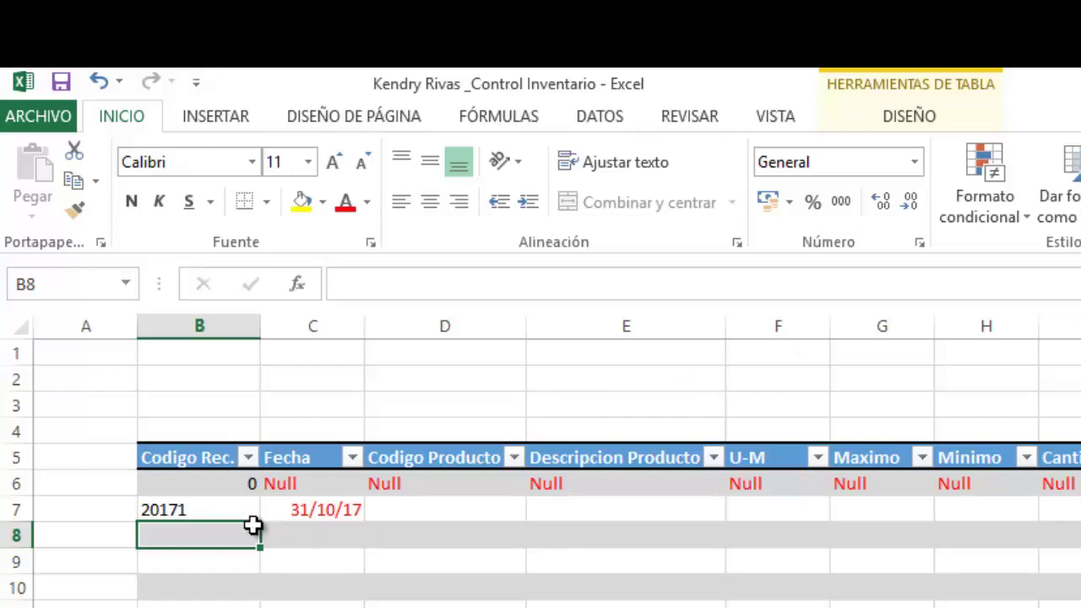
{"action": "left_click", "coordinate": [189, 510]}
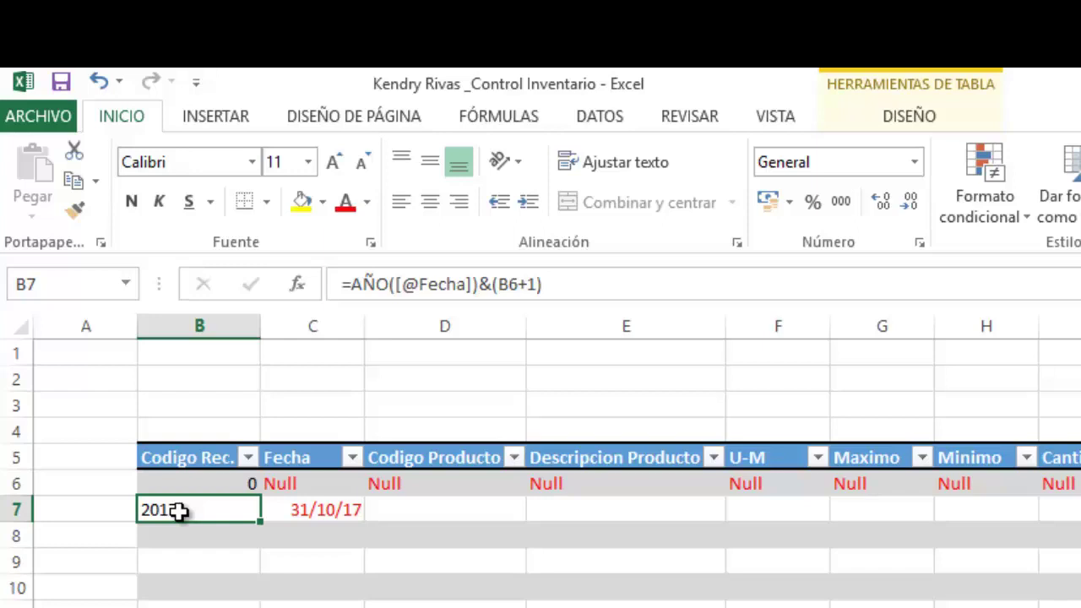
Insert TEXTO before (B6+1) in B7's formula and remove the old B6+1 argument
{"action": "double_click", "coordinate": [178, 510]}
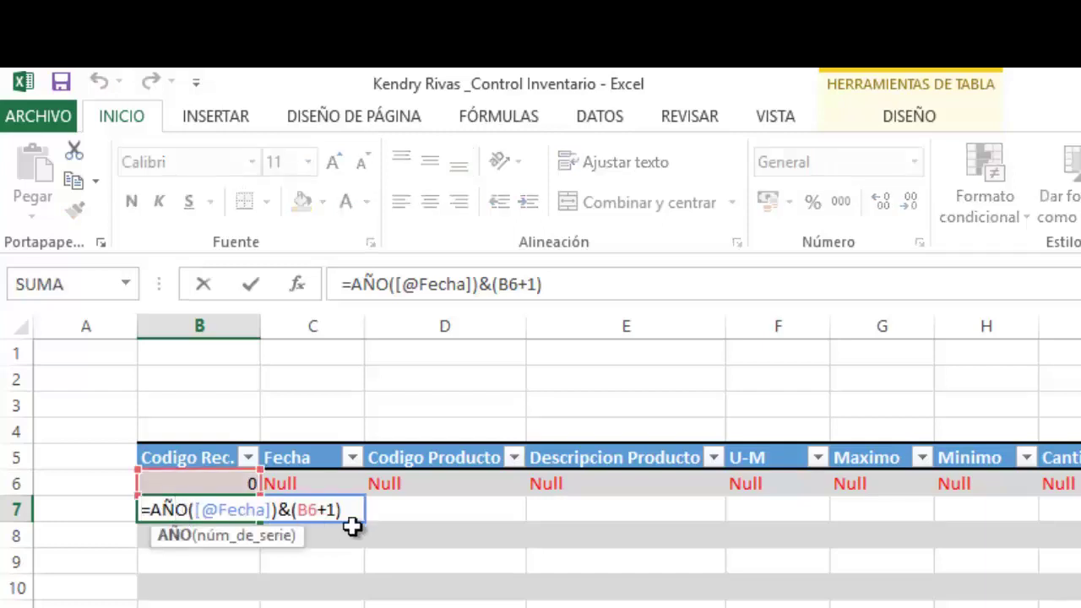
{"action": "left_click", "coordinate": [294, 509]}
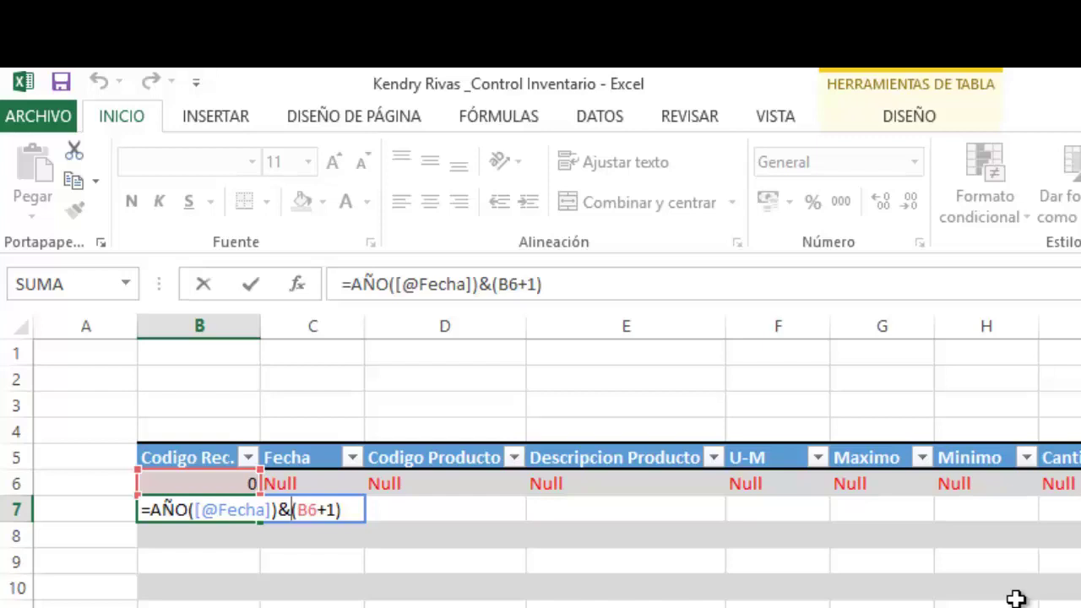
{"action": "type", "text": "Te"}
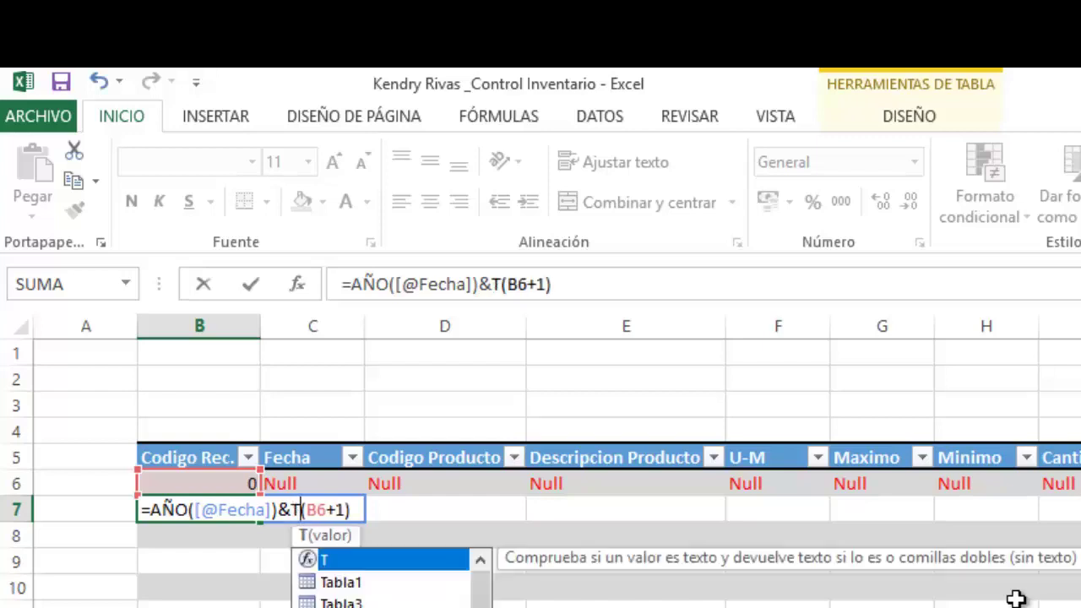
{"action": "type", "text": "xt"}
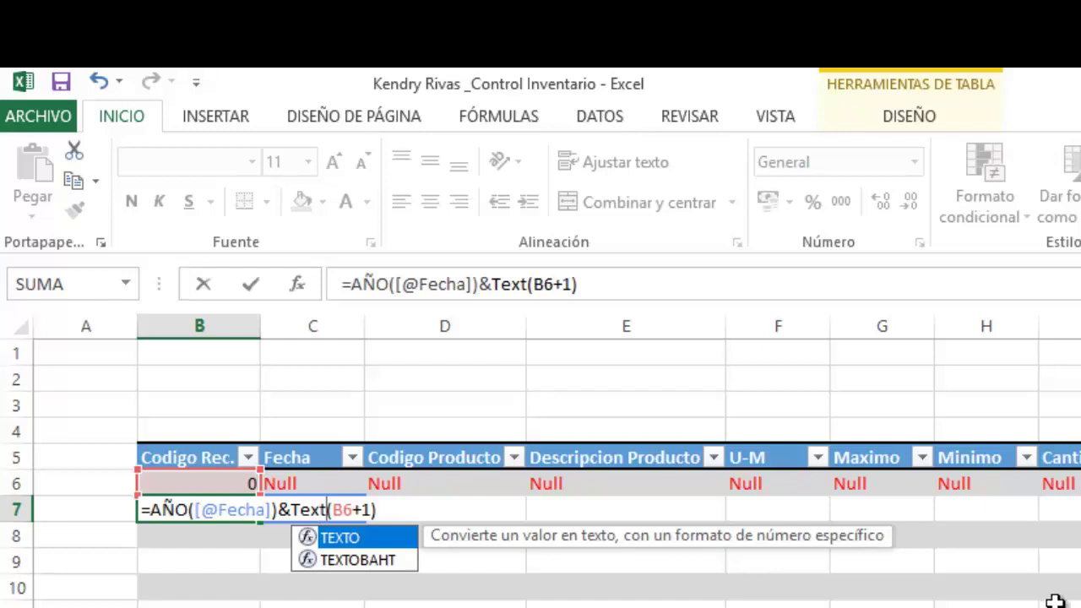
{"action": "double_click", "coordinate": [350, 538]}
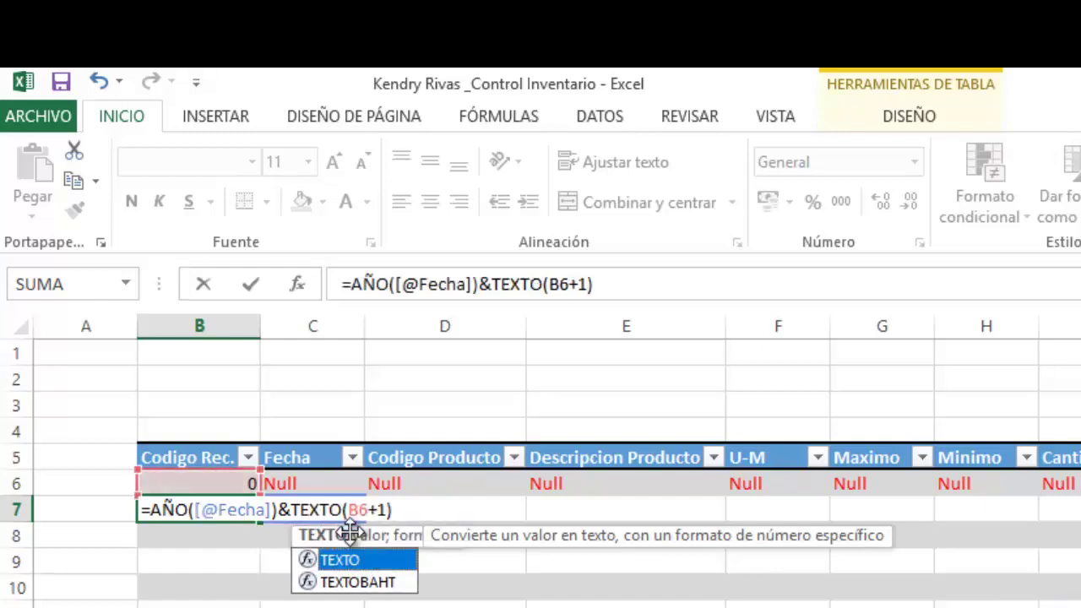
{"action": "left_click", "coordinate": [397, 511]}
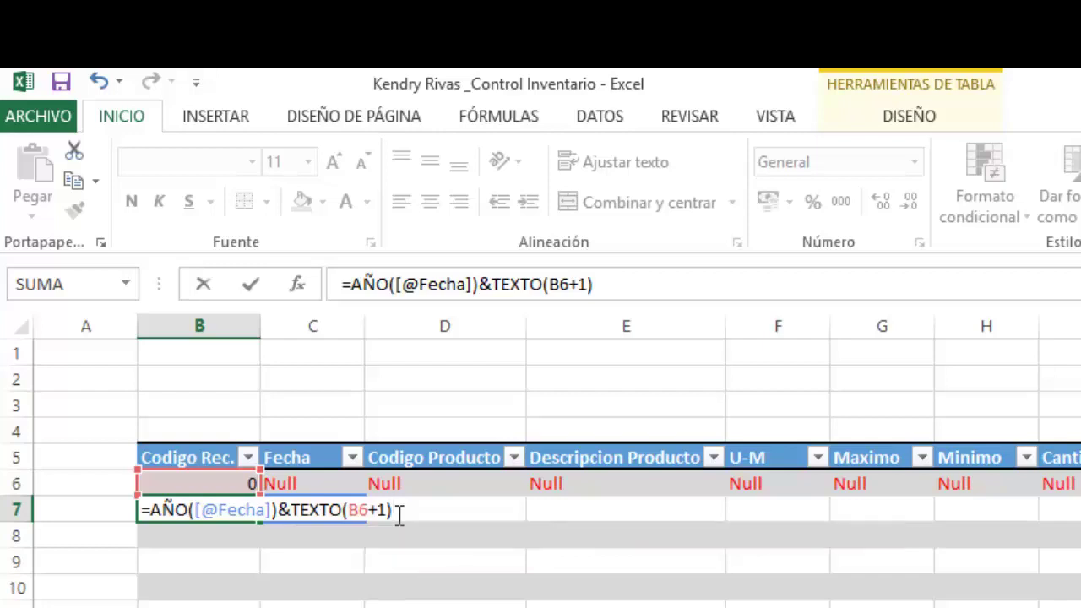
{"action": "key", "text": "BackSpace"}
{"action": "key", "text": "BackSpace"}
{"action": "key", "text": "BackSpace"}
{"action": "key", "text": "BackSpace"}
{"action": "key", "text": "BackSpace"}
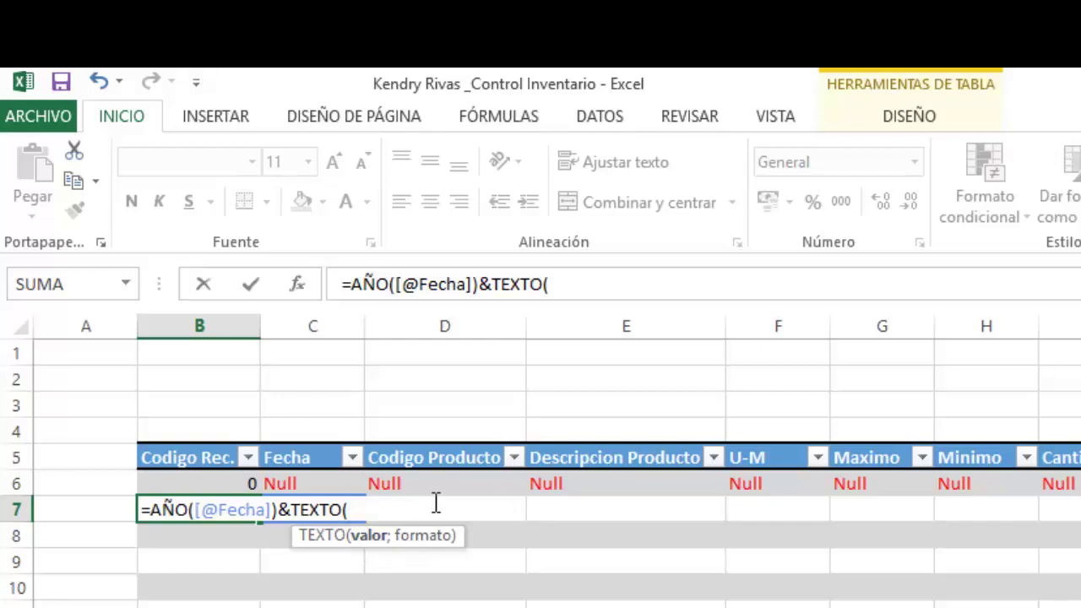
Nest DERECHA referencing B6 inside TEXTO in B7's formula, discarding a trial IZQUIERDA
{"action": "type", "text": "iz"}
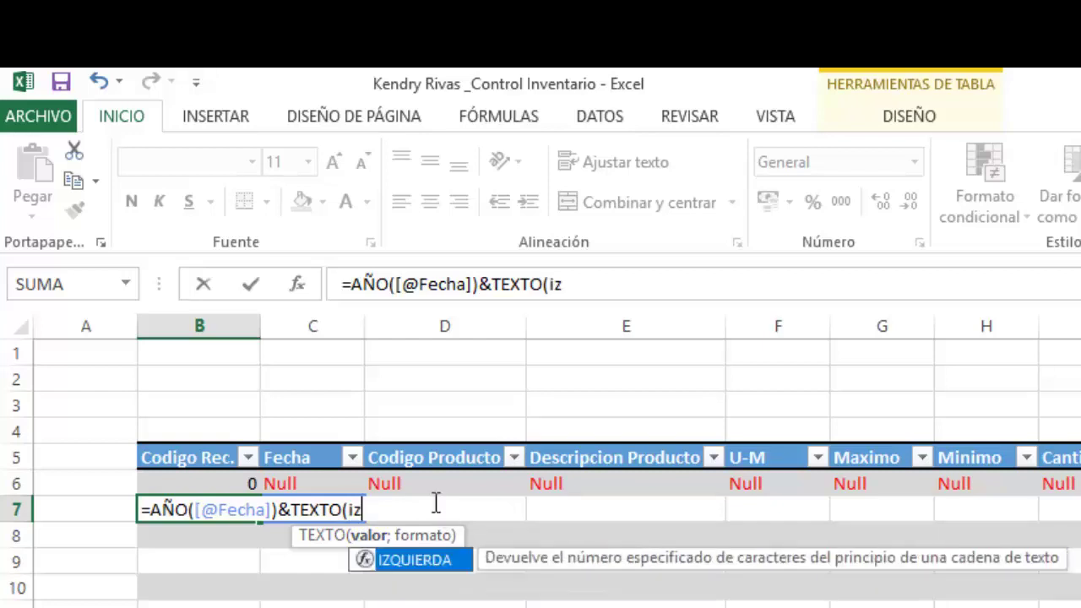
{"action": "type", "text": "q"}
{"action": "double_click", "coordinate": [430, 561]}
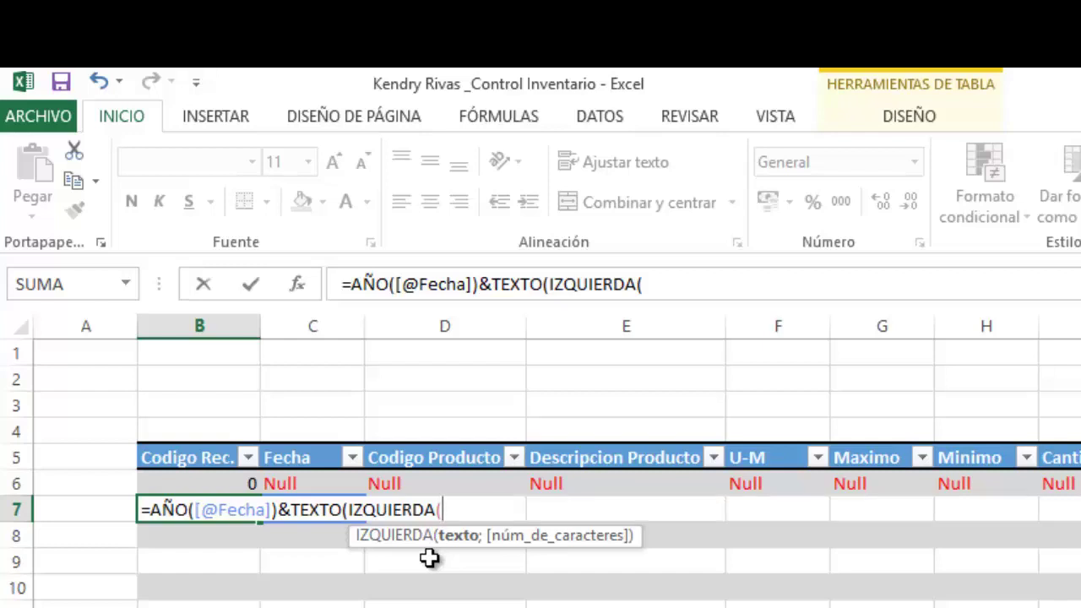
{"action": "key", "text": "BackSpace"}
{"action": "key", "text": "BackSpace"}
{"action": "key", "text": "BackSpace"}
{"action": "key", "text": "BackSpace"}
{"action": "key", "text": "BackSpace"}
{"action": "key", "text": "BackSpace"}
{"action": "key", "text": "BackSpace"}
{"action": "key", "text": "BackSpace"}
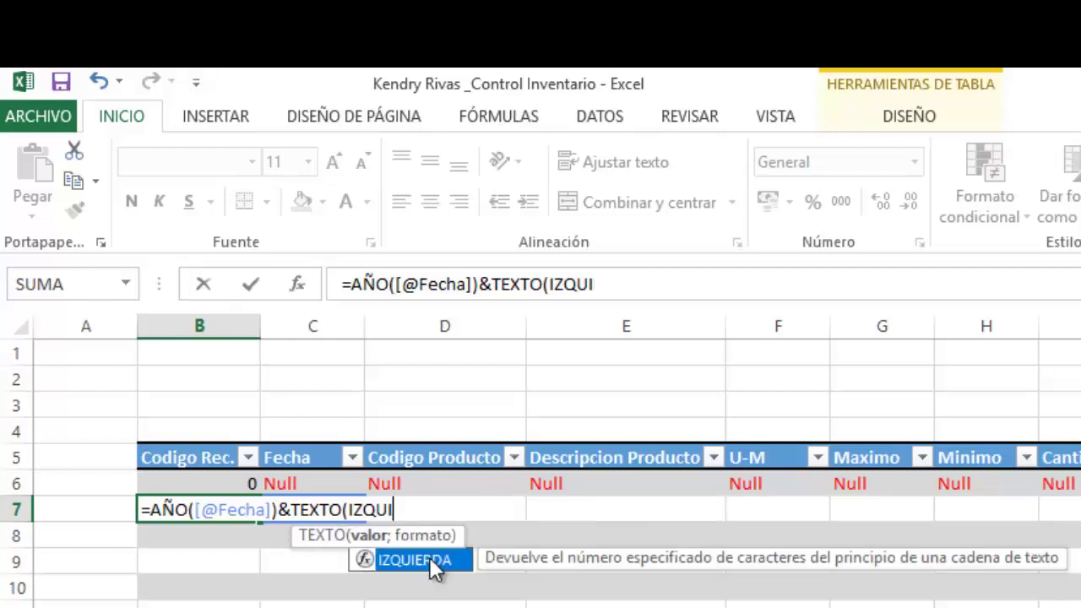
{"action": "key", "text": "BackSpace"}
{"action": "key", "text": "BackSpace"}
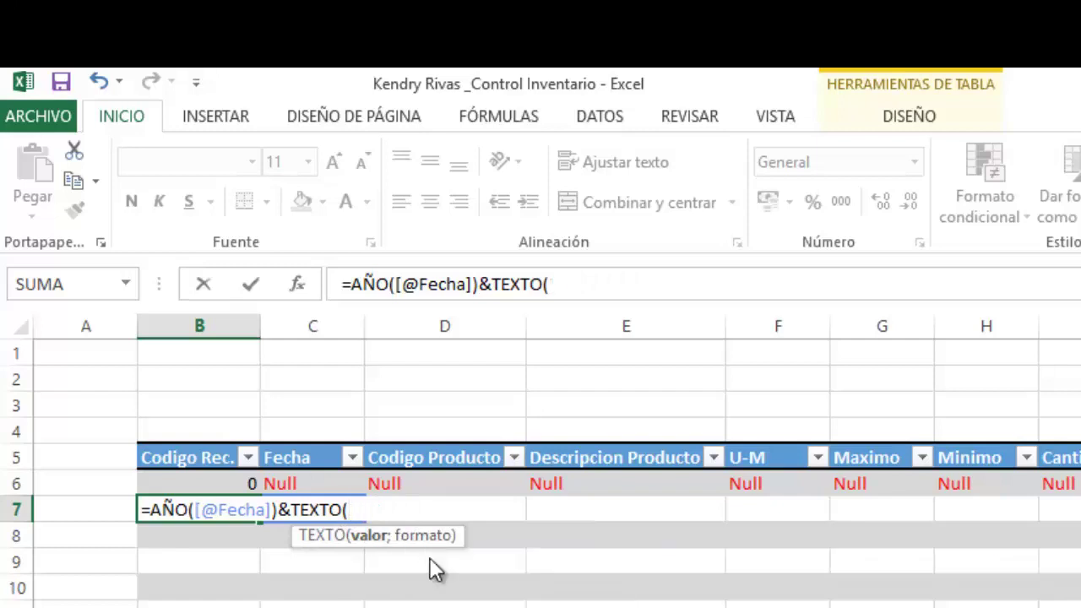
{"action": "type", "text": "dere"}
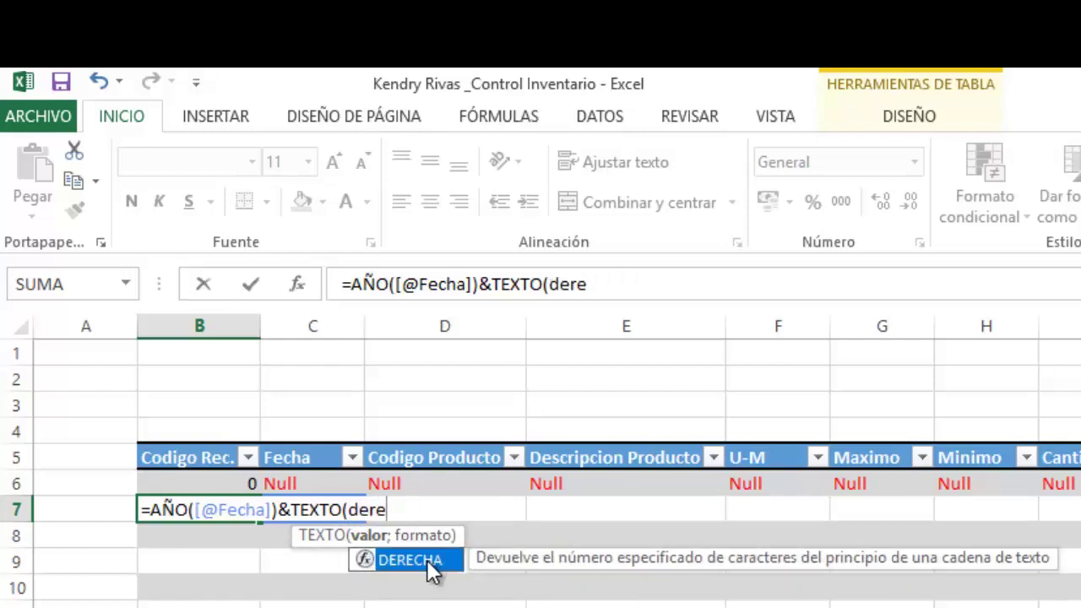
{"action": "double_click", "coordinate": [428, 562]}
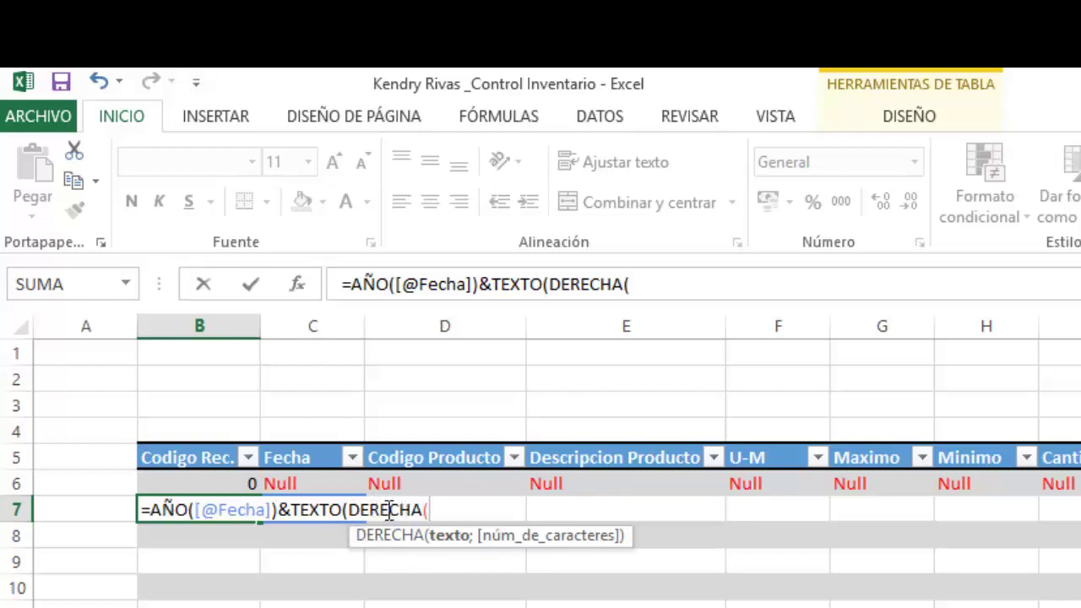
{"action": "left_click", "coordinate": [243, 482]}
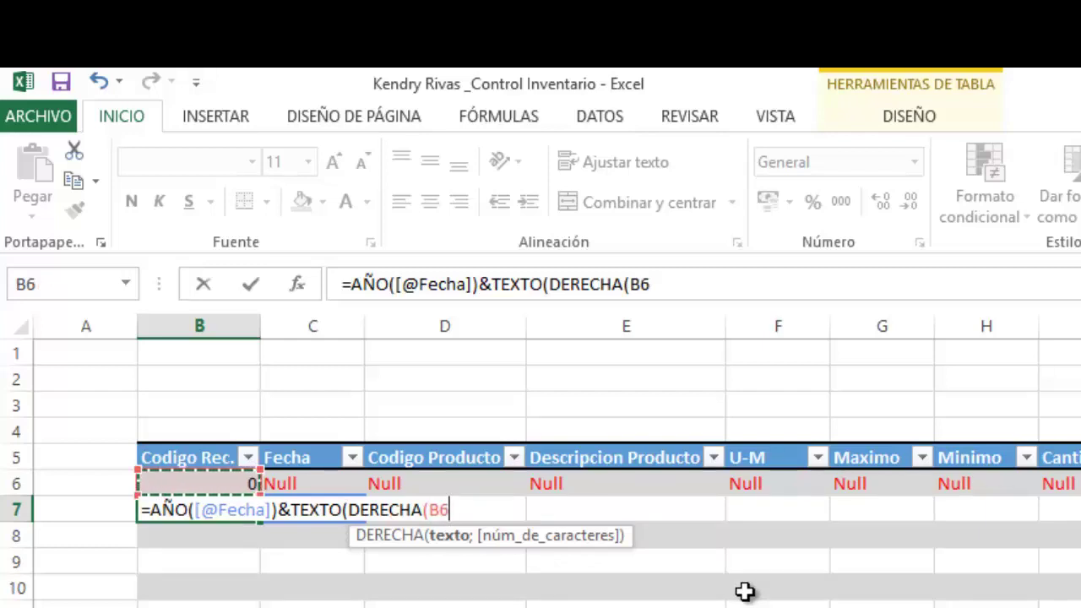
{"action": "type", "text": "<"}
{"action": "type", "text": ";"}
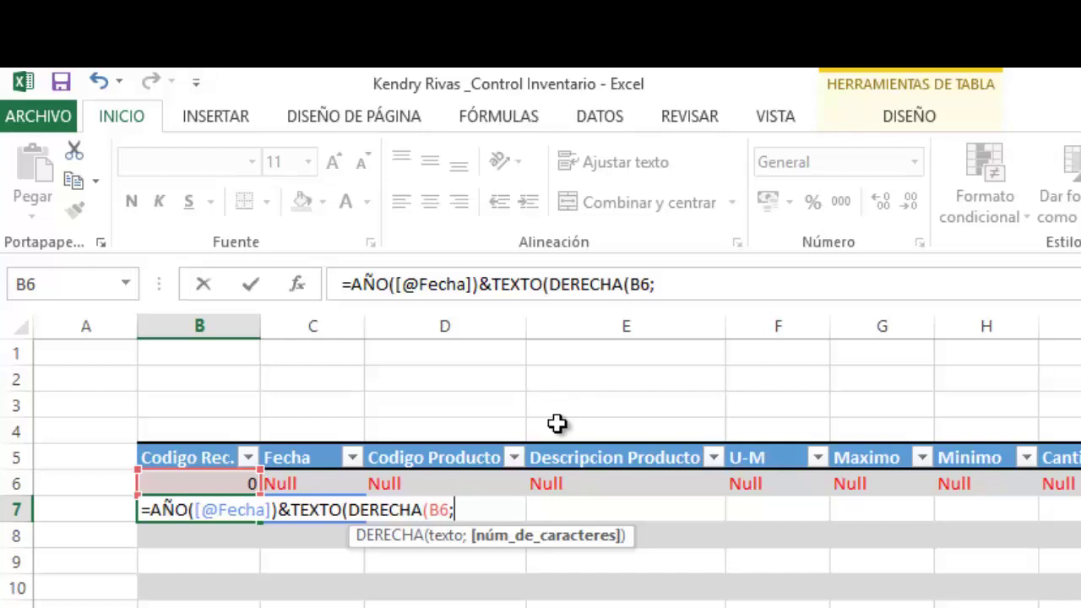
{"action": "type", "text": "6)"}
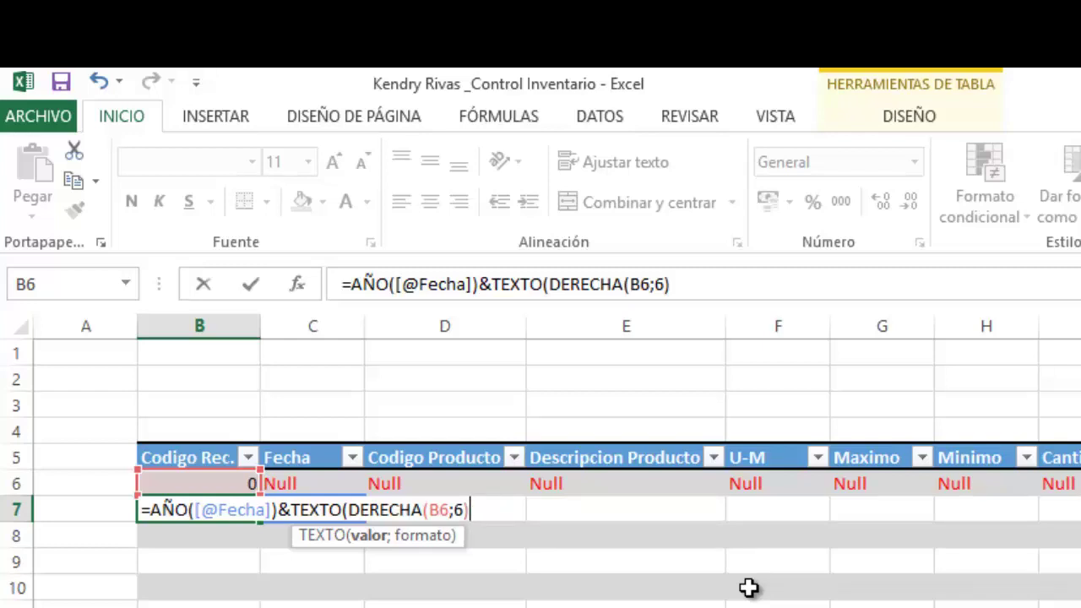
{"action": "type", "text": ";"}
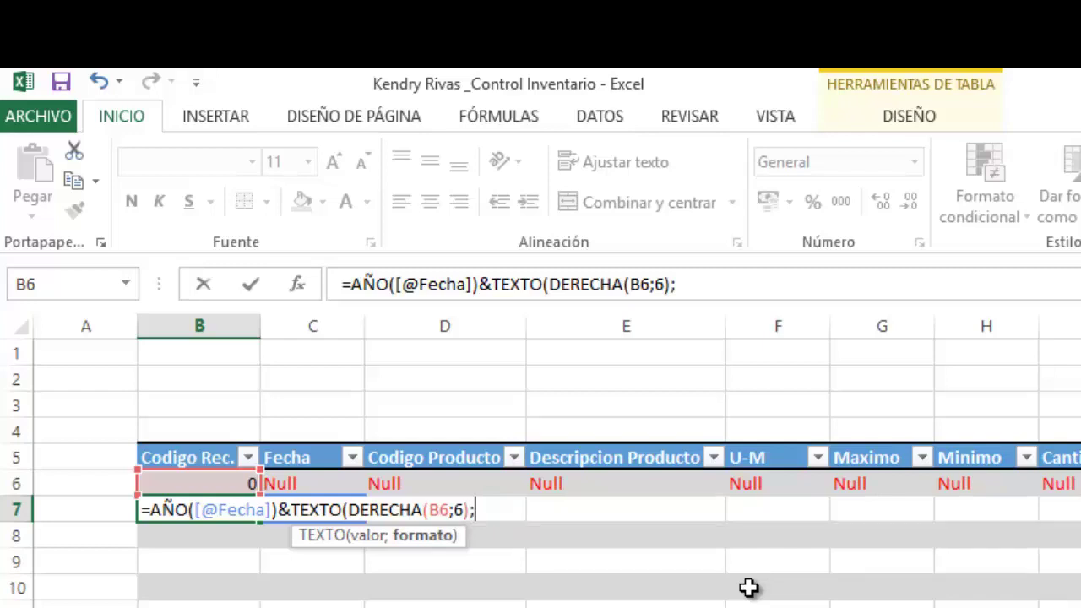
{"action": "type", "text": "@"}
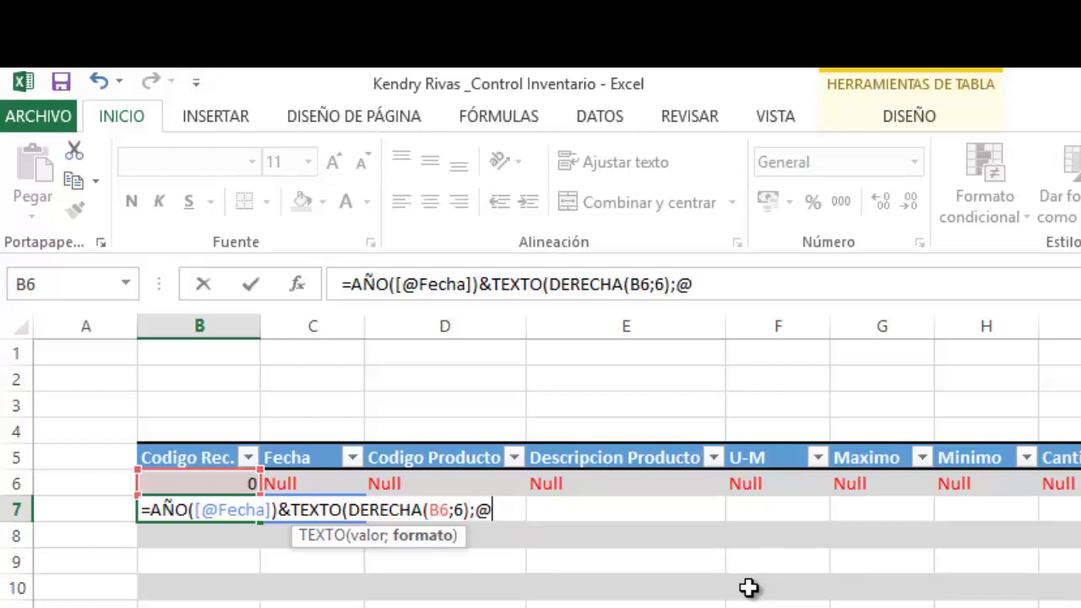
{"action": "key", "text": "BackSpace"}
{"action": "type", "text": "\""}
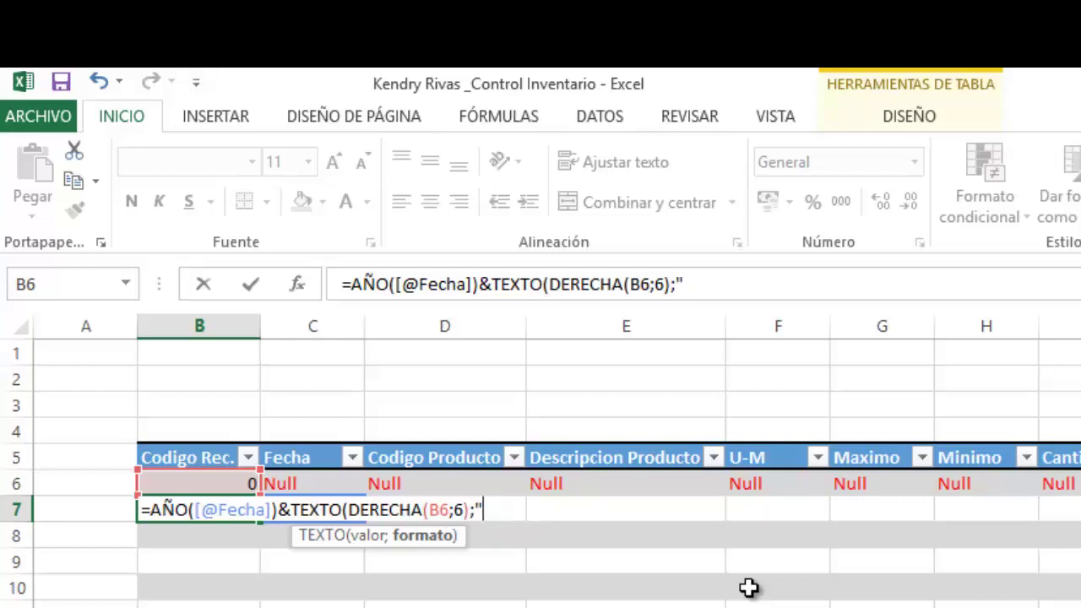
{"action": "type", "text": "0000"}
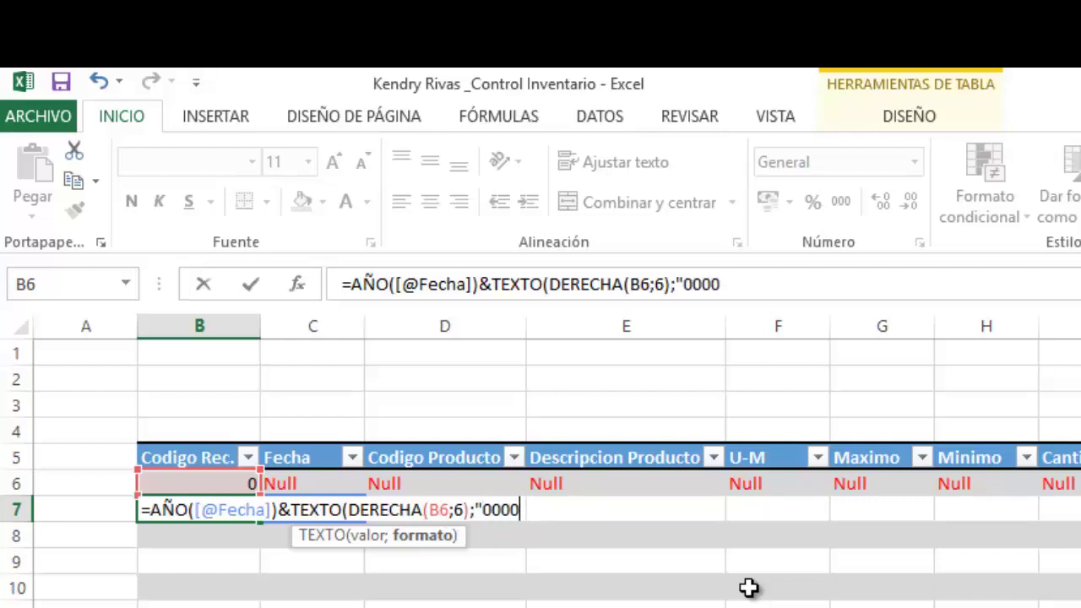
{"action": "type", "text": "00\")"}
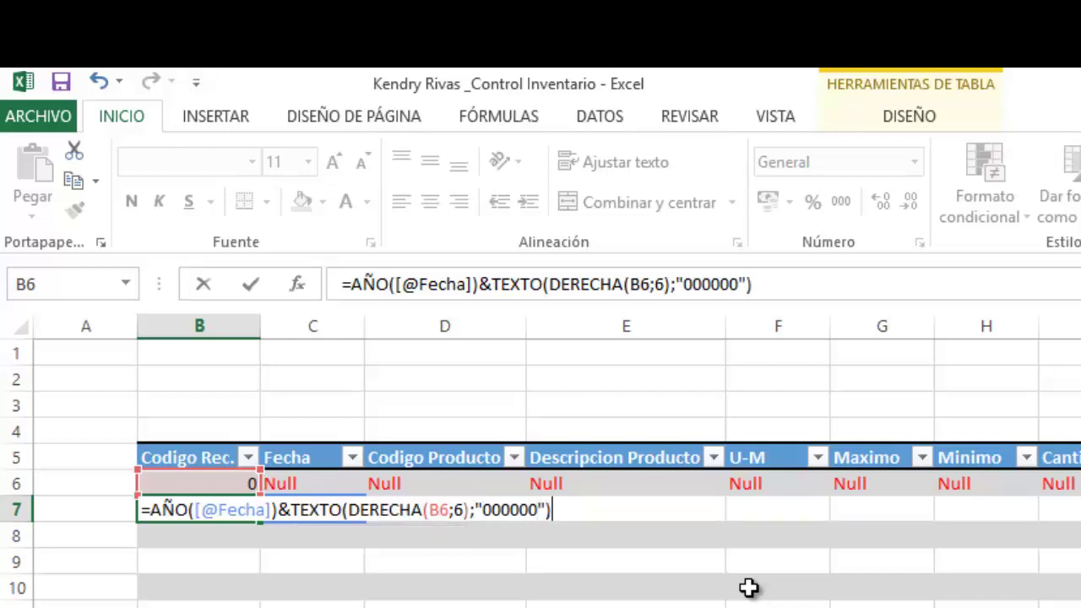
{"action": "key", "text": "Return"}
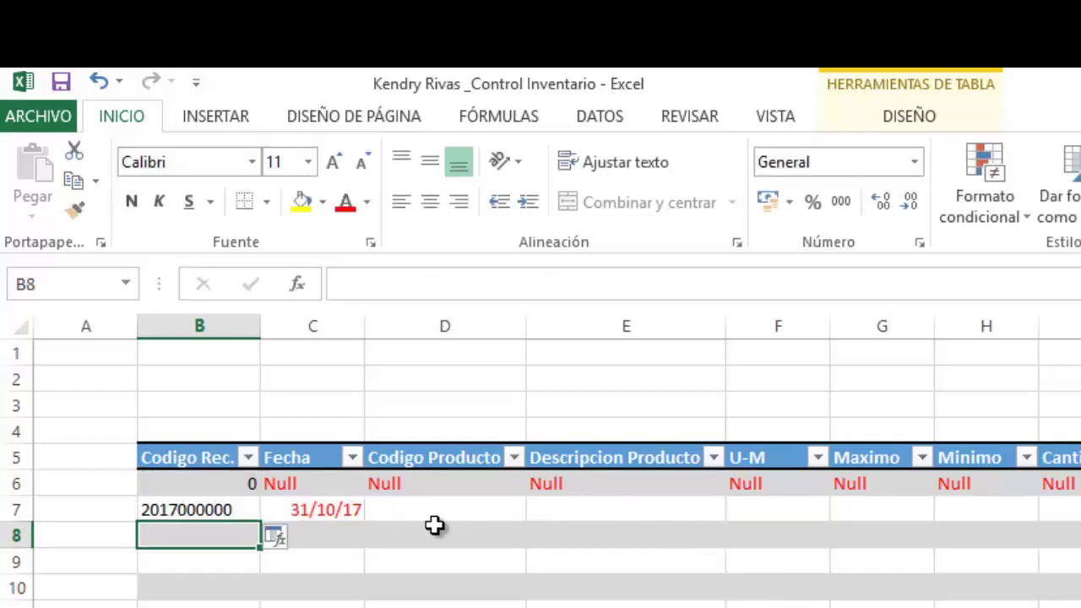
{"action": "left_click", "coordinate": [236, 509]}
{"action": "double_click", "coordinate": [237, 509]}
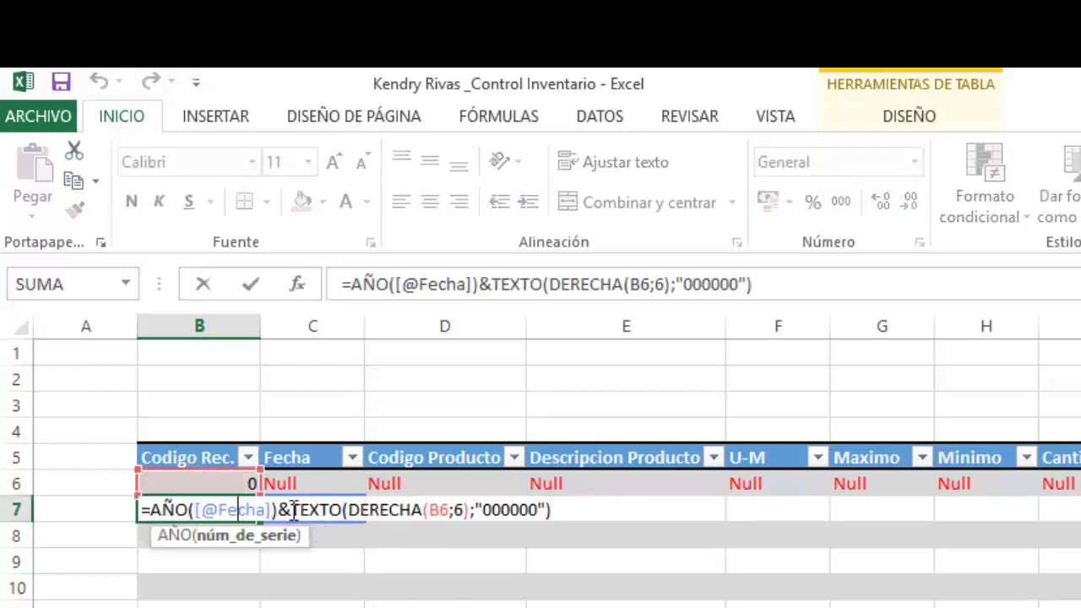
{"action": "key", "text": "Return"}
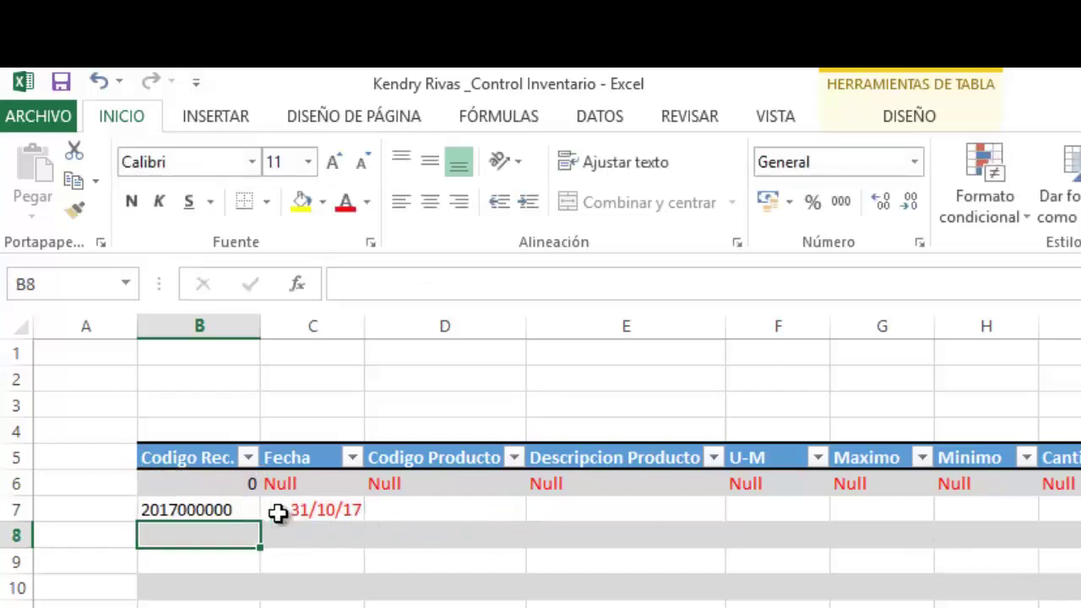
{"action": "left_click", "coordinate": [232, 514]}
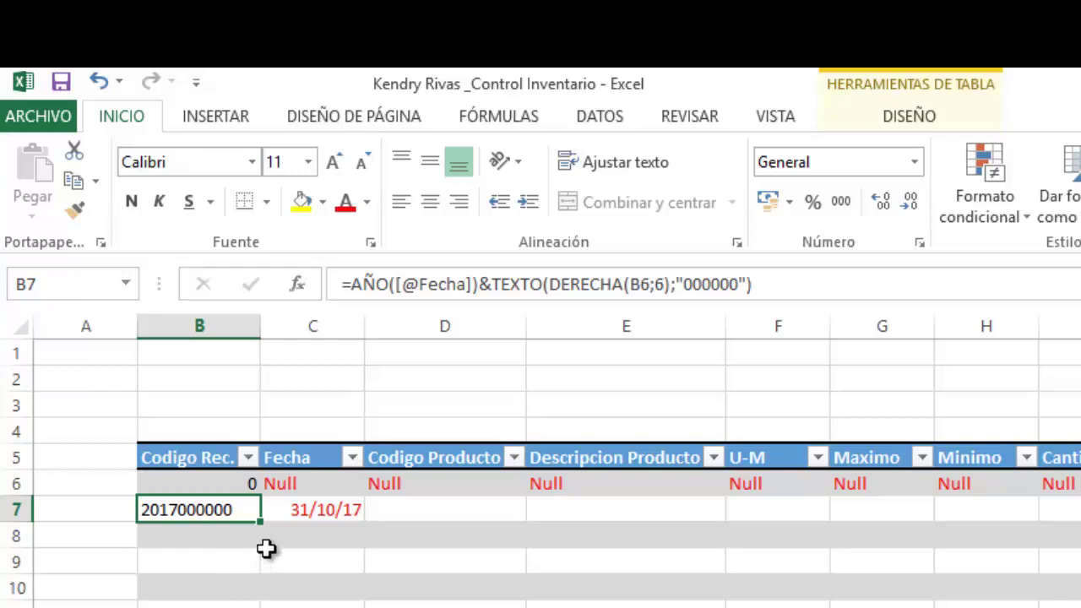
{"action": "double_click", "coordinate": [245, 515]}
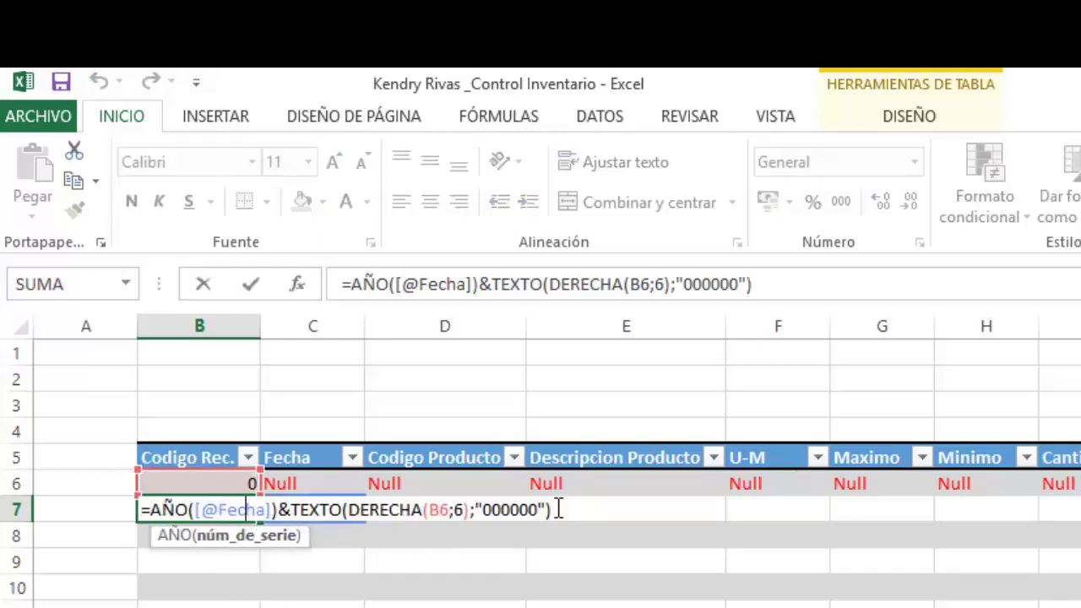
{"action": "left_click", "coordinate": [448, 510]}
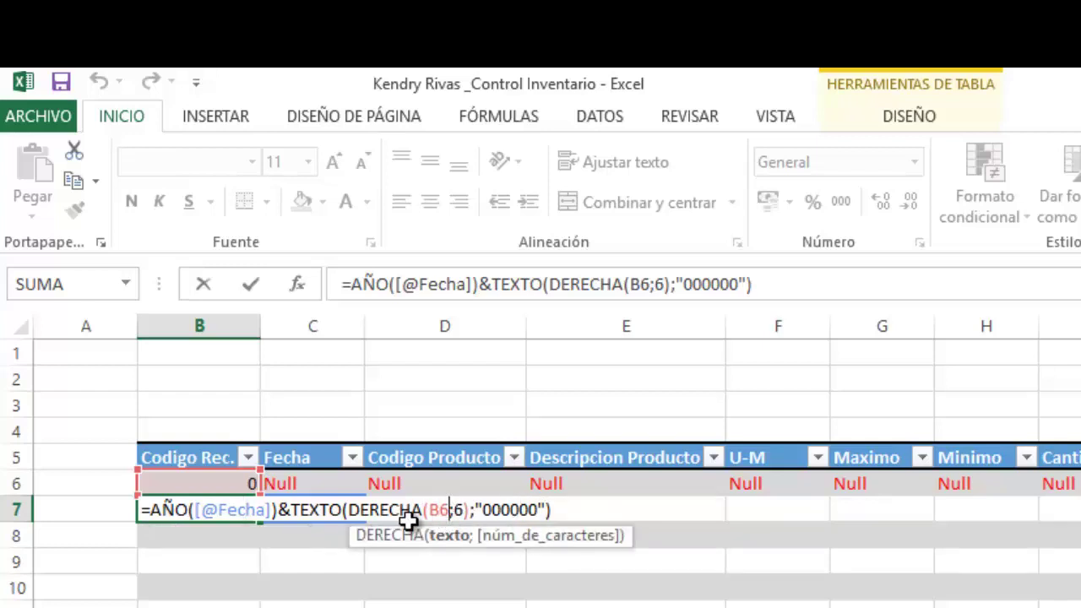
{"action": "type", "text": "+"}
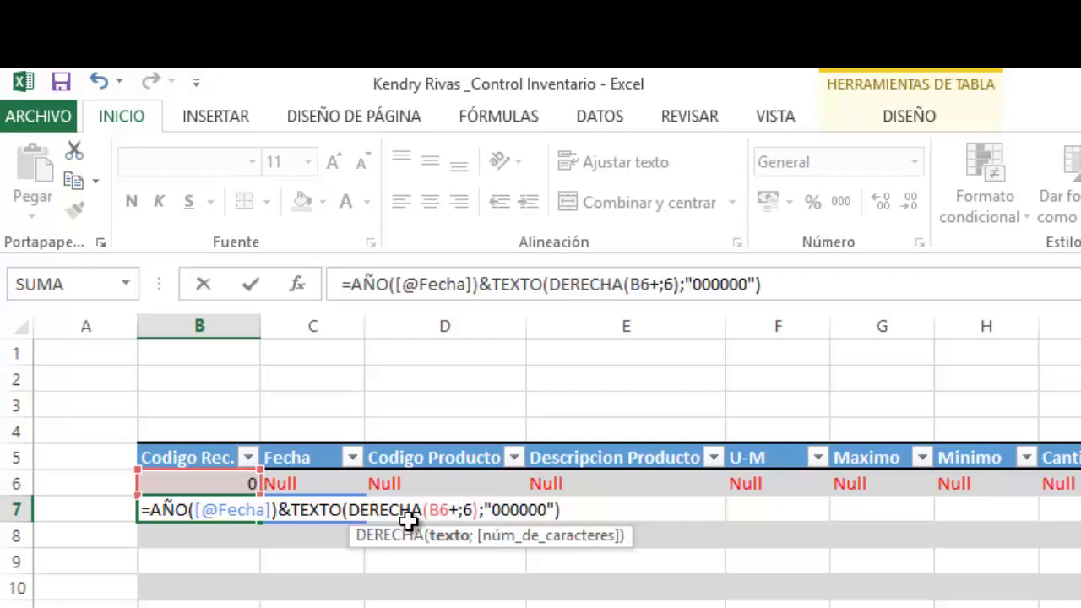
{"action": "type", "text": "1"}
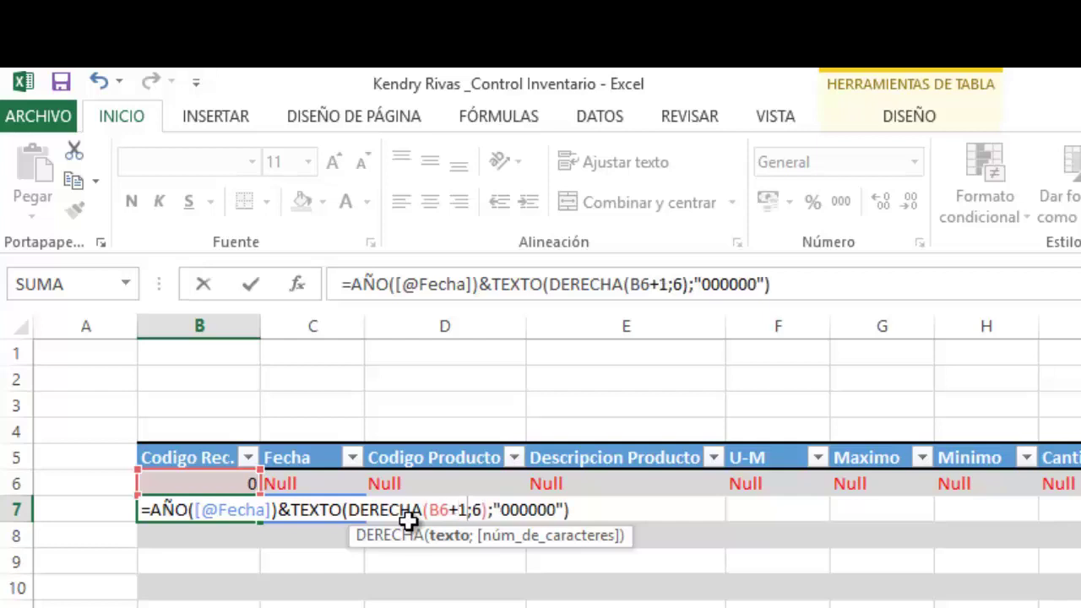
{"action": "key", "text": "Return"}
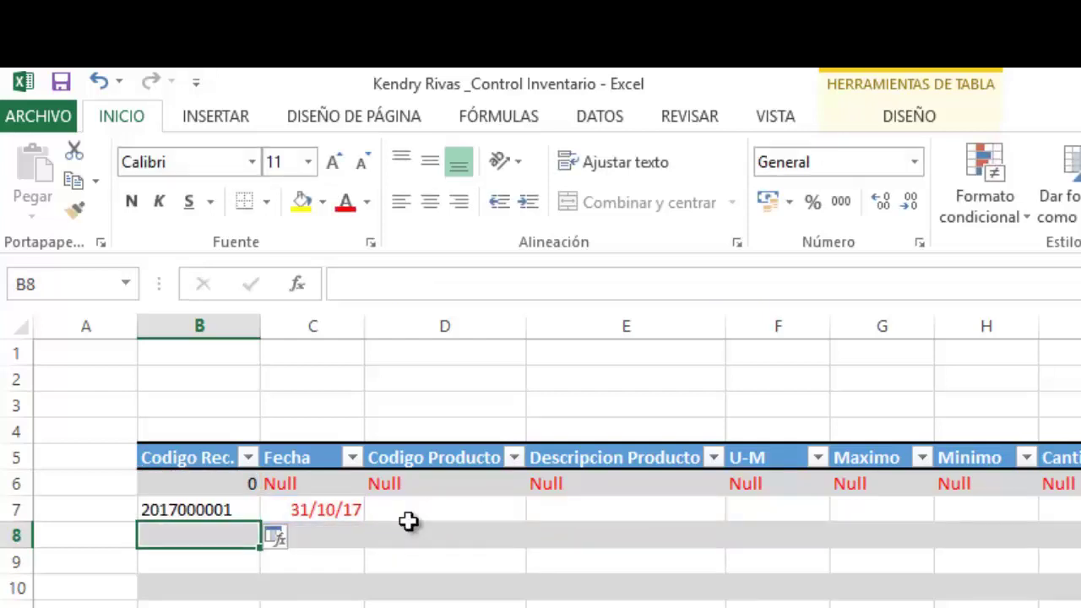
{"action": "left_click", "coordinate": [249, 517]}
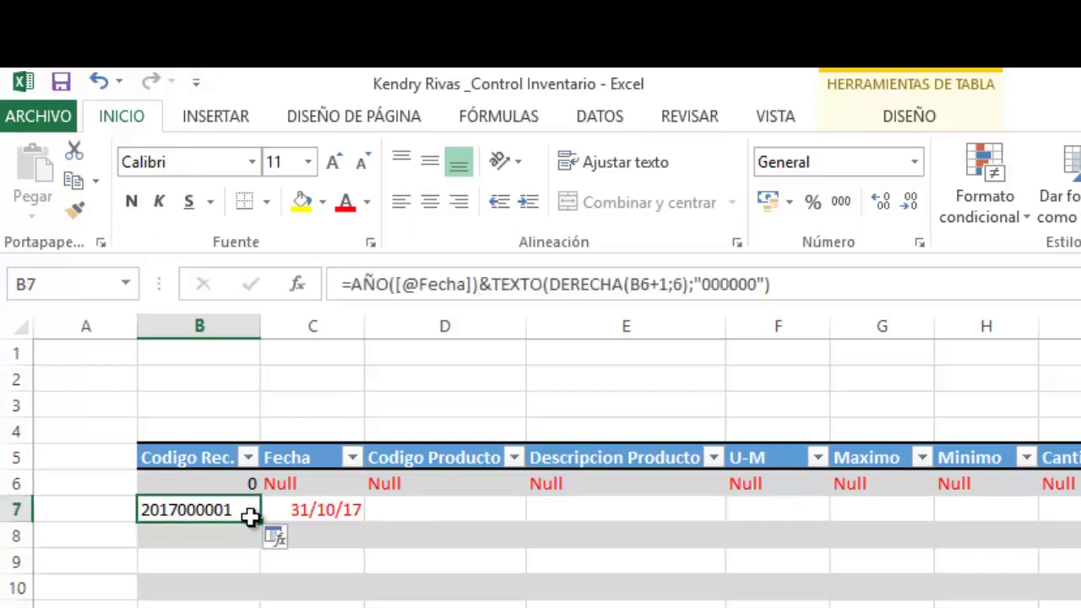
Copy B7's code formula down to row 10 and test it with date 30/6 in C8
{"action": "left_click_drag", "start_coordinate": [261, 519], "coordinate": [265, 607]}
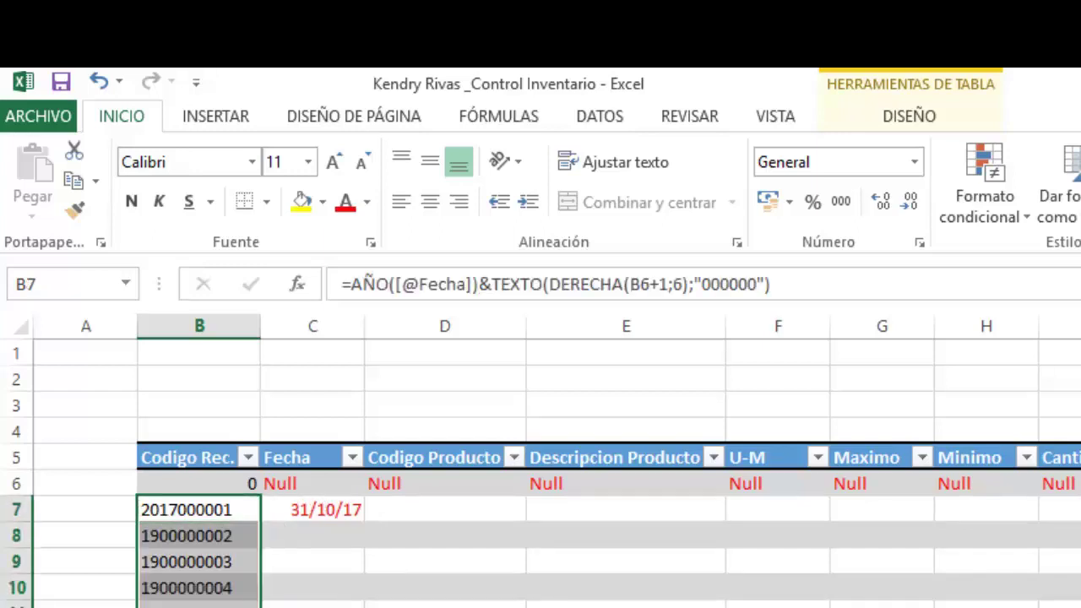
{"action": "left_click", "coordinate": [292, 540]}
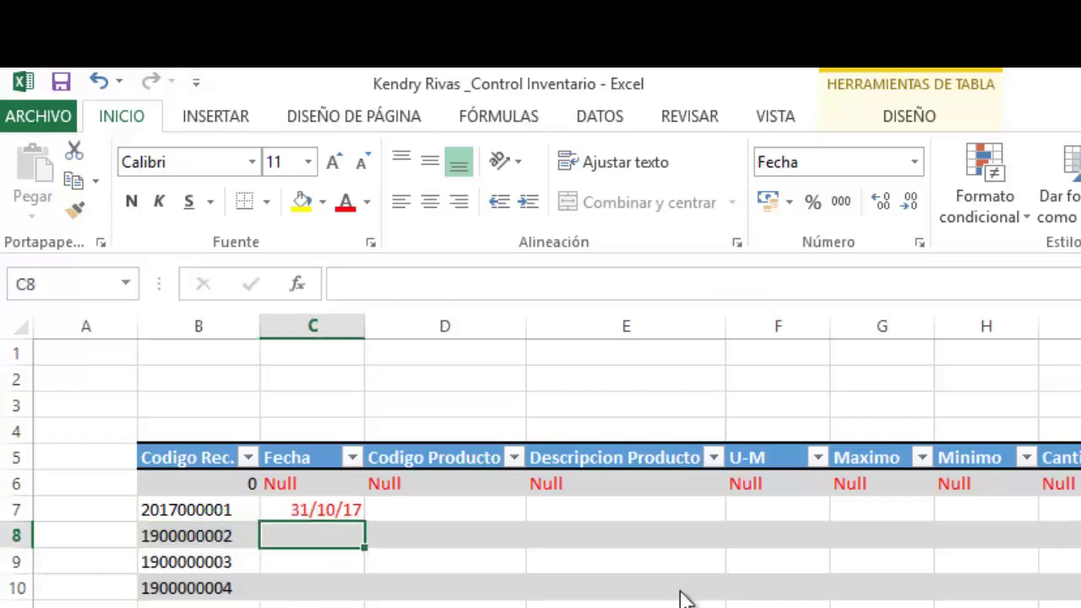
{"action": "type", "text": "31/"}
{"action": "key", "text": "BackSpace"}
{"action": "key", "text": "BackSpace"}
{"action": "key", "text": "BackSpace"}
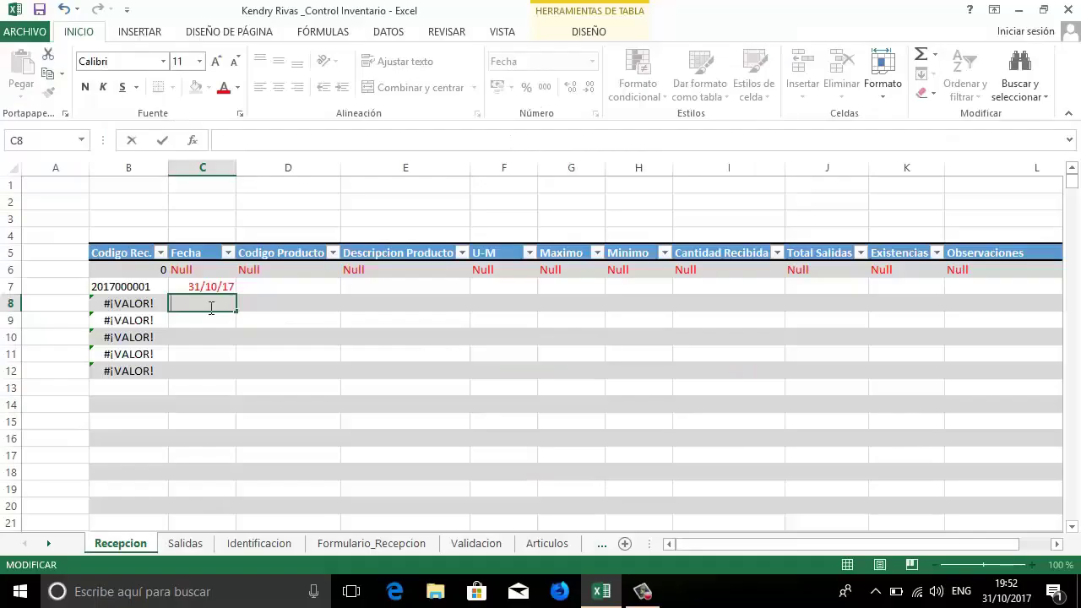
{"action": "type", "text": "30/6"}
{"action": "key", "text": "Return"}
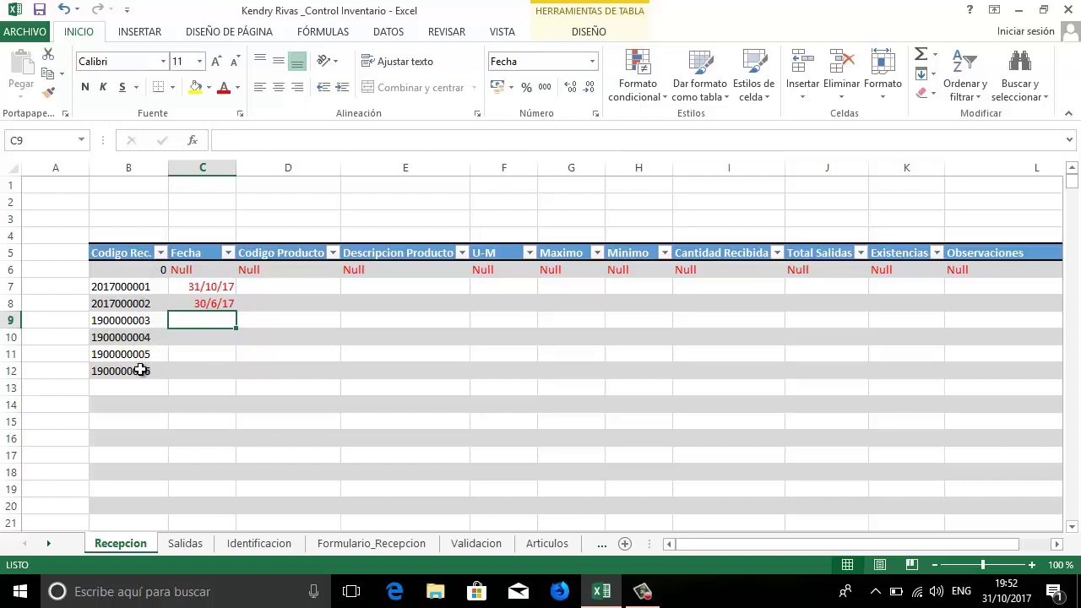
Clear the test codes and dates in rows 8–12, leaving only row 7
{"action": "left_click", "coordinate": [140, 322]}
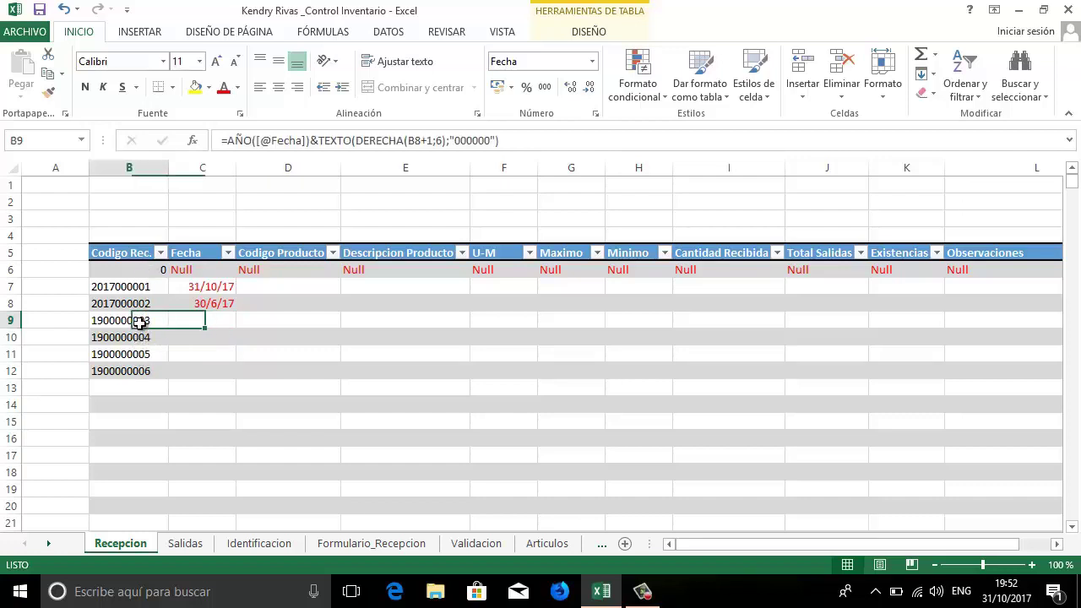
{"action": "left_click_drag", "start_coordinate": [139, 322], "coordinate": [186, 377]}
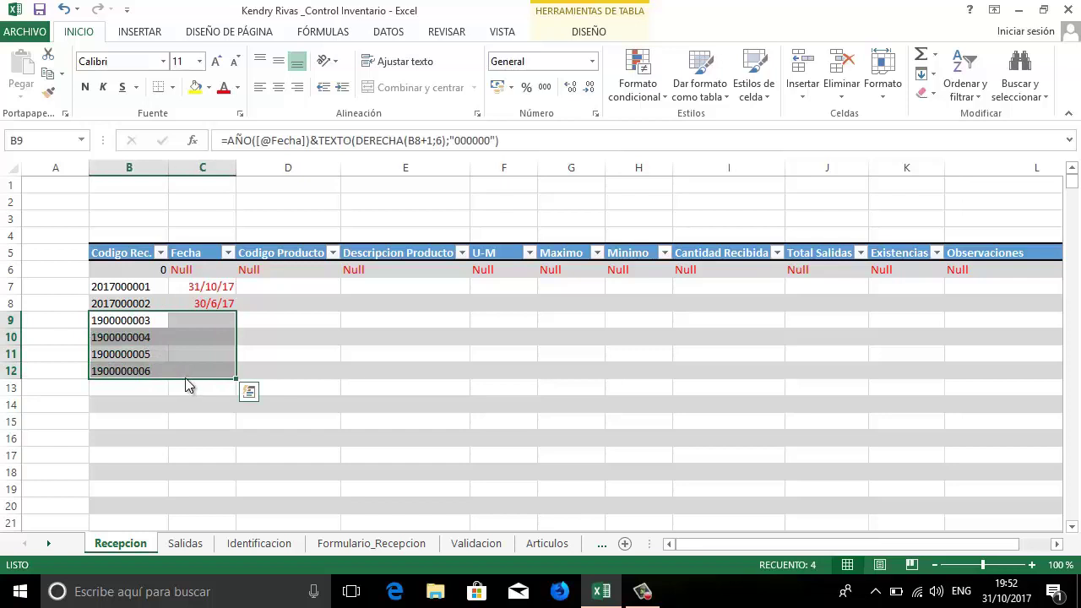
{"action": "key", "text": "Delete"}
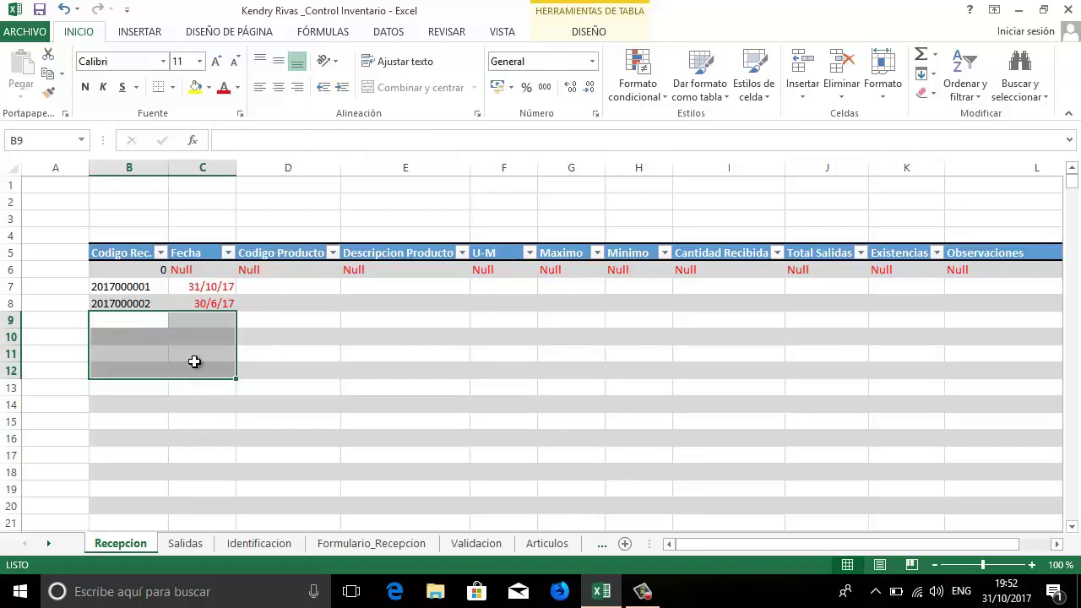
{"action": "left_click_drag", "start_coordinate": [213, 305], "coordinate": [164, 304]}
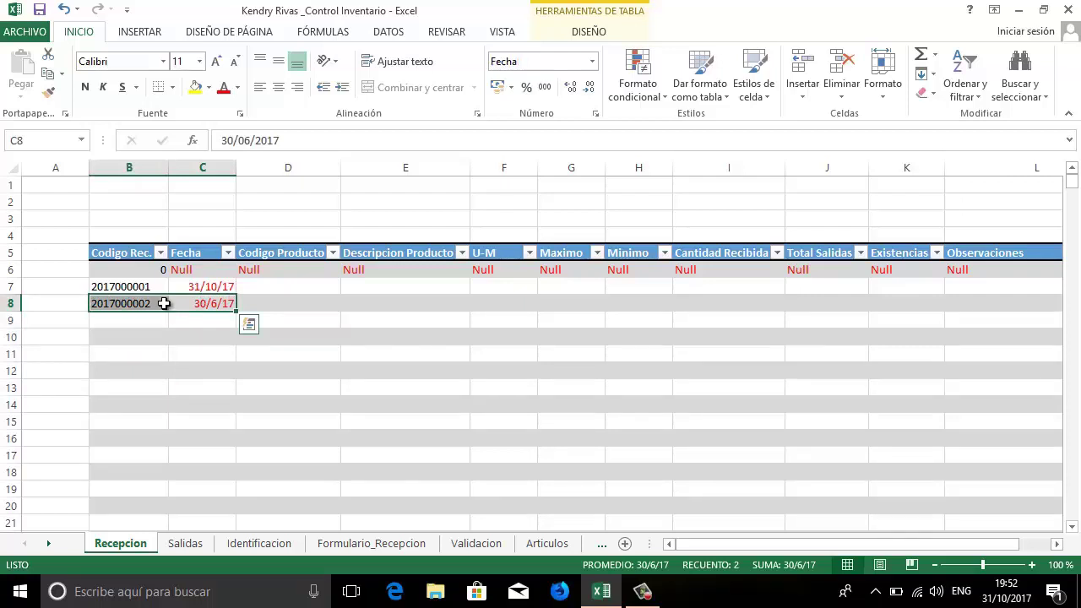
{"action": "key", "text": "Delete"}
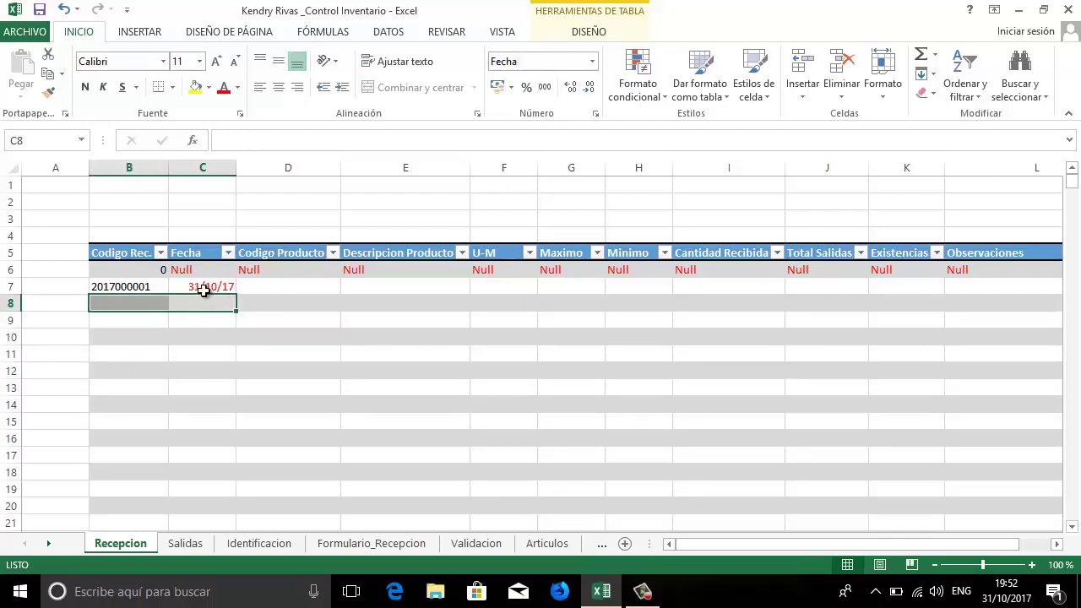
{"action": "left_click", "coordinate": [202, 288]}
Select the whole expression after = in B7's code formula for cutting
{"action": "left_click", "coordinate": [160, 287]}
{"action": "double_click", "coordinate": [157, 288]}
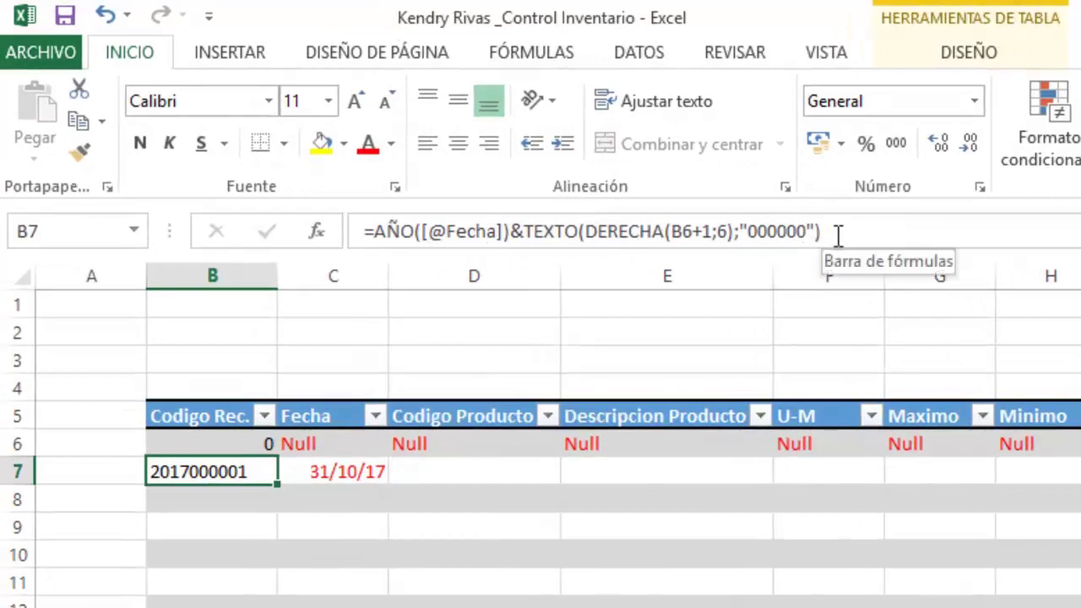
{"action": "left_click", "coordinate": [836, 230]}
{"action": "left_click_drag", "start_coordinate": [787, 228], "coordinate": [375, 234]}
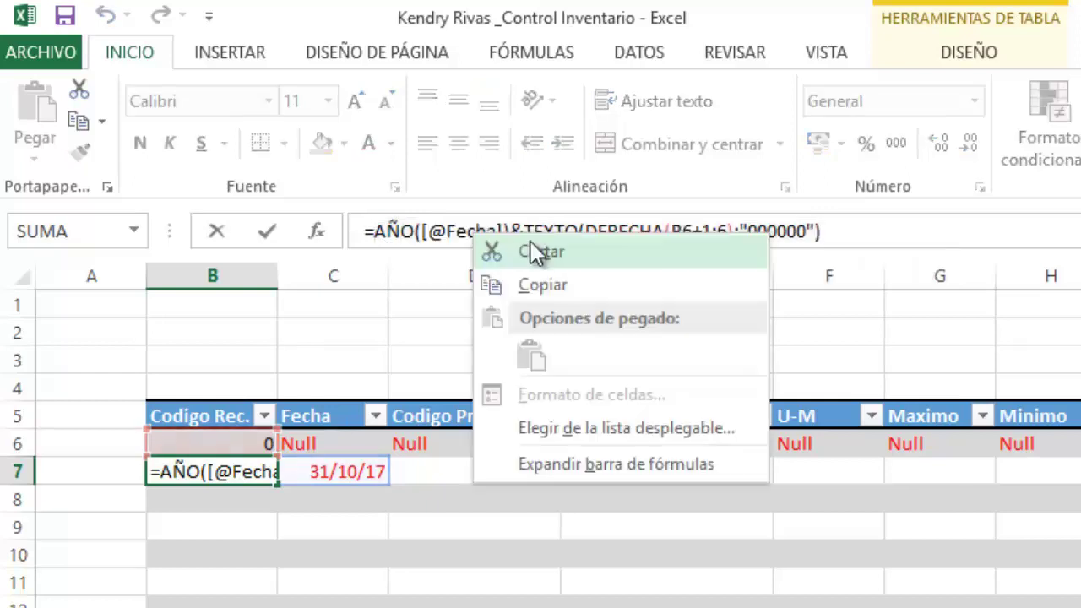
{"action": "right_click", "coordinate": [475, 238]}
{"action": "left_click", "coordinate": [559, 255]}
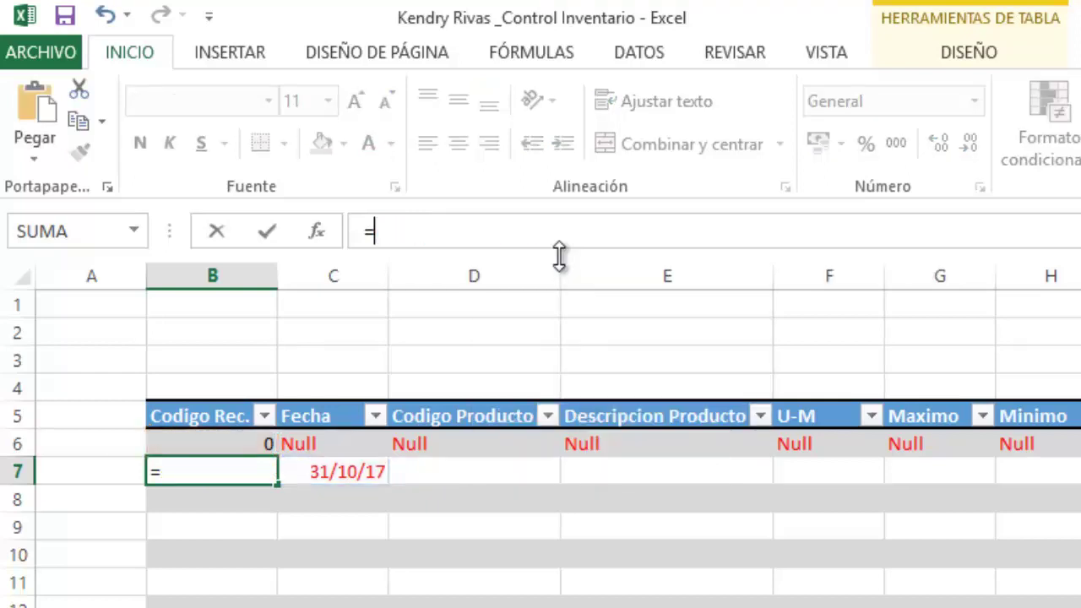
{"action": "left_click", "coordinate": [243, 471]}
{"action": "type", "text": "si"}
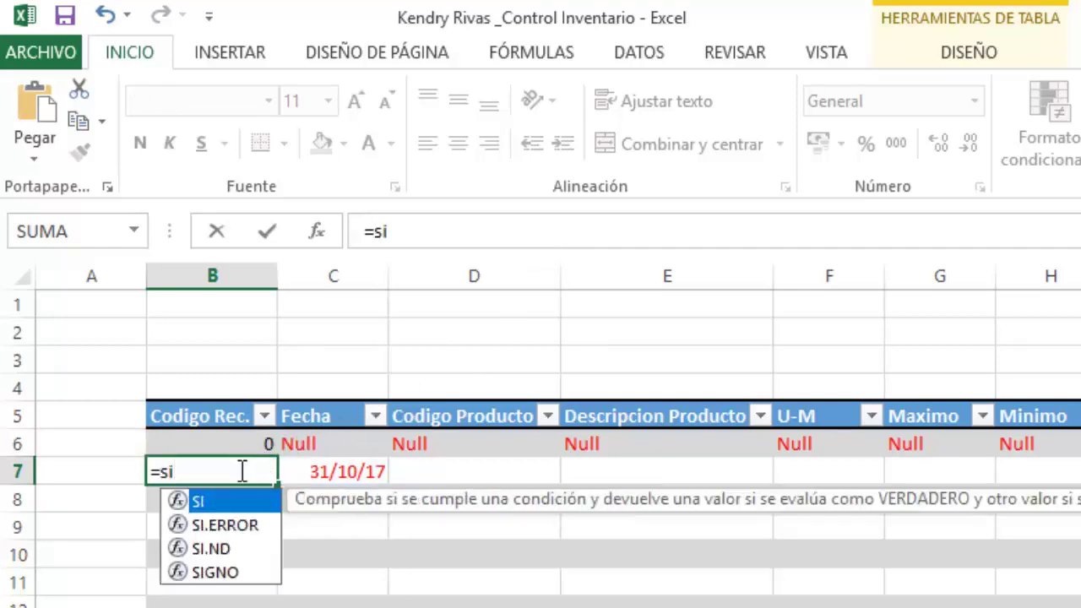
{"action": "double_click", "coordinate": [219, 504]}
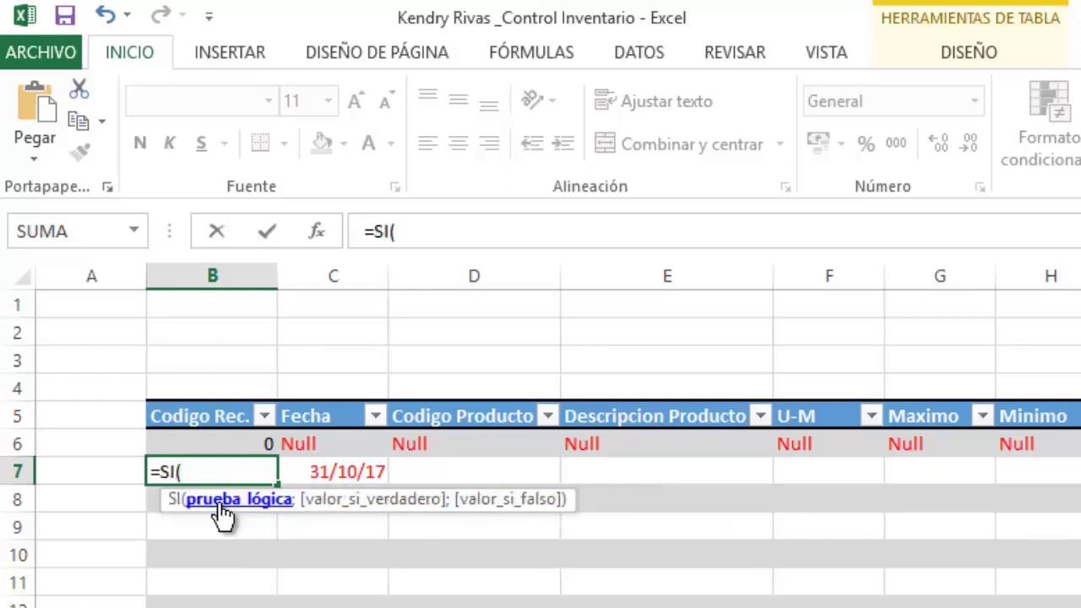
{"action": "left_click", "coordinate": [347, 472]}
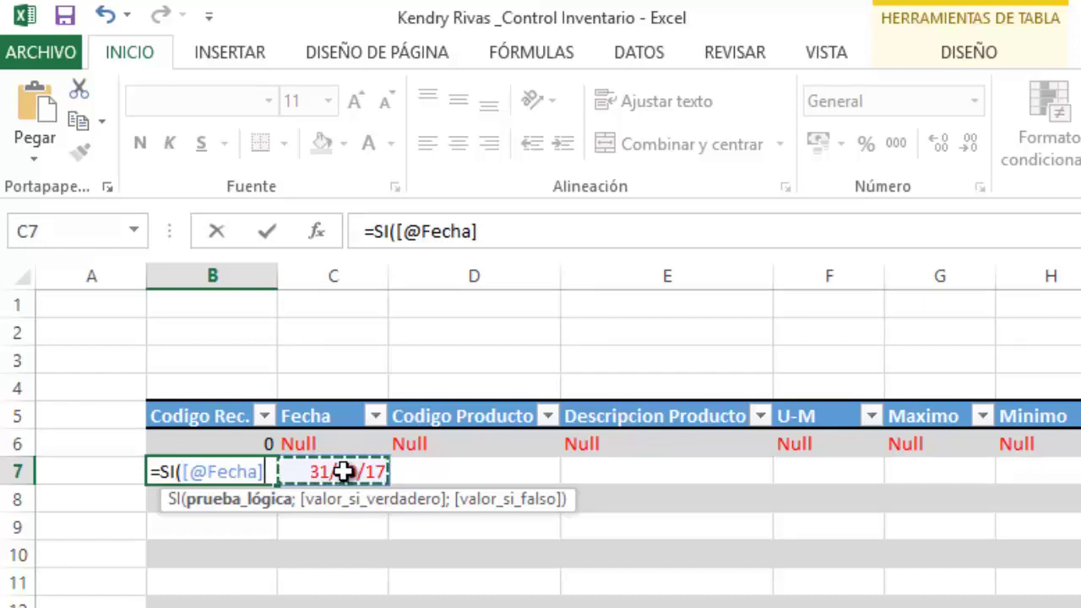
{"action": "type", "text": "<"}
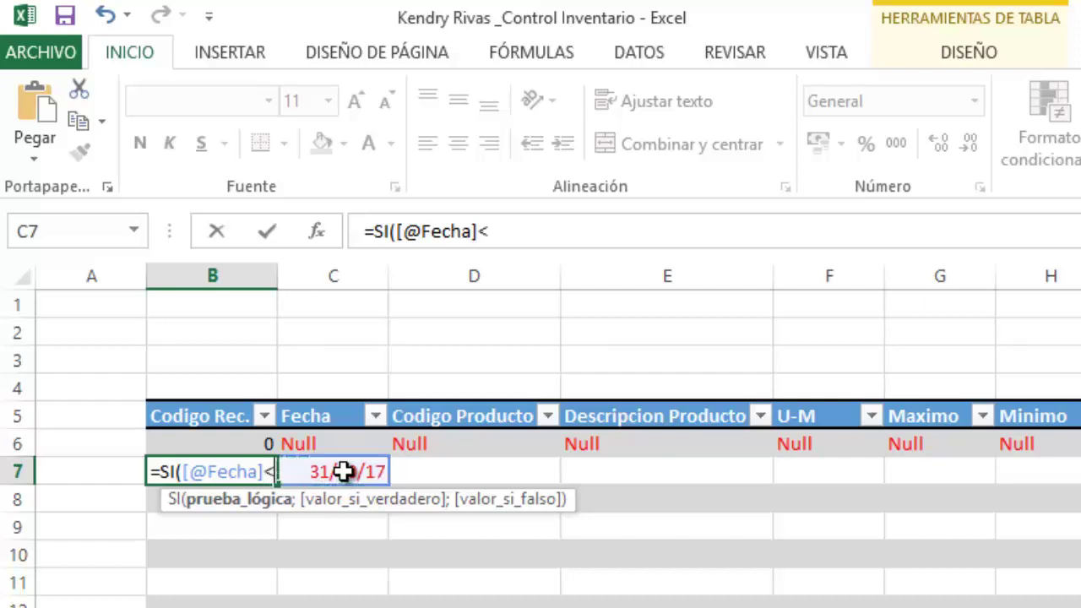
{"action": "type", "text": ">\""}
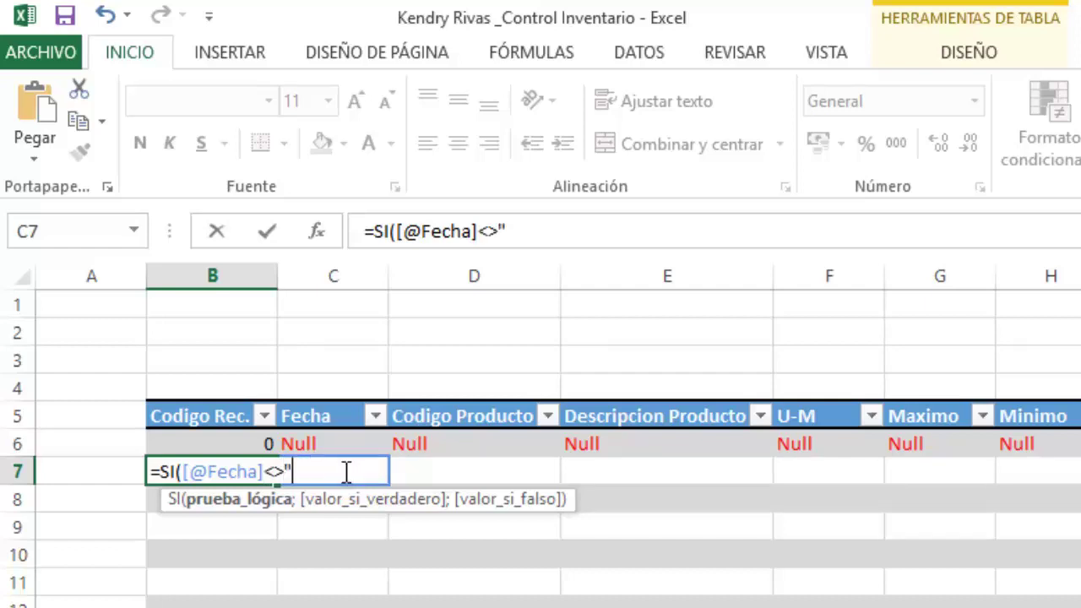
{"action": "type", "text": "\""}
{"action": "type", "text": ","}
Paste the code expression as SI's true result, use semicolon separators and close with ;"")
{"action": "right_click", "coordinate": [345, 472]}
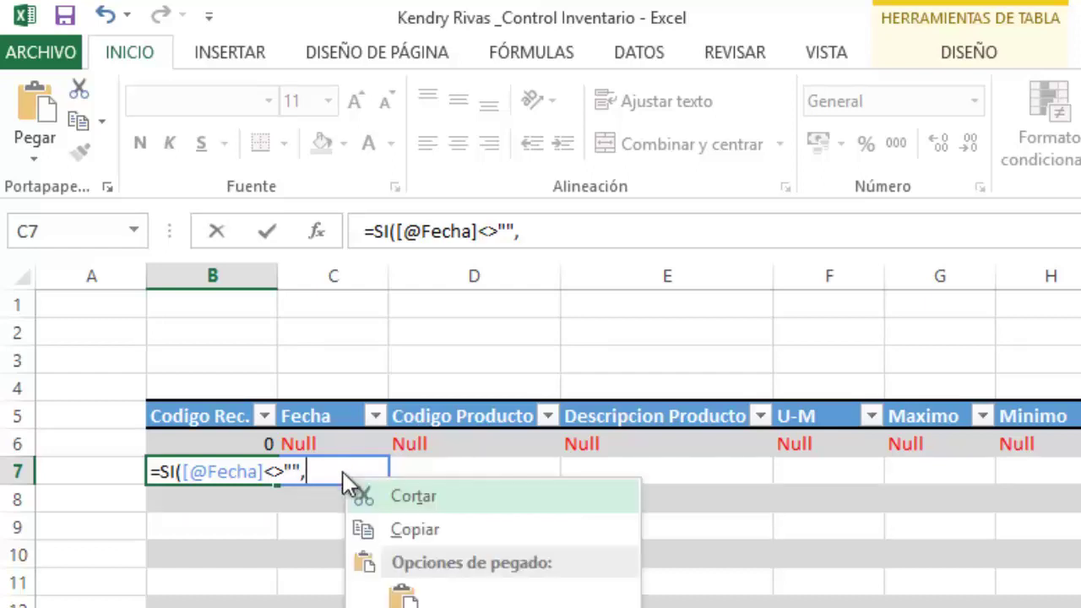
{"action": "left_click", "coordinate": [398, 586]}
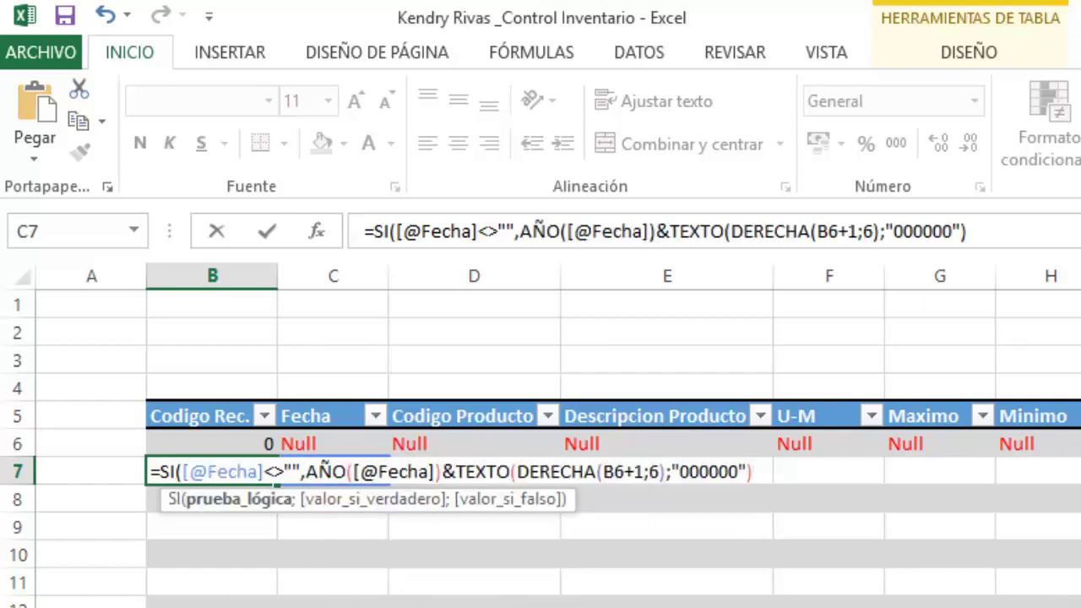
{"action": "type", "text": ","}
{"action": "key", "text": "BackSpace"}
{"action": "type", "text": ";"}
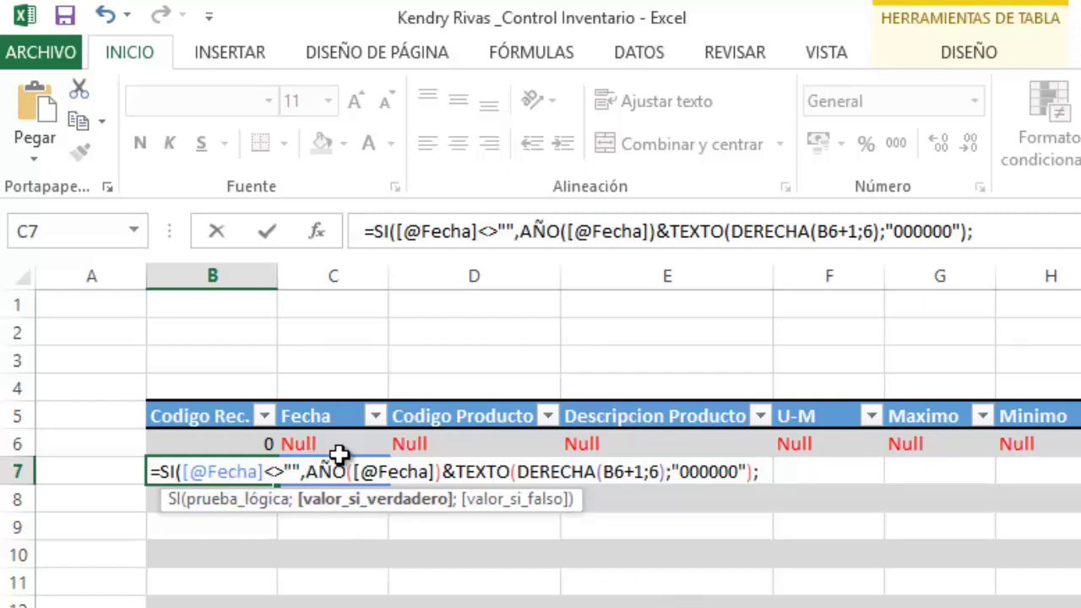
{"action": "left_click", "coordinate": [308, 470]}
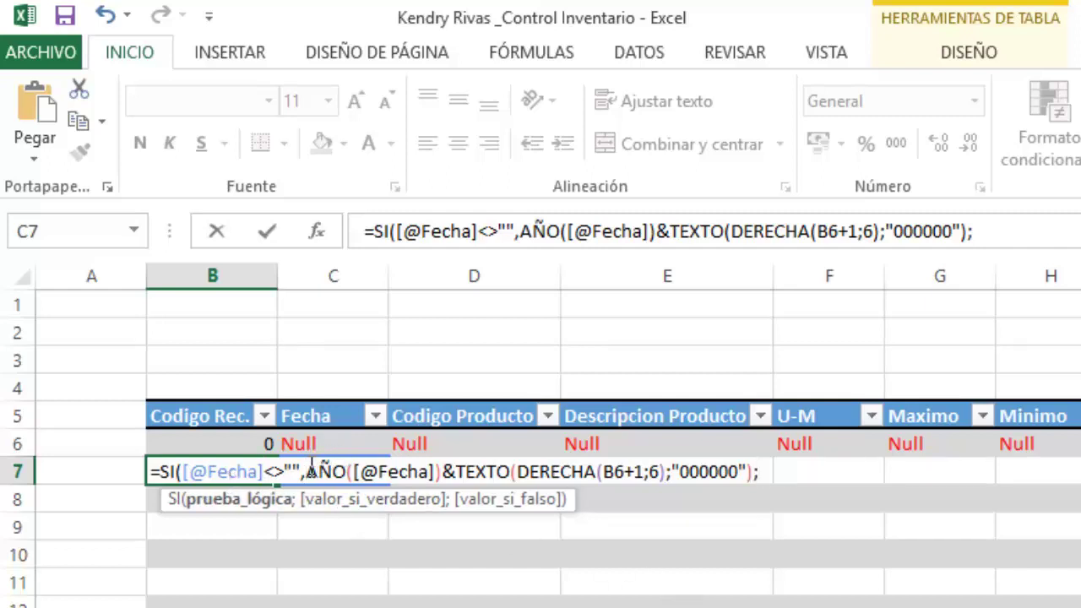
{"action": "key", "text": "BackSpace"}
{"action": "type", "text": ";"}
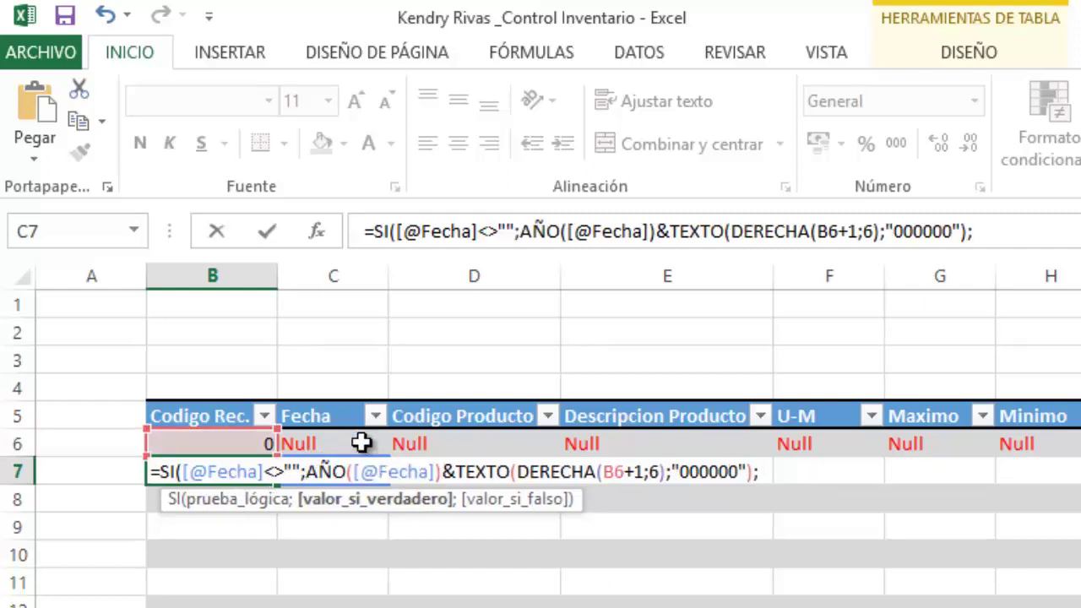
{"action": "left_click", "coordinate": [771, 472]}
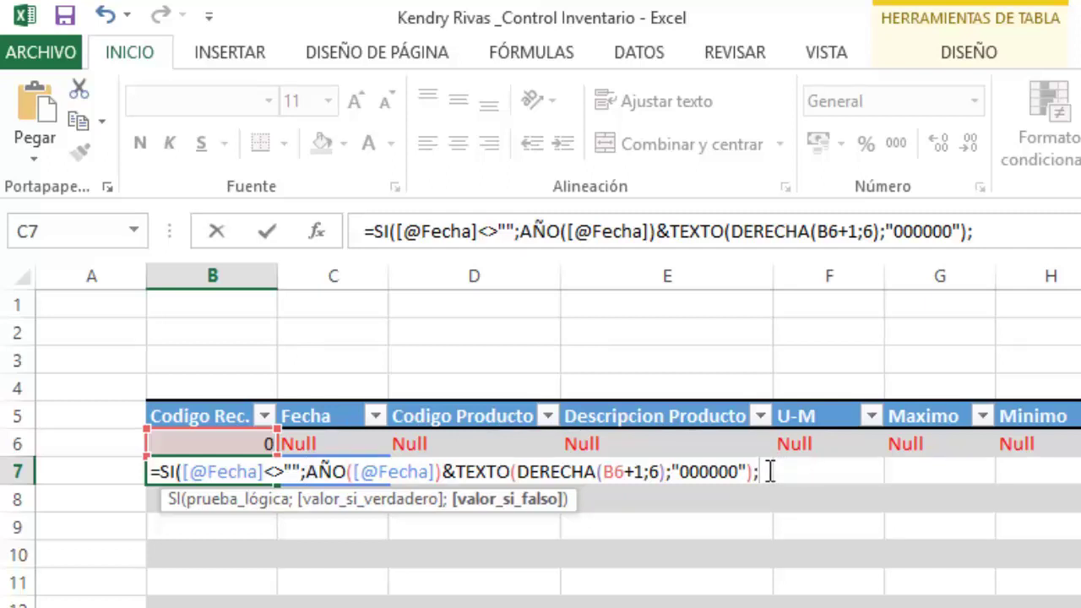
{"action": "type", "text": "\")"}
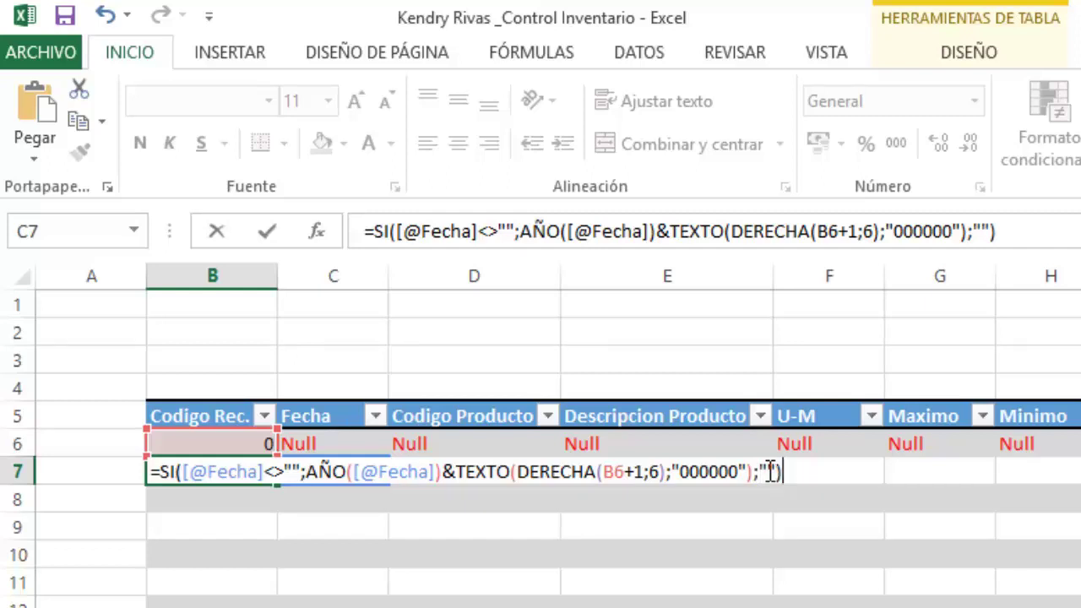
{"action": "key", "text": "Return"}
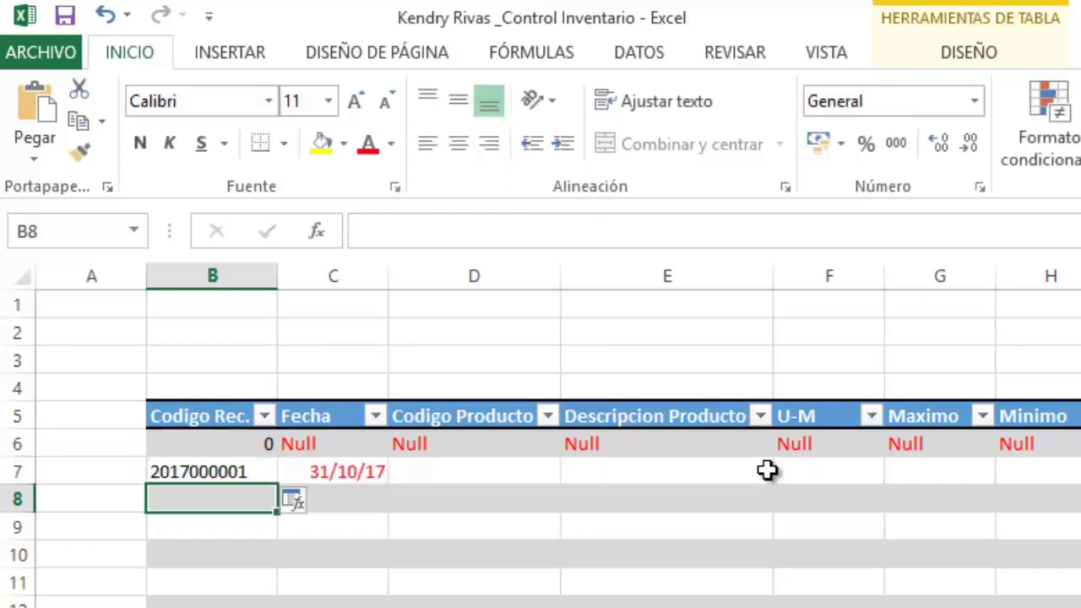
{"action": "left_click", "coordinate": [209, 472]}
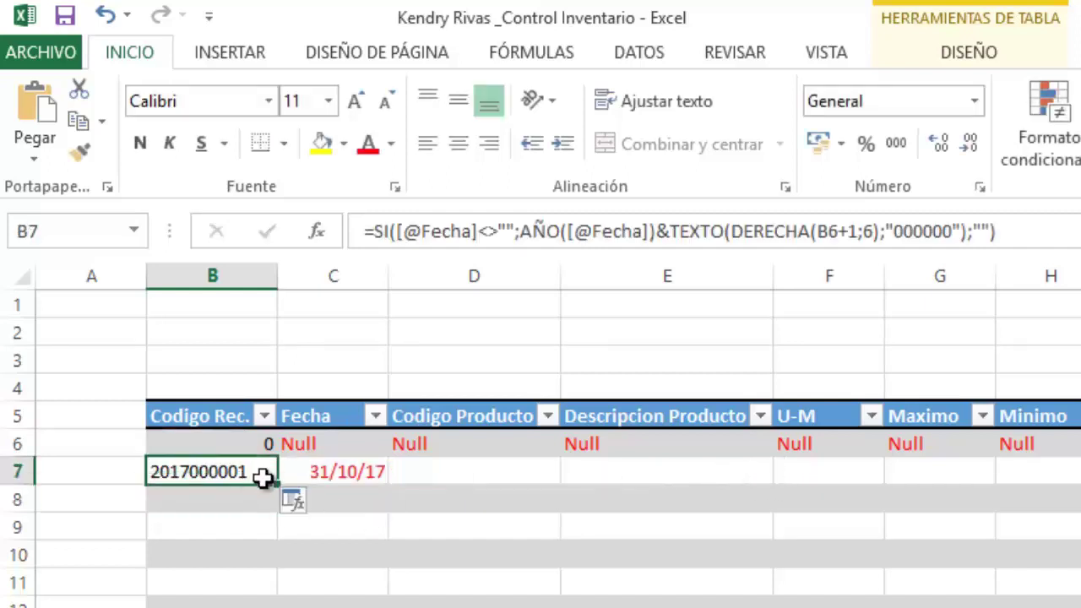
{"action": "left_click_drag", "start_coordinate": [278, 487], "coordinate": [274, 605]}
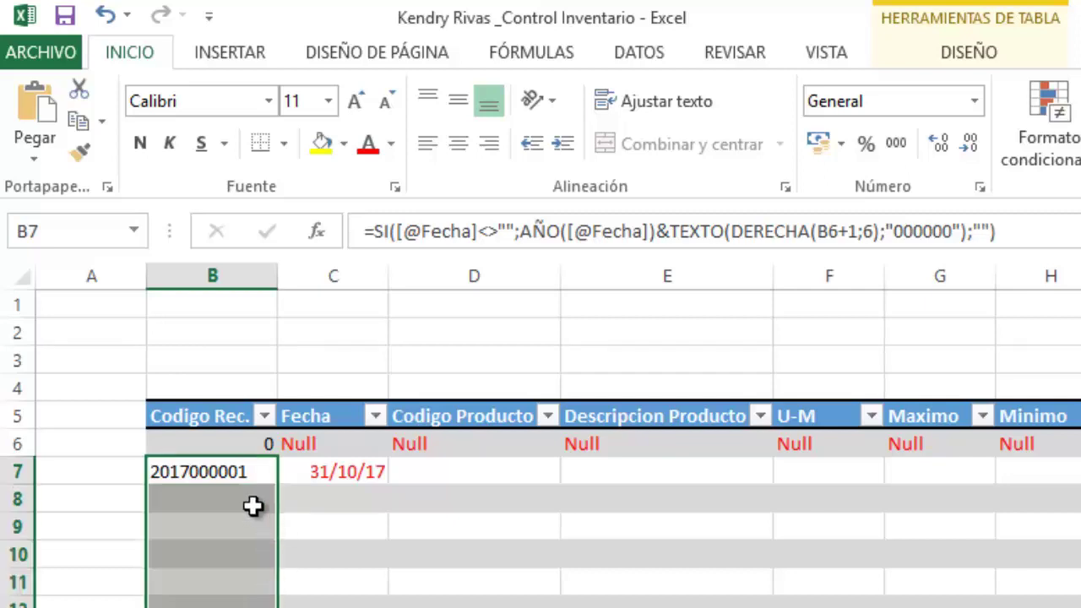
{"action": "left_click", "coordinate": [292, 500]}
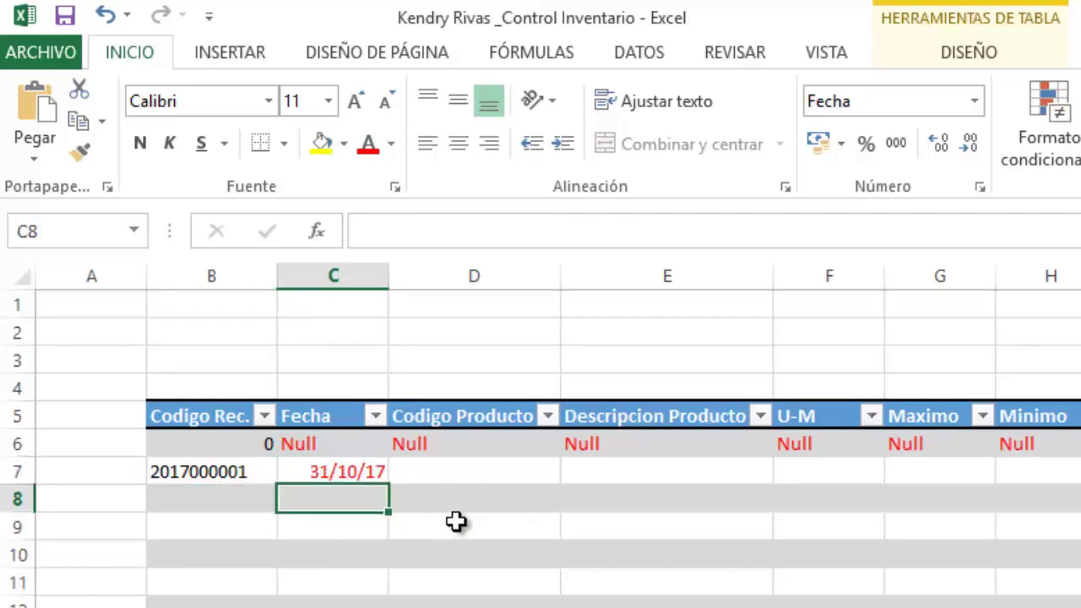
{"action": "type", "text": "31"}
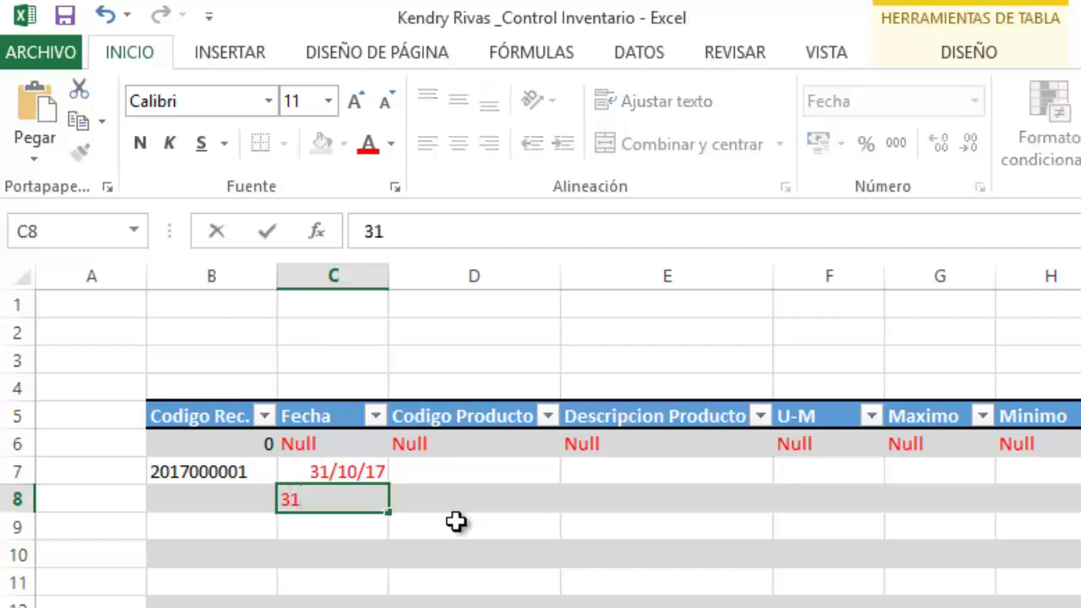
{"action": "type", "text": "/10"}
{"action": "key", "text": "Return"}
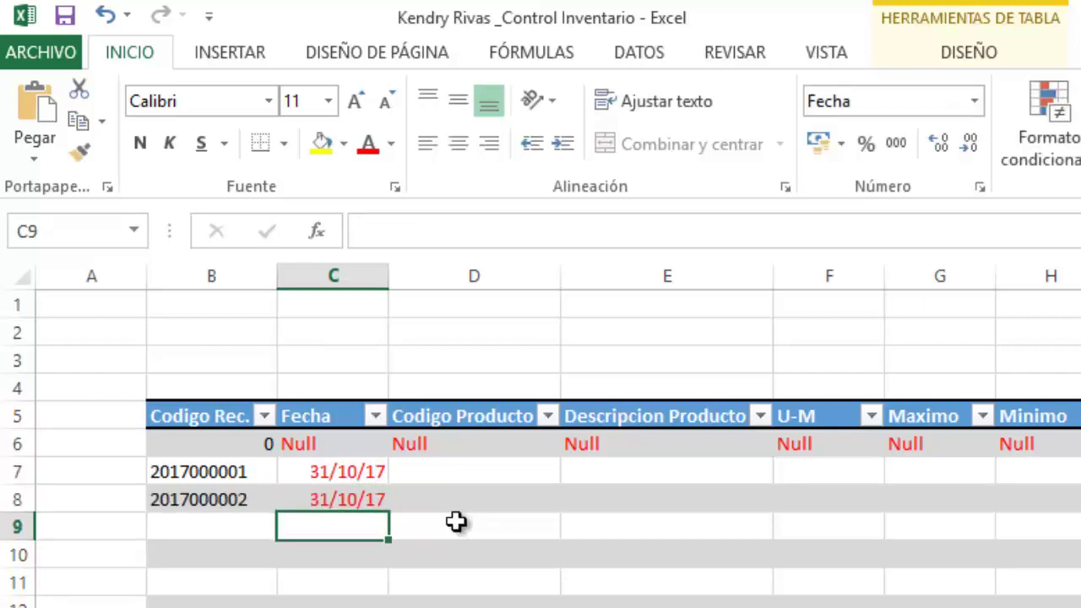
Compare the B7 and B8 formulas to confirm each references the code cell above
{"action": "left_click", "coordinate": [196, 501]}
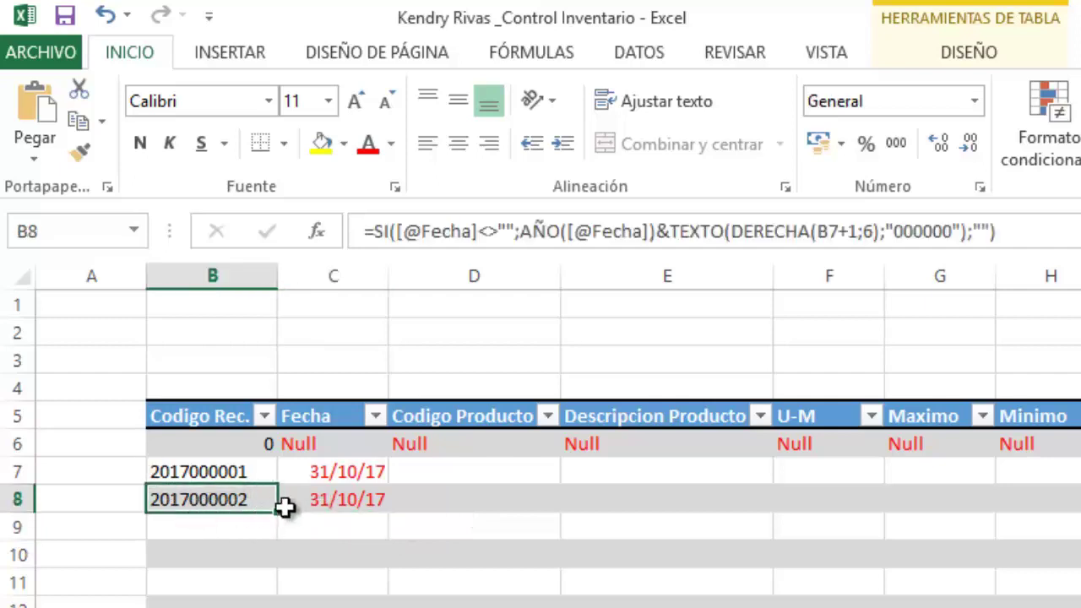
{"action": "left_click", "coordinate": [252, 471]}
{"action": "left_click", "coordinate": [251, 500]}
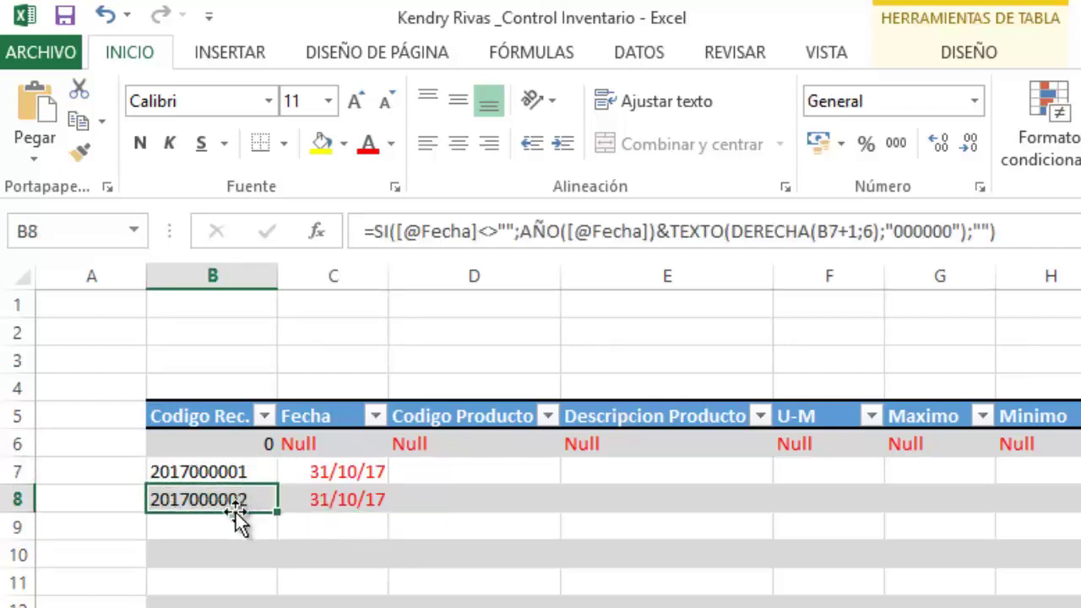
{"action": "left_click", "coordinate": [222, 469]}
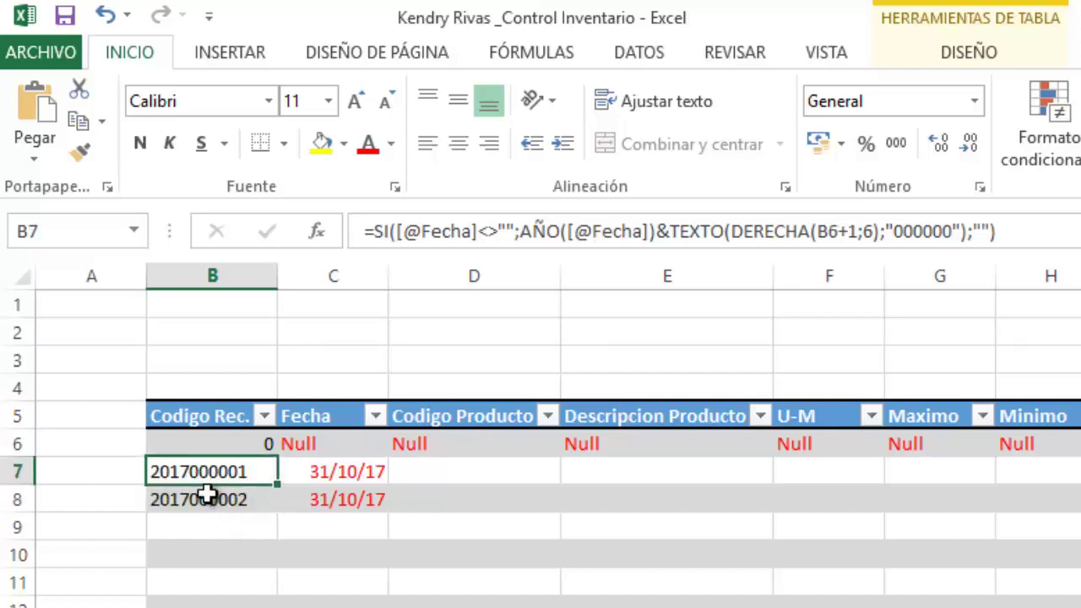
{"action": "left_click", "coordinate": [207, 498]}
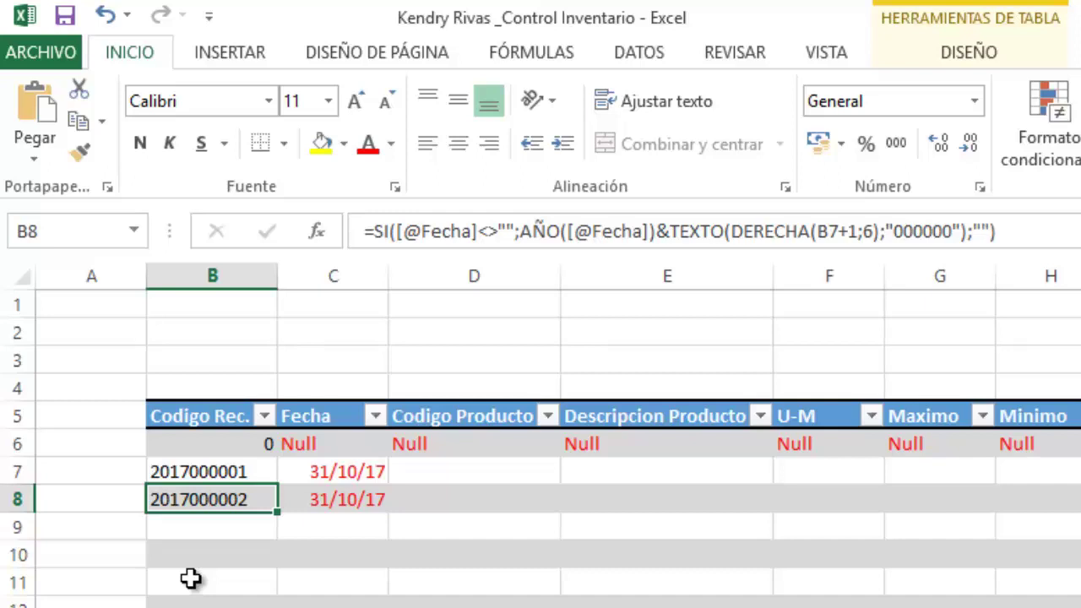
{"action": "left_click", "coordinate": [336, 558]}
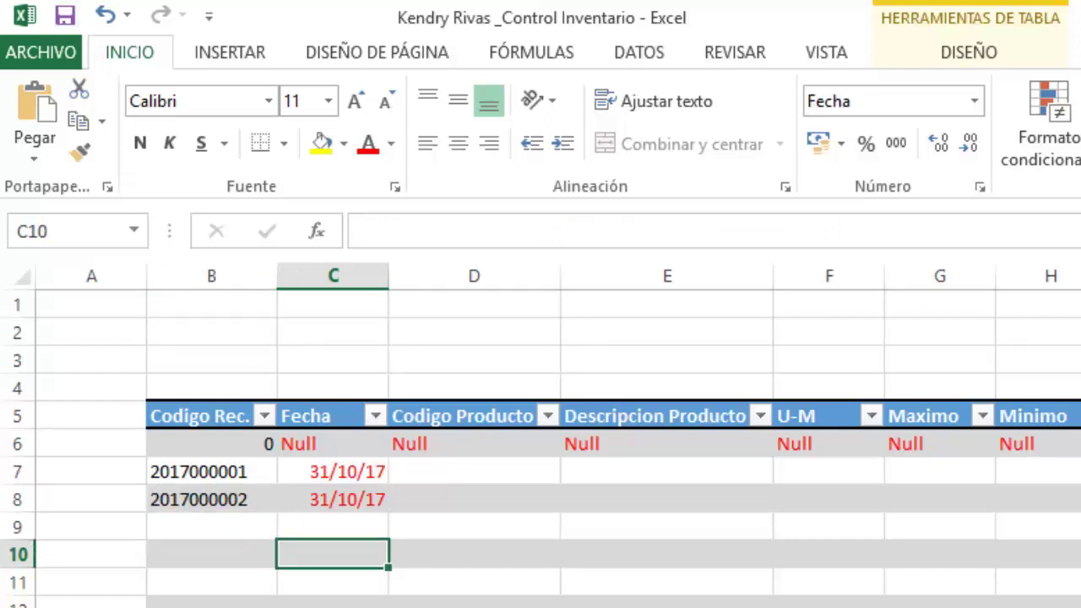
Name columns B:H of the LIBRERIA OPENMIND product sheet 'BaseArticulos' and return to the receipts sheet
{"action": "left_click", "coordinate": [422, 606]}
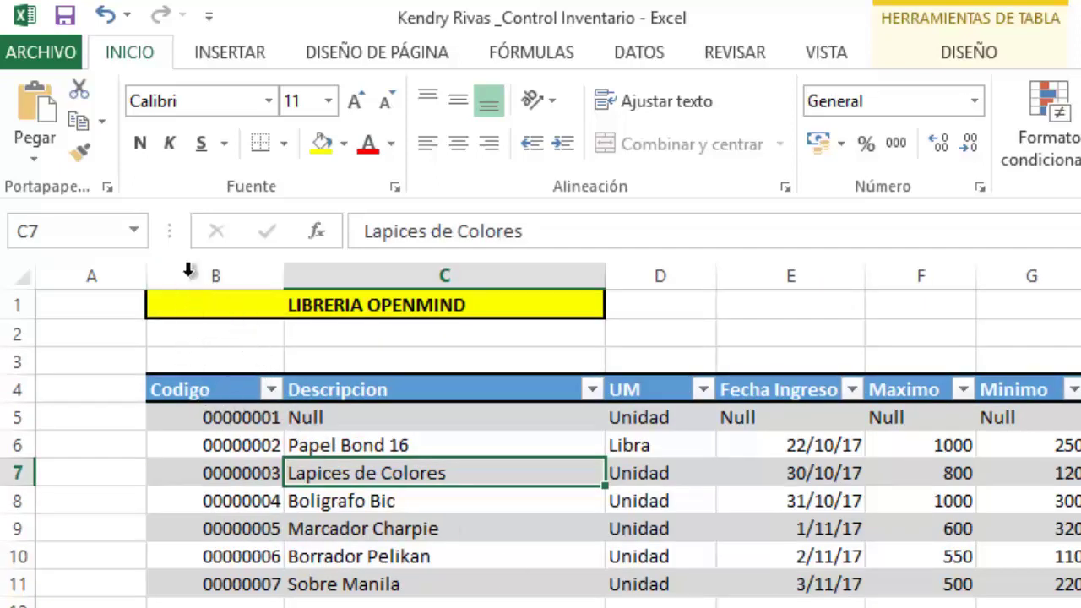
{"action": "left_click_drag", "start_coordinate": [188, 278], "coordinate": [1080, 285]}
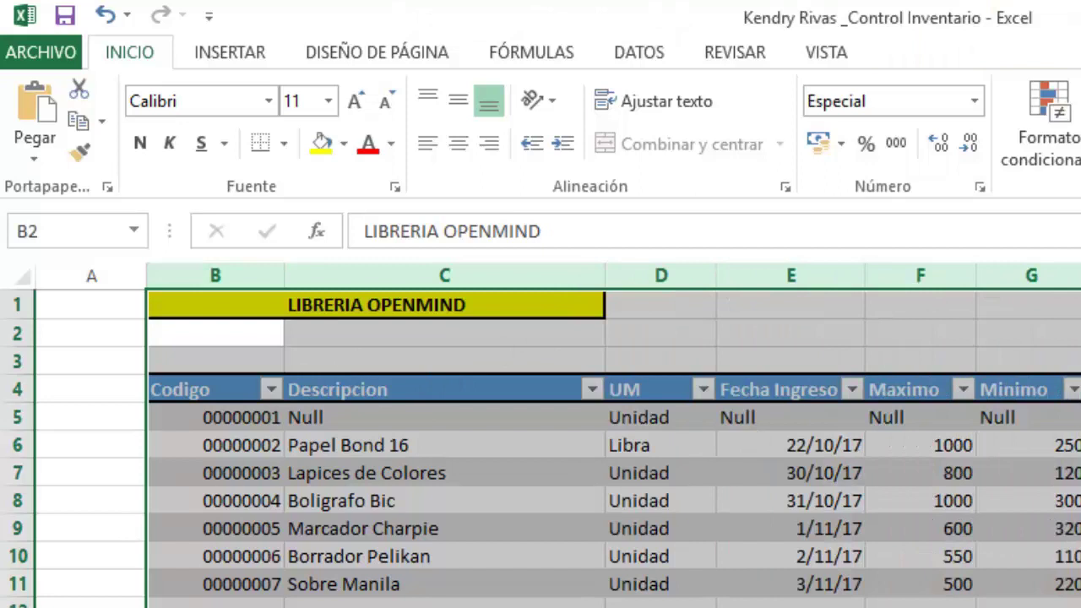
{"action": "left_click", "coordinate": [75, 219]}
{"action": "key", "text": "BackSpace"}
{"action": "type", "text": "BaseArt"}
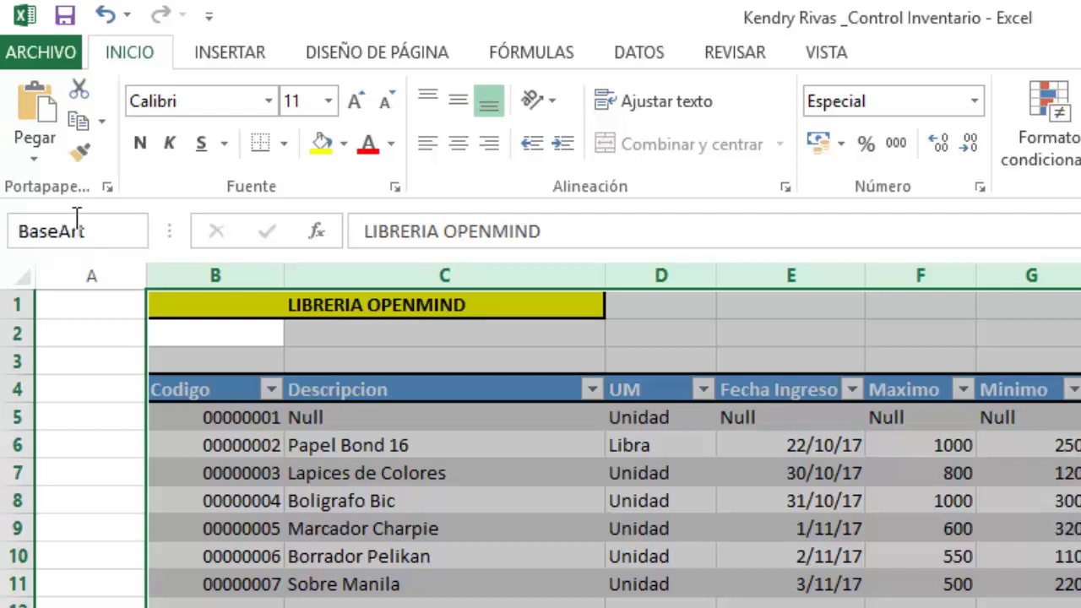
{"action": "type", "text": "iculos"}
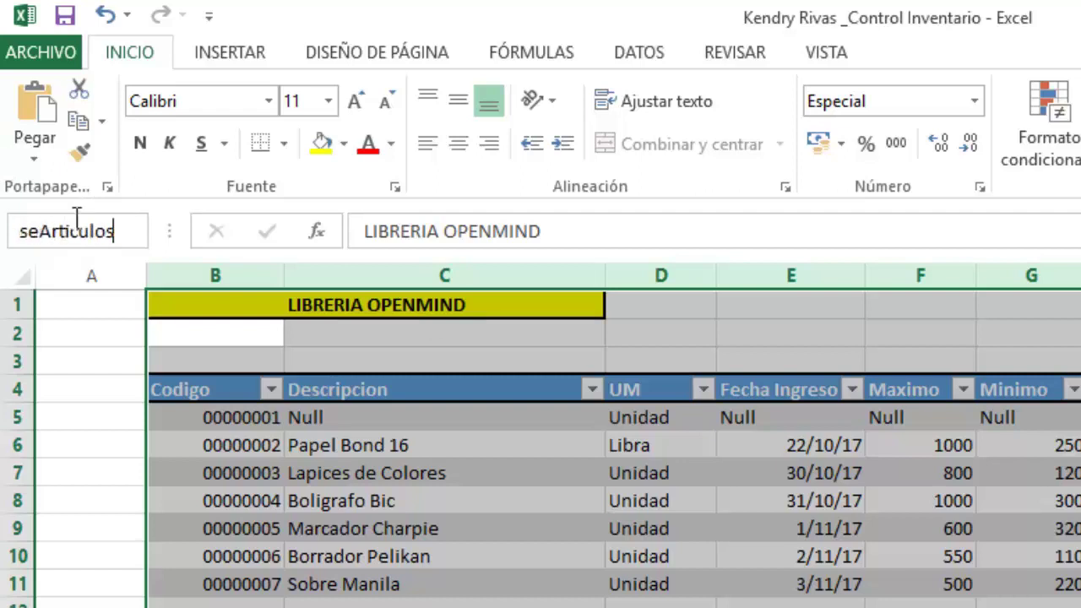
{"action": "key", "text": "Return"}
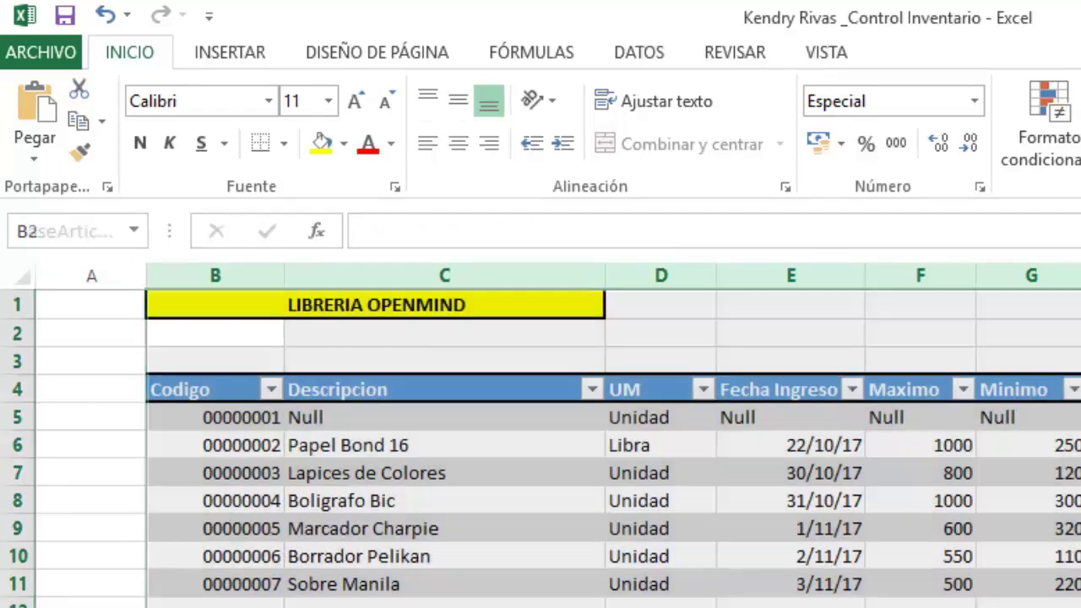
{"action": "key", "text": "ctrl+Page_Down"}
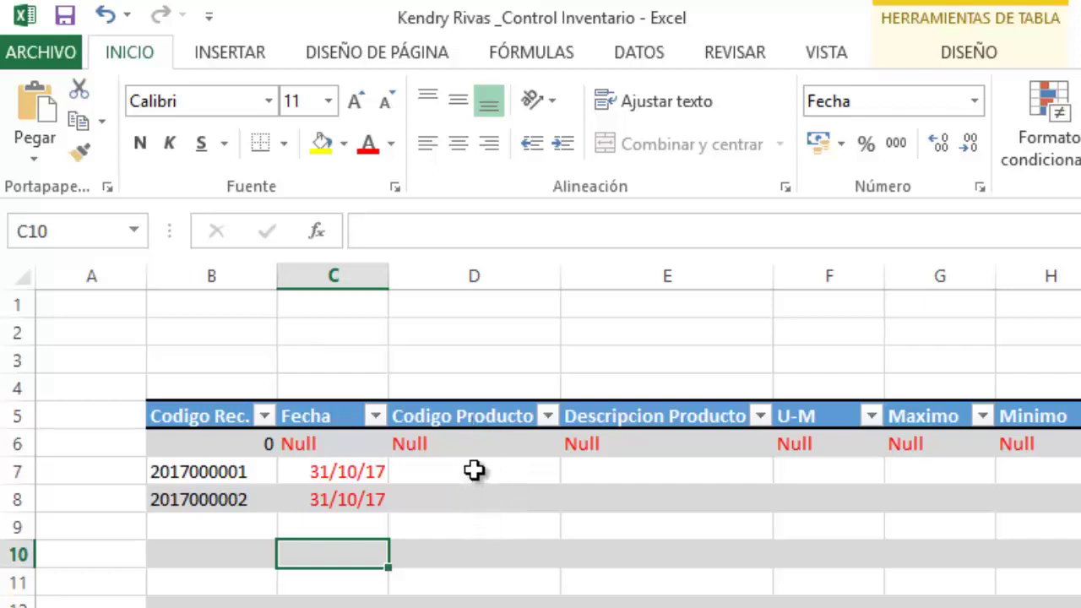
Check the product sheet, then return to the receipts table and begin a formula with = in E7
{"action": "left_click_drag", "start_coordinate": [474, 470], "coordinate": [478, 498]}
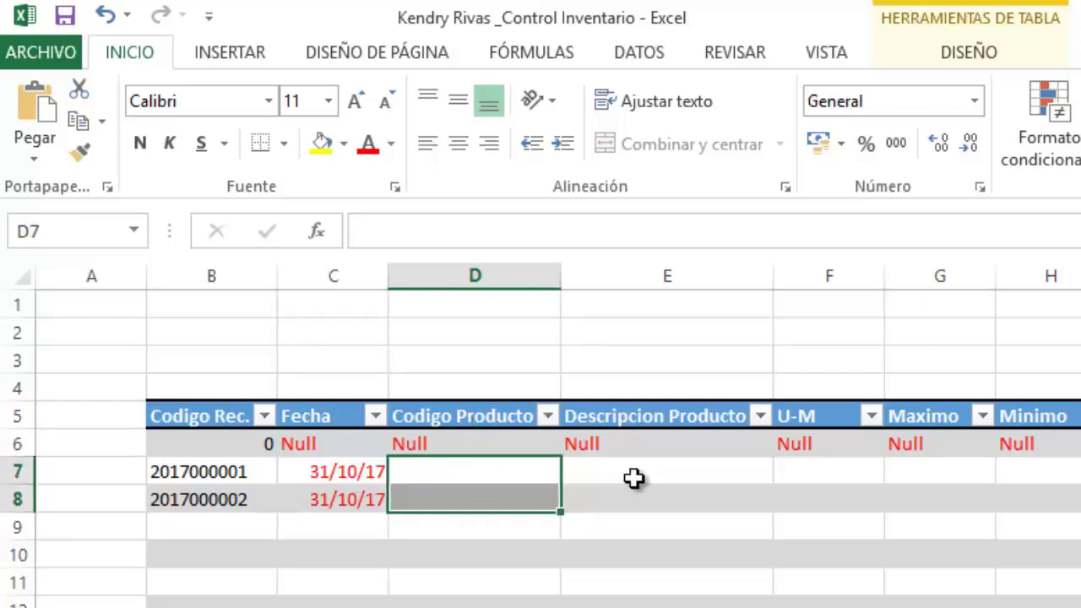
{"action": "double_click", "coordinate": [633, 478]}
{"action": "left_click", "coordinate": [678, 577]}
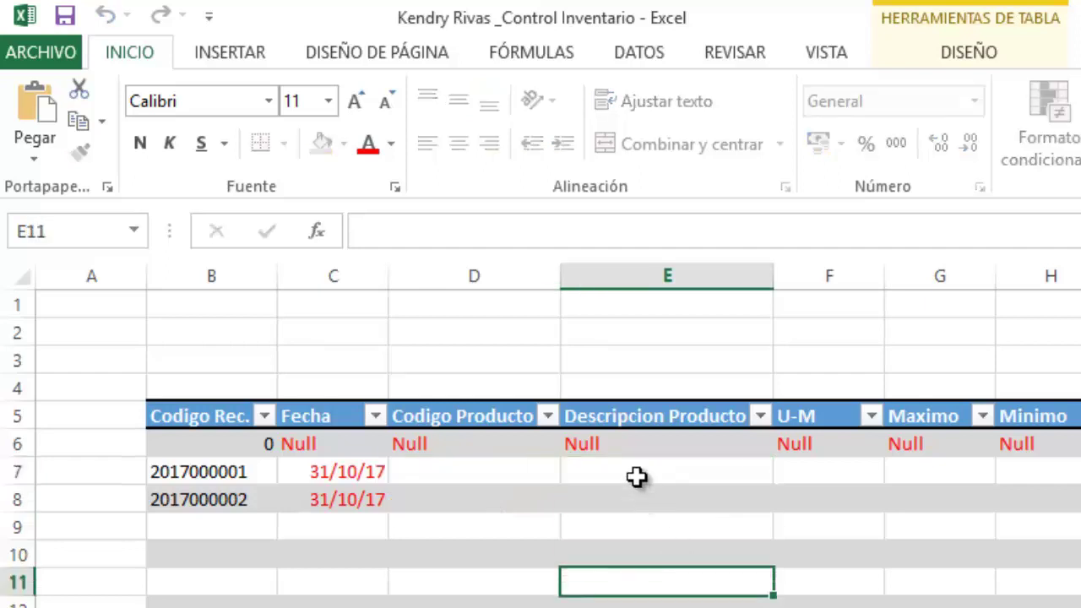
{"action": "left_click", "coordinate": [637, 478]}
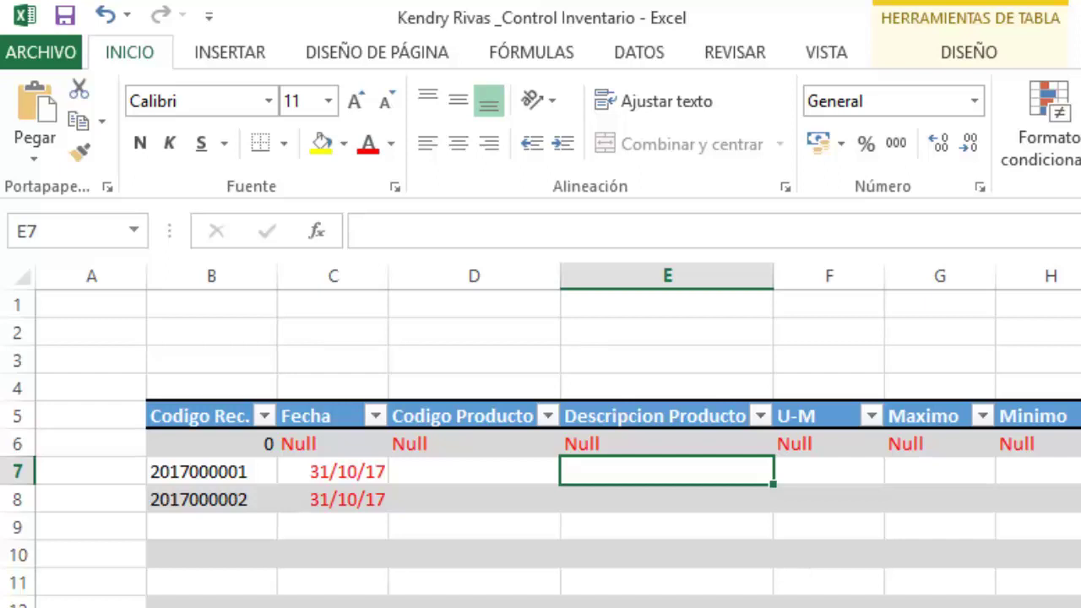
{"action": "key", "text": "ctrl+Page_Down"}
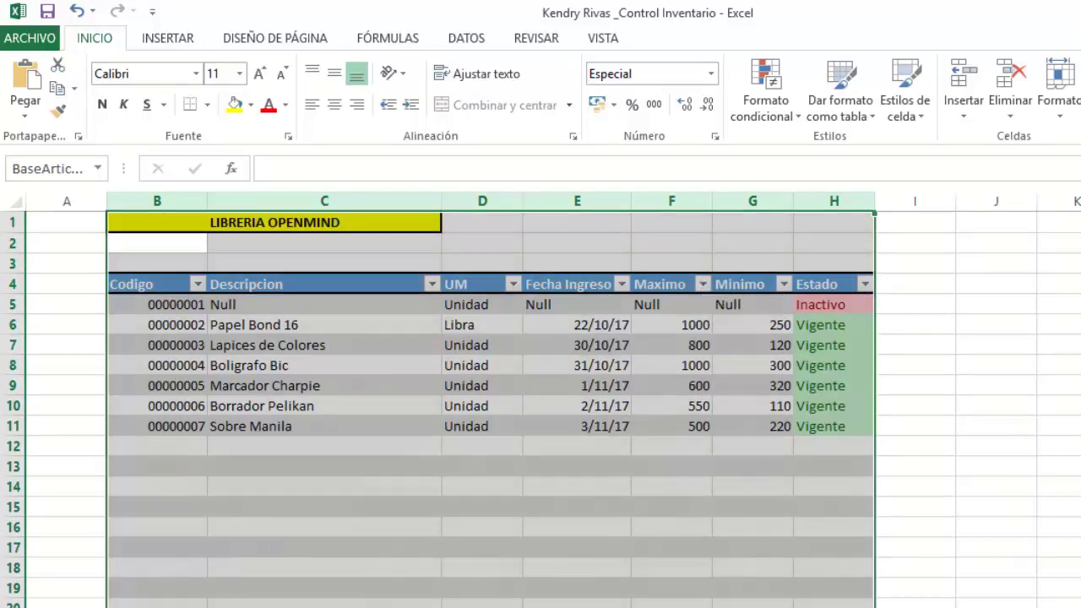
{"action": "left_click", "coordinate": [245, 605]}
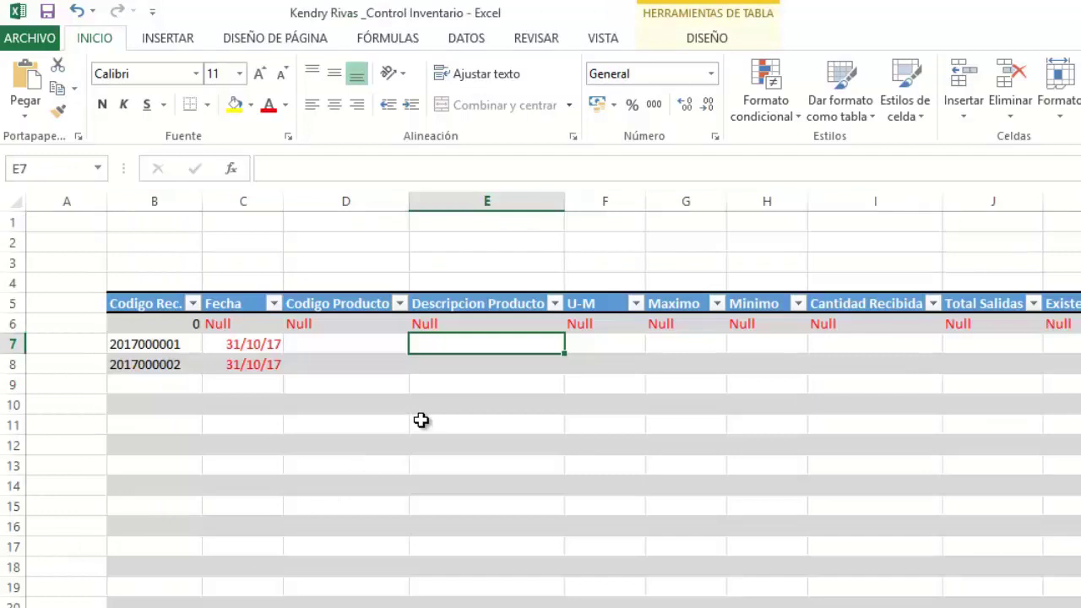
{"action": "type", "text": "="}
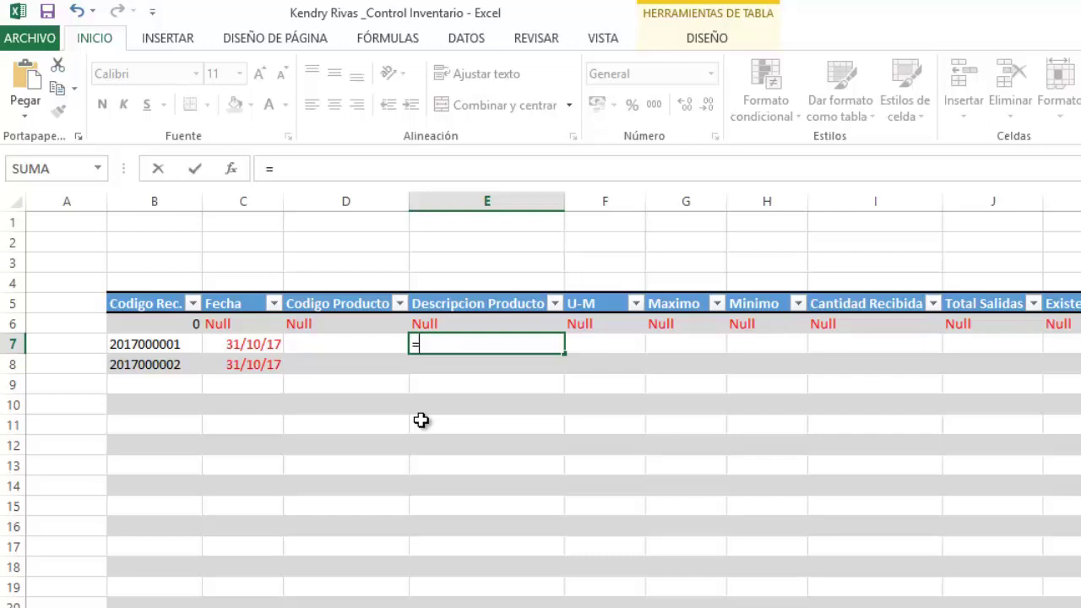
Enter =BUSCARV([@[Codigo Producto]];BaseArticulos;2;0) in Descripcion Producto cell E7
{"action": "type", "text": "b"}
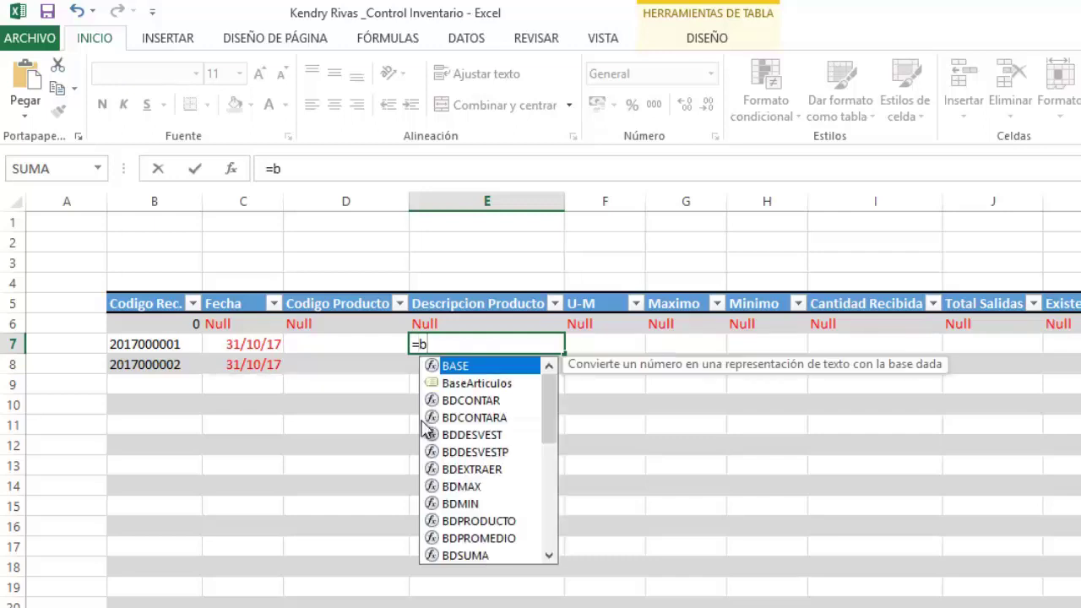
{"action": "type", "text": "usca"}
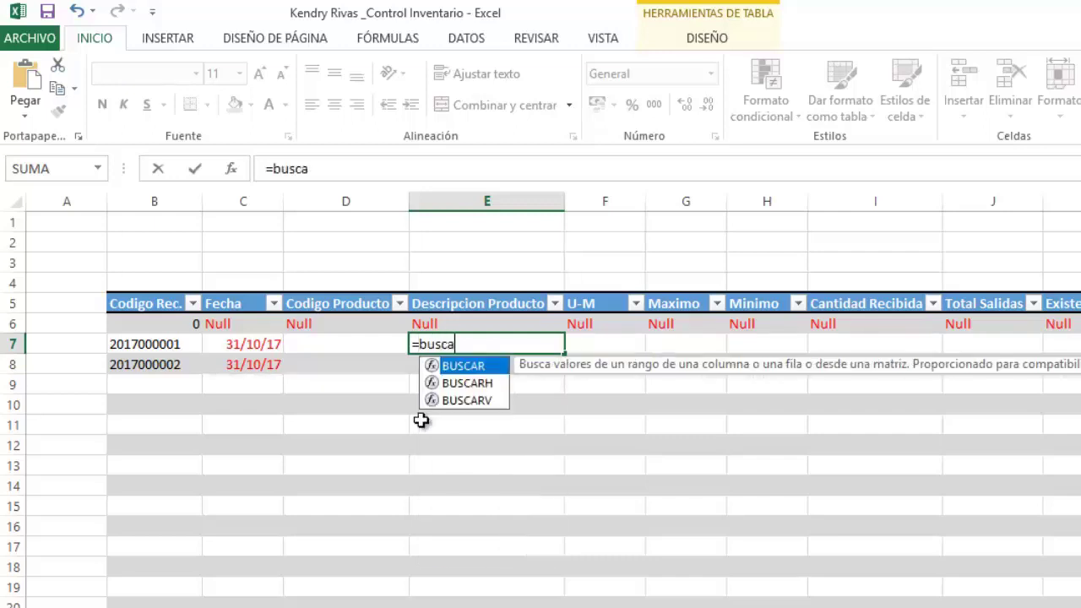
{"action": "left_click", "coordinate": [479, 396]}
{"action": "double_click", "coordinate": [479, 396]}
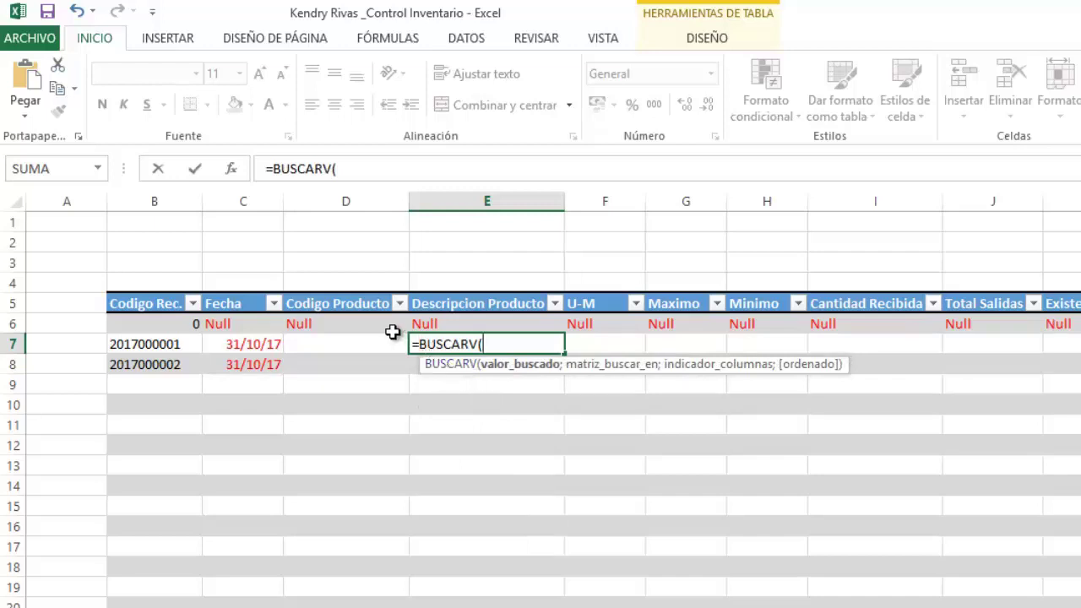
{"action": "left_click", "coordinate": [333, 342]}
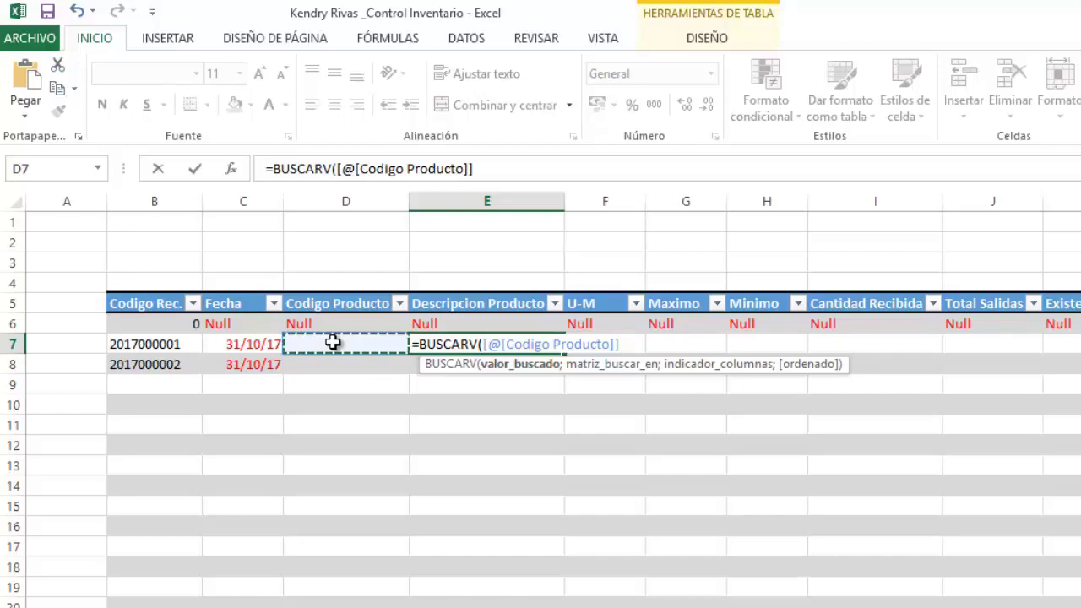
{"action": "type", "text": ";"}
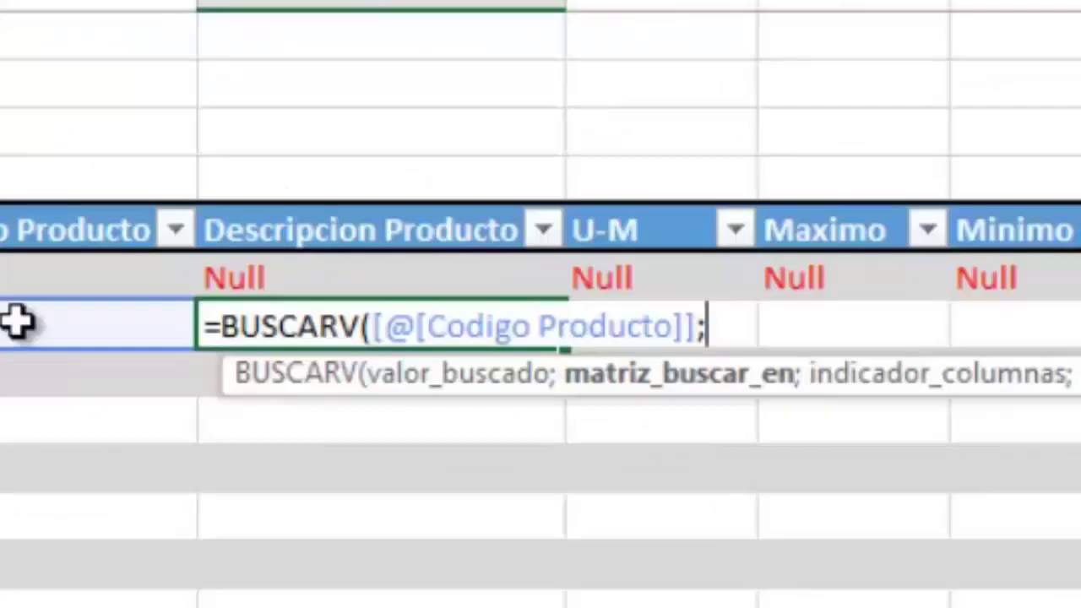
{"action": "type", "text": "b"}
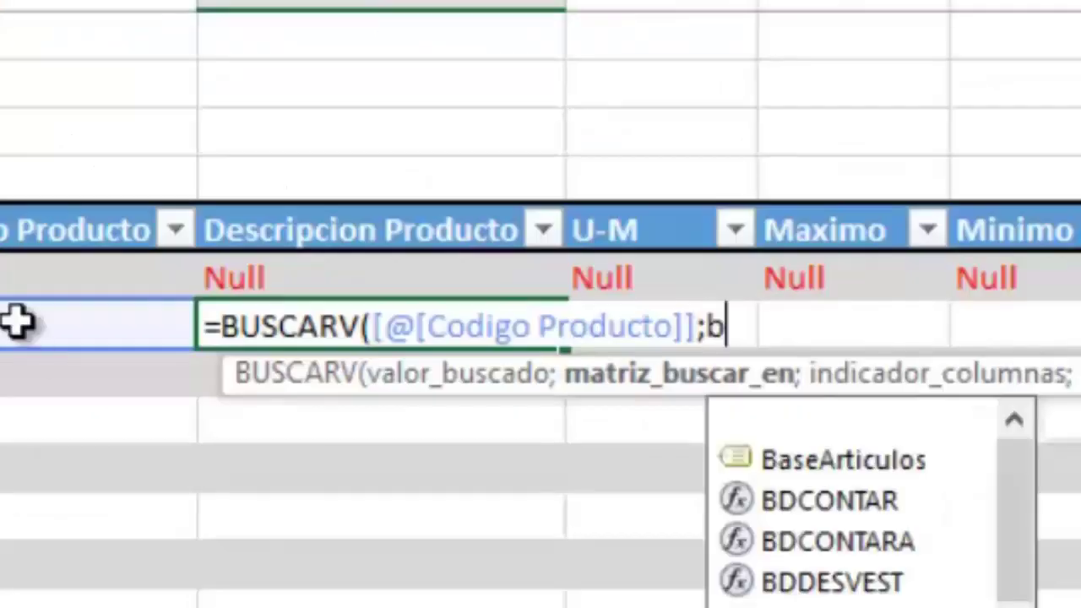
{"action": "type", "text": "as"}
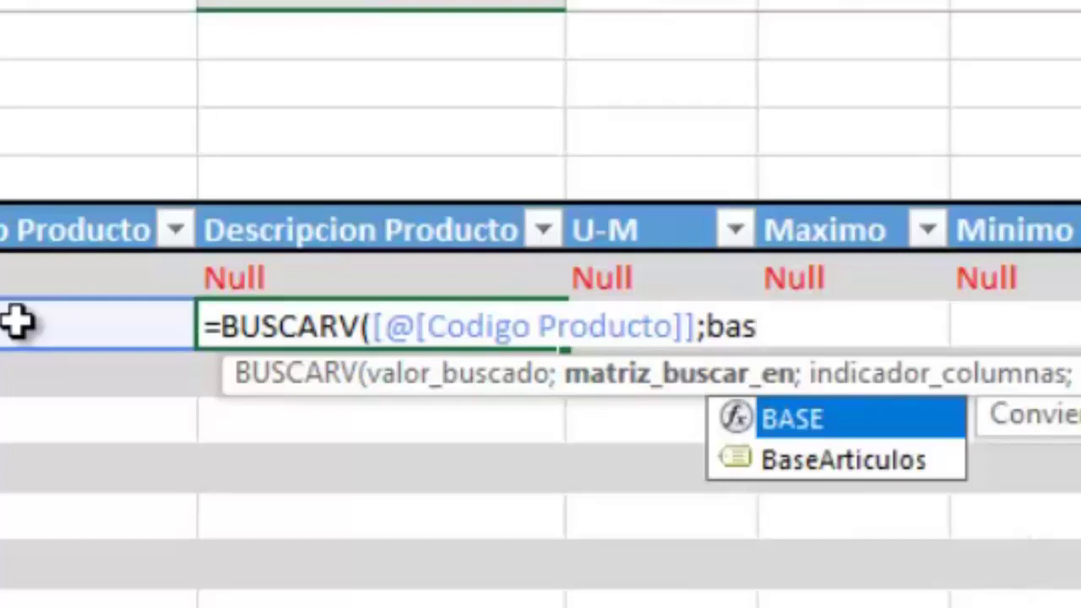
{"action": "key", "text": "BackSpace"}
{"action": "key", "text": "BackSpace"}
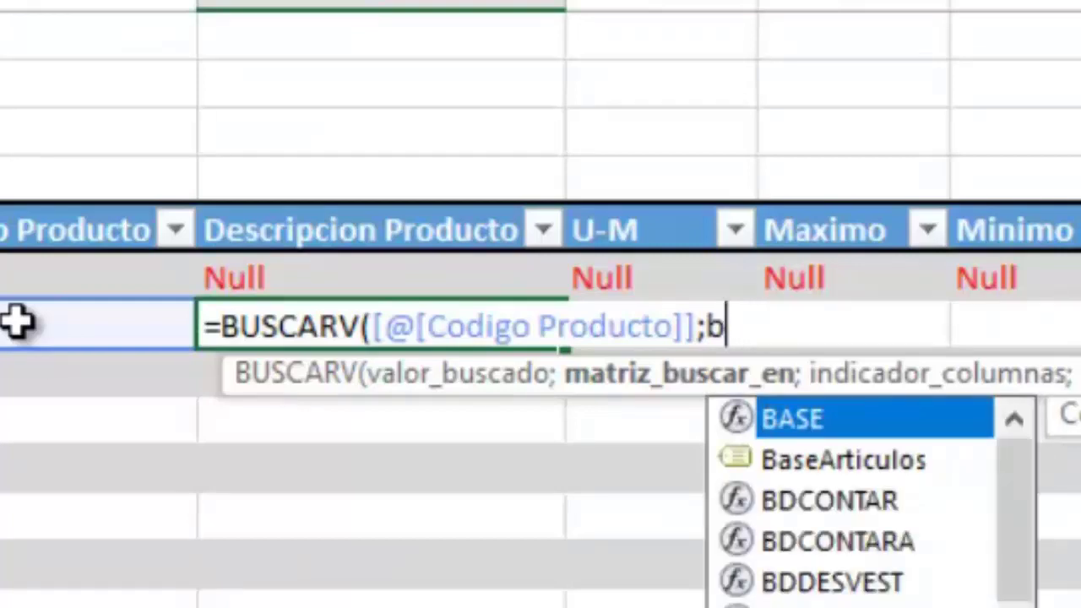
{"action": "type", "text": "as"}
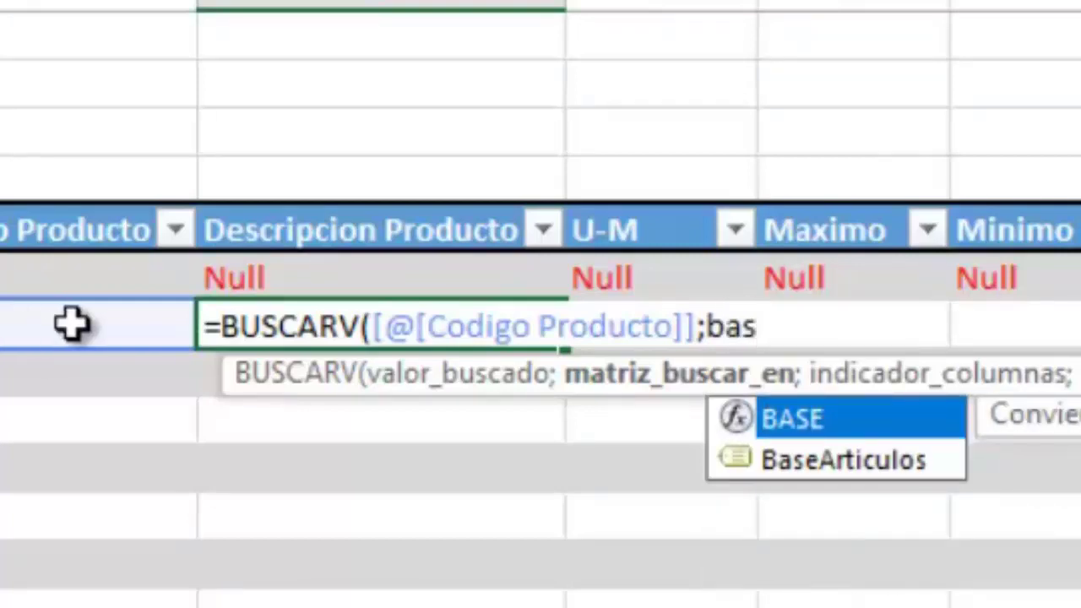
{"action": "double_click", "coordinate": [918, 458]}
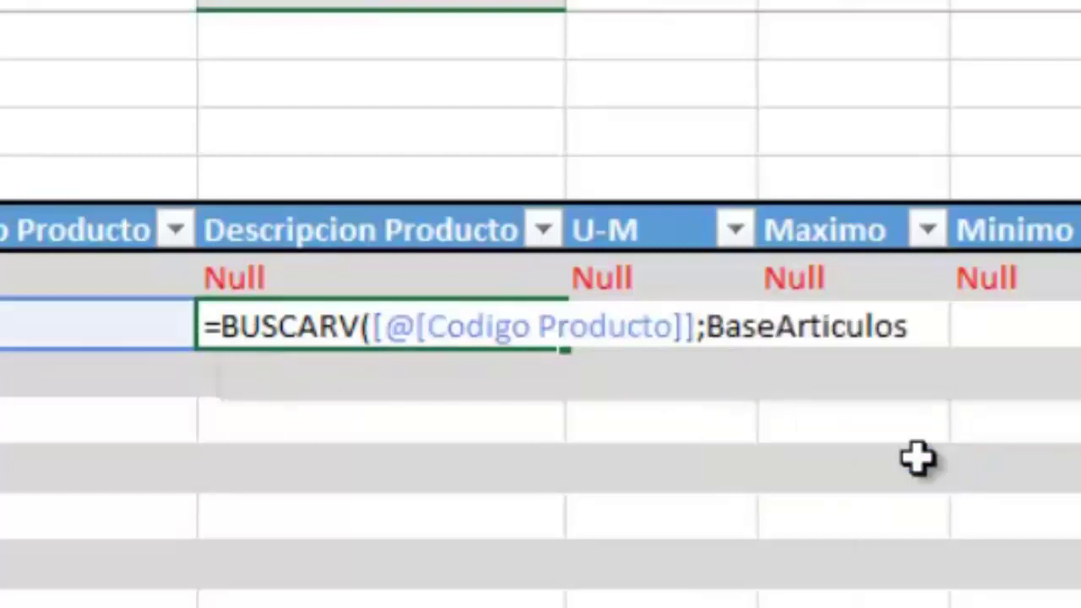
{"action": "type", "text": ";"}
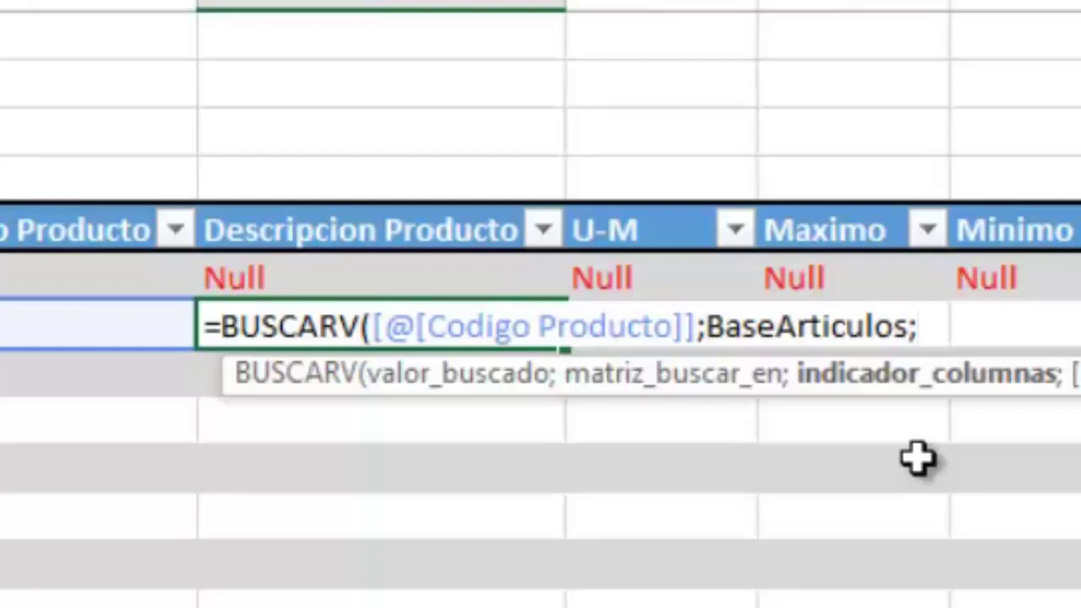
{"action": "type", "text": "2"}
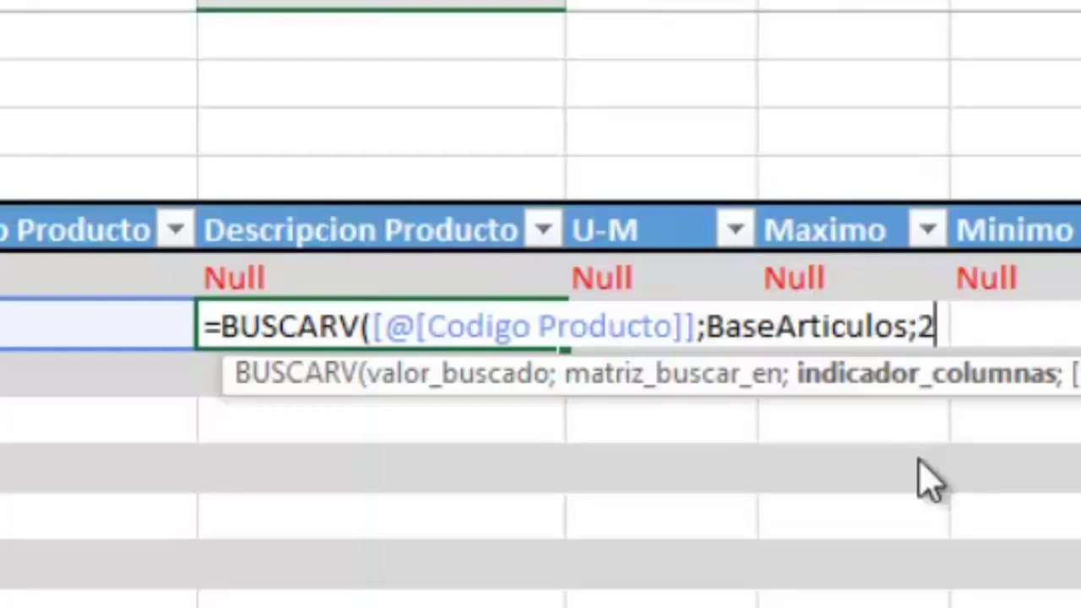
{"action": "type", "text": ";"}
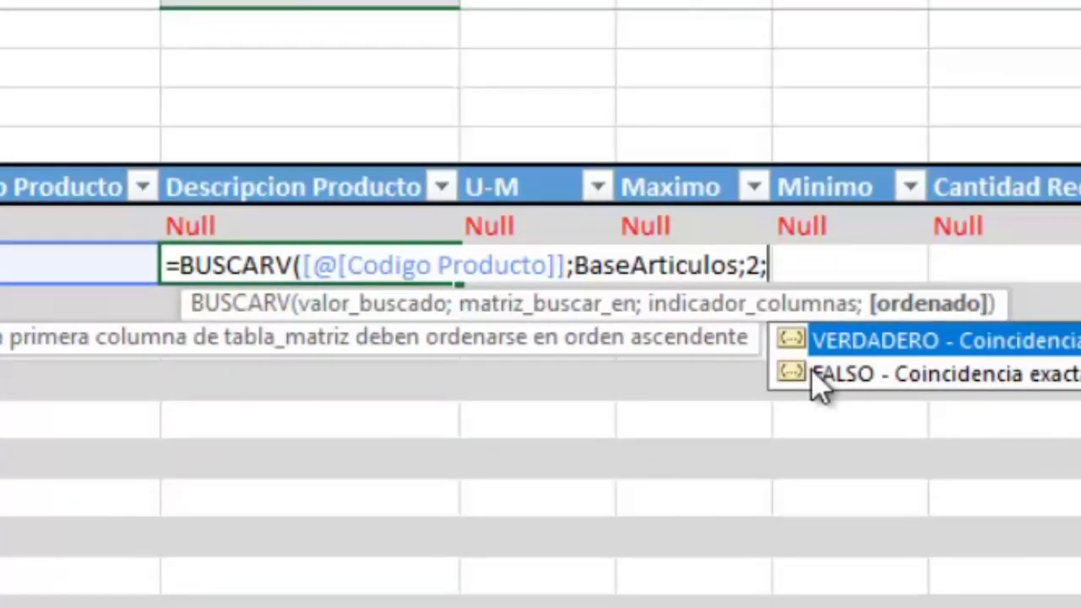
{"action": "type", "text": "0)"}
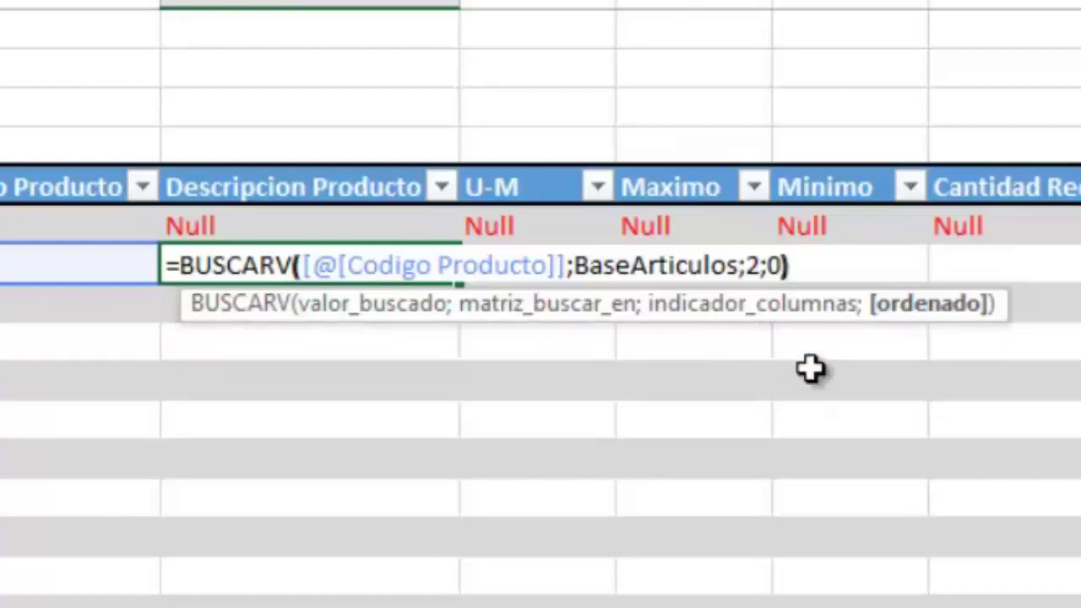
{"action": "key", "text": "Return"}
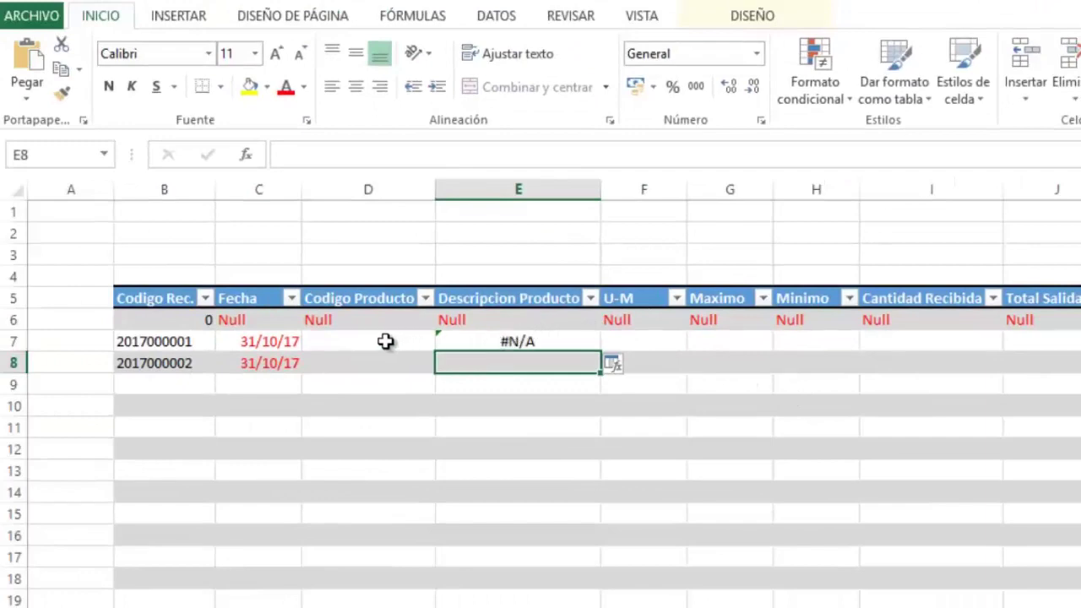
Enter product code 2 in D7 so E7 shows Papel Bond 16, then open E7's formula for editing
{"action": "left_click", "coordinate": [385, 341]}
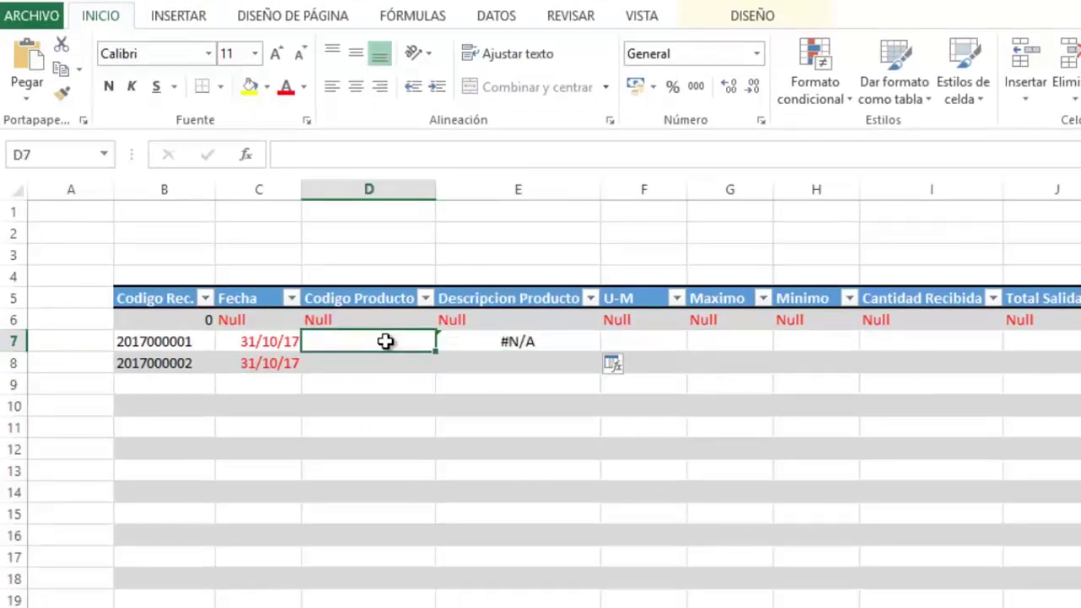
{"action": "type", "text": "2"}
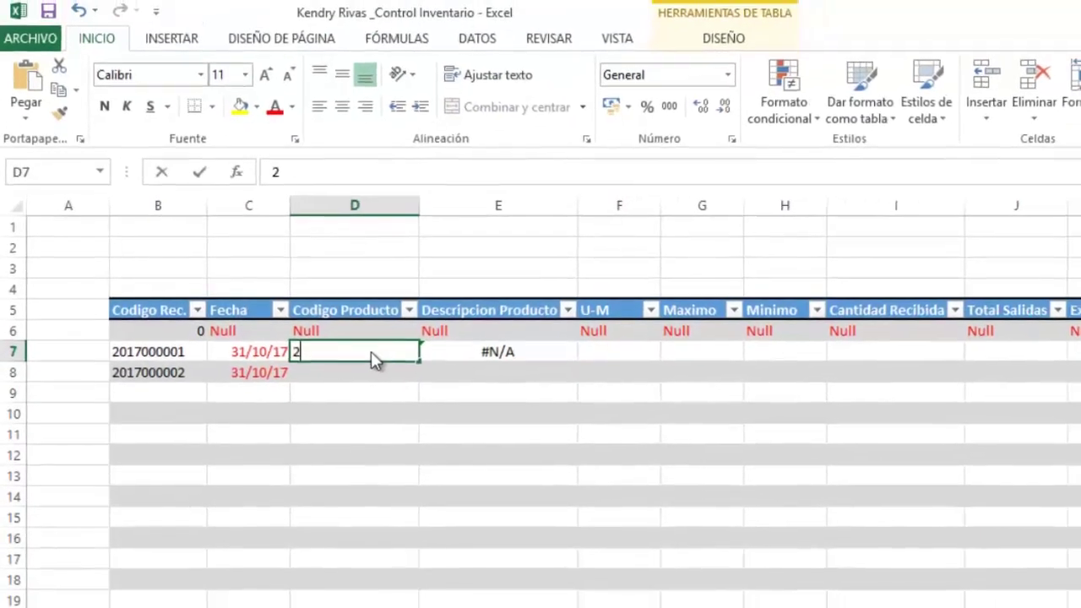
{"action": "key", "text": "Return"}
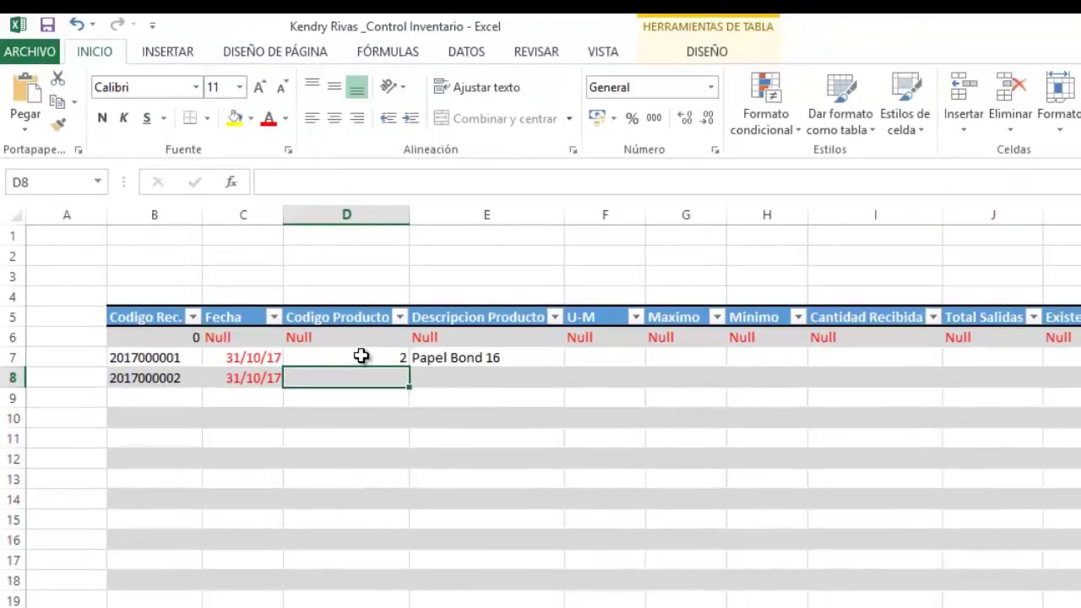
{"action": "left_click", "coordinate": [360, 356]}
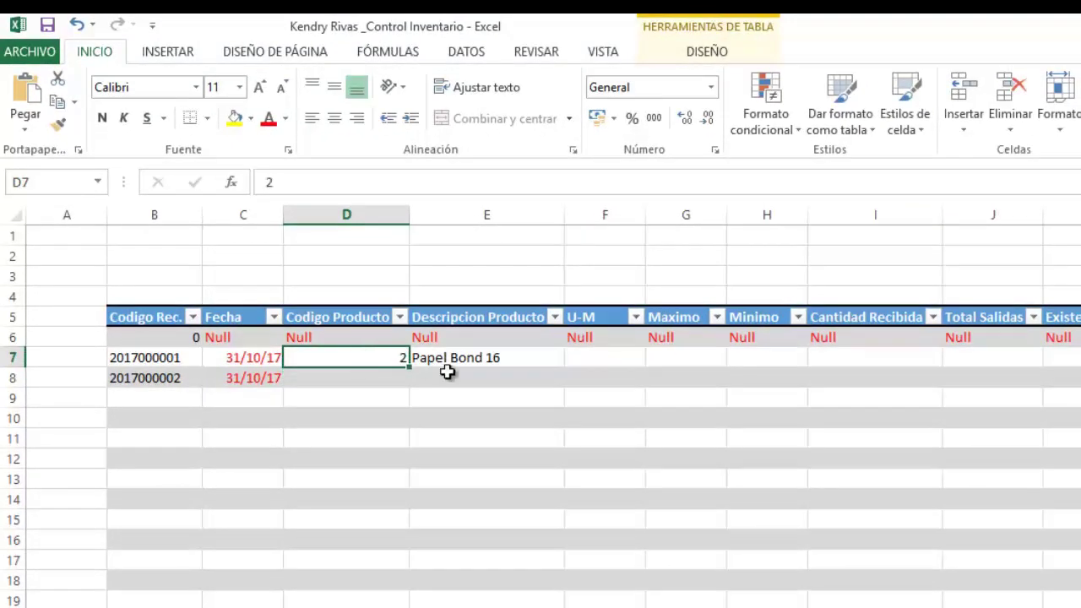
{"action": "left_click", "coordinate": [501, 358]}
{"action": "double_click", "coordinate": [502, 357]}
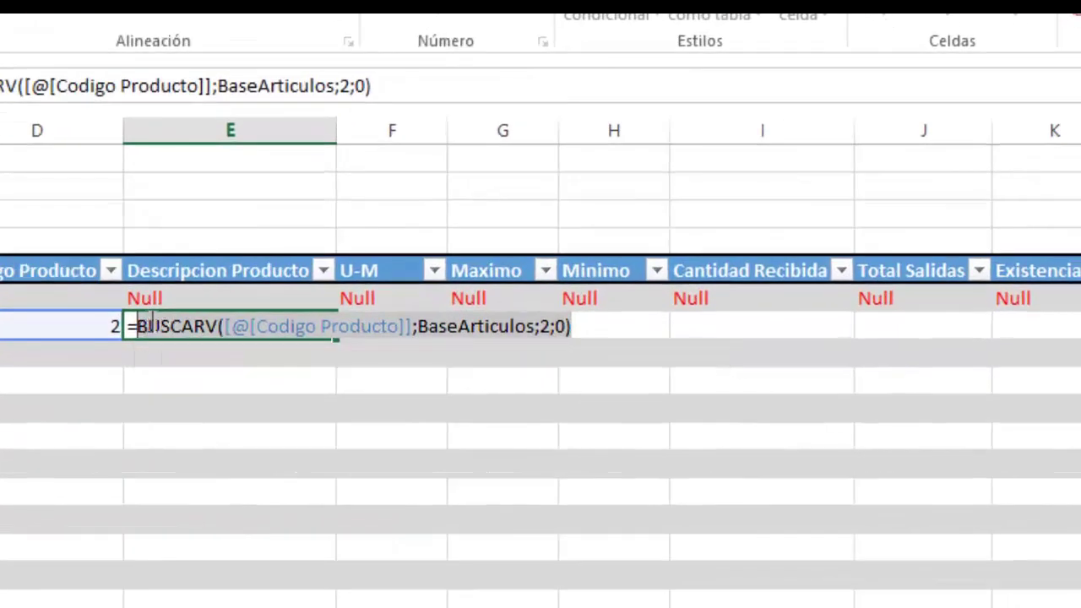
Copy the BUSCARV formula text of E7 from the formula bar
{"action": "right_click", "coordinate": [138, 325]}
{"action": "key", "text": "Escape"}
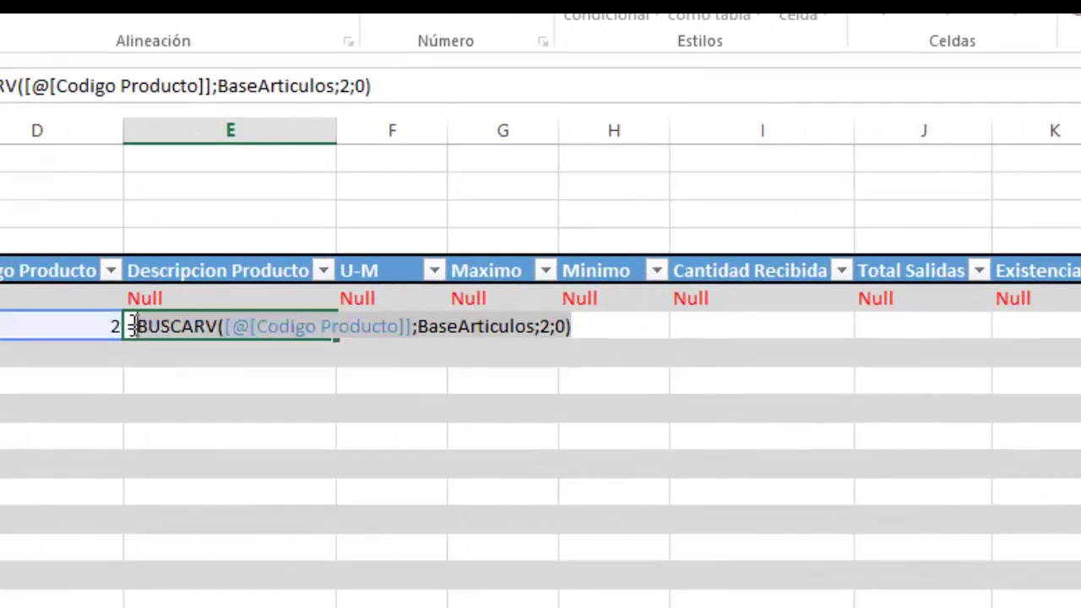
{"action": "left_click_drag", "start_coordinate": [135, 325], "coordinate": [575, 323]}
{"action": "right_click", "coordinate": [530, 326]}
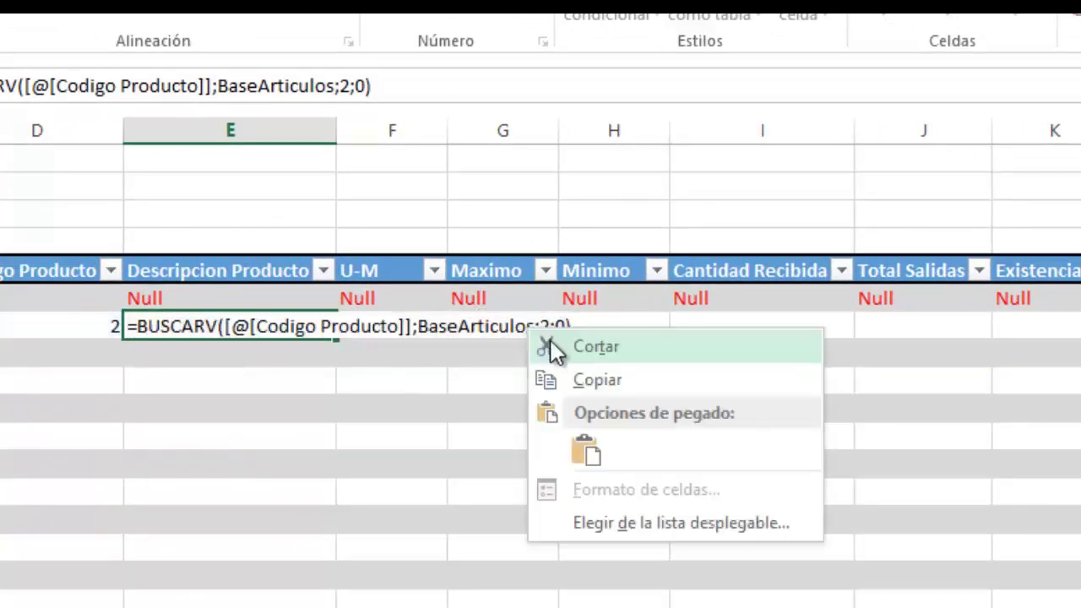
{"action": "left_click", "coordinate": [579, 381]}
{"action": "key", "text": "Return"}
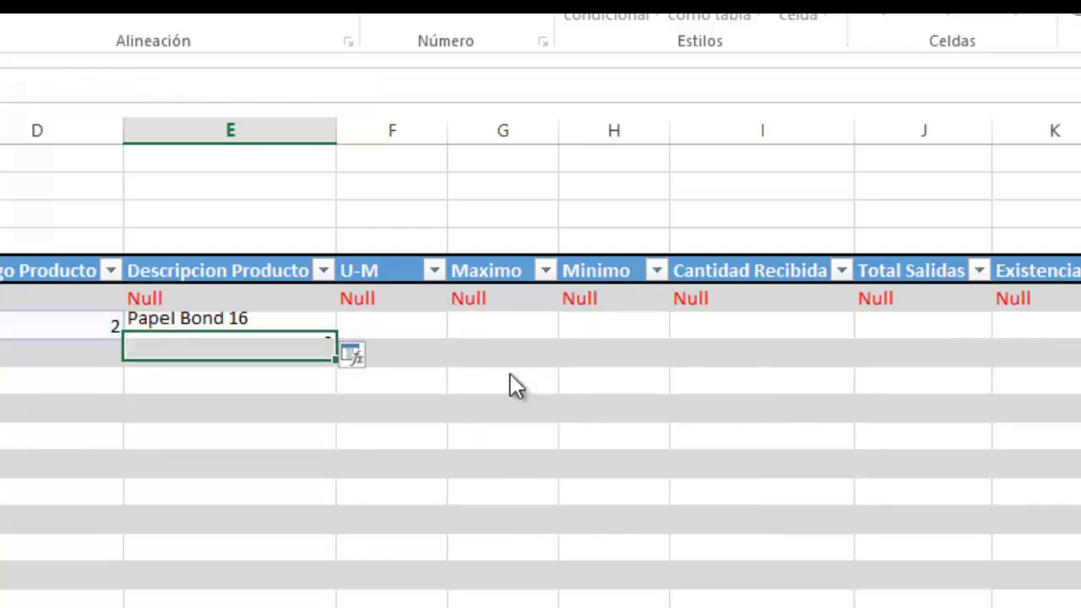
Paste the formula into U-M cell F7 with column index 3, returning Libra
{"action": "left_click", "coordinate": [408, 329]}
{"action": "left_click", "coordinate": [410, 328]}
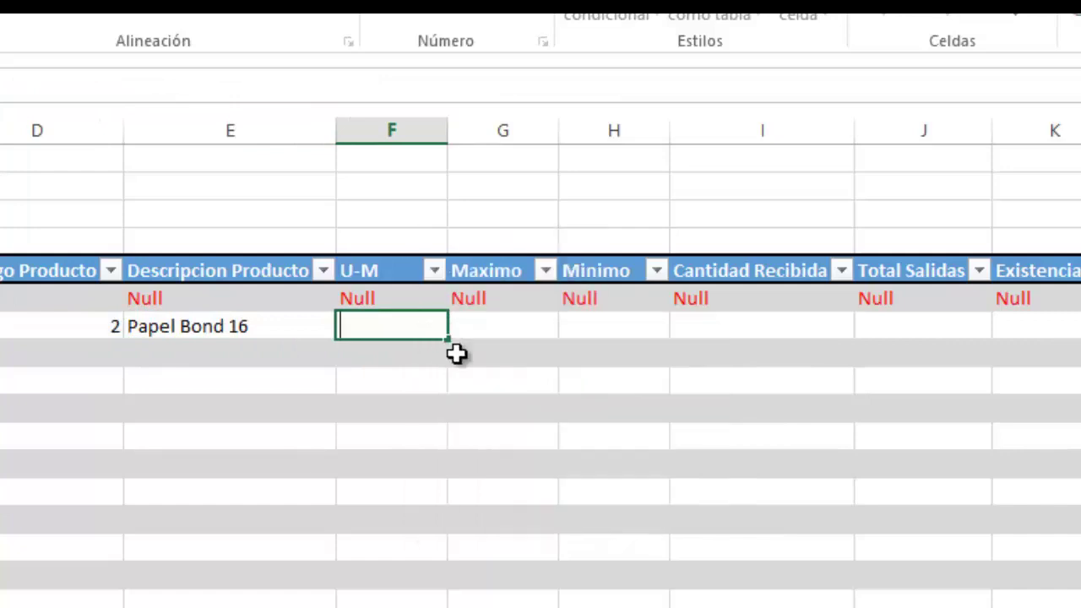
{"action": "right_click", "coordinate": [434, 329]}
{"action": "left_click", "coordinate": [494, 447]}
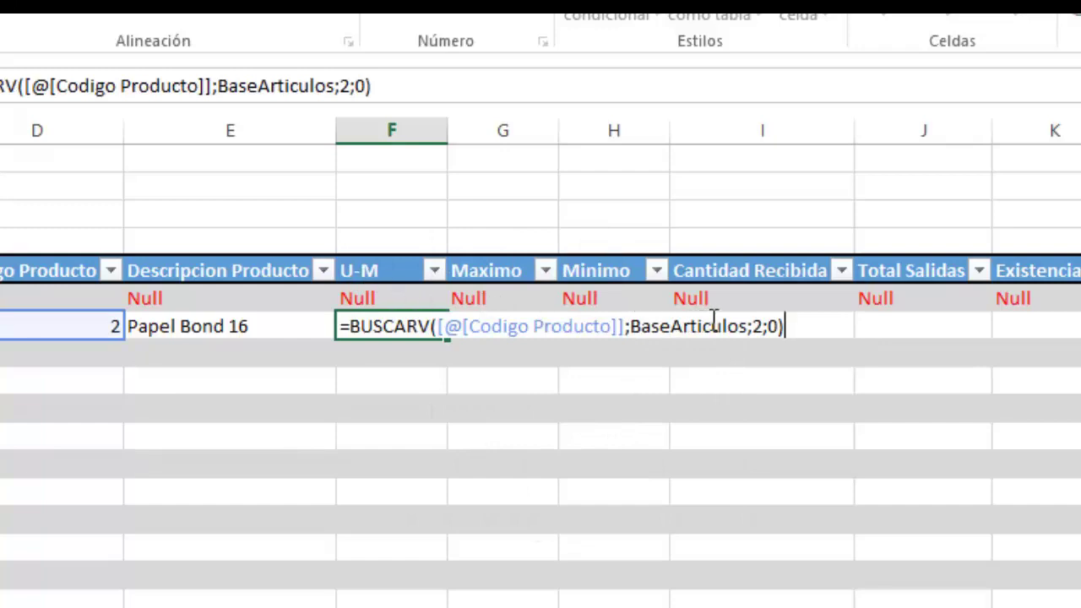
{"action": "left_click", "coordinate": [763, 326]}
{"action": "left_click", "coordinate": [764, 326]}
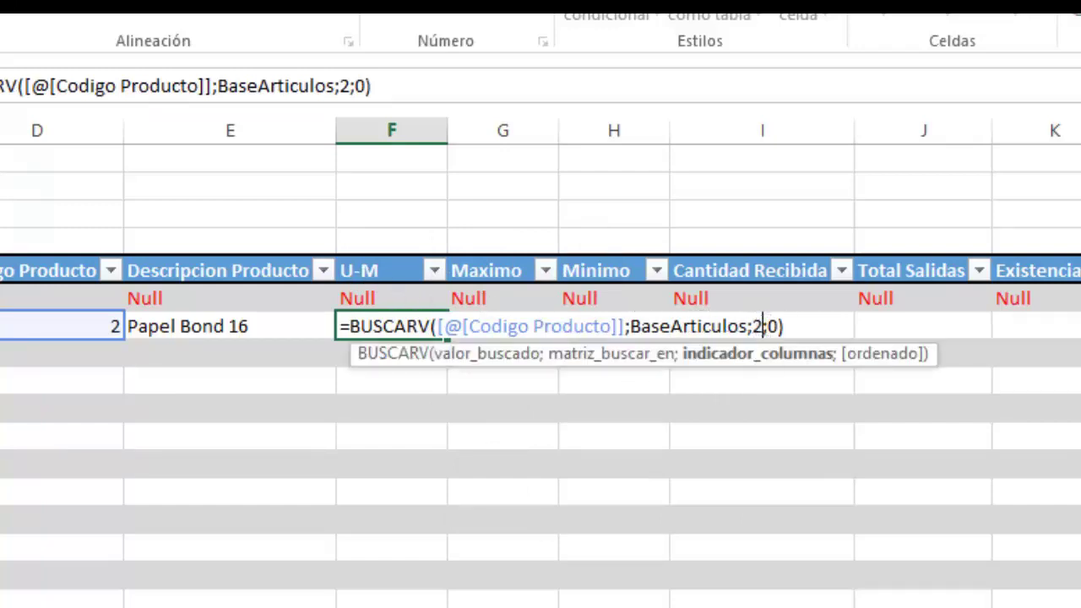
{"action": "key", "text": "BackSpace"}
{"action": "type", "text": "3"}
{"action": "key", "text": "Return"}
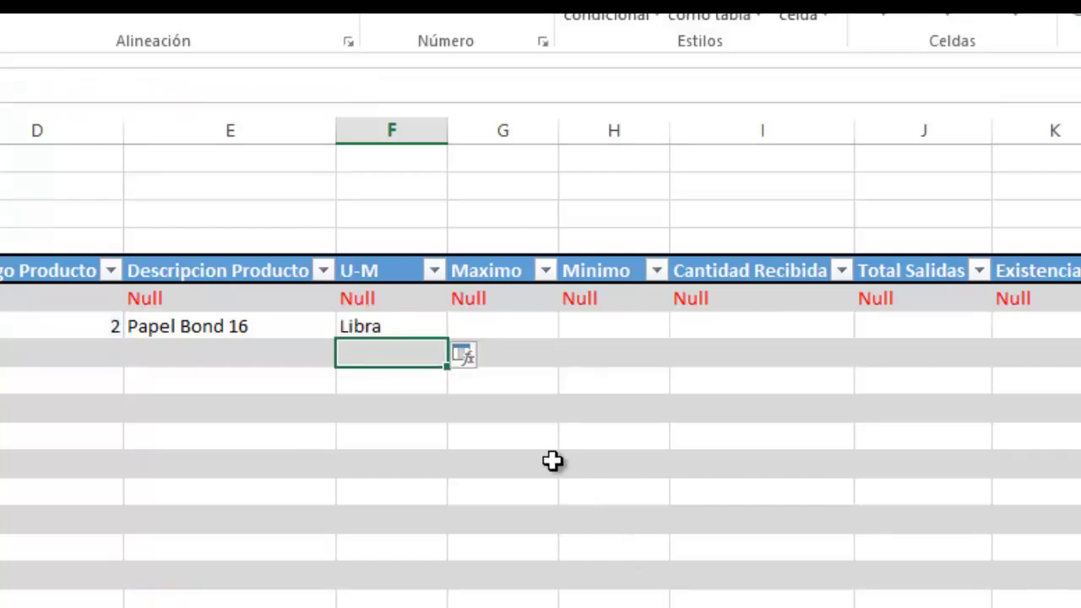
Paste the formula into Maximo cell G7 with column index 5, returning 1000
{"action": "left_click", "coordinate": [473, 319]}
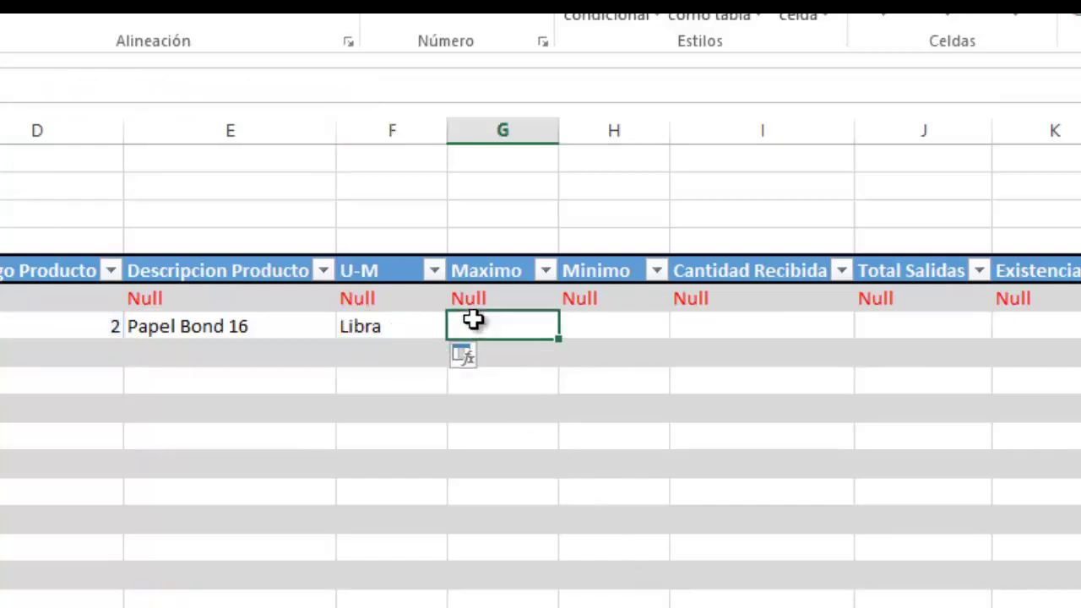
{"action": "right_click", "coordinate": [474, 320]}
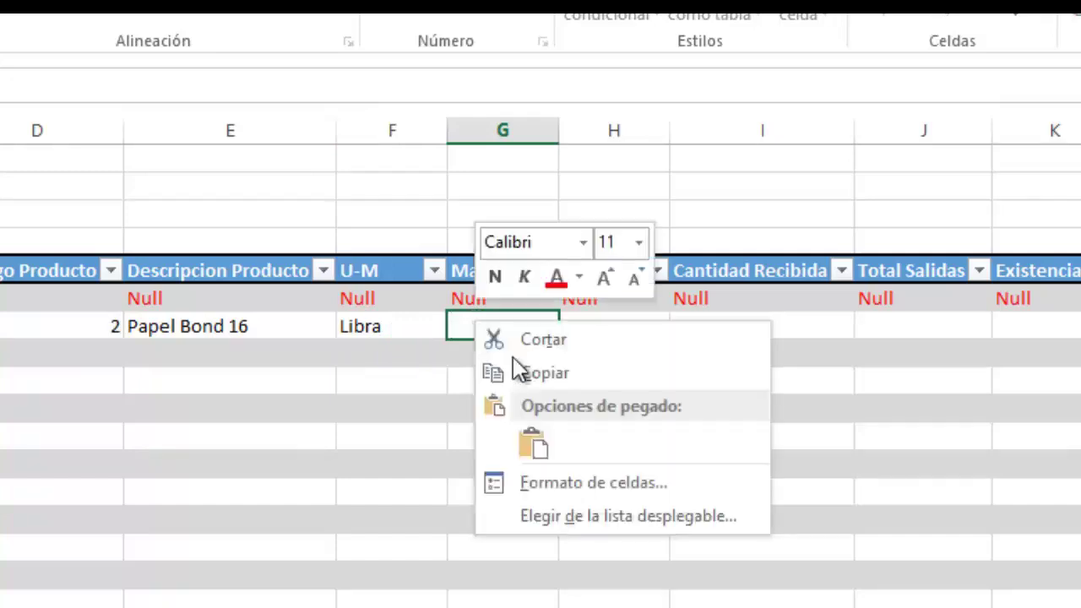
{"action": "left_click", "coordinate": [535, 444]}
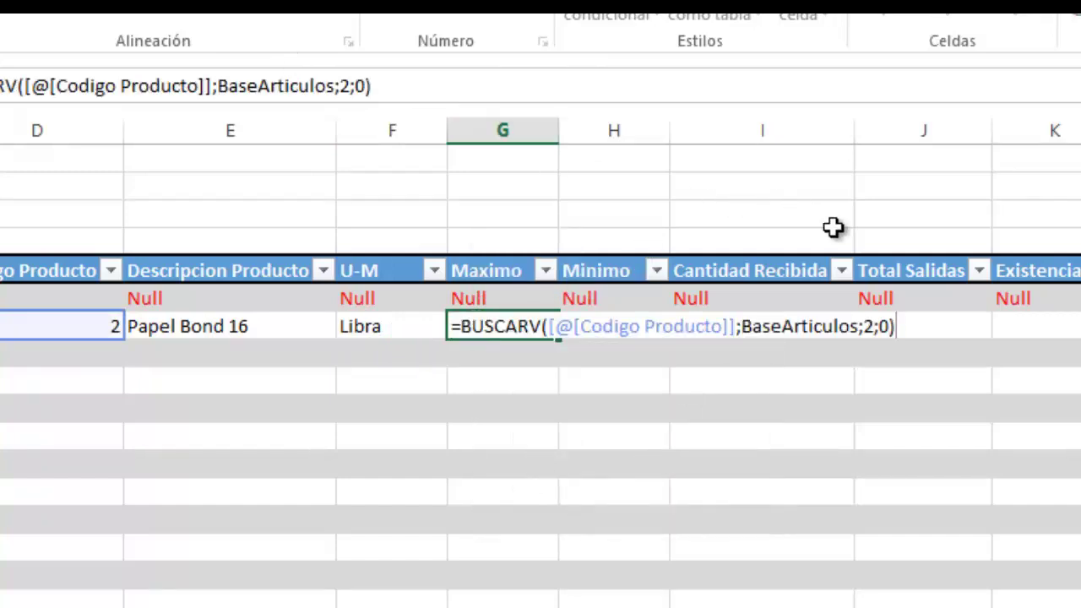
{"action": "left_click", "coordinate": [877, 326]}
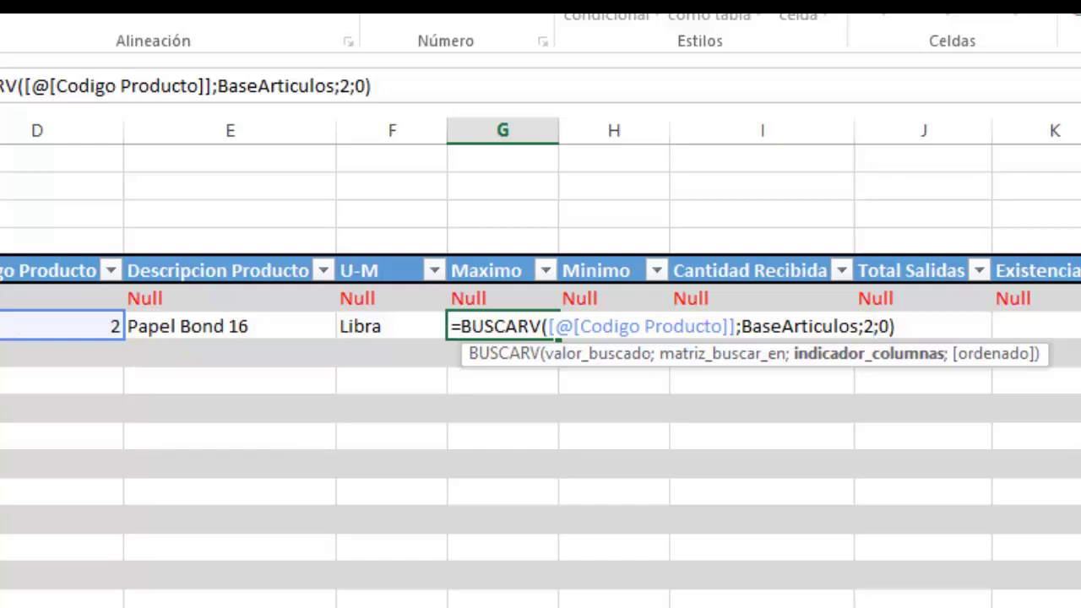
{"action": "key", "text": "BackSpace"}
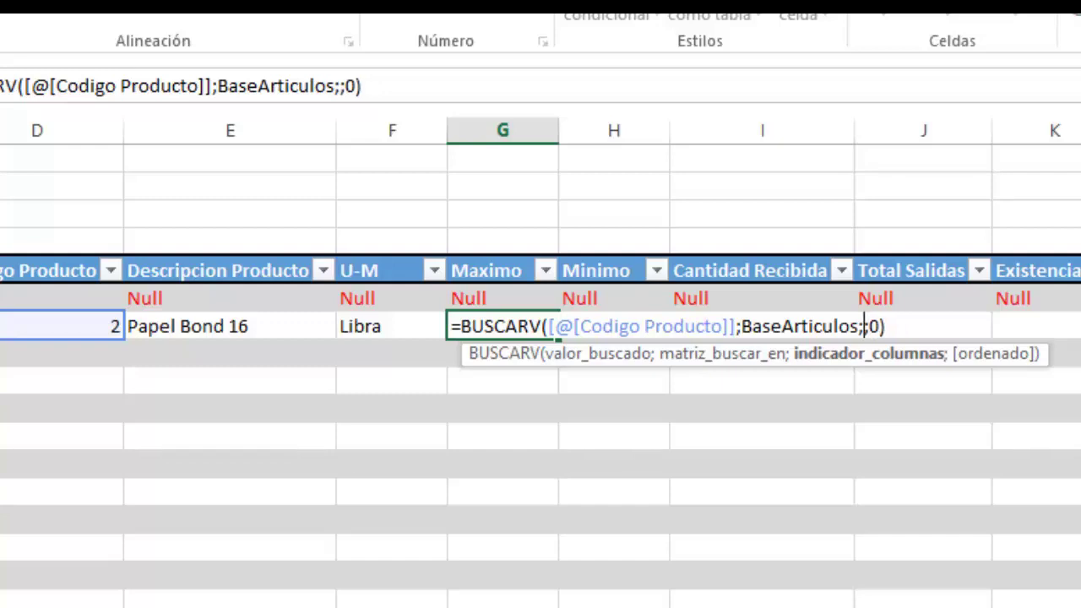
{"action": "type", "text": "5"}
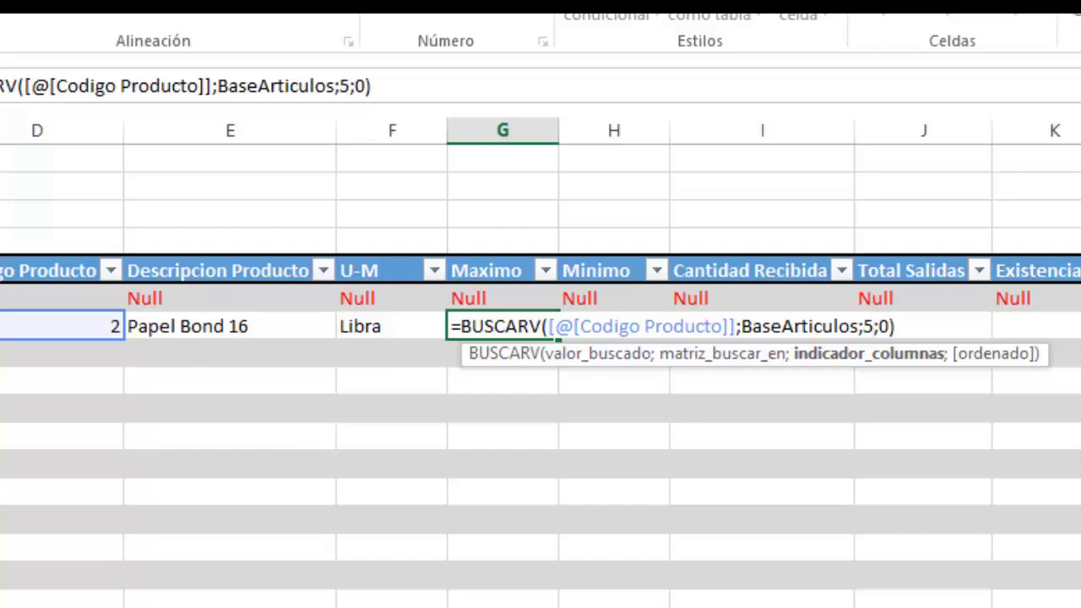
{"action": "key", "text": "Return"}
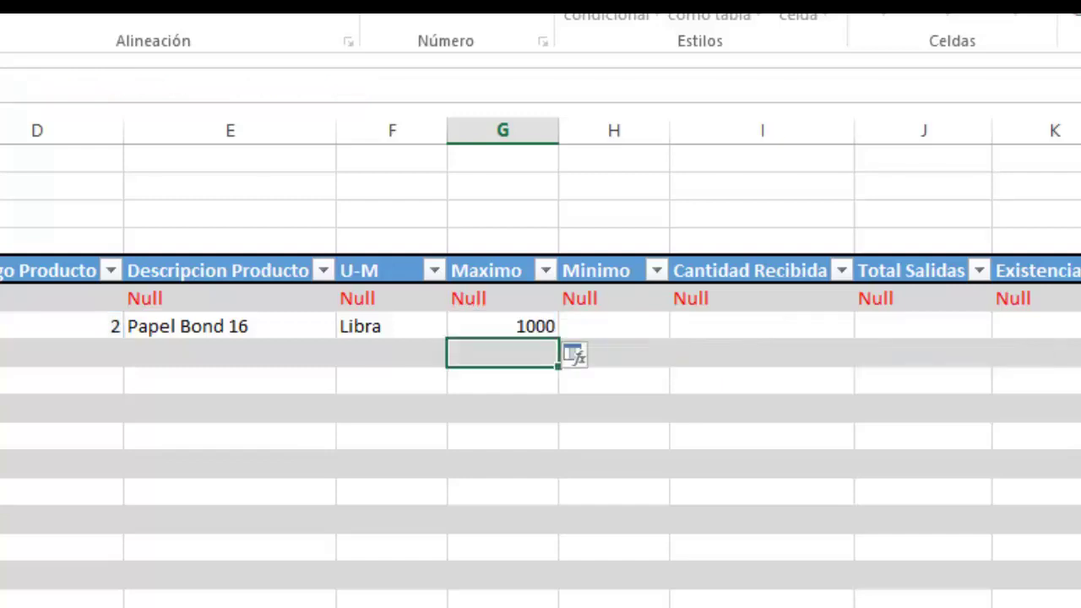
Paste the formula into Minimo cell H7 with column index 6, returning 250
{"action": "double_click", "coordinate": [575, 321]}
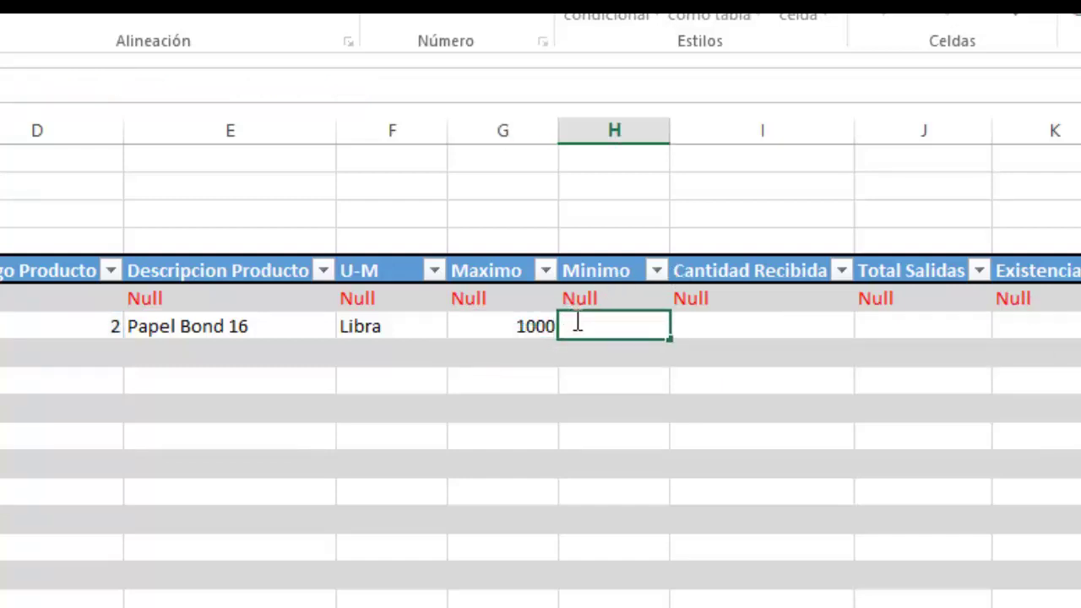
{"action": "type", "text": "=BUSCARV([@[Codigo Producto]];BaseArticulos;2;0)"}
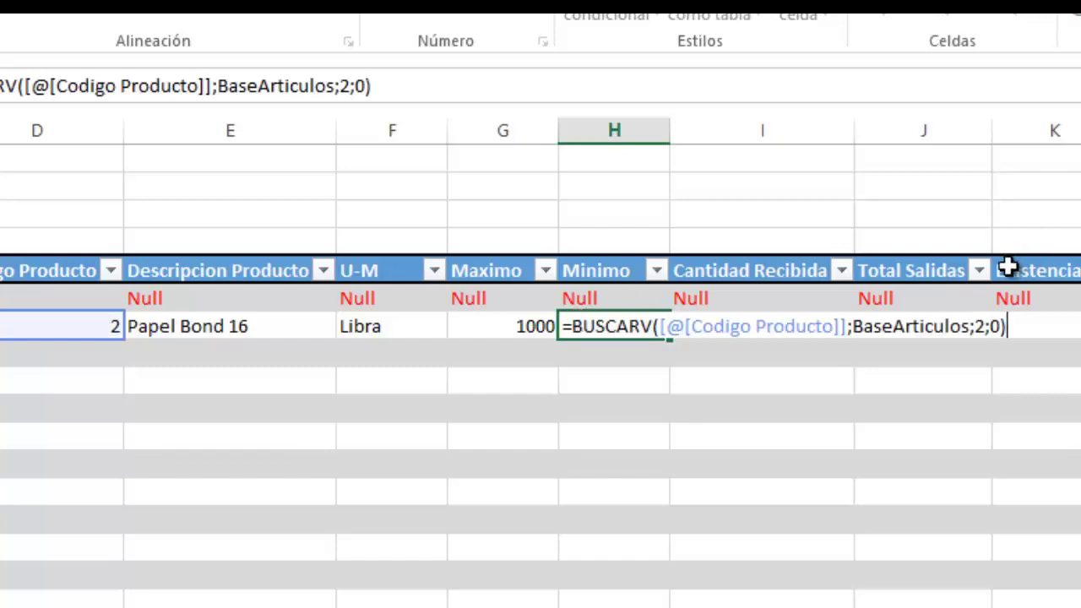
{"action": "left_click", "coordinate": [984, 326]}
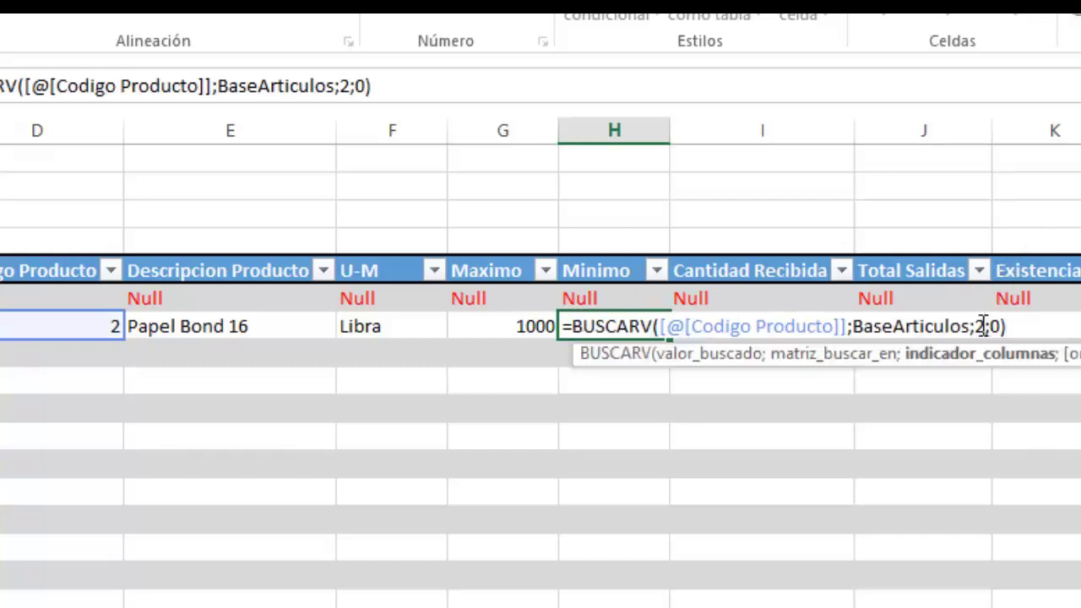
{"action": "key", "text": "BackSpace"}
{"action": "type", "text": "6"}
{"action": "key", "text": "Return"}
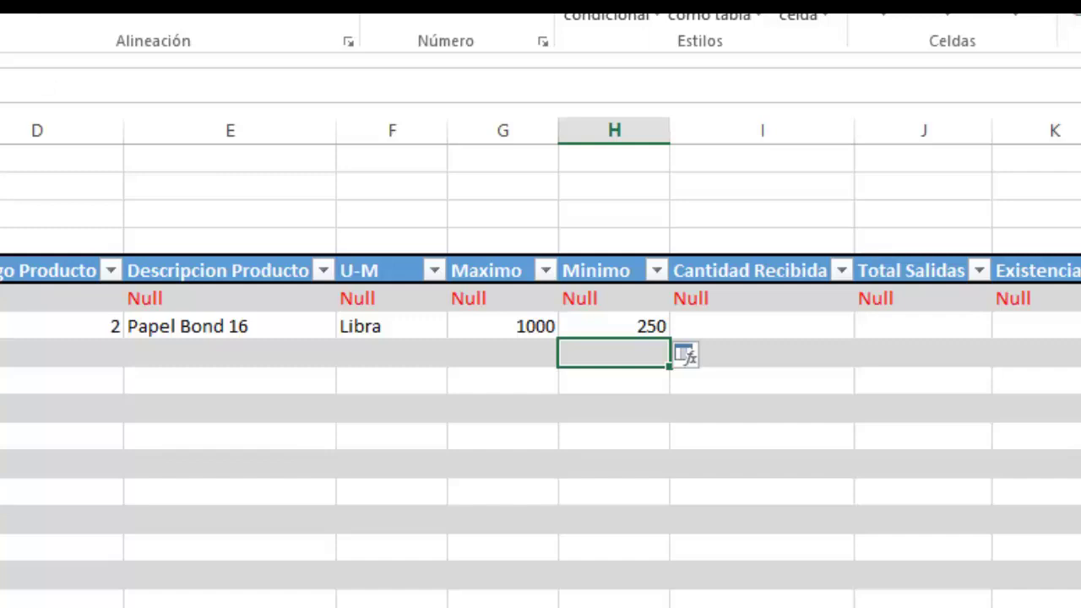
{"action": "left_click", "coordinate": [606, 331]}
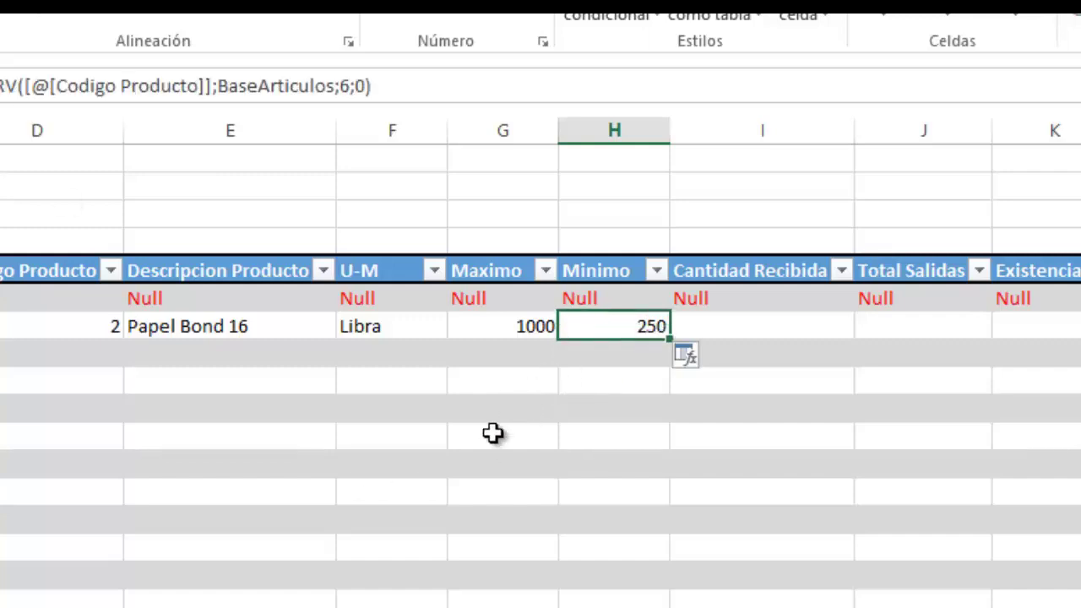
Start a SUMAR.SI formula in Total Salidas cell J7 by typing =suma and picking it from autocomplete
{"action": "left_click", "coordinate": [744, 330]}
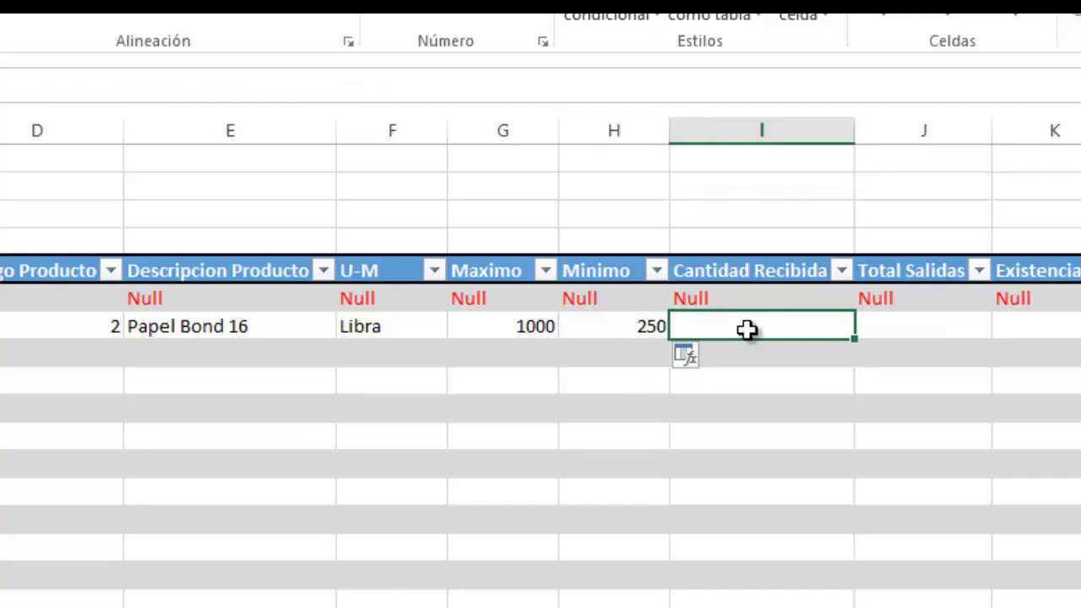
{"action": "left_click", "coordinate": [884, 333]}
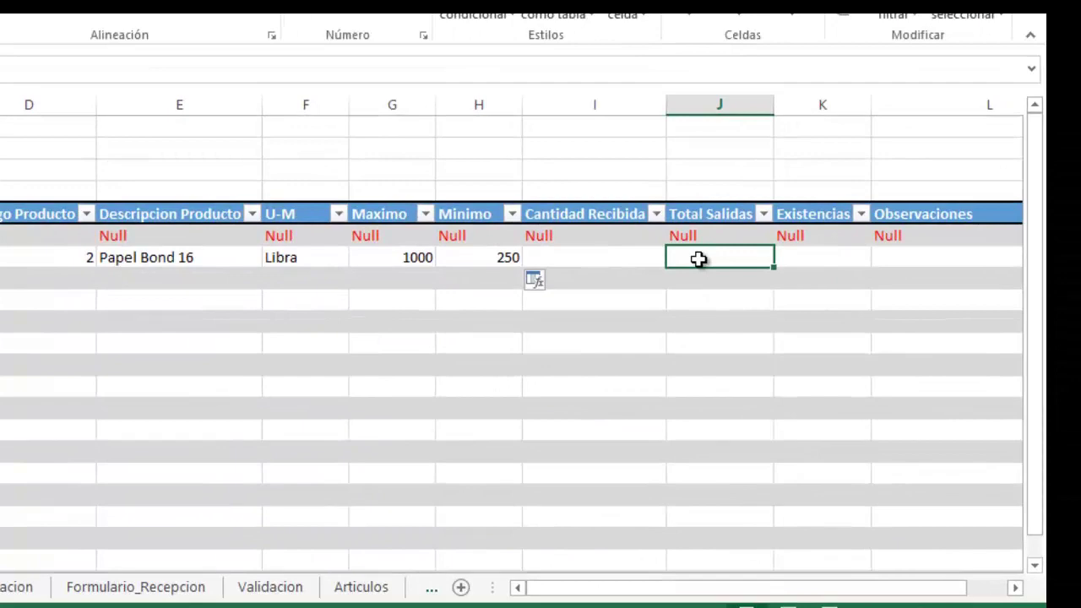
{"action": "type", "text": "="}
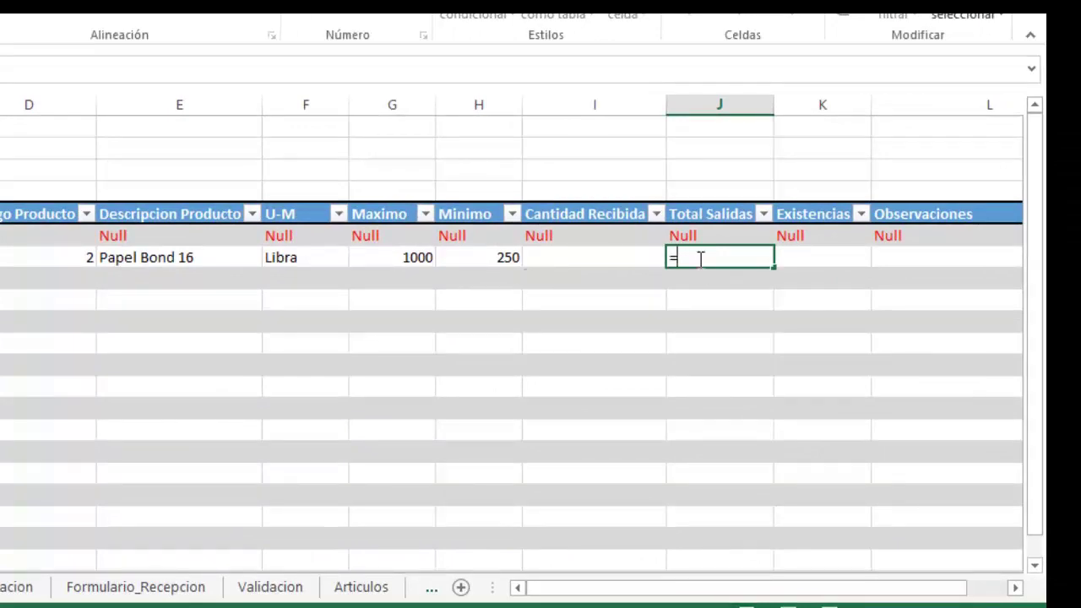
{"action": "type", "text": "suma"}
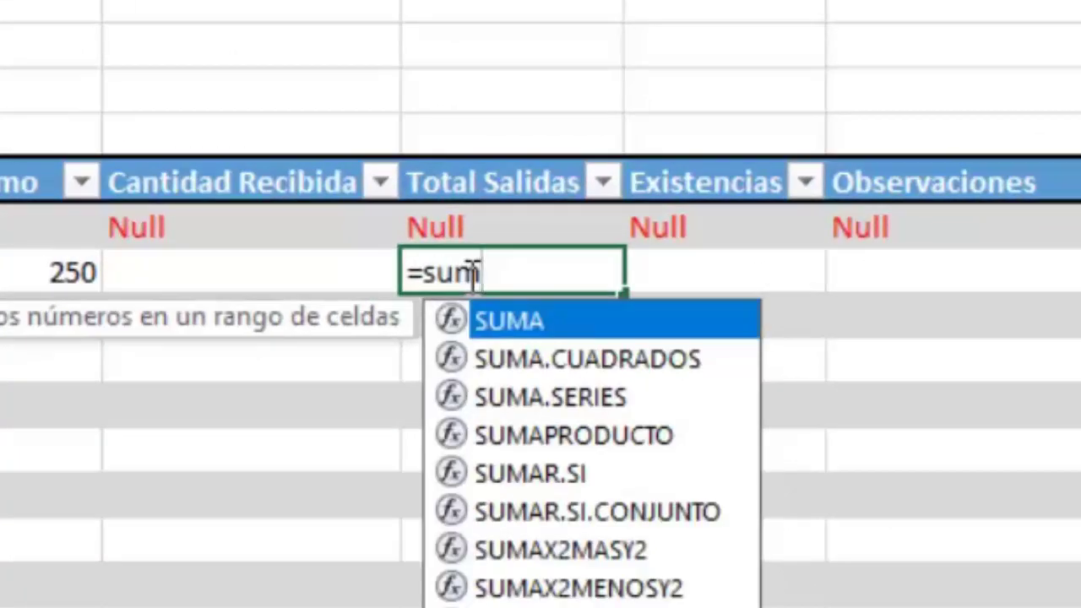
{"action": "double_click", "coordinate": [550, 472]}
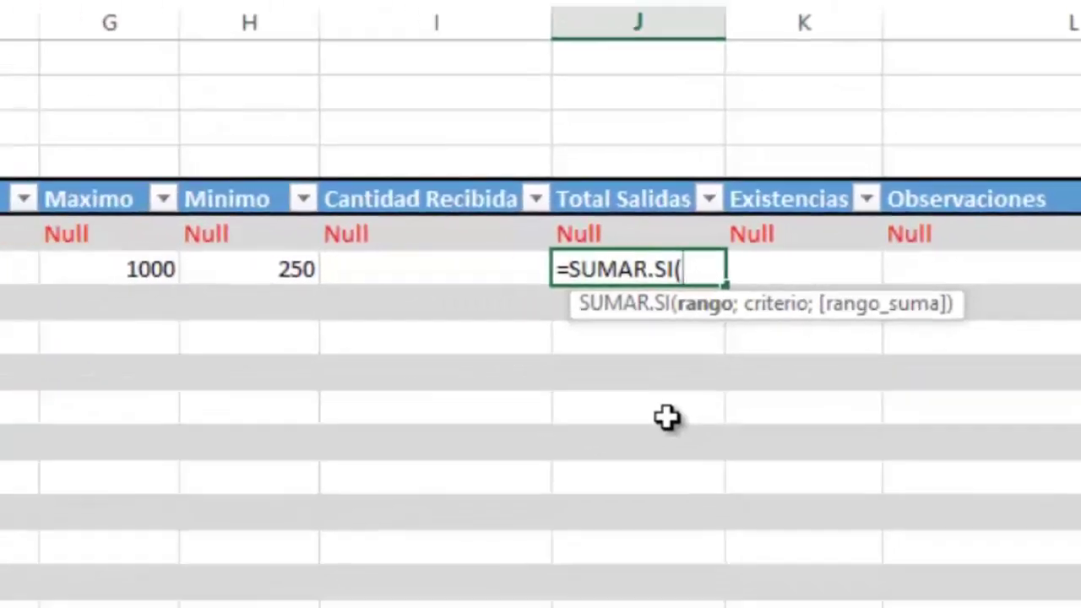
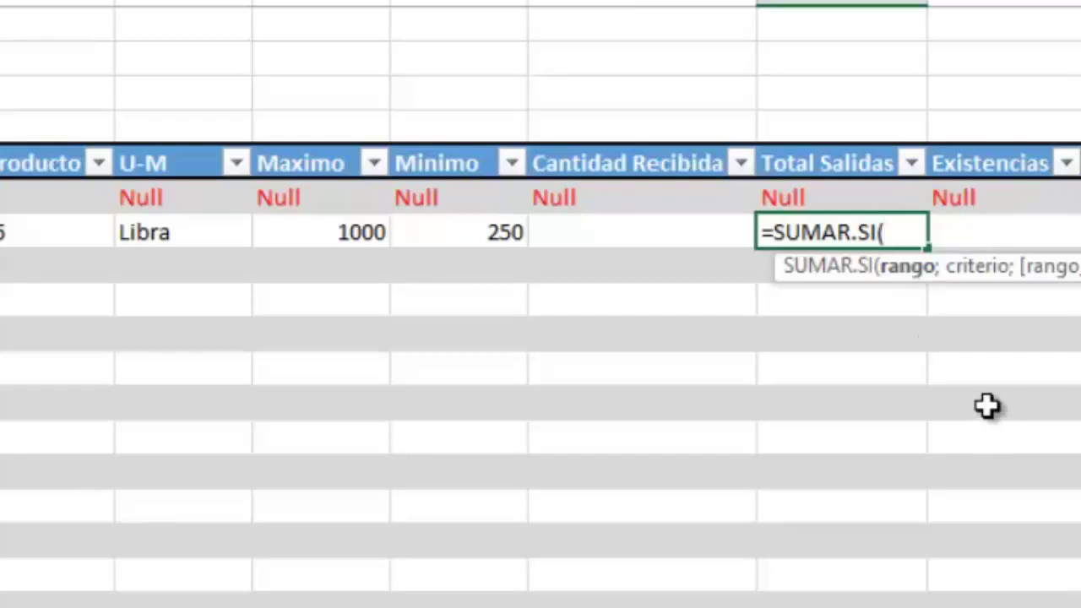
Complete J7 as =SUMAR.SI(CodigoRecSal;[@[Codigo Rec.]];CantidadSal), returning 0, then review the B7 code formula
{"action": "type", "text": "cod"}
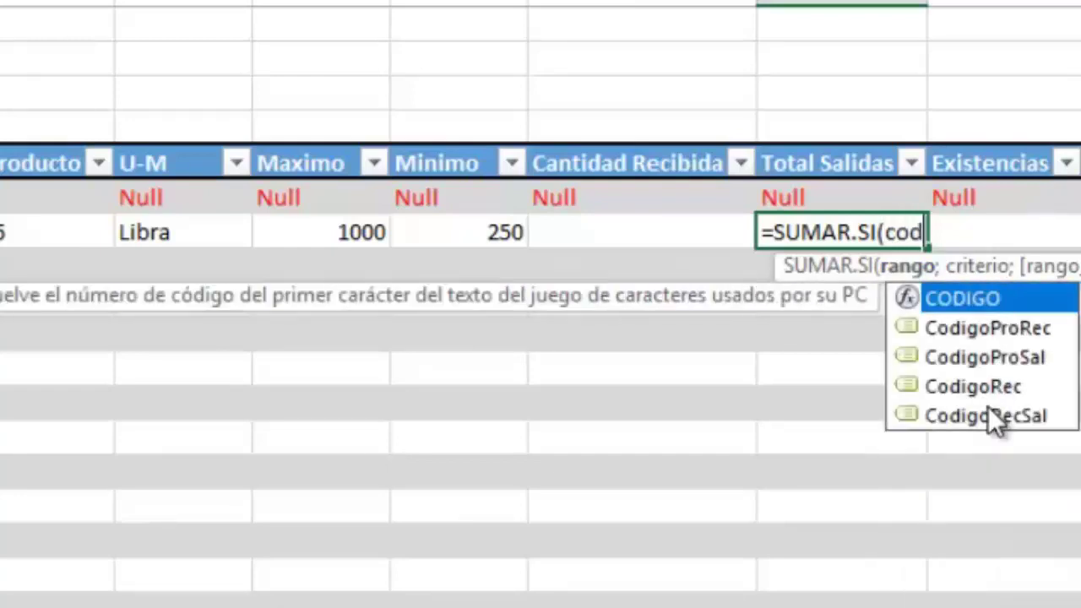
{"action": "type", "text": "i"}
{"action": "double_click", "coordinate": [1016, 417]}
{"action": "type", "text": ";"}
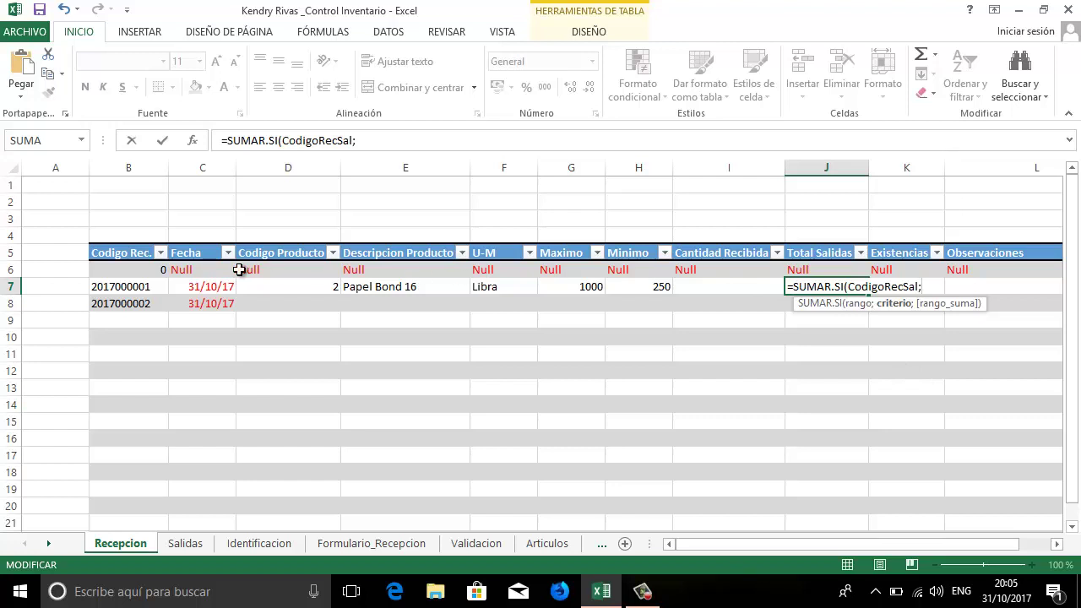
{"action": "left_click", "coordinate": [123, 286]}
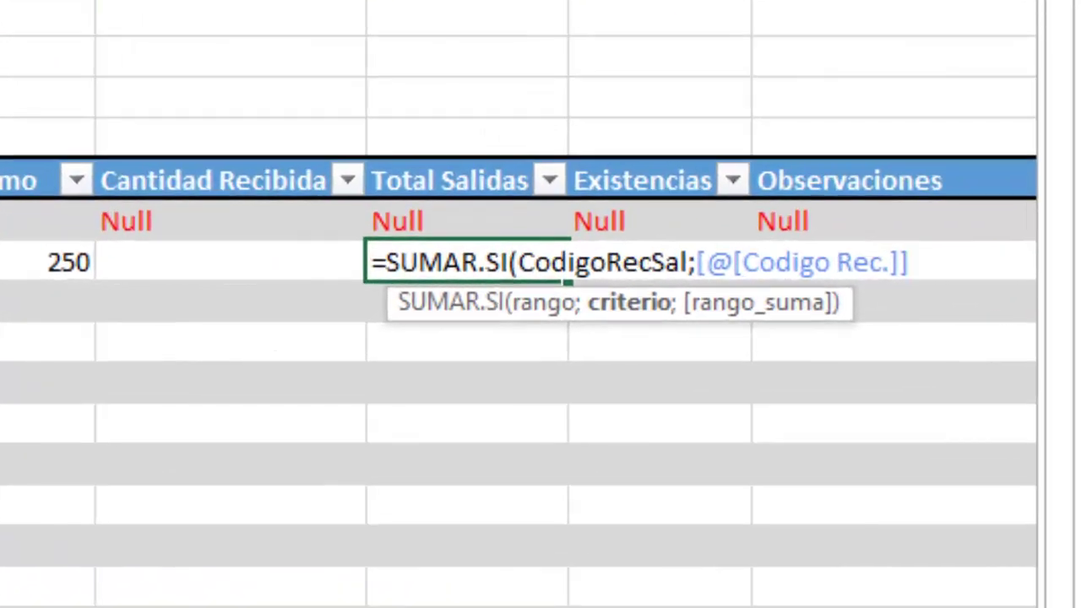
{"action": "type", "text": ";"}
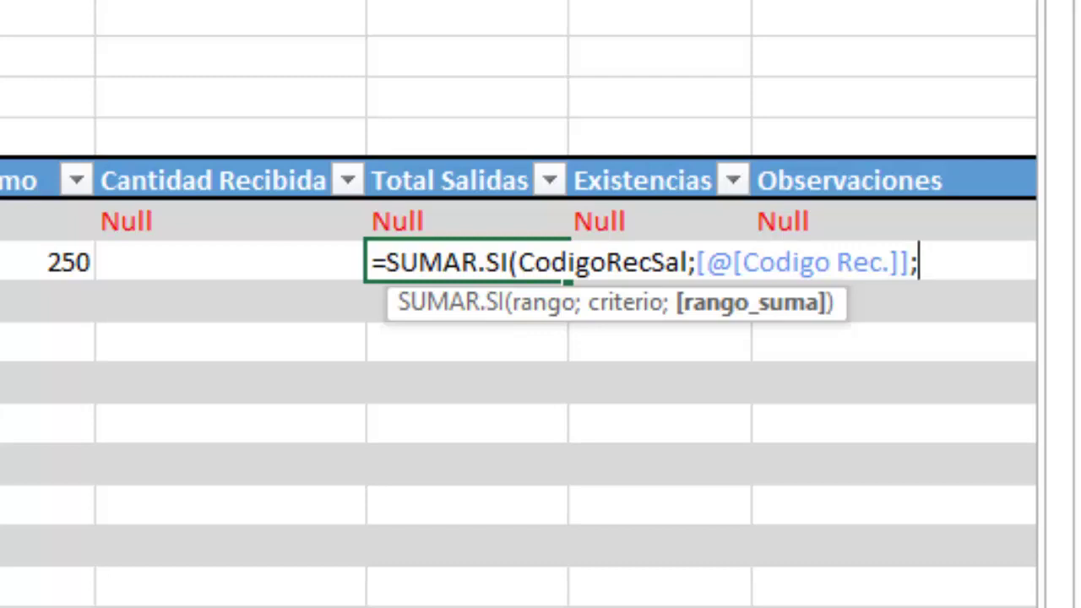
{"action": "type", "text": "c"}
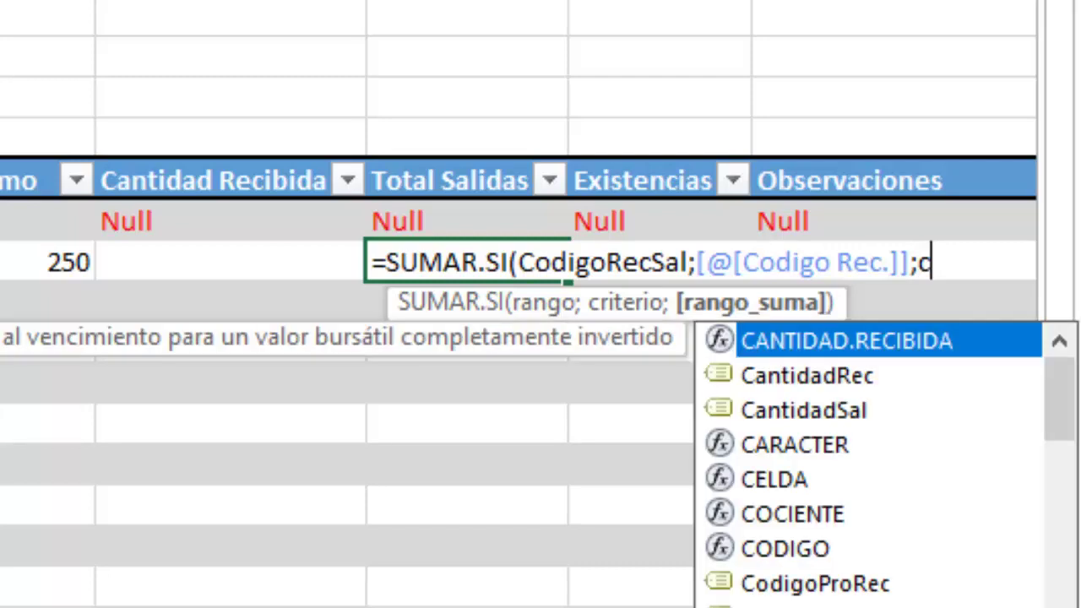
{"action": "type", "text": "a"}
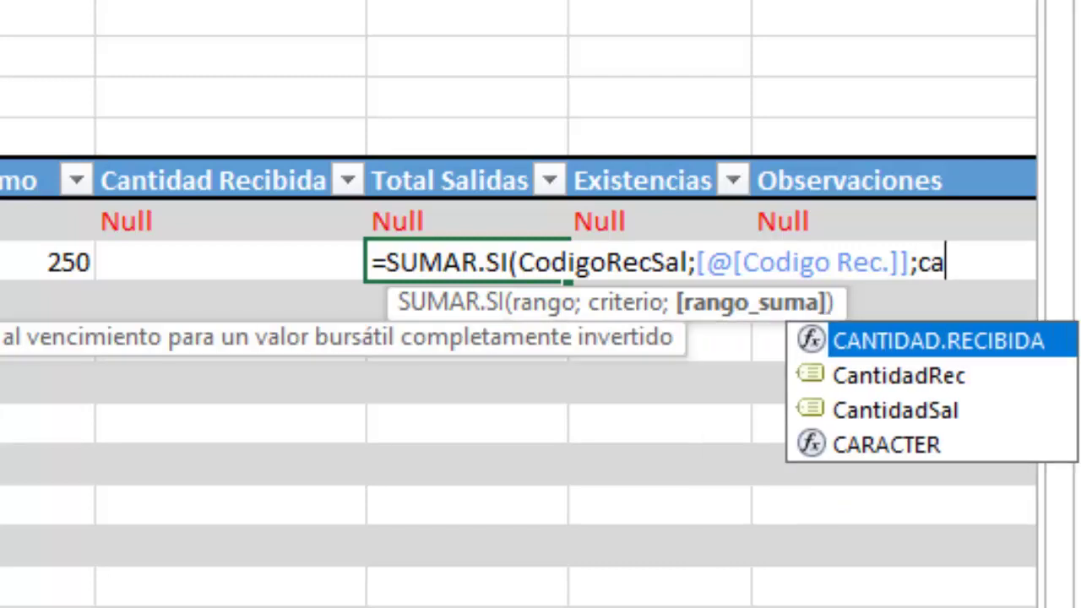
{"action": "double_click", "coordinate": [900, 414]}
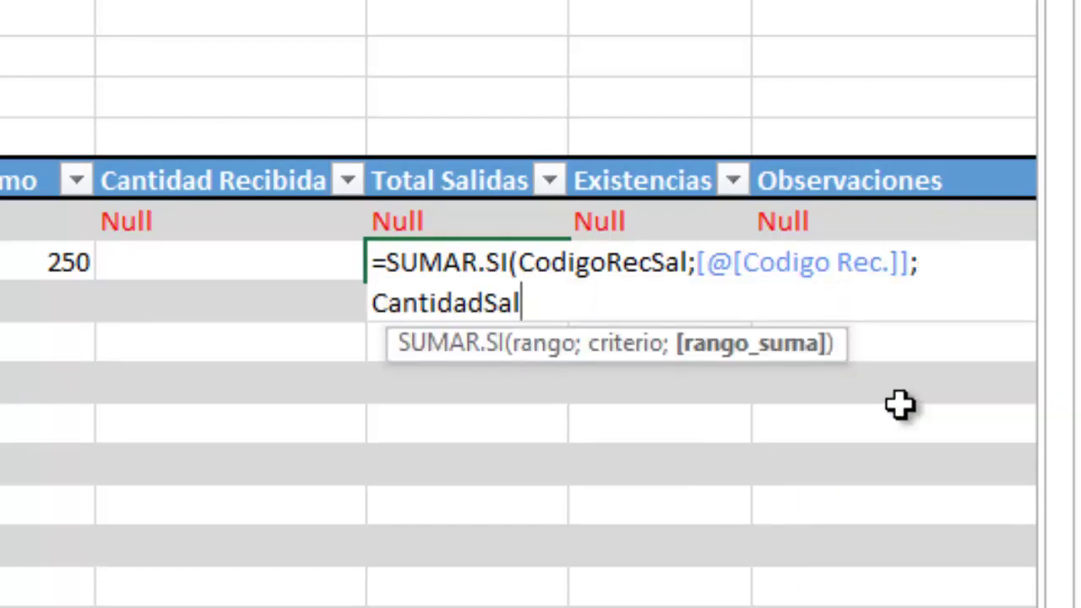
{"action": "type", "text": ")"}
{"action": "key", "text": "Return"}
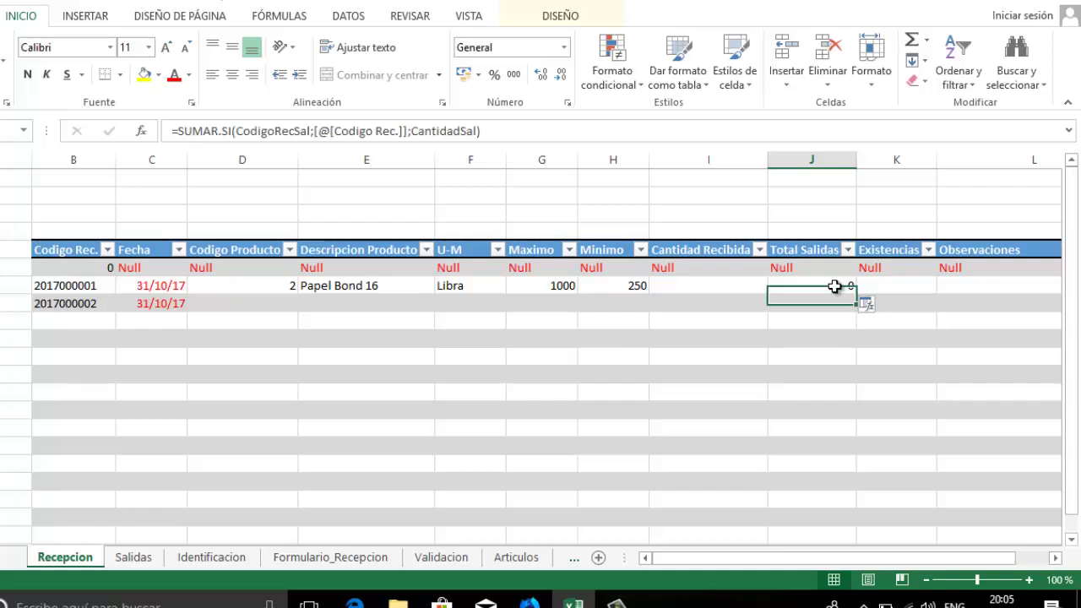
{"action": "left_click", "coordinate": [834, 287]}
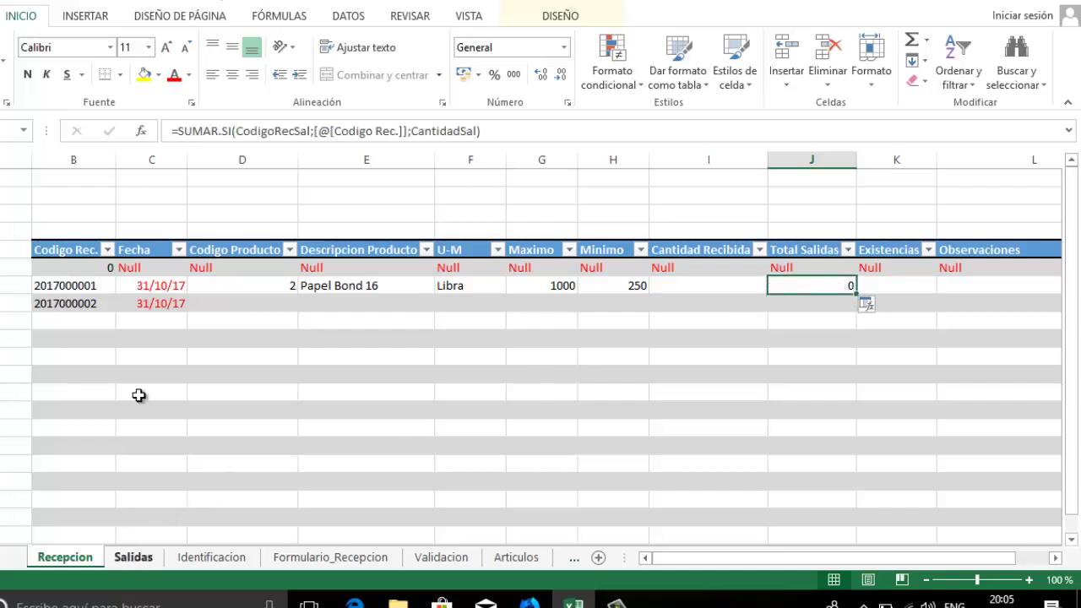
{"action": "left_click", "coordinate": [99, 286]}
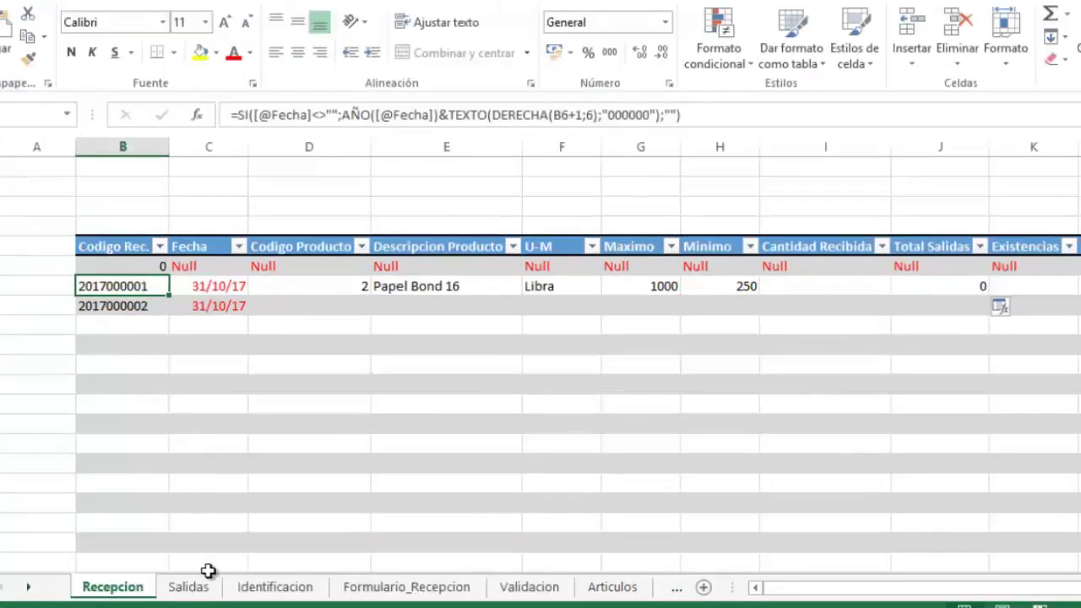
{"action": "left_click", "coordinate": [206, 590]}
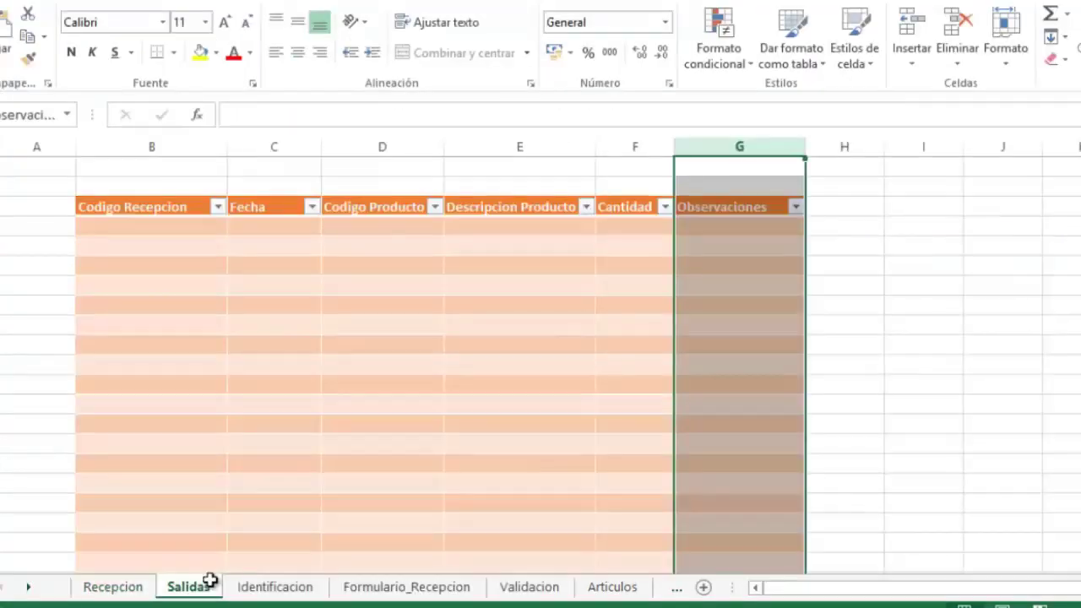
{"action": "left_click", "coordinate": [150, 229]}
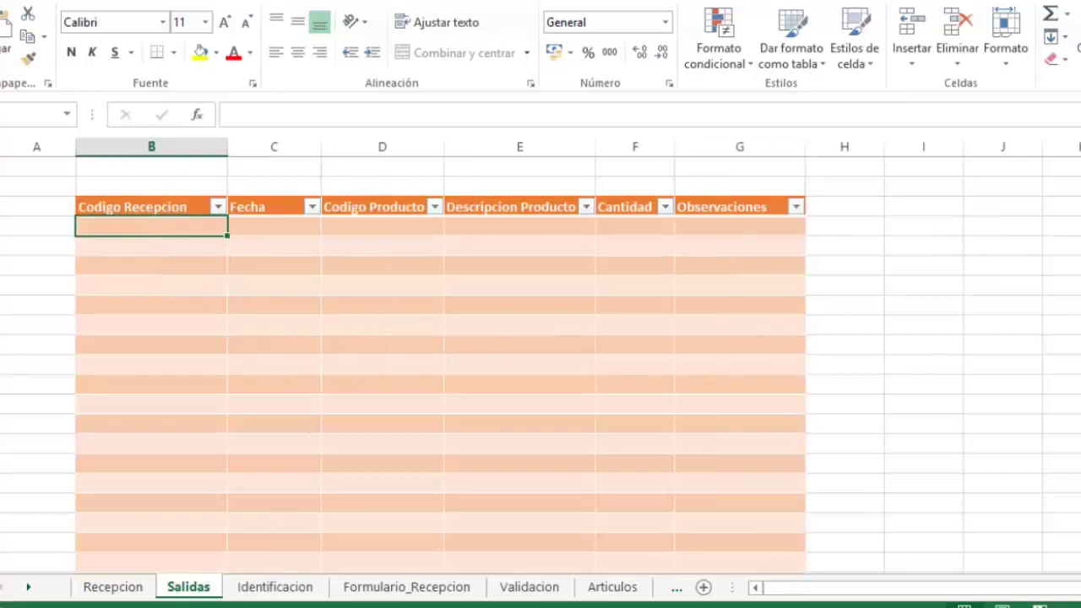
{"action": "type", "text": "20"}
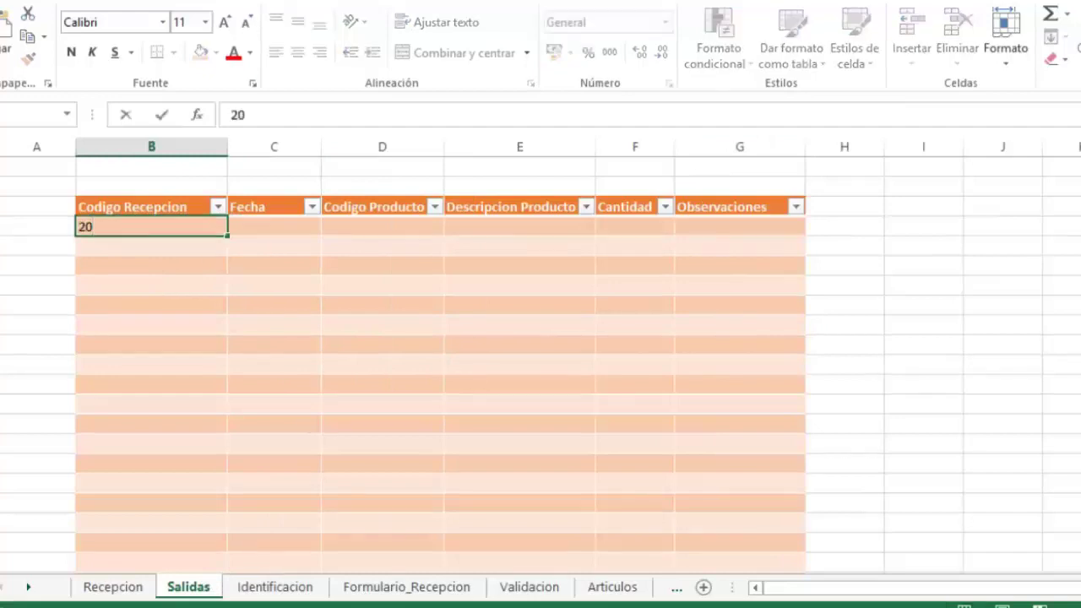
{"action": "type", "text": "170000"}
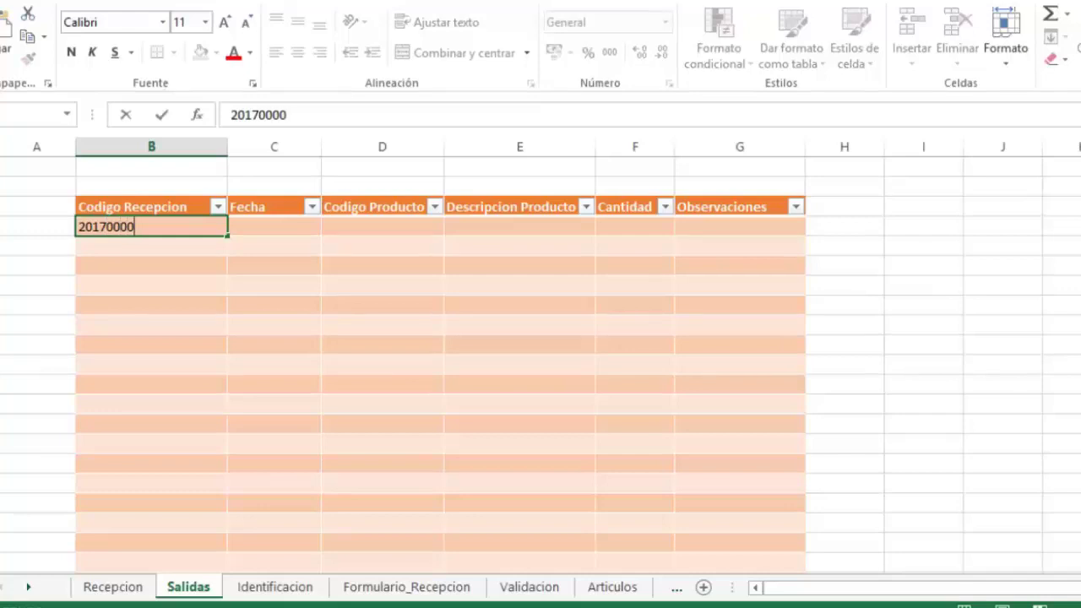
{"action": "type", "text": "001"}
{"action": "key", "text": "Tab"}
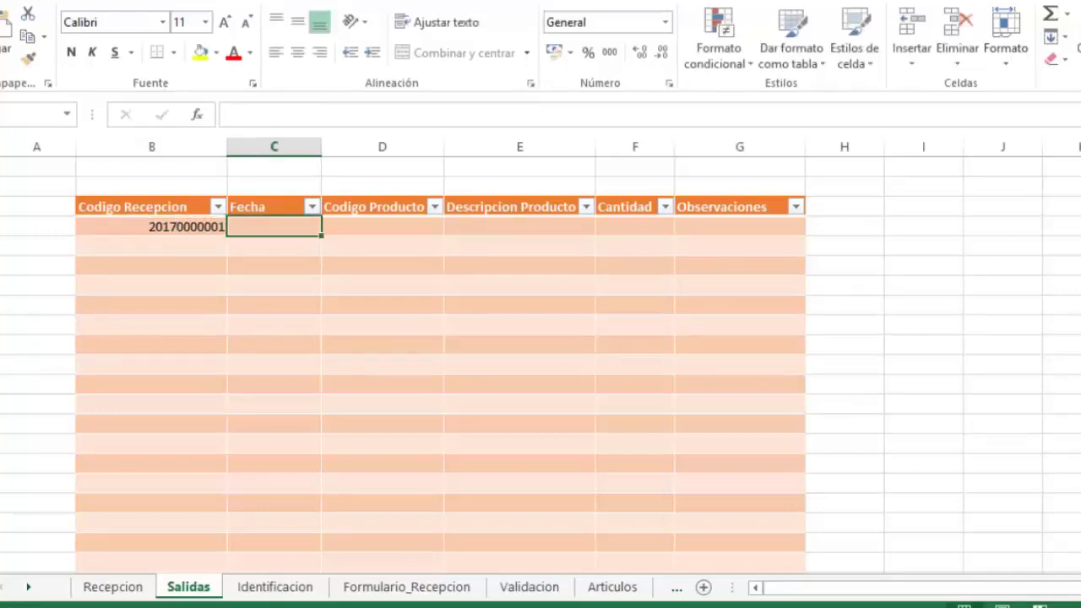
{"action": "key", "text": "Tab"}
{"action": "key", "text": "Tab"}
{"action": "key", "text": "Tab"}
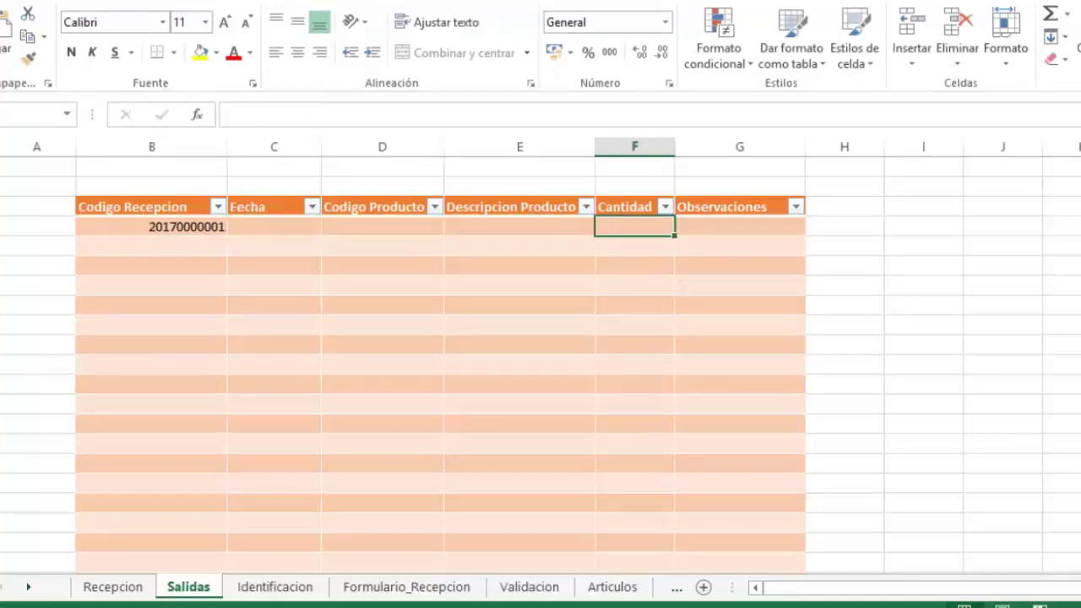
{"action": "type", "text": "200"}
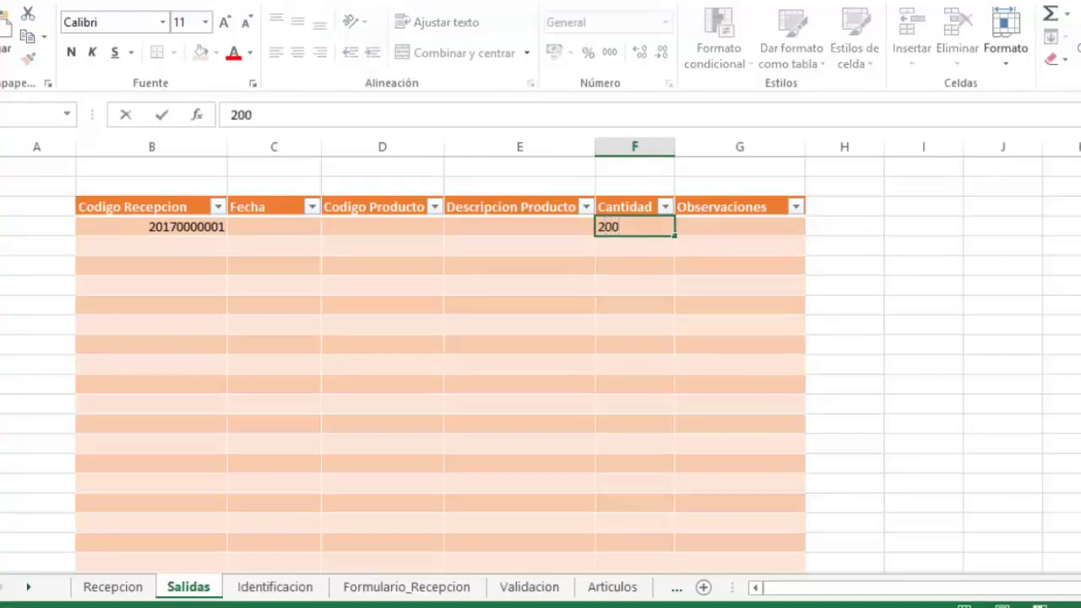
{"action": "key", "text": "Return"}
{"action": "key", "text": "ctrl+Page_Up"}
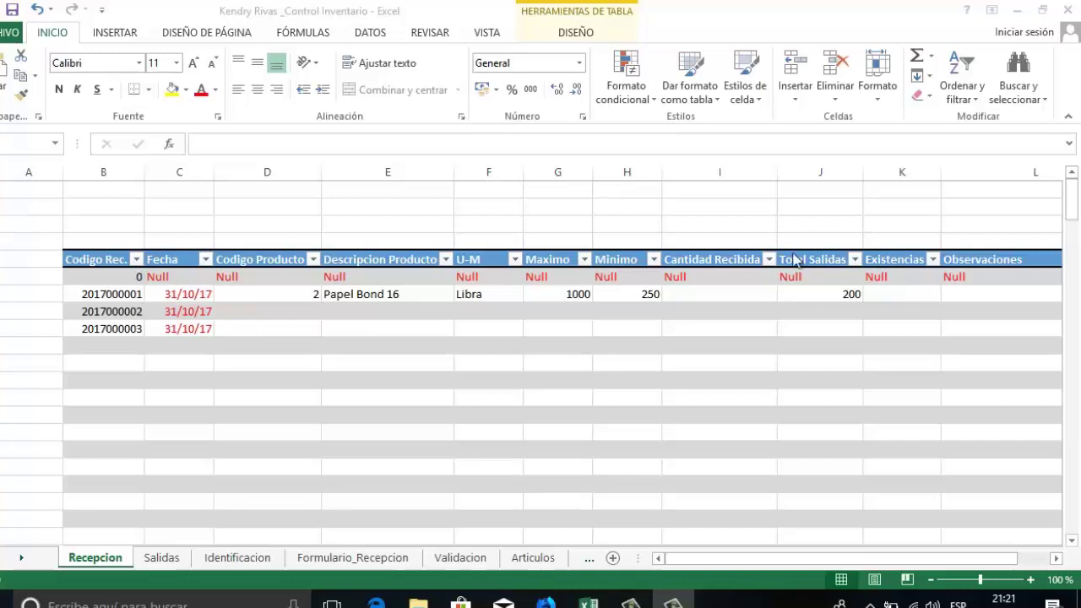
Enter 1500 as the first entry's Cantidad Recibida
{"action": "left_click", "coordinate": [739, 297]}
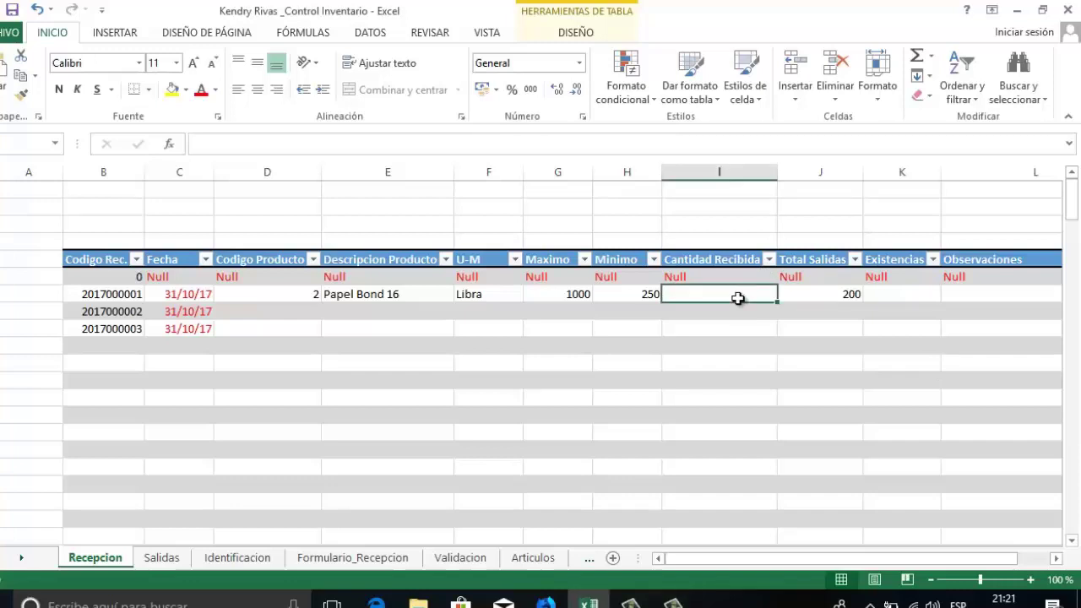
{"action": "type", "text": "1"}
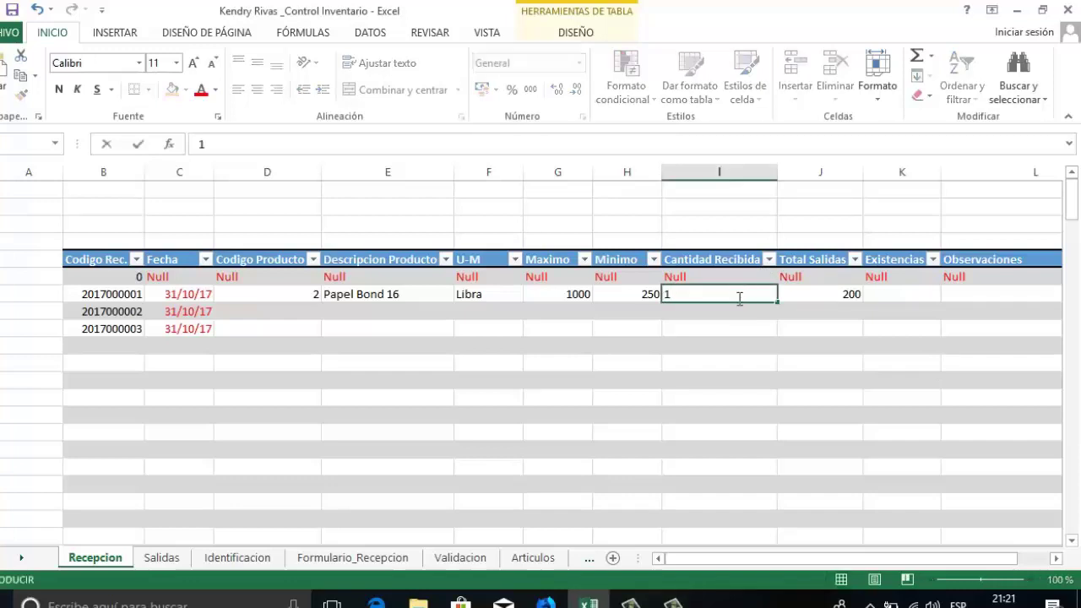
{"action": "type", "text": "500"}
{"action": "key", "text": "Tab"}
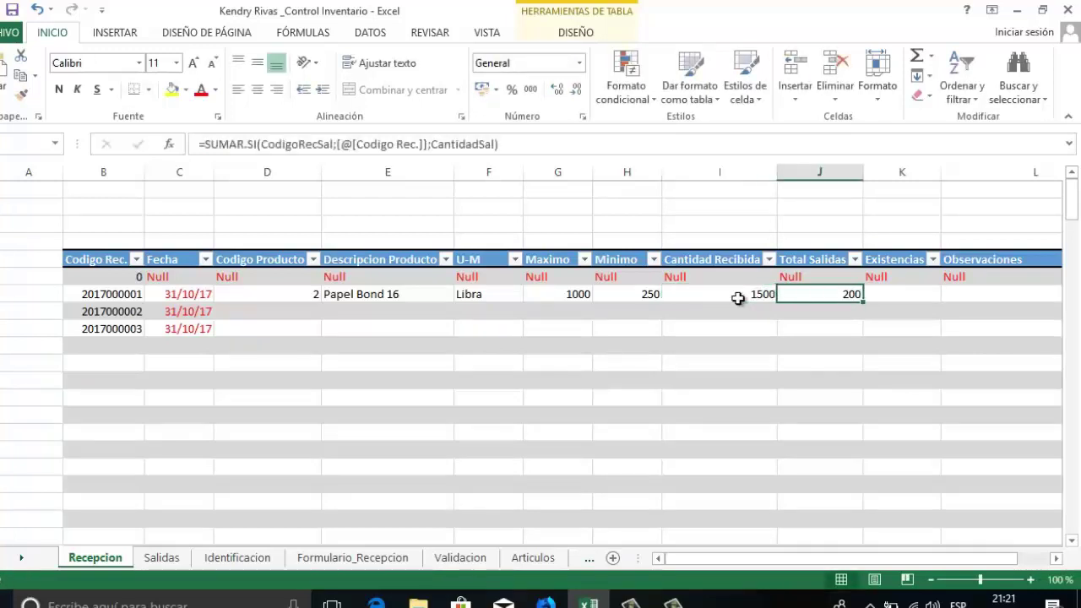
{"action": "key", "text": "Tab"}
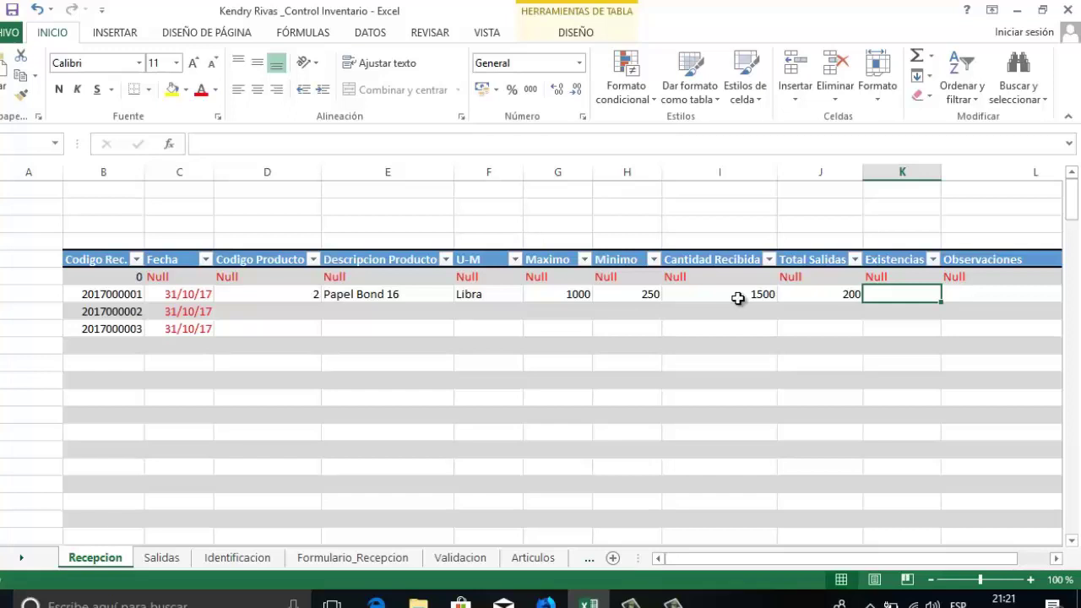
Set Existencias to =[@[Cantidad Recibida]]-[@[Total Salidas]], showing 1300
{"action": "type", "text": "i"}
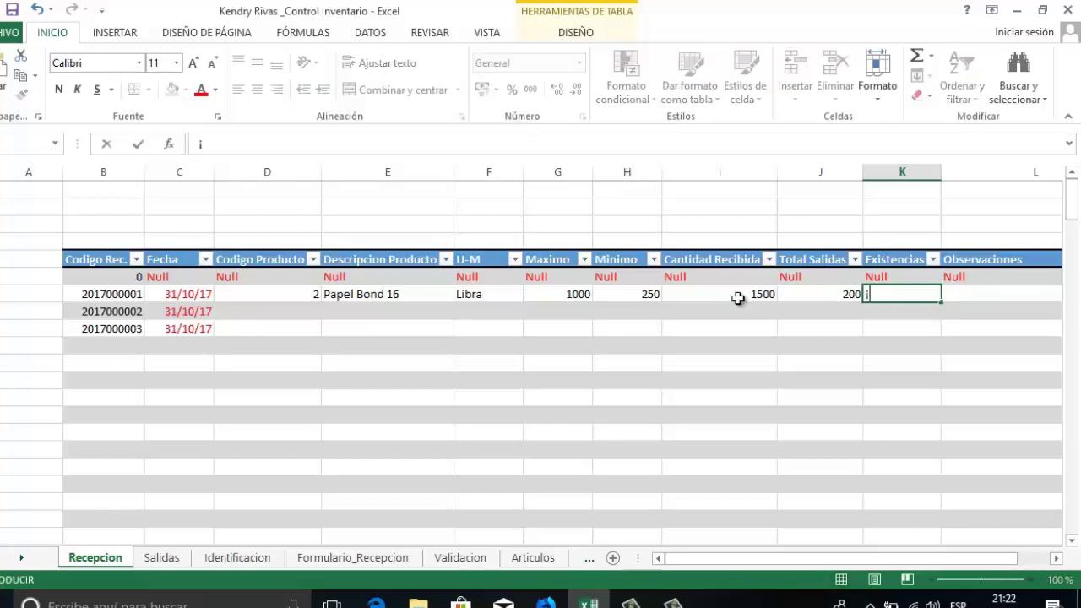
{"action": "key", "text": "BackSpace"}
{"action": "type", "text": "="}
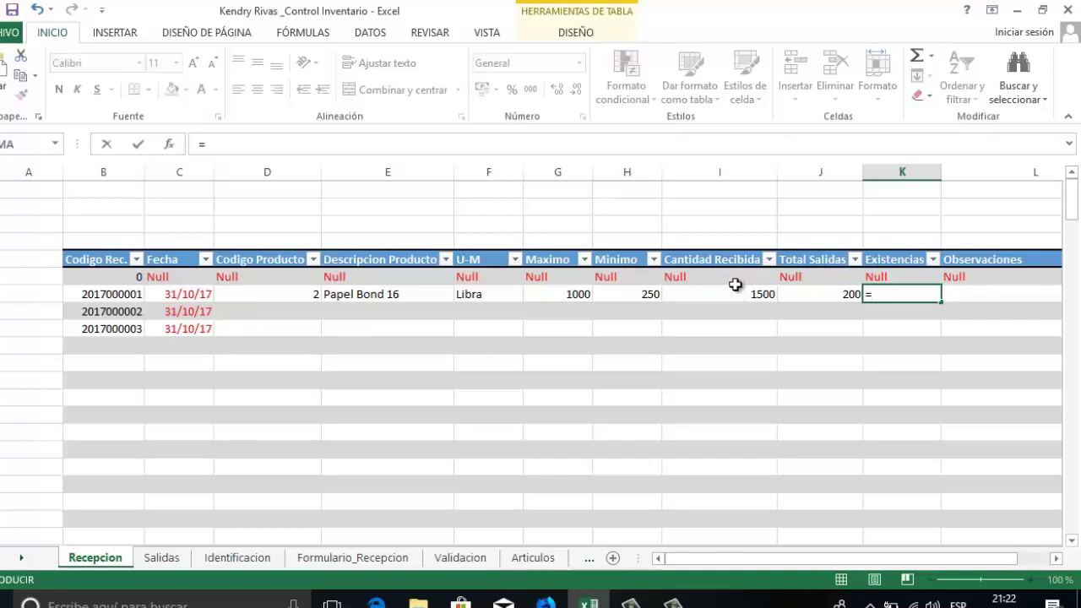
{"action": "left_click", "coordinate": [733, 294]}
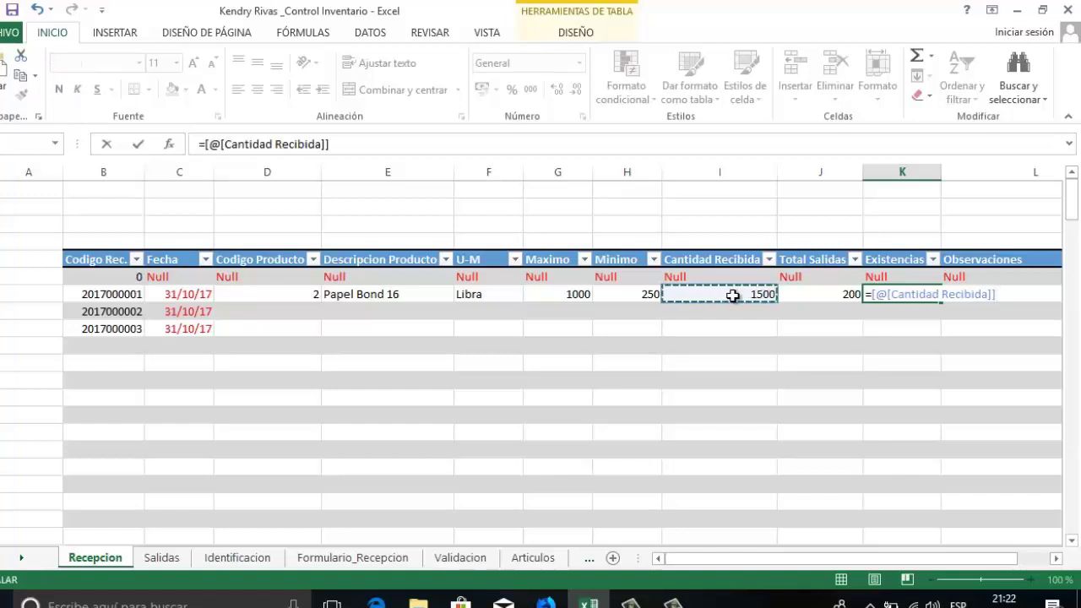
{"action": "type", "text": "-"}
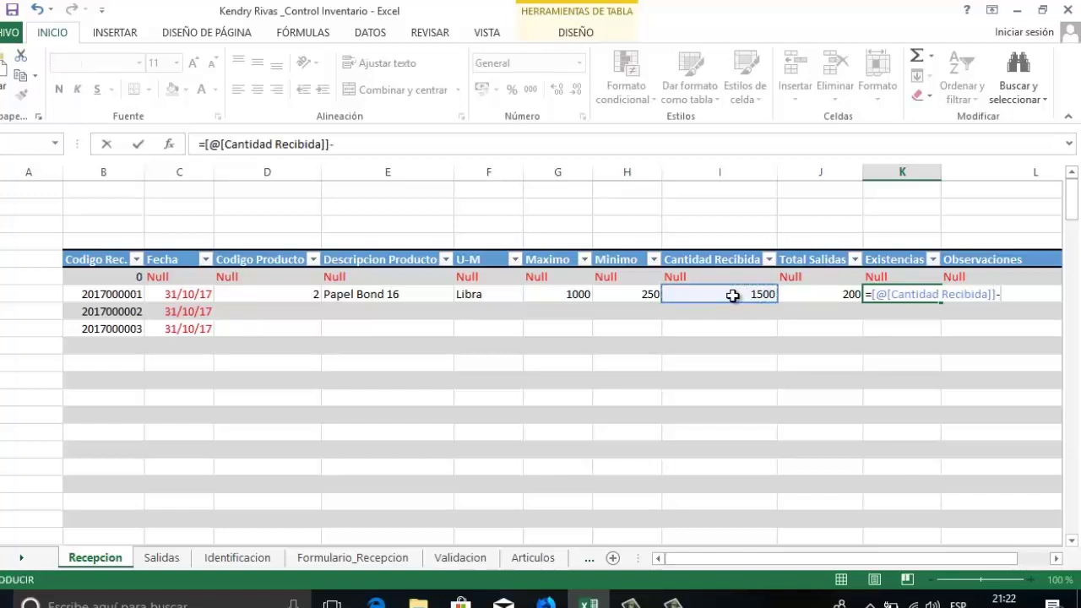
{"action": "left_click", "coordinate": [811, 294]}
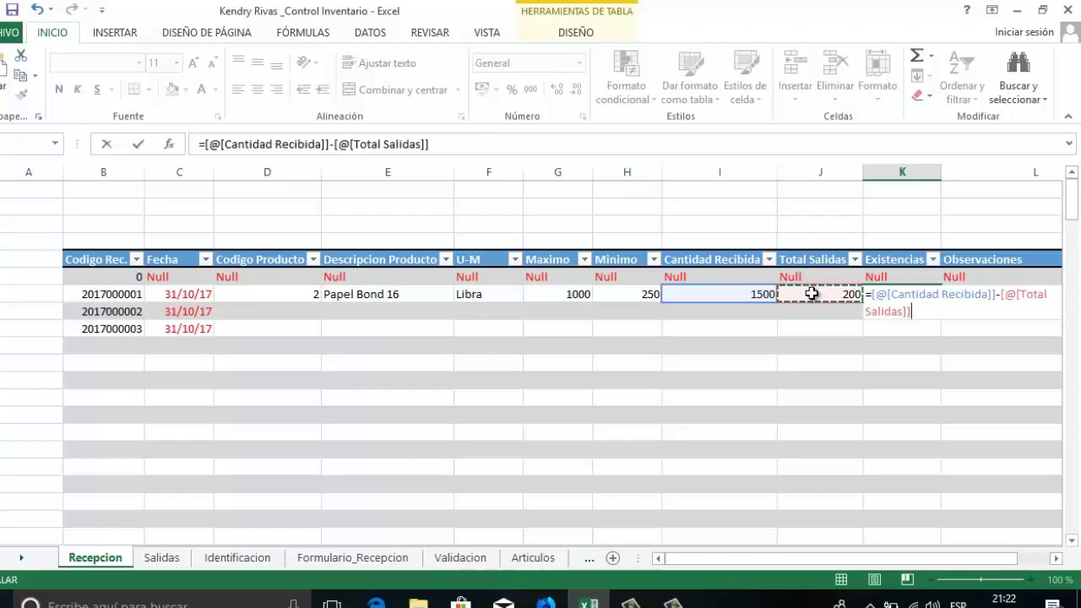
{"action": "key", "text": "Return"}
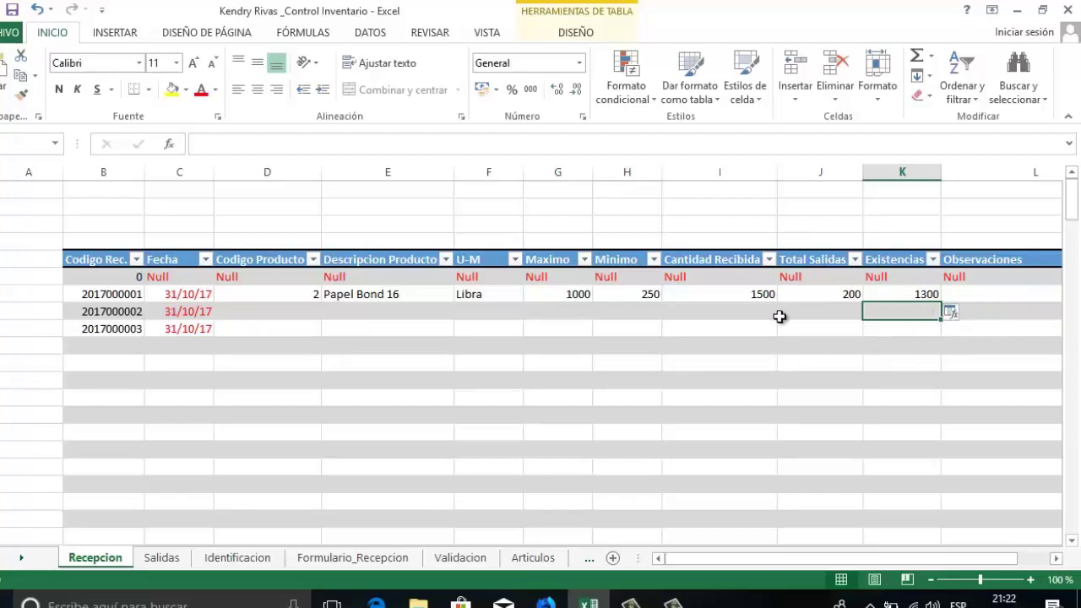
{"action": "left_click", "coordinate": [160, 559]}
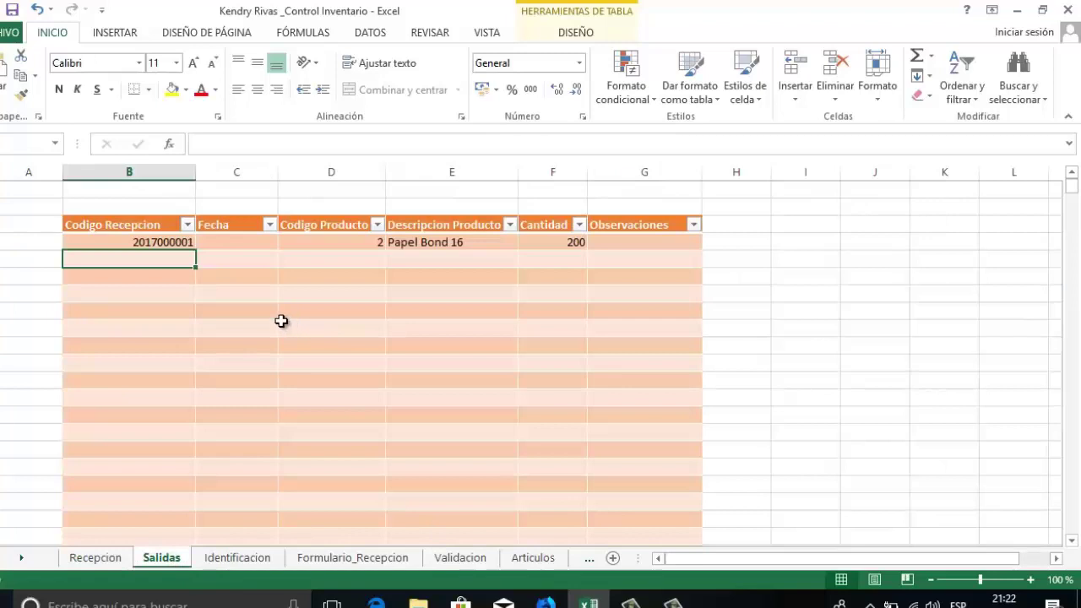
{"action": "type", "text": "2017"}
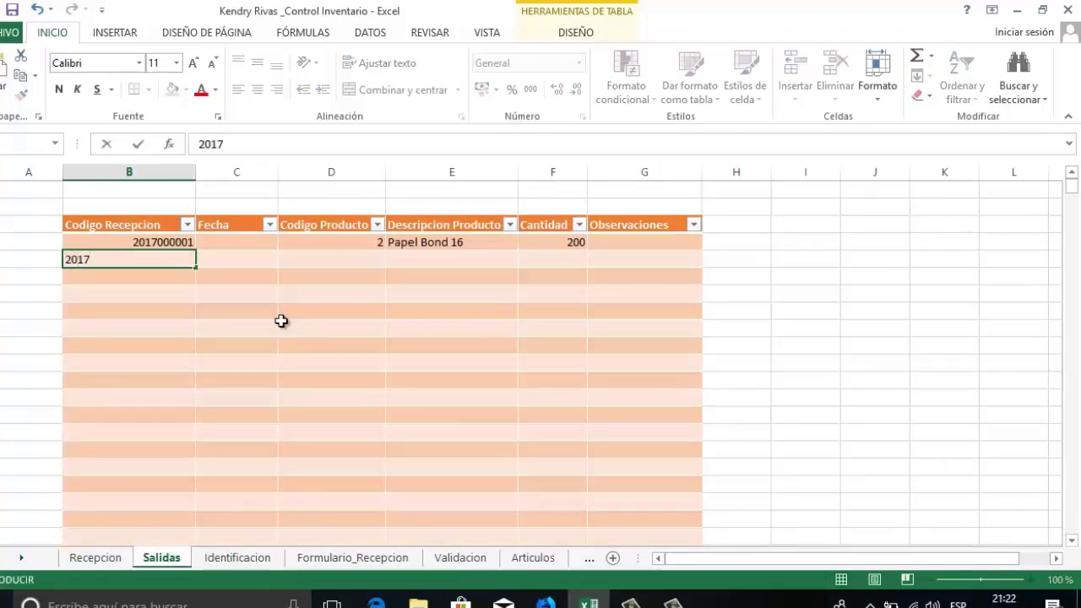
{"action": "type", "text": "000001"}
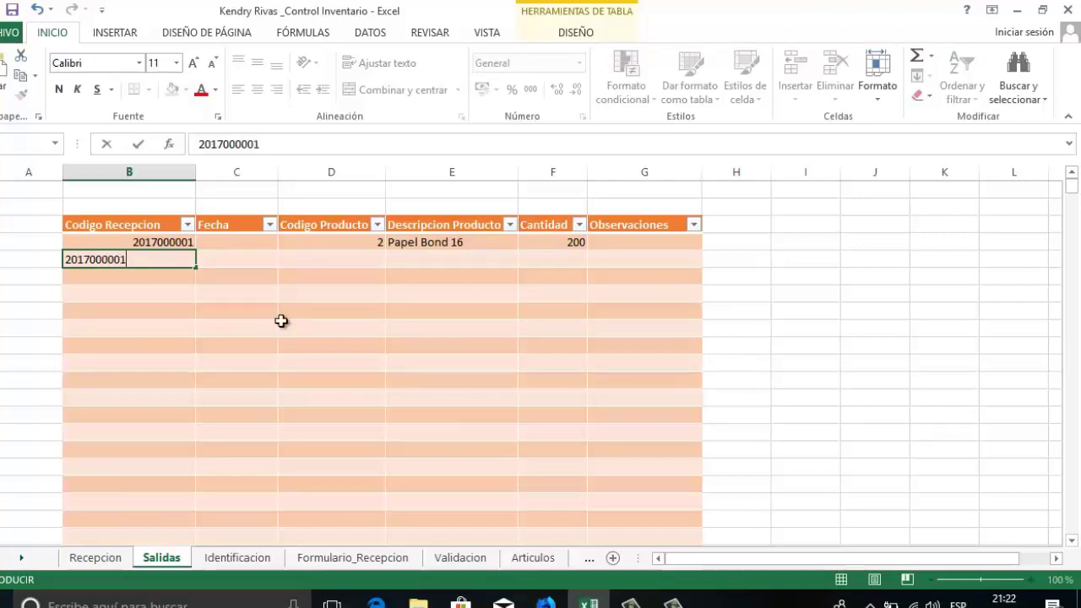
{"action": "key", "text": "Tab"}
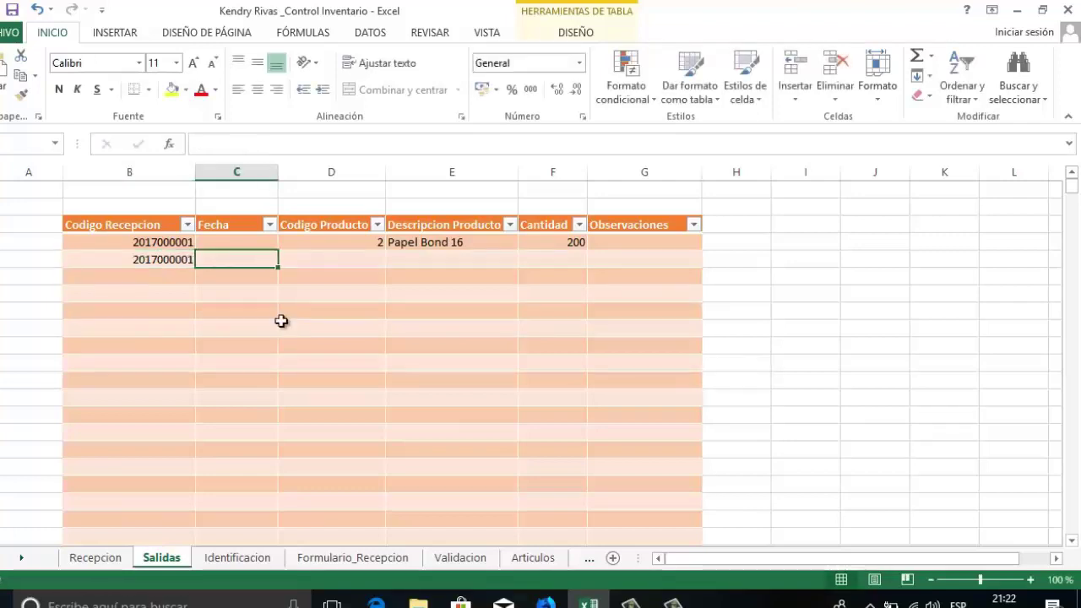
{"action": "key", "text": "Tab"}
{"action": "key", "text": "Tab"}
{"action": "key", "text": "Tab"}
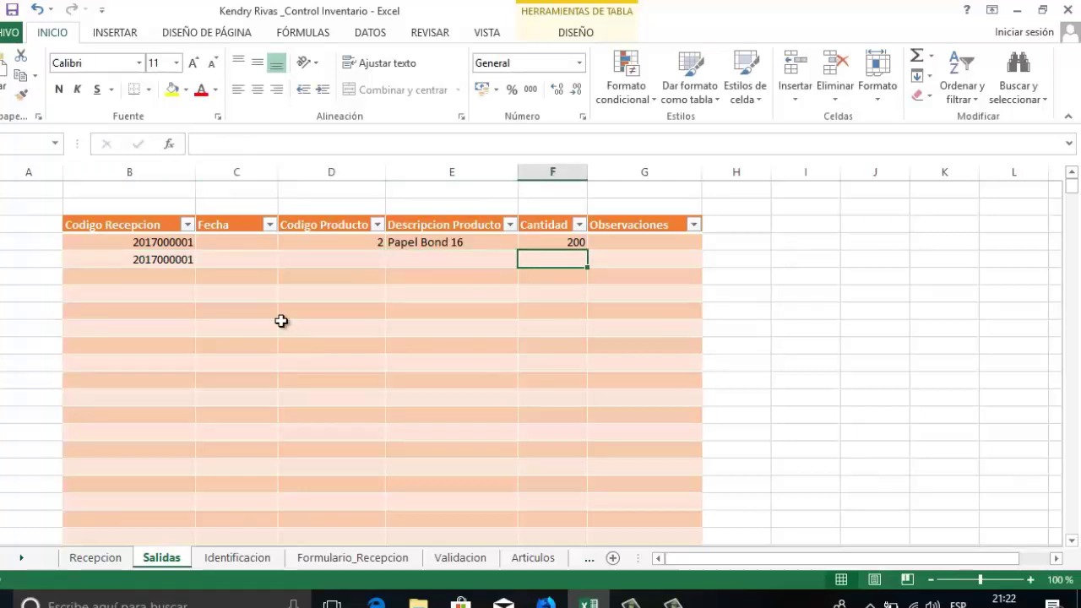
{"action": "type", "text": "500"}
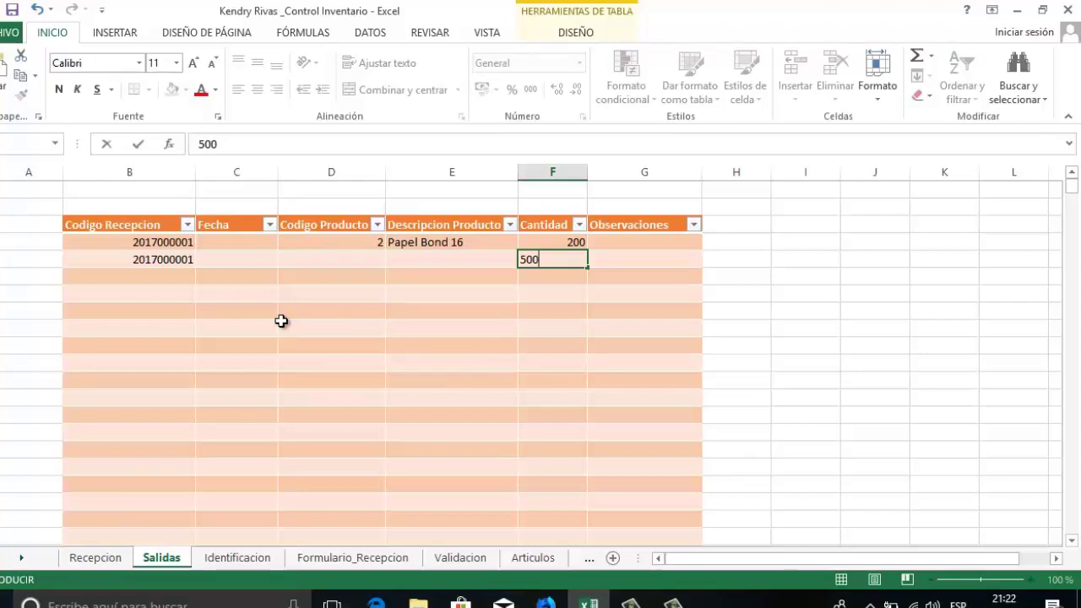
{"action": "key", "text": "Return"}
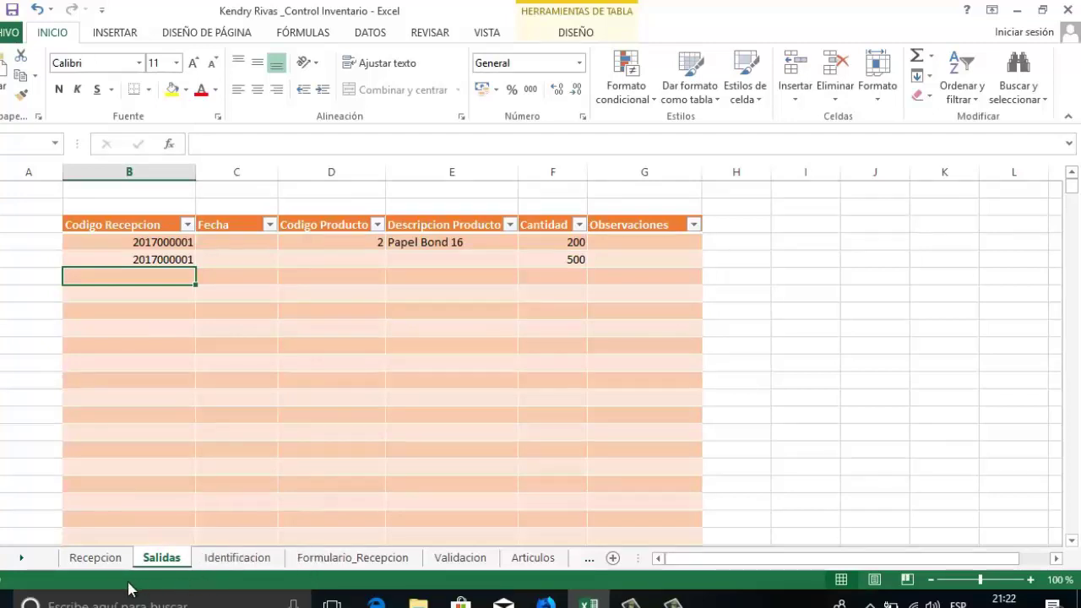
{"action": "left_click", "coordinate": [96, 558]}
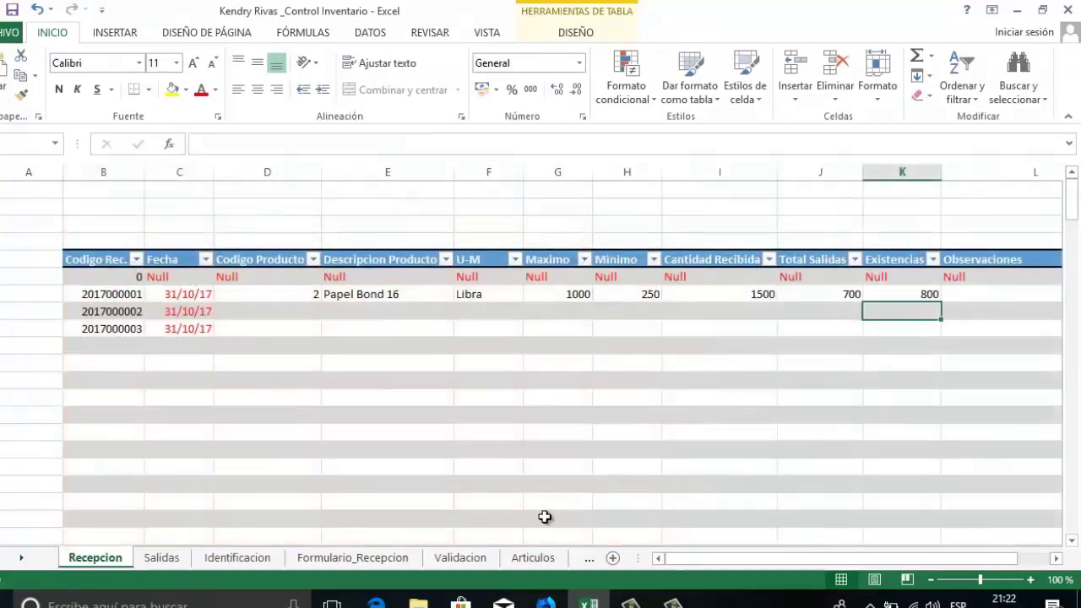
{"action": "left_click", "coordinate": [814, 297]}
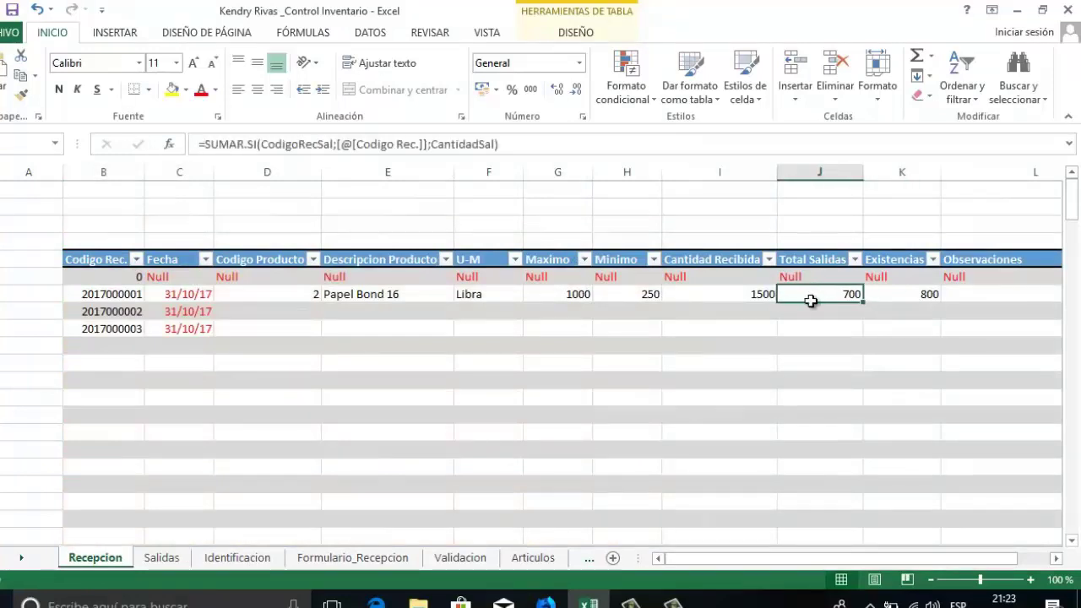
{"action": "left_click", "coordinate": [906, 293]}
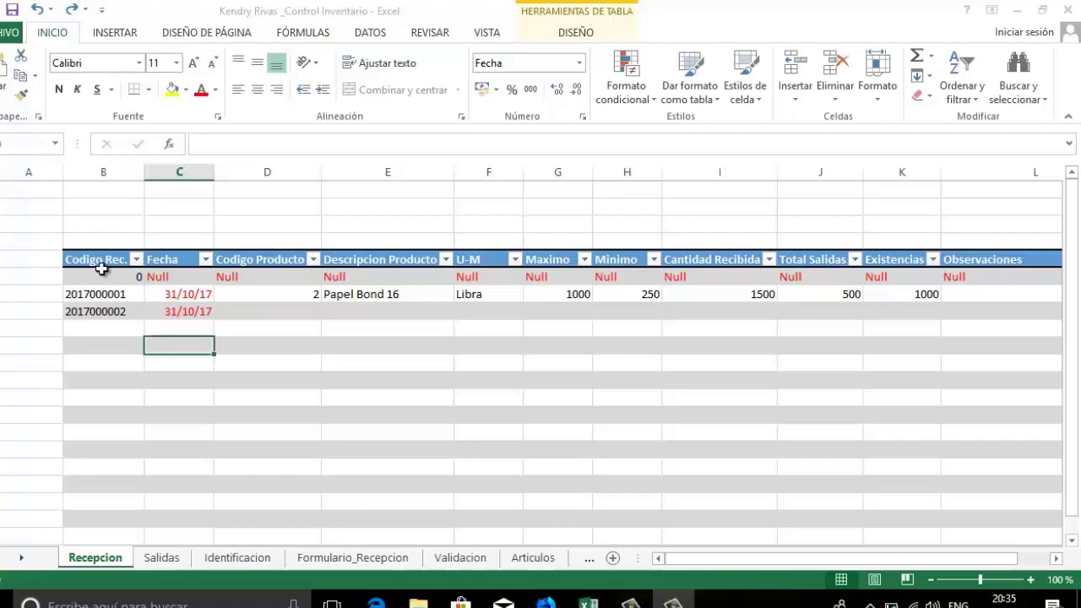
{"action": "left_click_drag", "start_coordinate": [100, 292], "coordinate": [99, 325]}
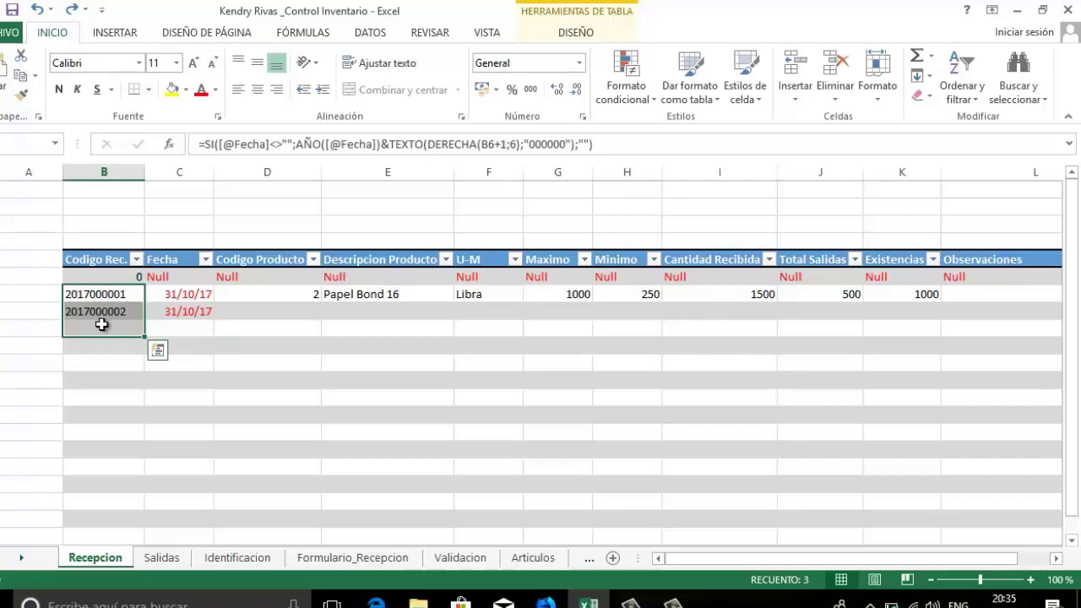
{"action": "left_click_drag", "start_coordinate": [97, 294], "coordinate": [106, 311]}
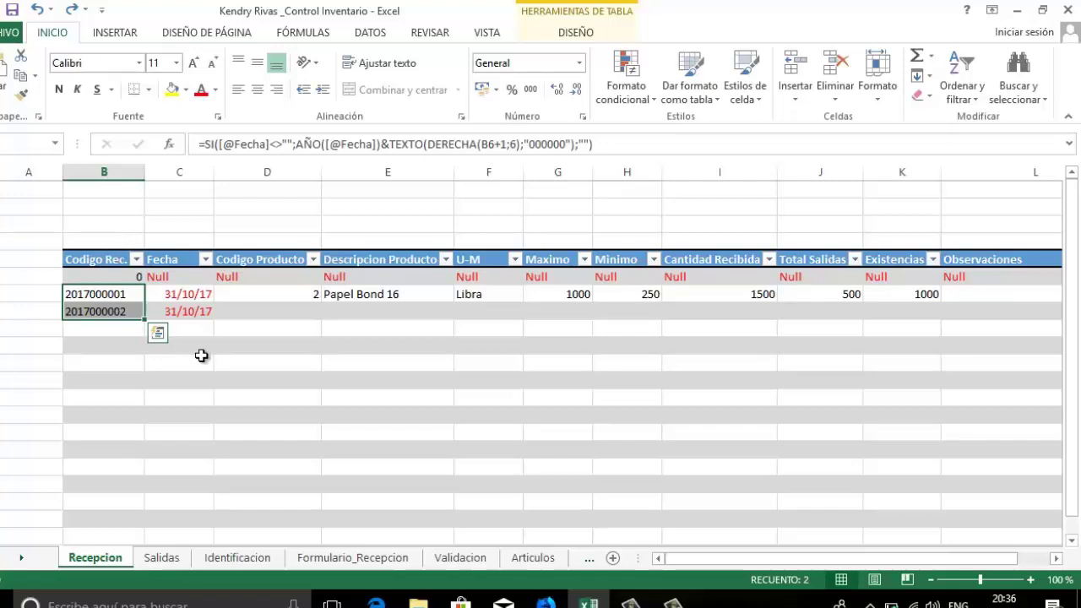
{"action": "left_click", "coordinate": [139, 312]}
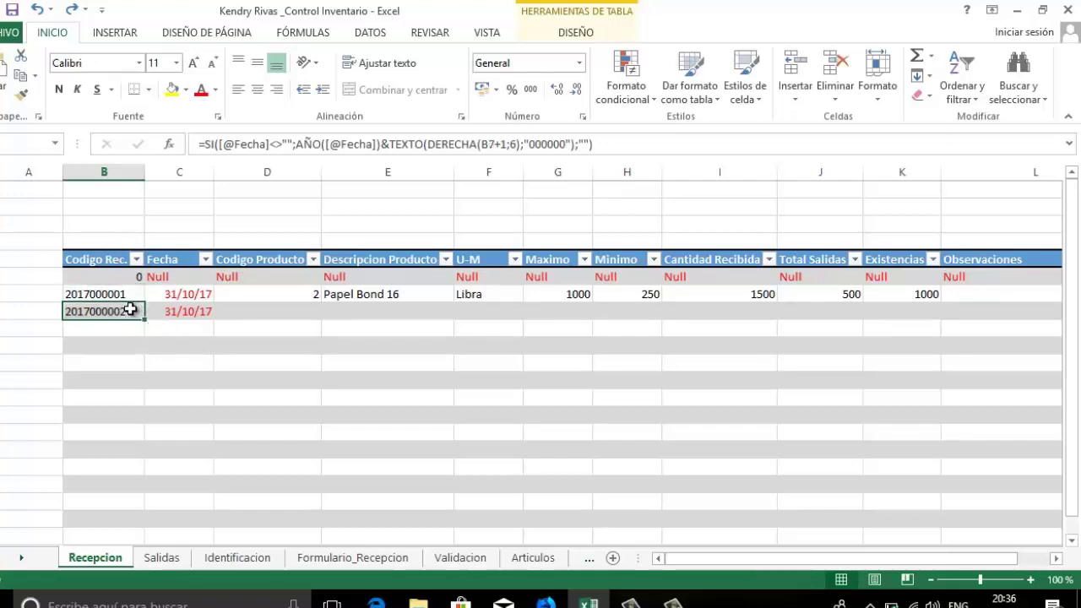
{"action": "double_click", "coordinate": [134, 314]}
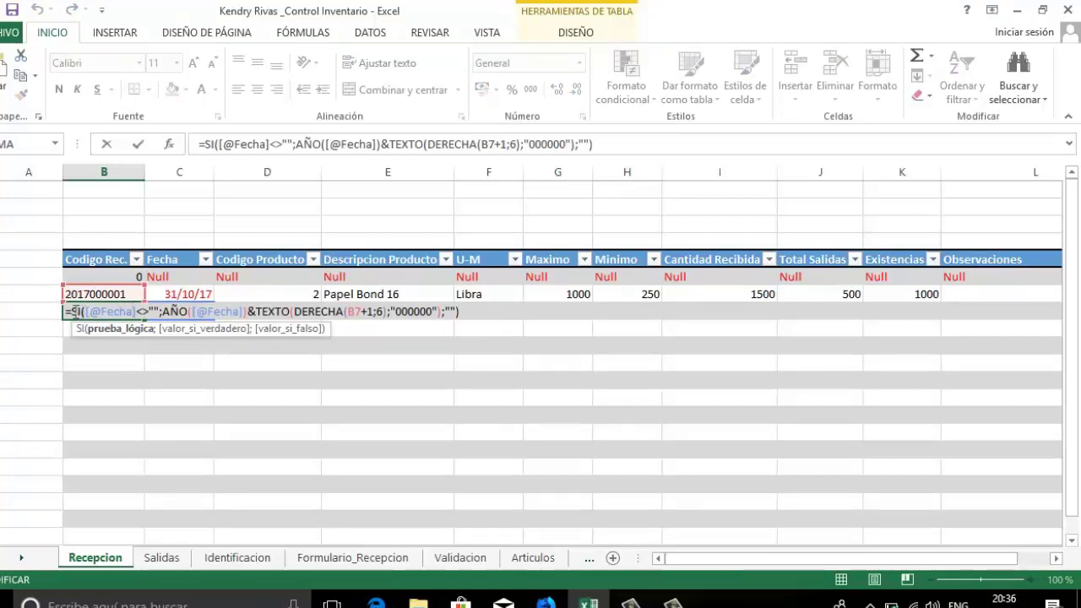
{"action": "left_click", "coordinate": [73, 311]}
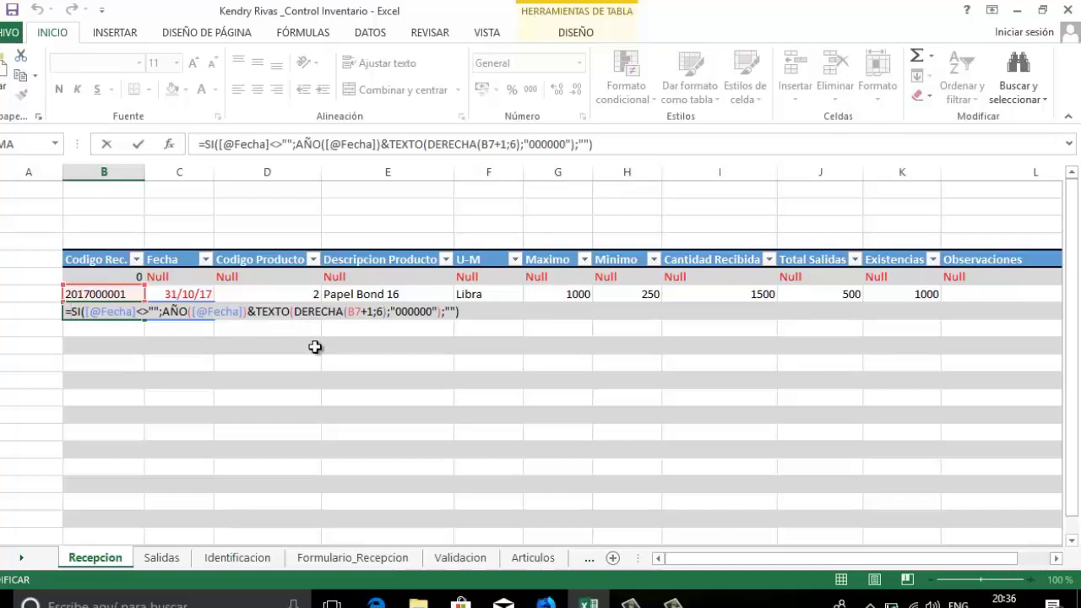
{"action": "type", "text": "\""}
{"action": "key", "text": "BackSpace"}
{"action": "type", "text": "("}
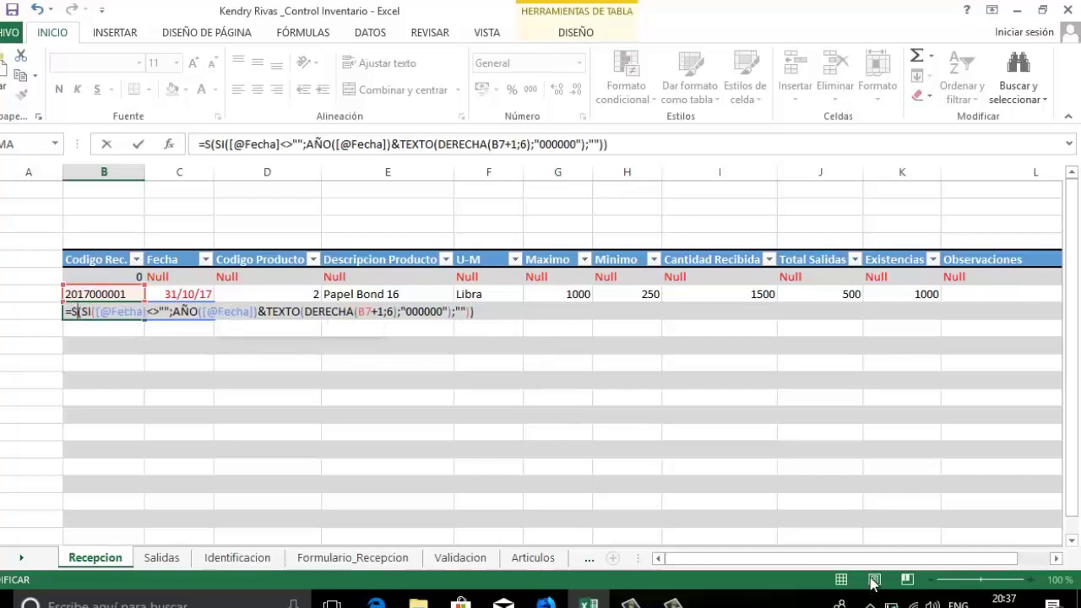
{"action": "type", "text": "SI"}
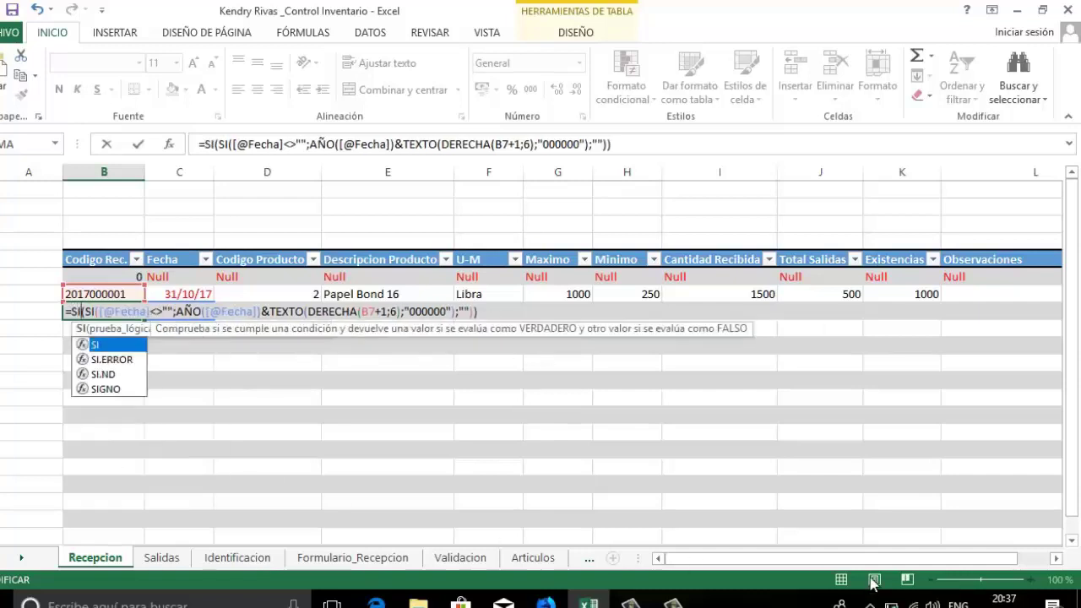
{"action": "double_click", "coordinate": [112, 360]}
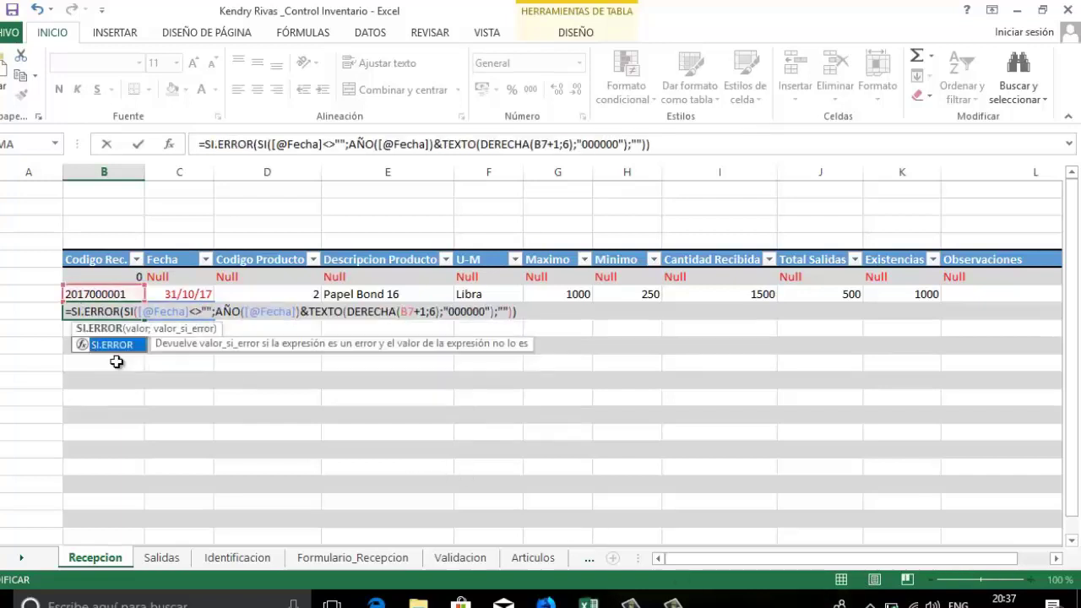
{"action": "left_click", "coordinate": [105, 313]}
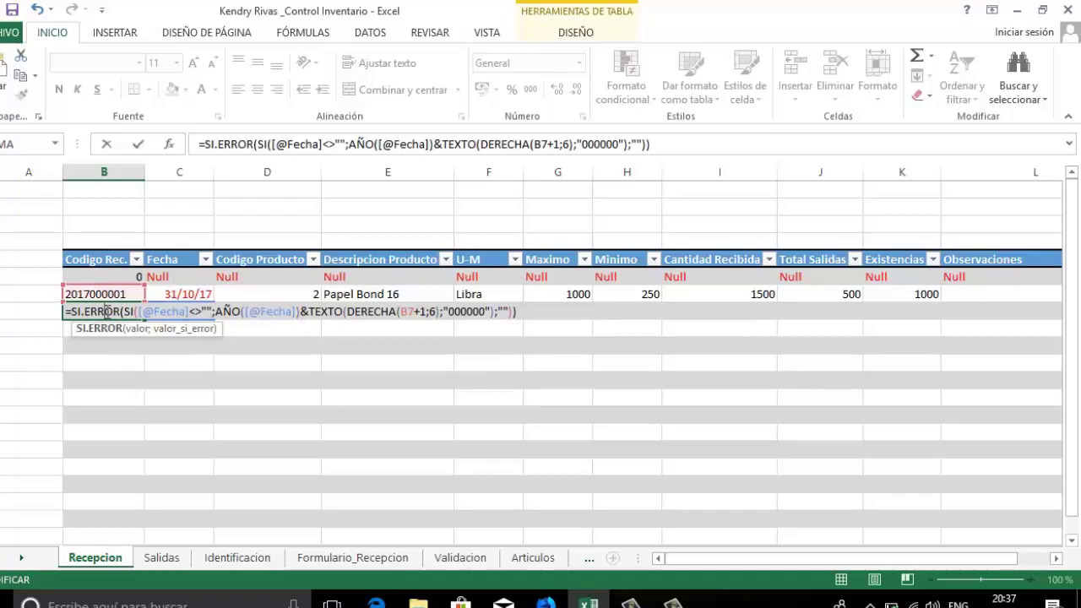
Give SI.ERROR an empty-text "" Valor_si_error in its argument form
{"action": "left_click", "coordinate": [171, 146]}
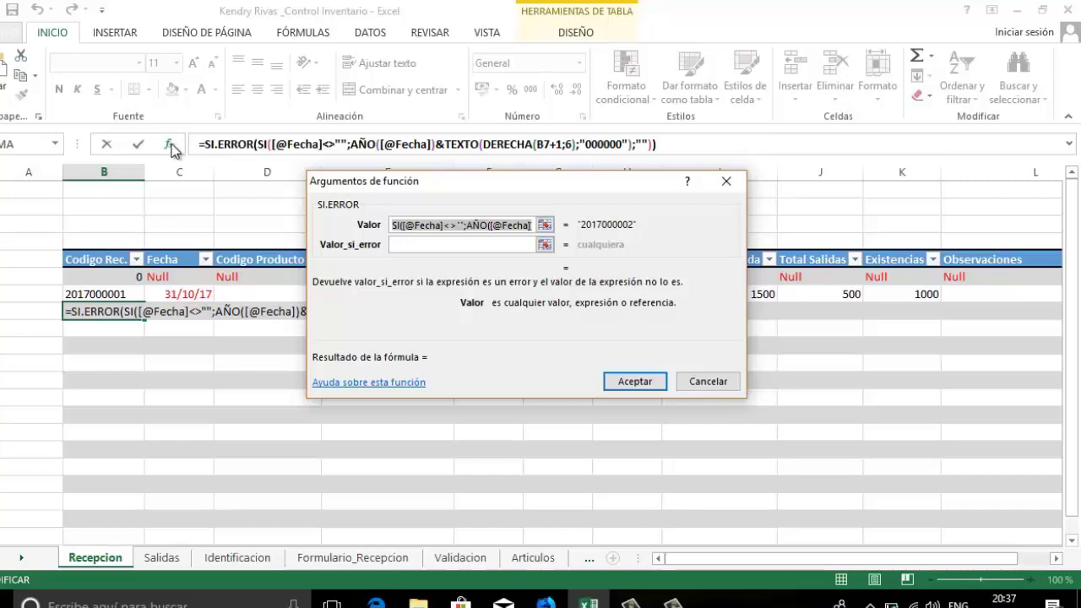
{"action": "left_click", "coordinate": [450, 246]}
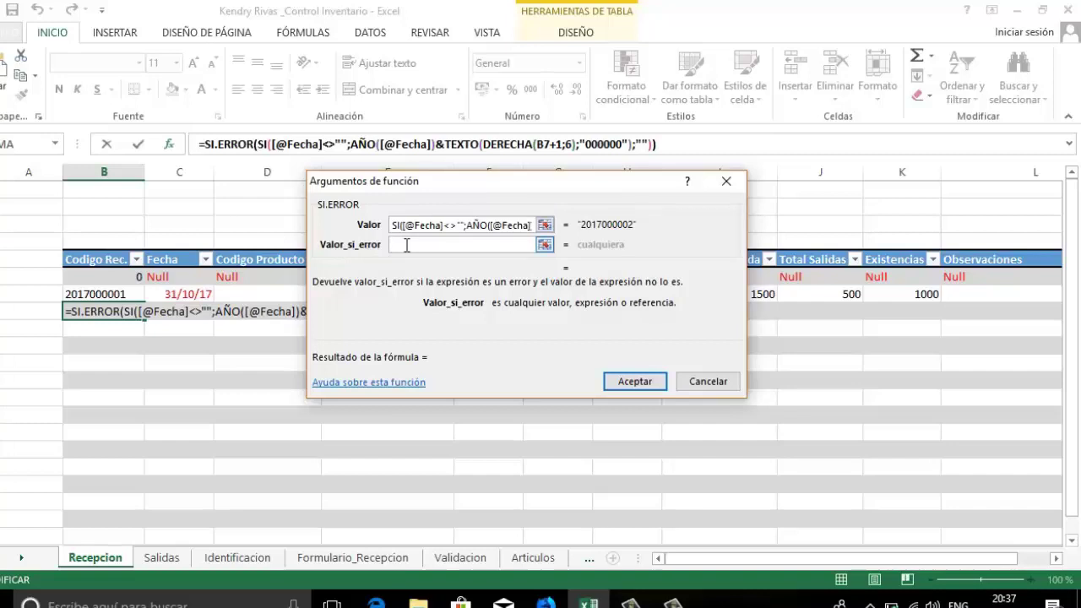
{"action": "type", "text": "\"\""}
{"action": "left_click", "coordinate": [641, 380]}
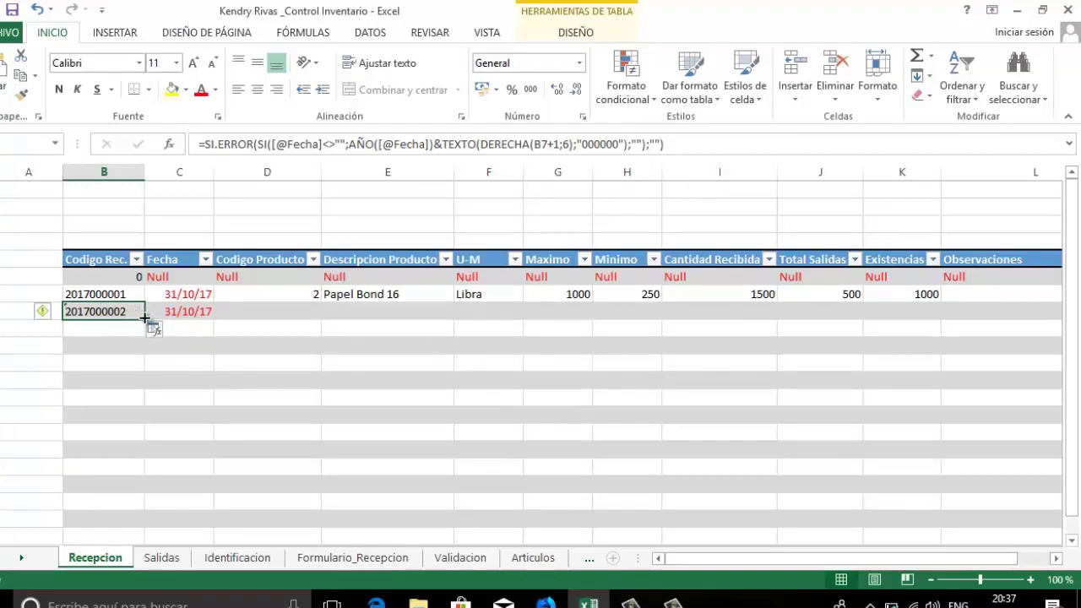
{"action": "mouse_move", "coordinate": [146, 320]}
{"action": "left_mouse_down"}
{"action": "mouse_move", "coordinate": [142, 296]}
{"action": "mouse_move", "coordinate": [153, 507]}
{"action": "mouse_move", "coordinate": [160, 397]}
{"action": "mouse_move", "coordinate": [156, 580]}
{"action": "mouse_move", "coordinate": [224, 458]}
{"action": "mouse_move", "coordinate": [295, 444]}
{"action": "left_mouse_up"}
{"action": "left_click_drag", "start_coordinate": [1072, 348], "coordinate": [1071, 191]}
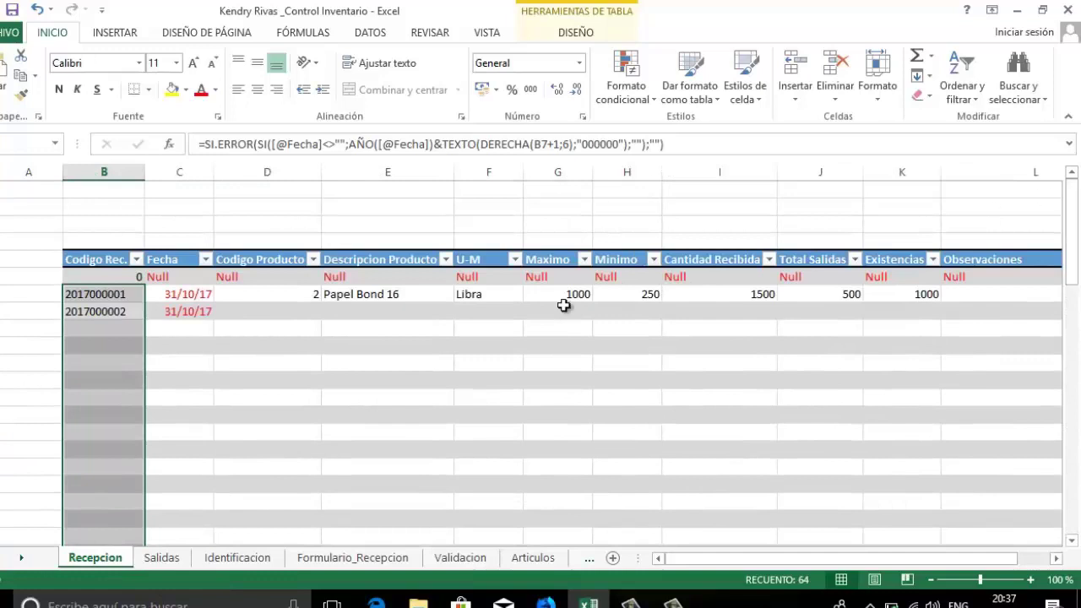
{"action": "left_click", "coordinate": [135, 329]}
{"action": "left_click", "coordinate": [128, 296]}
{"action": "double_click", "coordinate": [132, 295]}
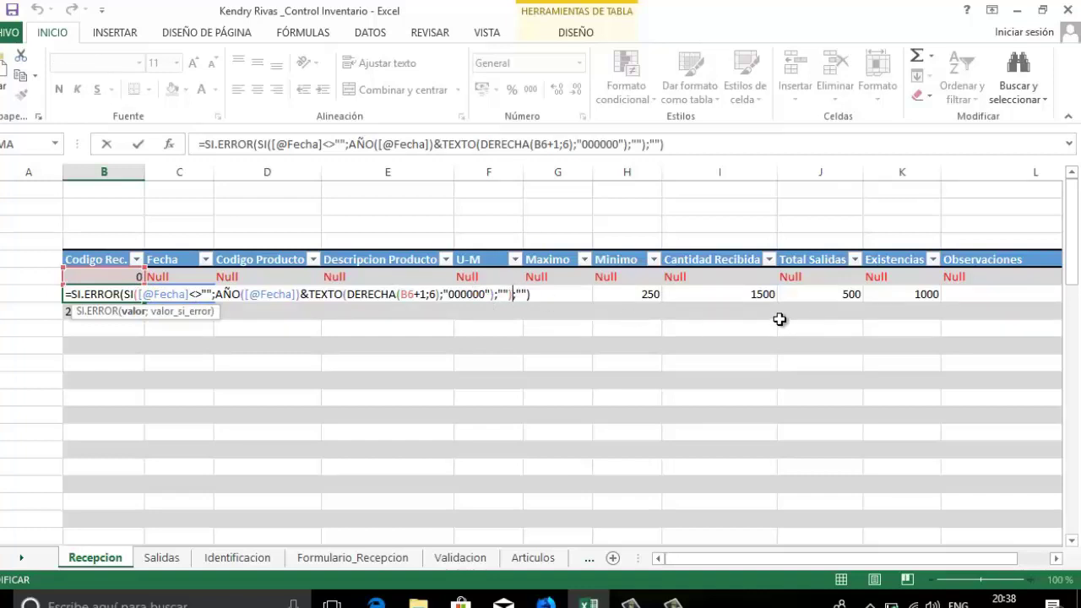
{"action": "type", "text": "*"}
{"action": "key", "text": "BackSpace"}
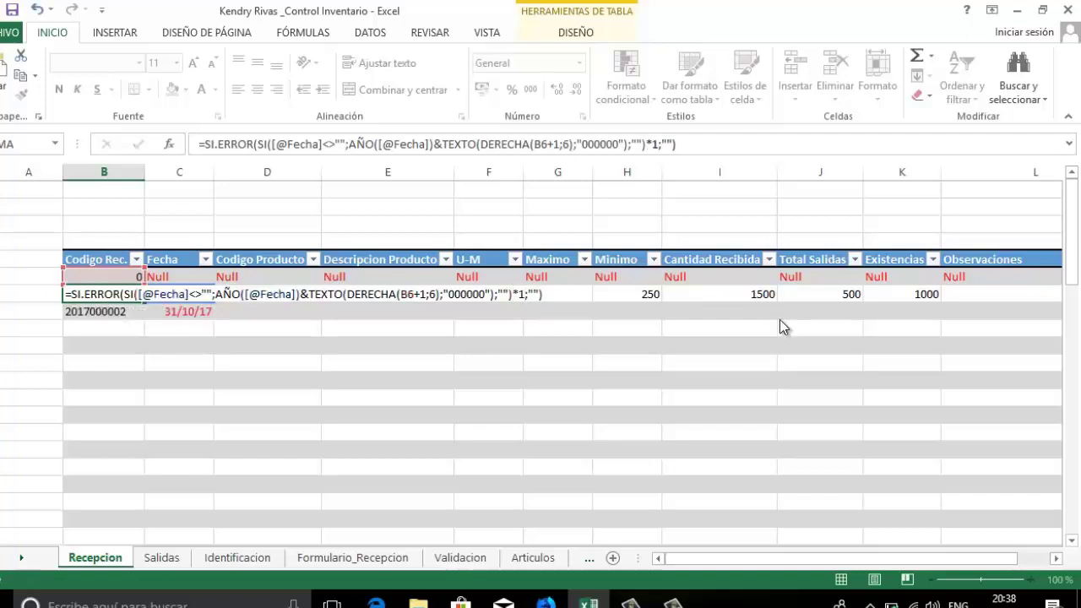
{"action": "key", "text": "Return"}
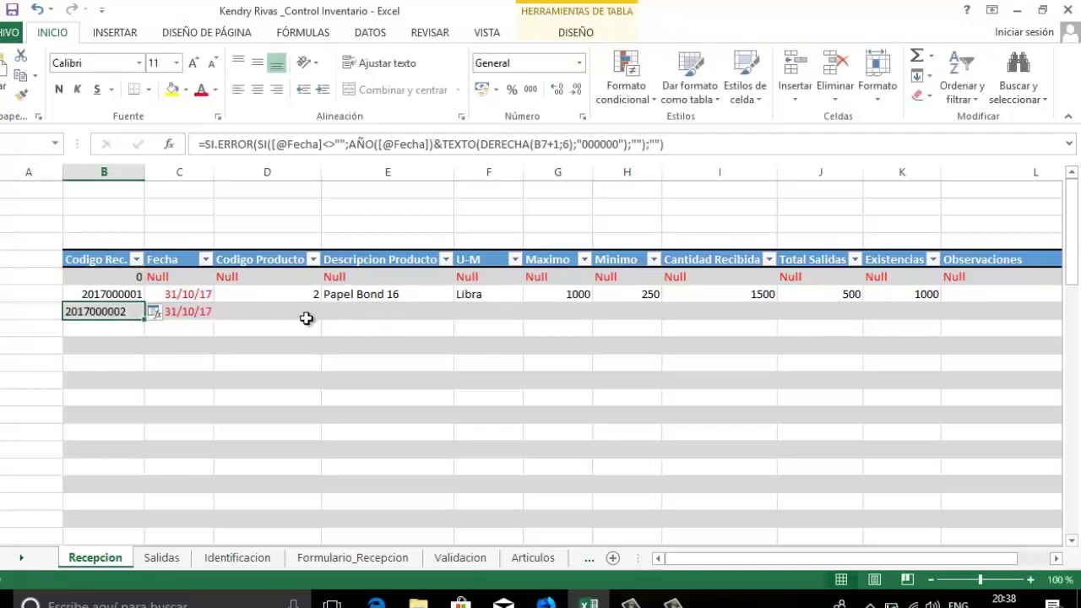
Fill the corrected code formula down column B
{"action": "left_click", "coordinate": [136, 294]}
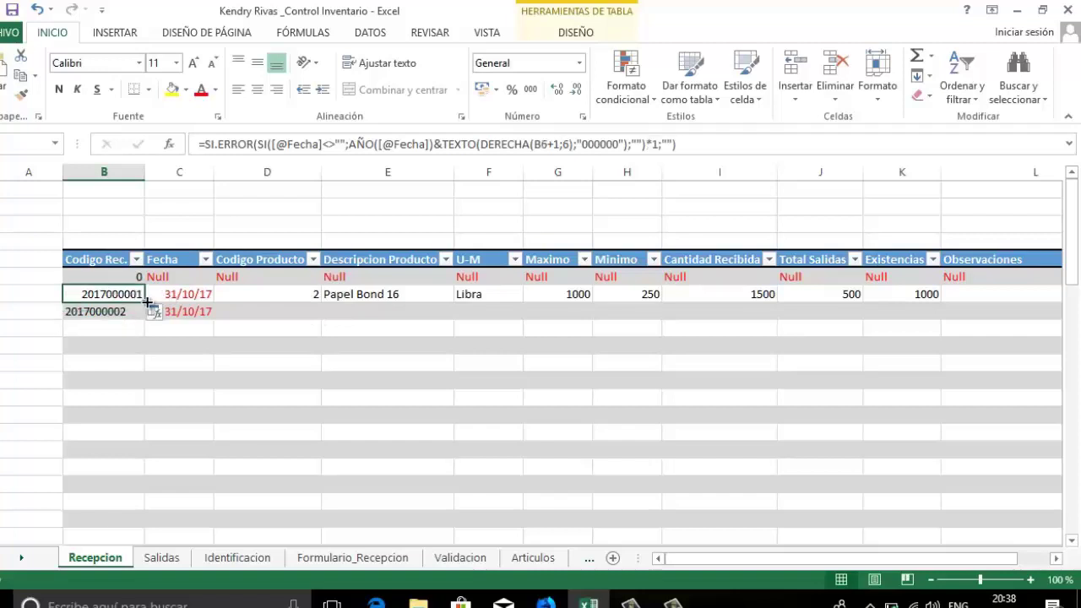
{"action": "left_click_drag", "start_coordinate": [147, 302], "coordinate": [222, 449]}
{"action": "left_click_drag", "start_coordinate": [1070, 470], "coordinate": [1077, 192]}
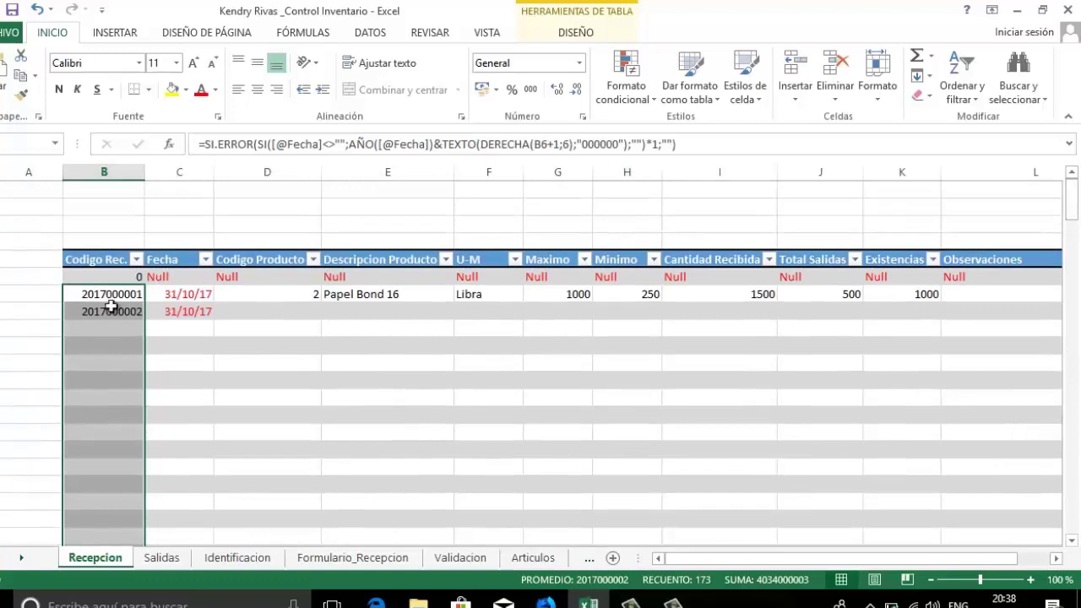
{"action": "left_click", "coordinate": [187, 328]}
{"action": "type", "text": "3"}
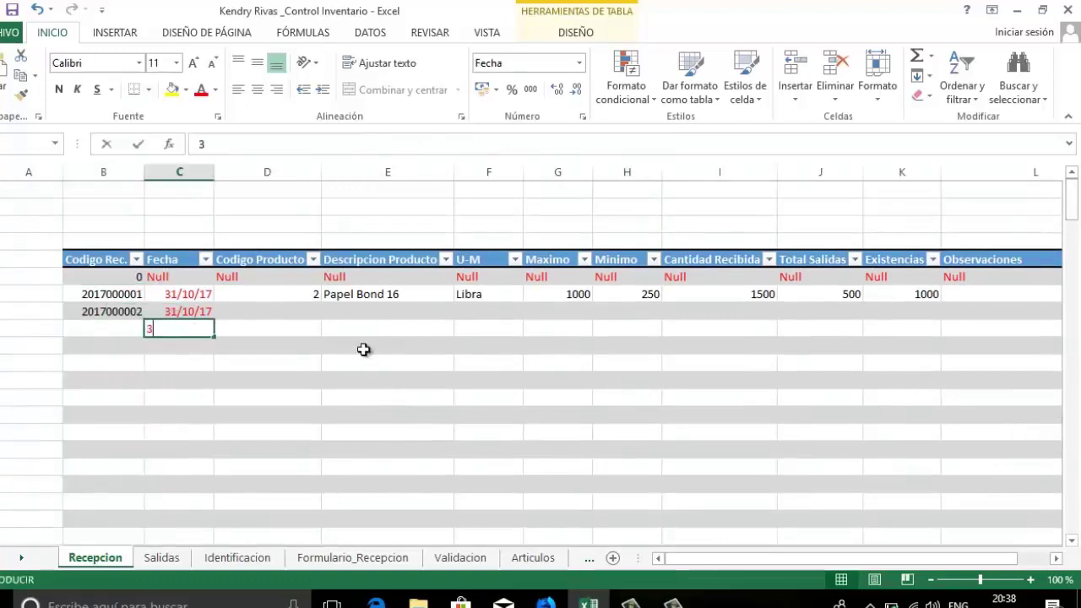
{"action": "type", "text": "1.10"}
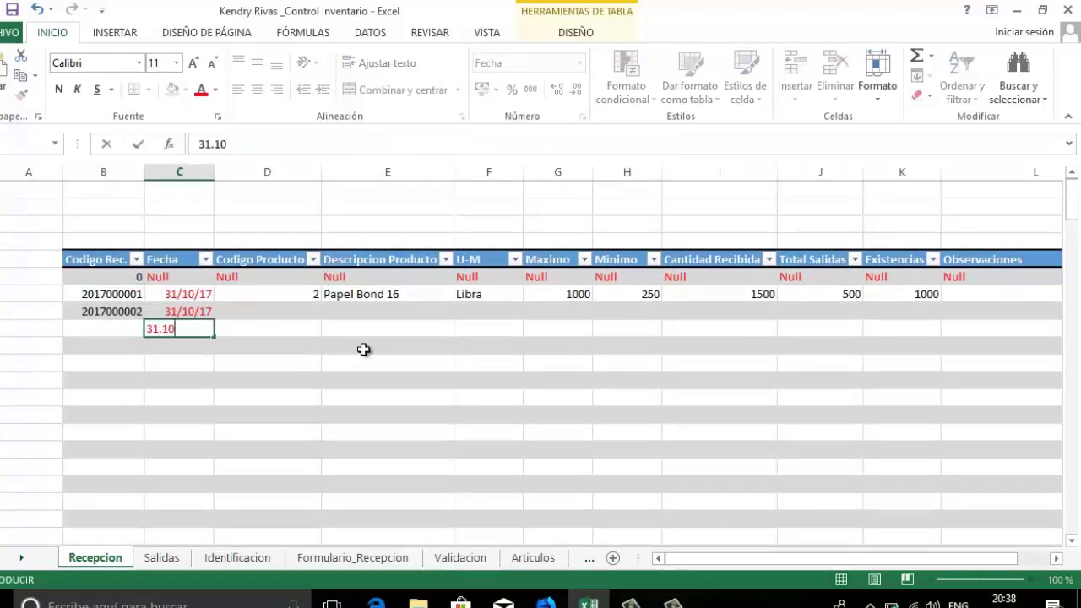
{"action": "key", "text": "BackSpace"}
{"action": "type", "text": "/10/17"}
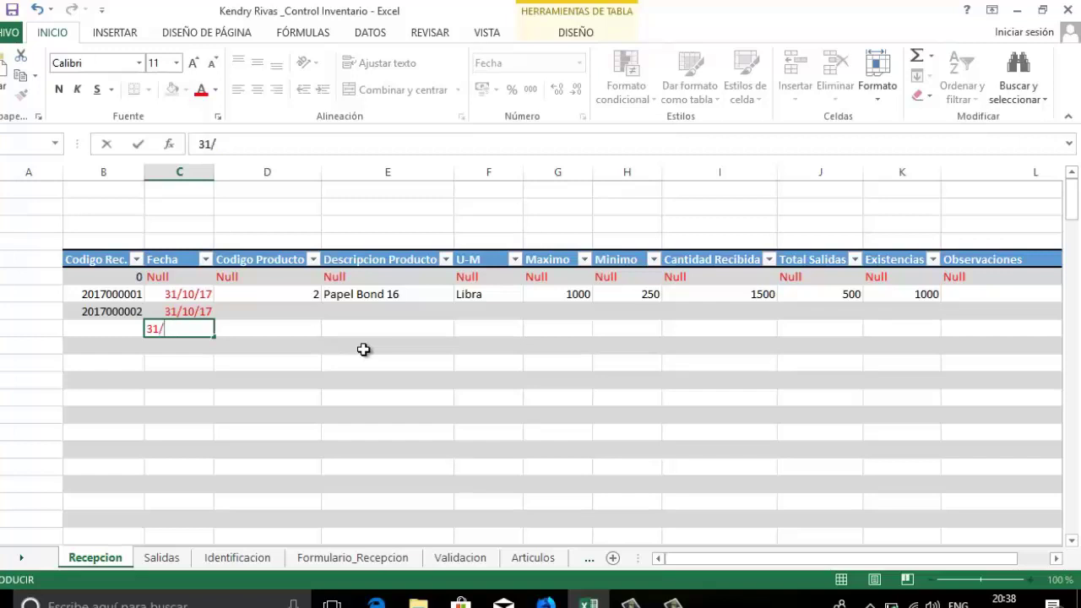
{"action": "key", "text": "Return"}
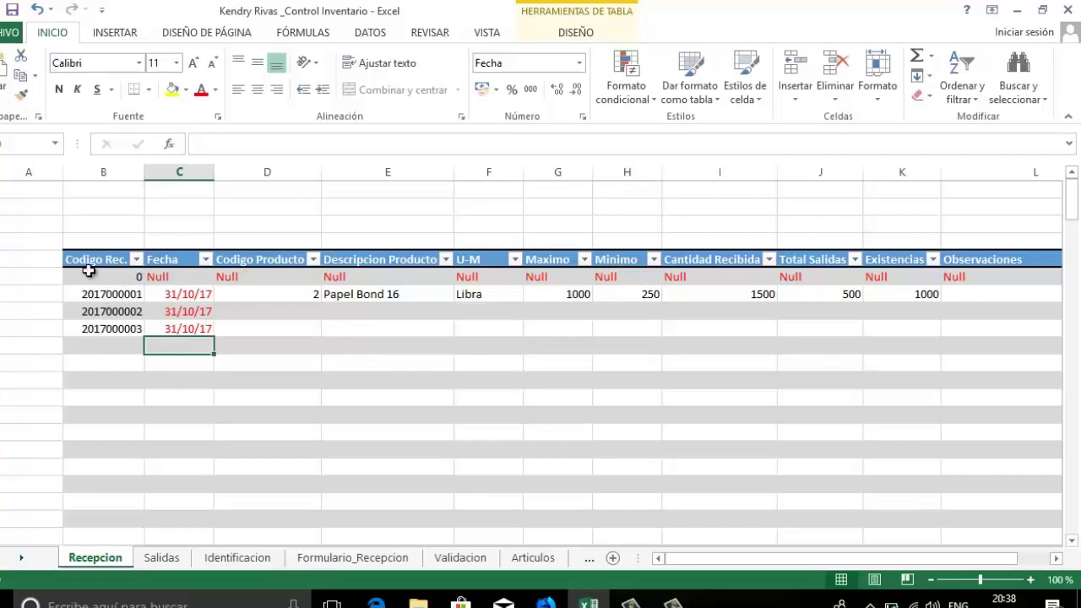
Assign a range name in the Name Box to the table's columns B through G
{"action": "left_click", "coordinate": [93, 172]}
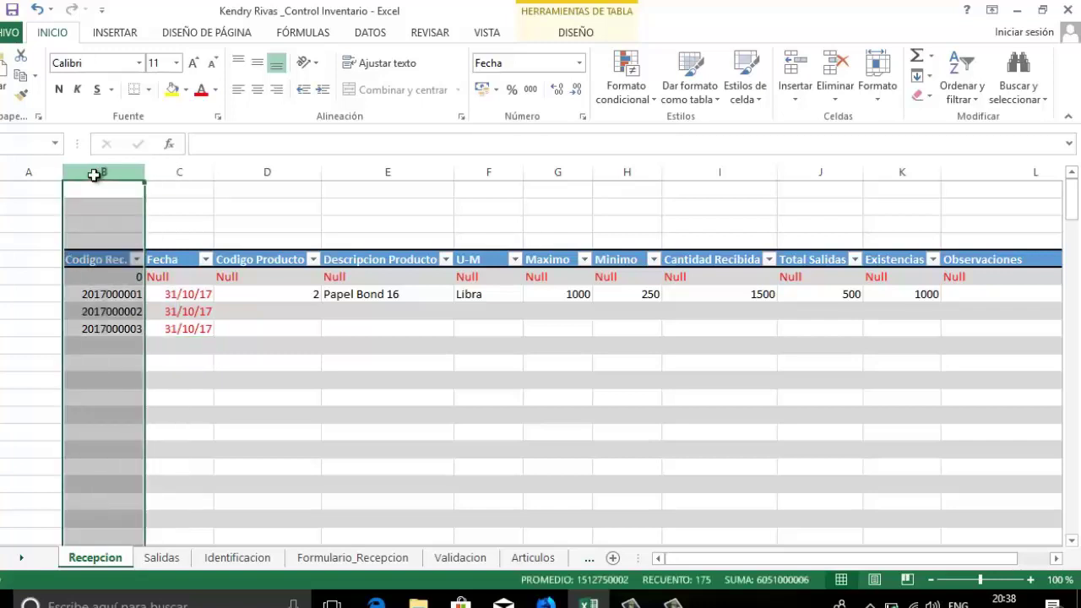
{"action": "left_click_drag", "start_coordinate": [94, 175], "coordinate": [1055, 164]}
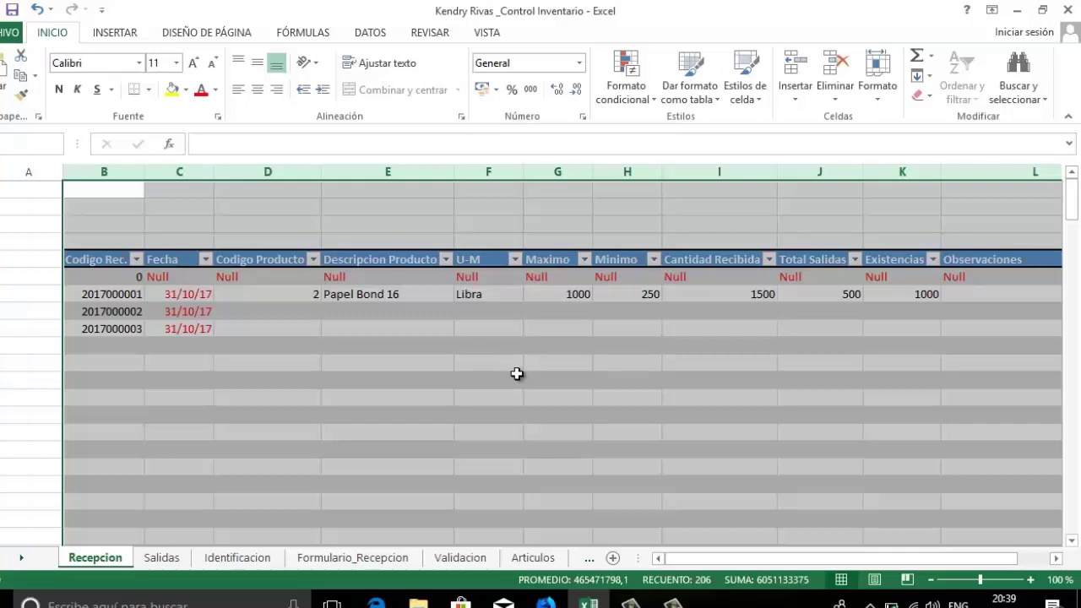
{"action": "type", "text": "ep"}
{"action": "type", "text": "cepcion"}
{"action": "key", "text": "Return"}
Enter =BUSCARV([@[Codigo Recepcion]];BDRecepcion;3;0) in Salidas Codigo Producto, returning 2
{"action": "left_click", "coordinate": [174, 564]}
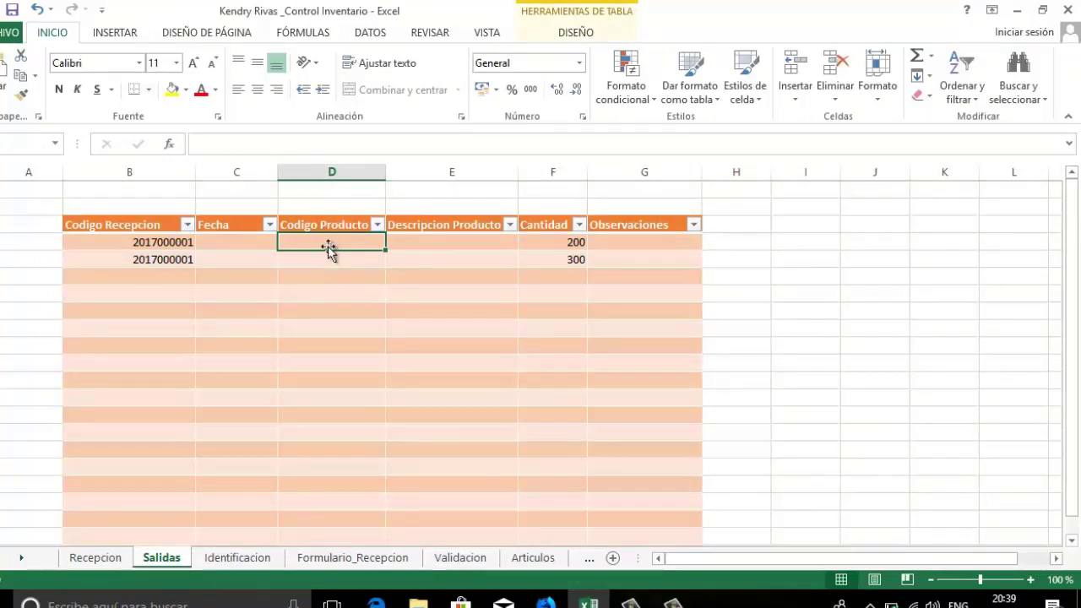
{"action": "key", "text": "Down"}
{"action": "key", "text": "Up"}
{"action": "left_click", "coordinate": [433, 245]}
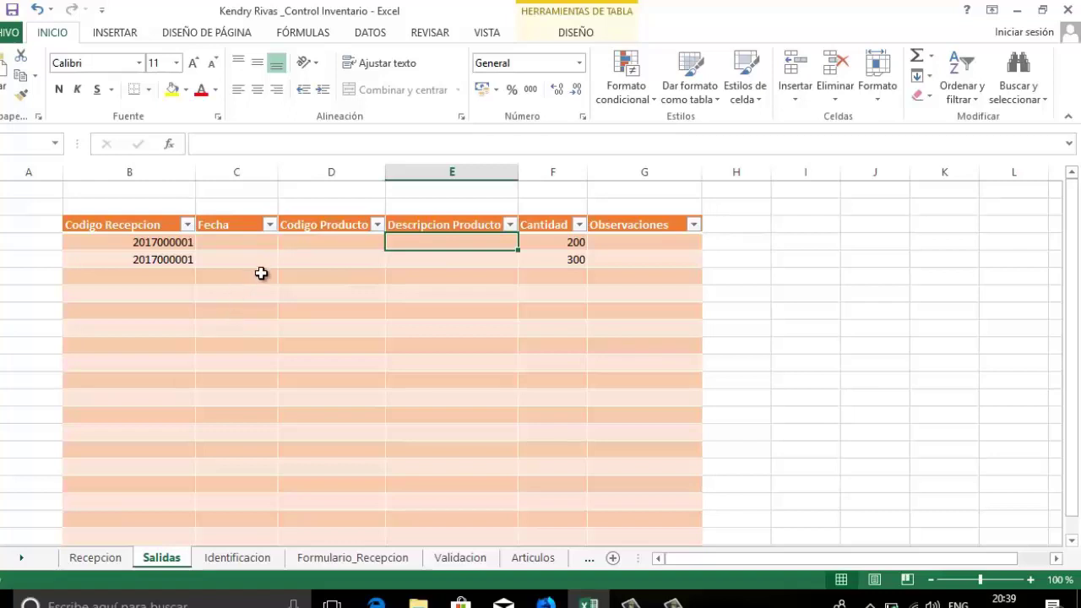
{"action": "left_click", "coordinate": [294, 244]}
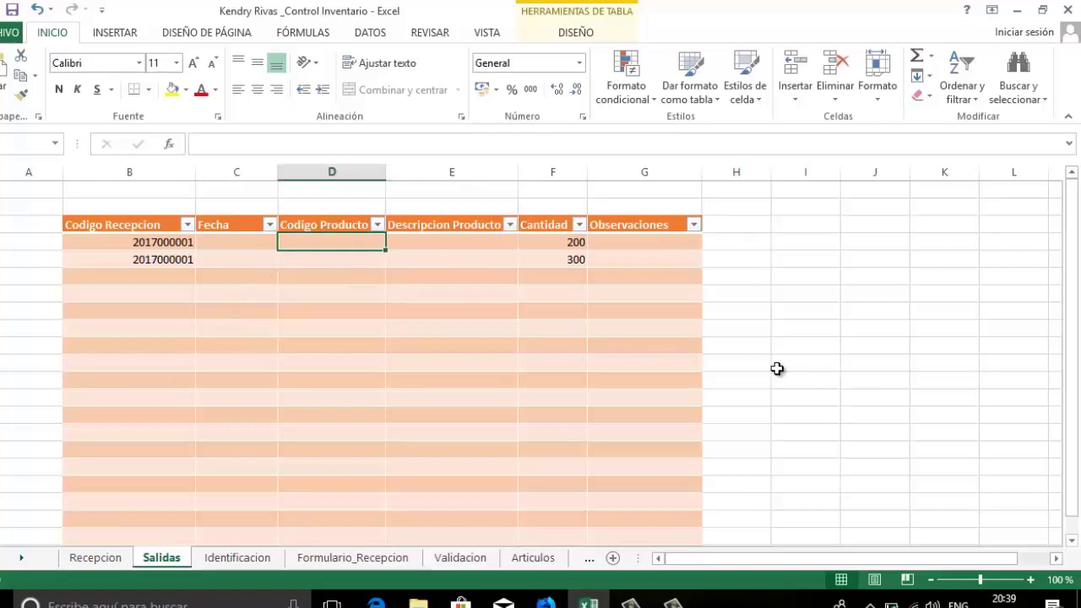
{"action": "type", "text": "="}
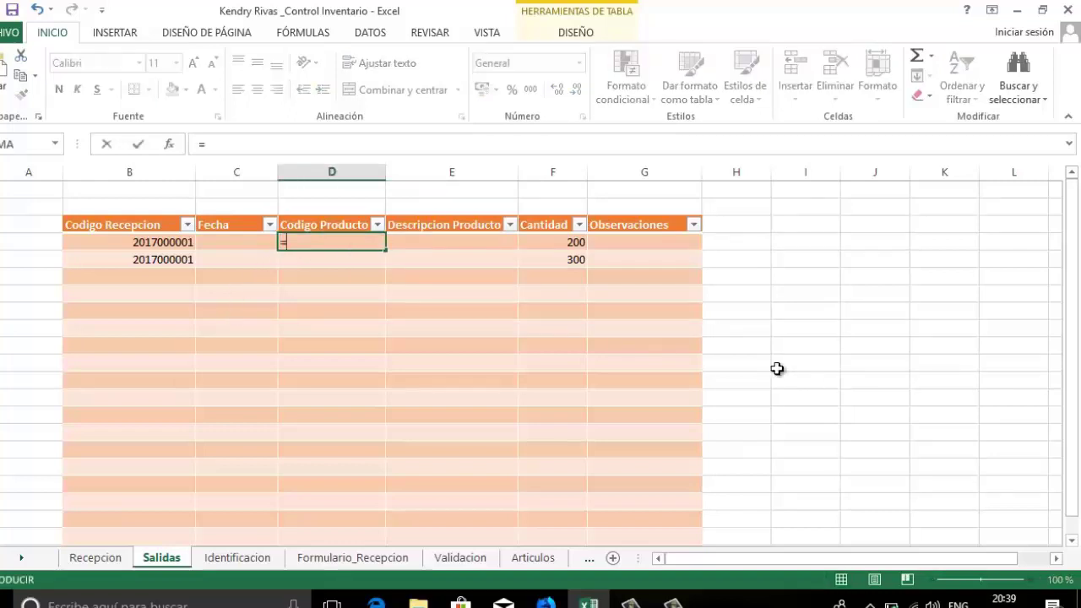
{"action": "type", "text": "bus"}
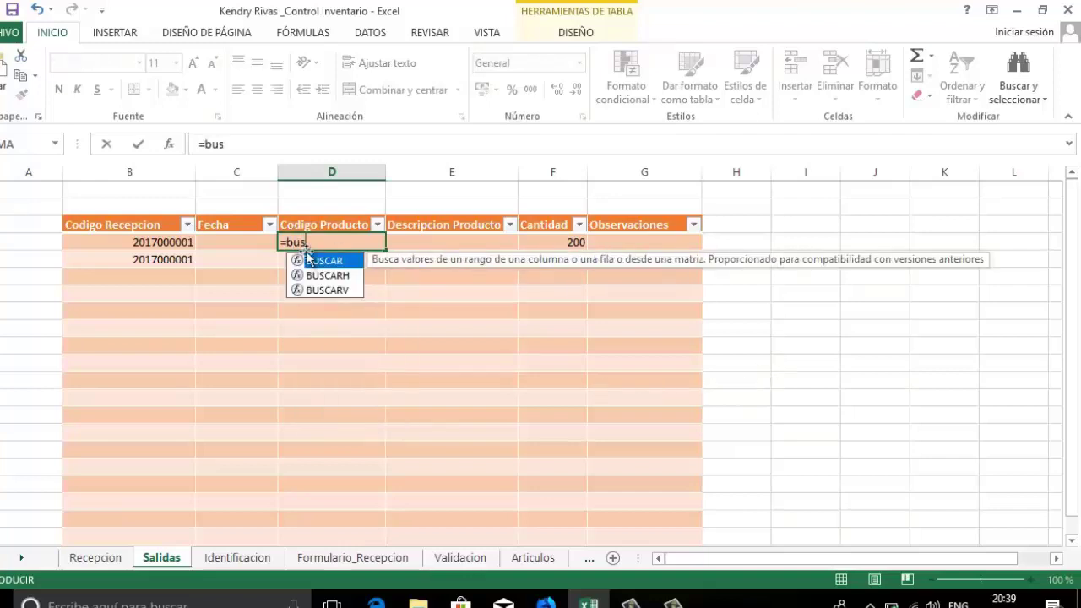
{"action": "double_click", "coordinate": [321, 291]}
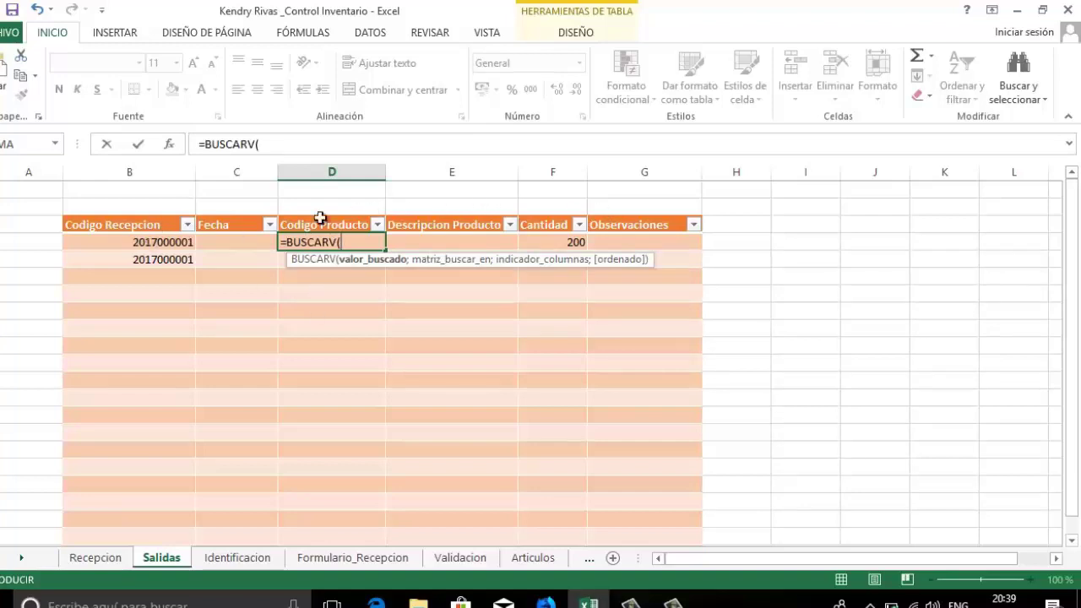
{"action": "left_click", "coordinate": [182, 242]}
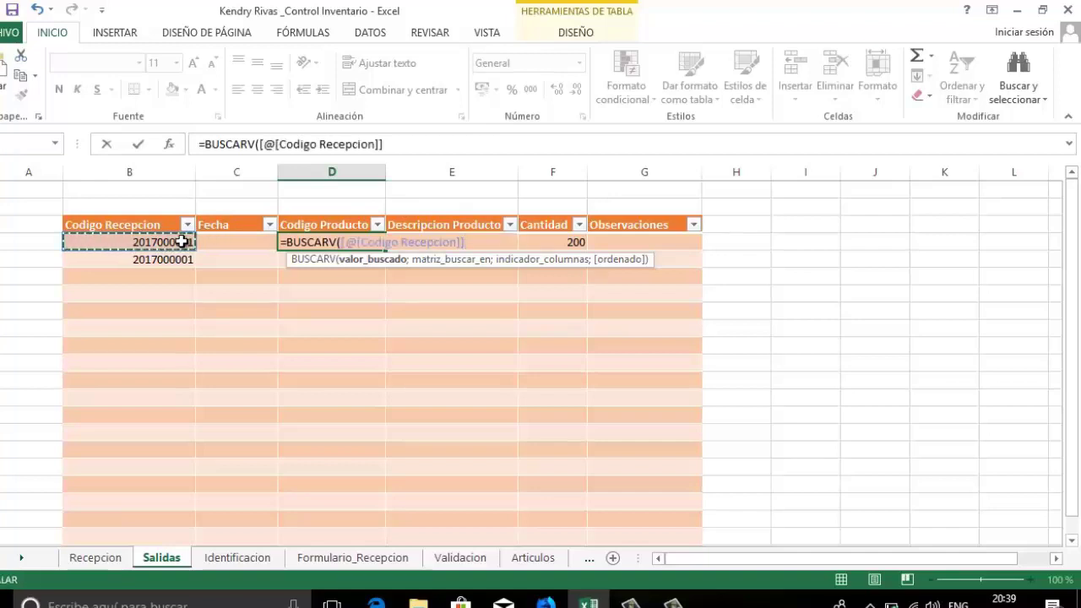
{"action": "type", "text": ";"}
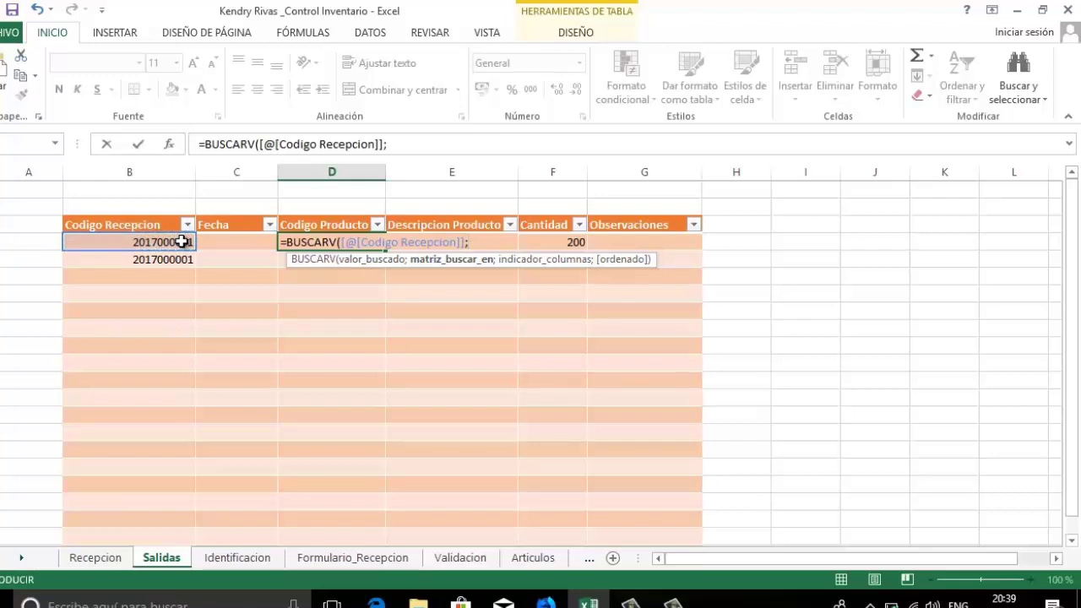
{"action": "type", "text": "bd"}
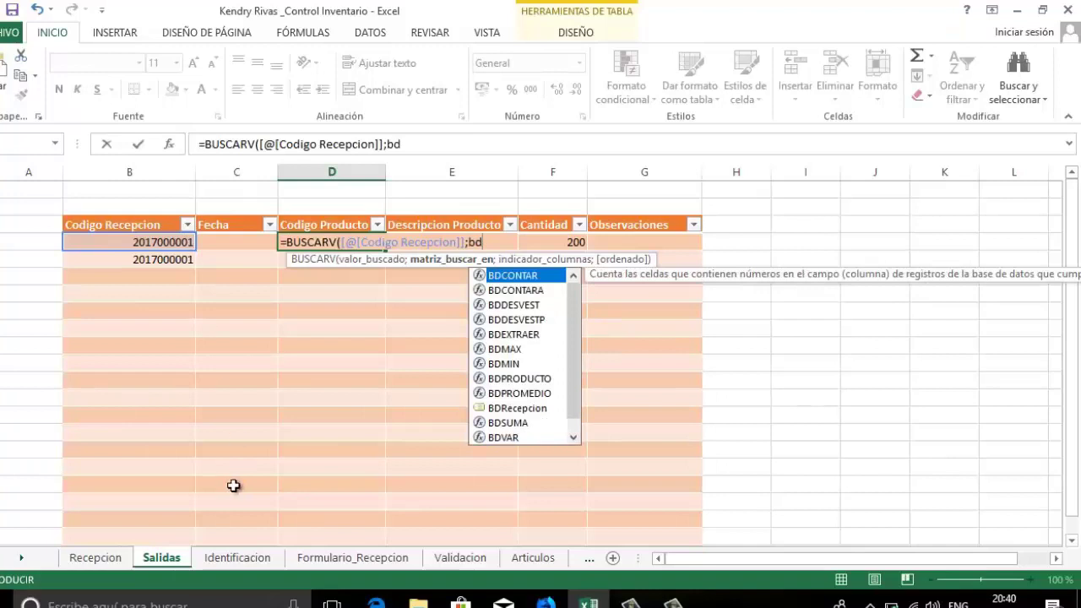
{"action": "left_click", "coordinate": [517, 408]}
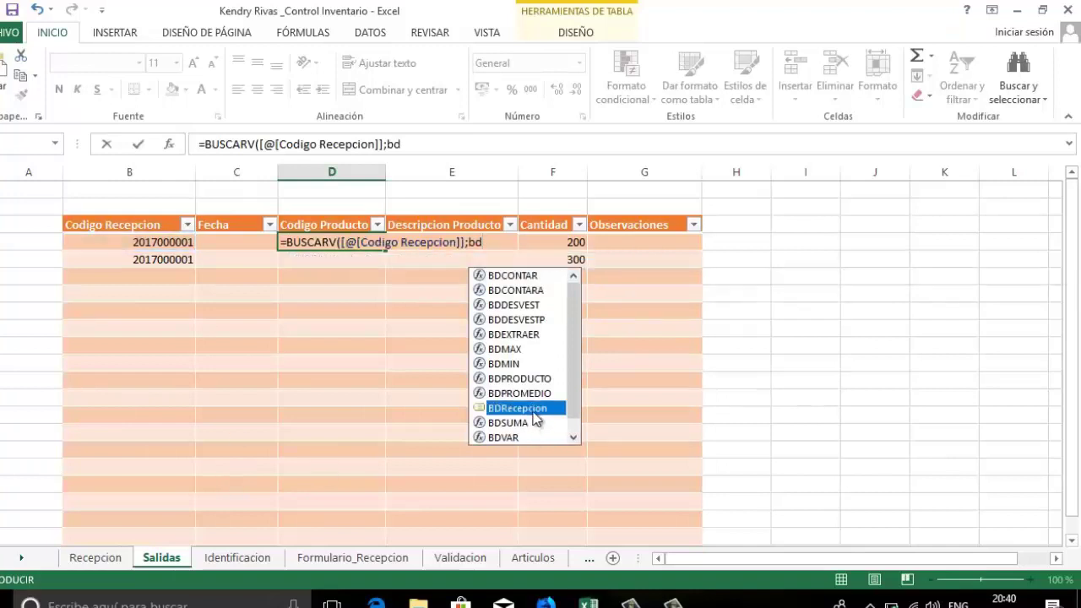
{"action": "double_click", "coordinate": [532, 409]}
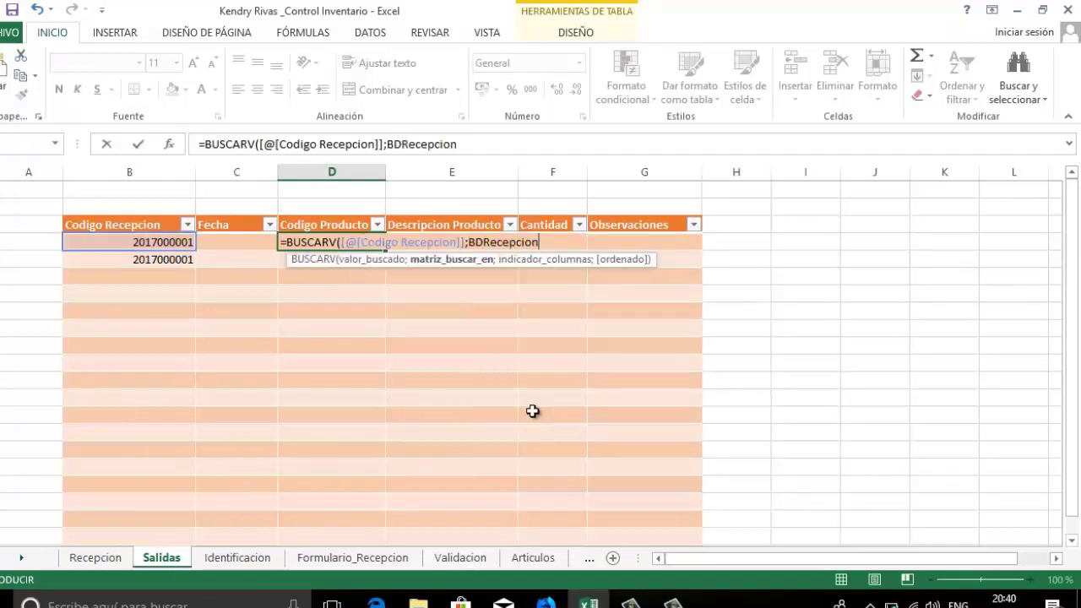
{"action": "type", "text": ";"}
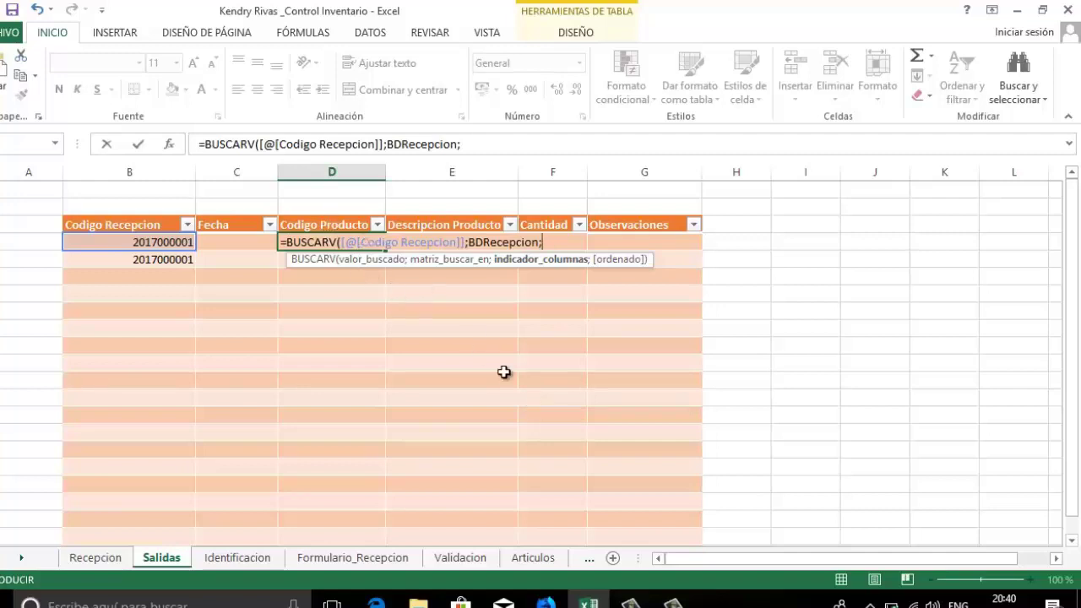
{"action": "type", "text": "3;"}
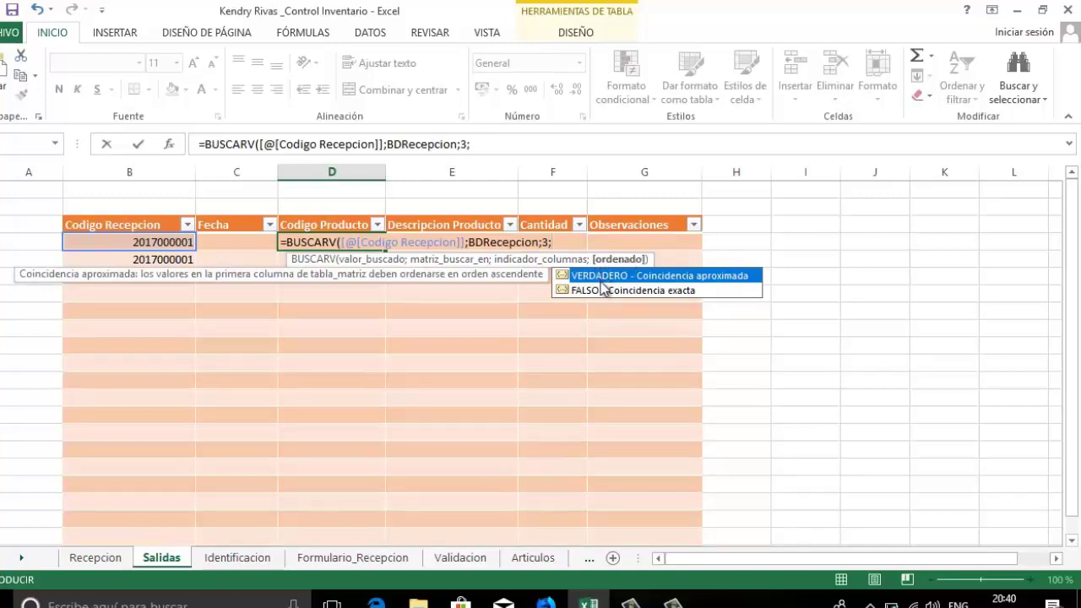
{"action": "type", "text": "0"}
{"action": "key", "text": "Return"}
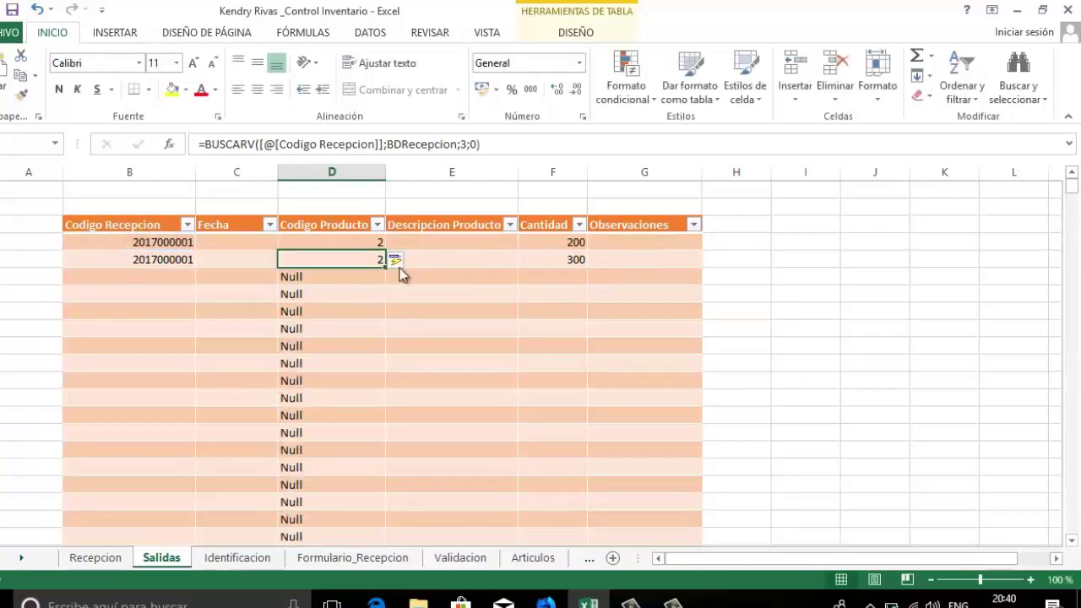
Cut the BUSCARV lookup out of the first Codigo Producto formula
{"action": "scroll", "coordinate": [326, 410], "scroll_direction": "down", "scroll_amount": 2}
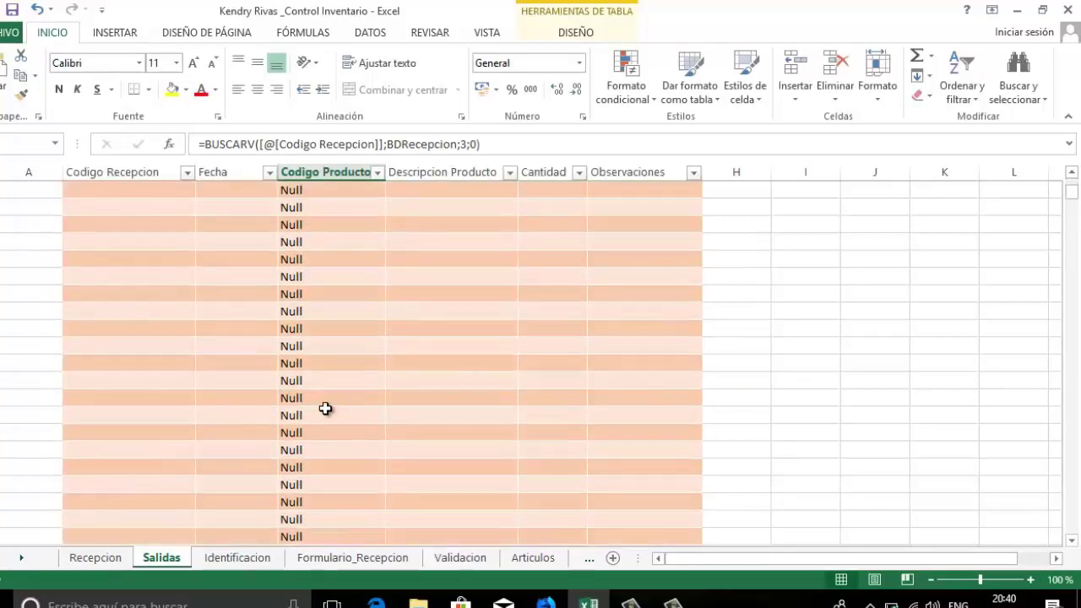
{"action": "scroll", "coordinate": [326, 405], "scroll_direction": "up", "scroll_amount": 2}
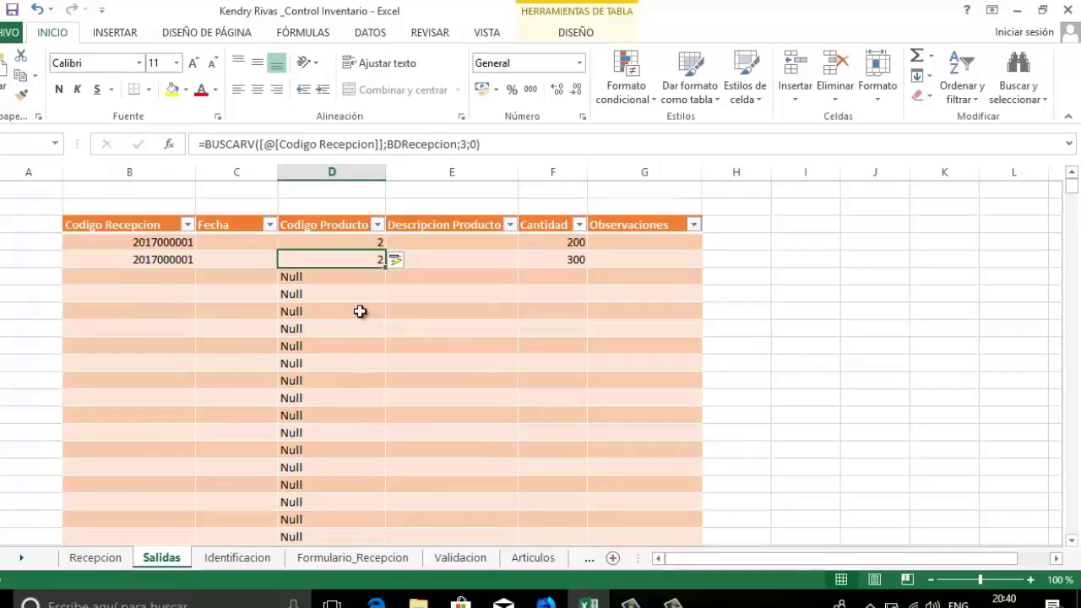
{"action": "double_click", "coordinate": [341, 245]}
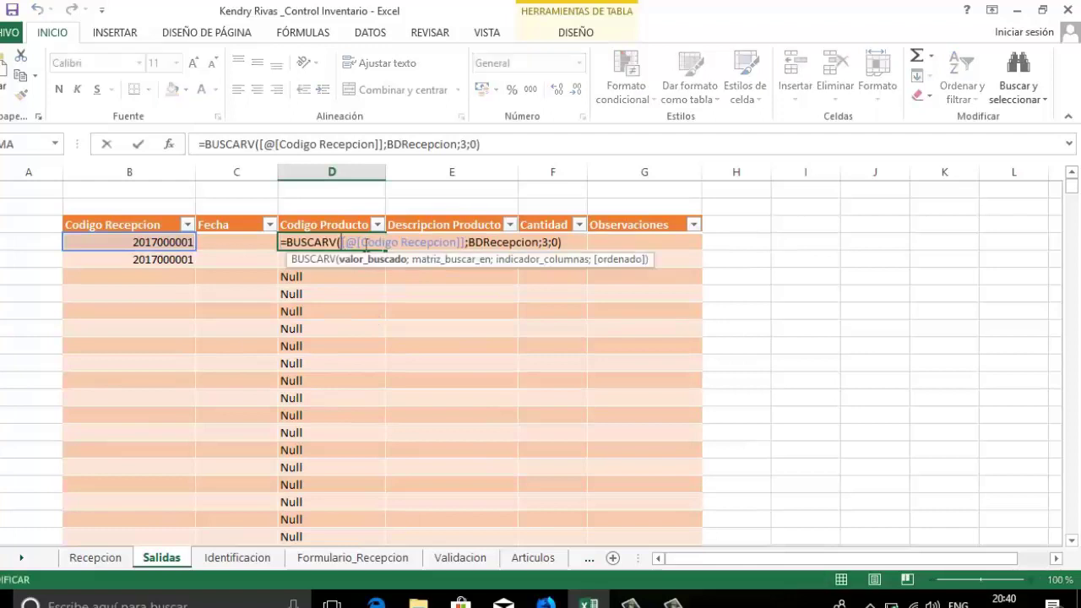
{"action": "left_click_drag", "start_coordinate": [563, 243], "coordinate": [286, 243]}
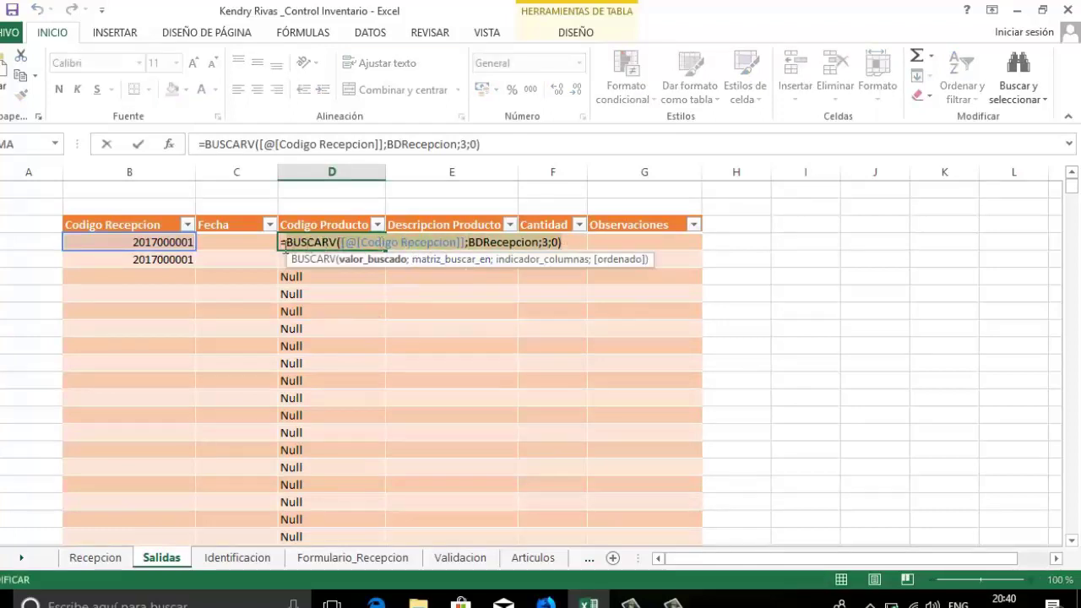
{"action": "right_click", "coordinate": [292, 244]}
{"action": "left_click", "coordinate": [331, 258]}
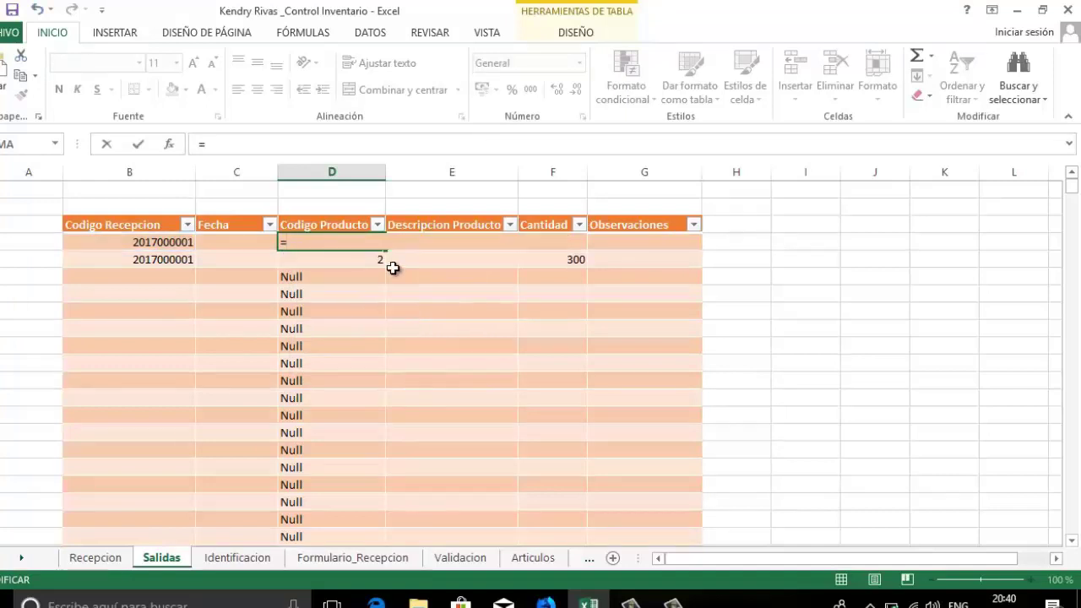
Rebuild it as =SI([@[Codigo Recepcion]]<>"";BUSCARV(...);"") so empty rows stay blank
{"action": "type", "text": "si"}
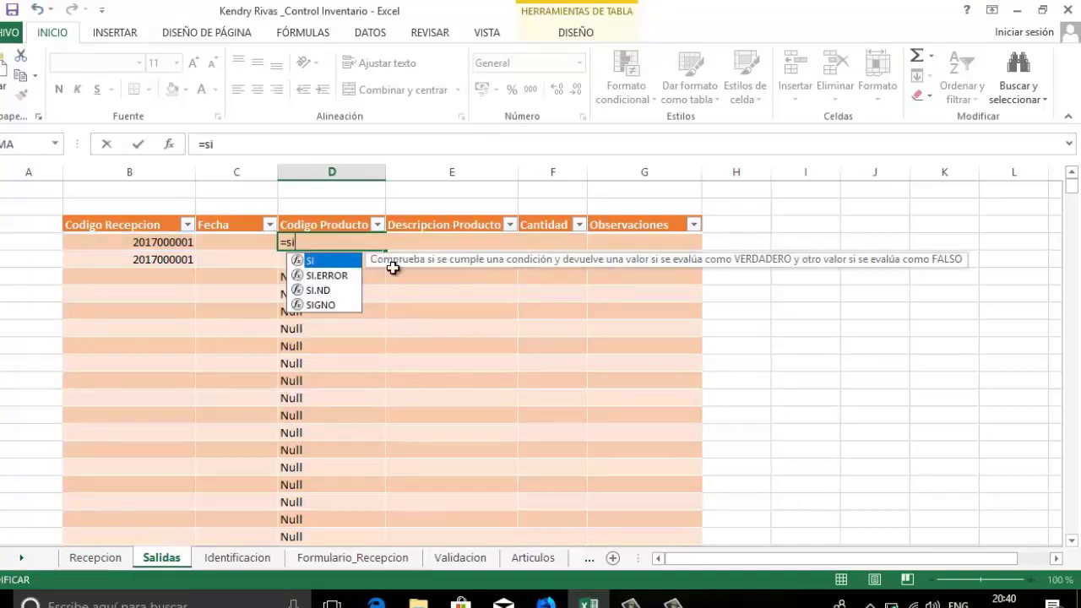
{"action": "double_click", "coordinate": [321, 261]}
{"action": "left_click", "coordinate": [176, 239]}
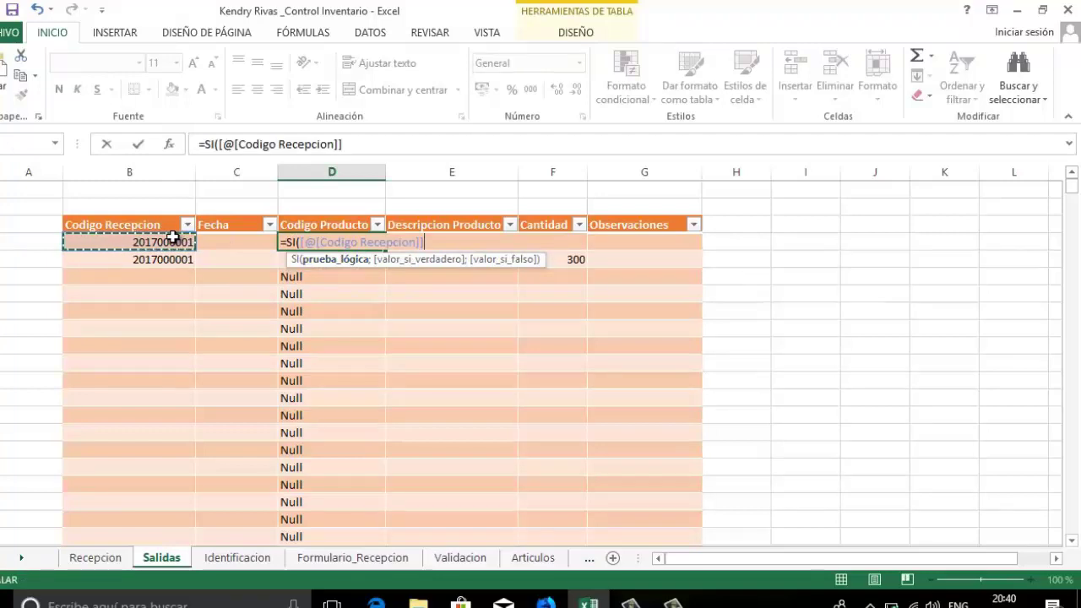
{"action": "type", "text": "<>"}
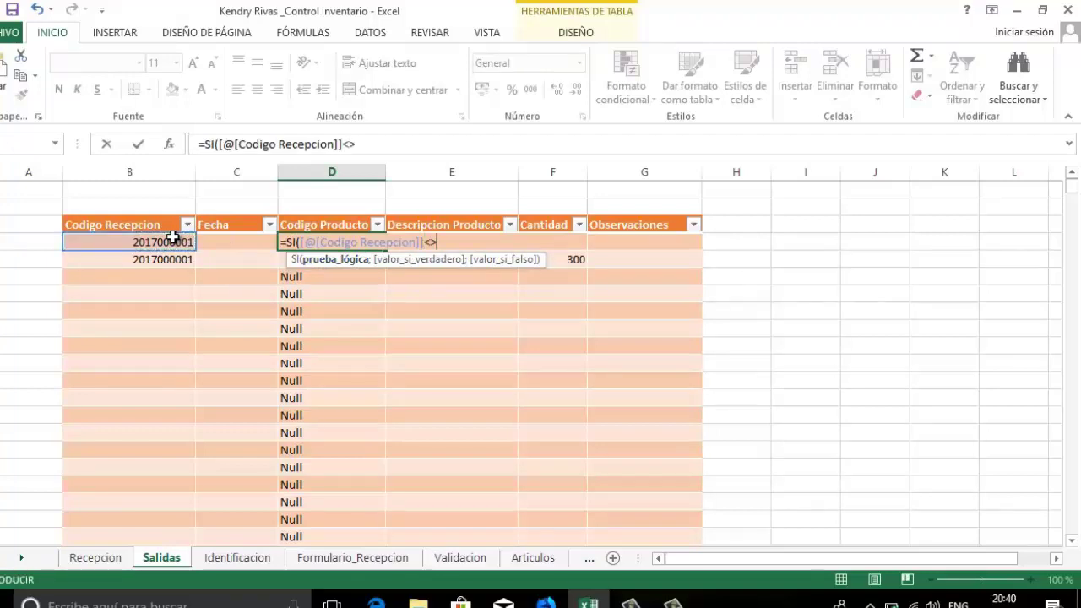
{"action": "type", "text": "\"\","}
{"action": "key", "text": "ctrl+v"}
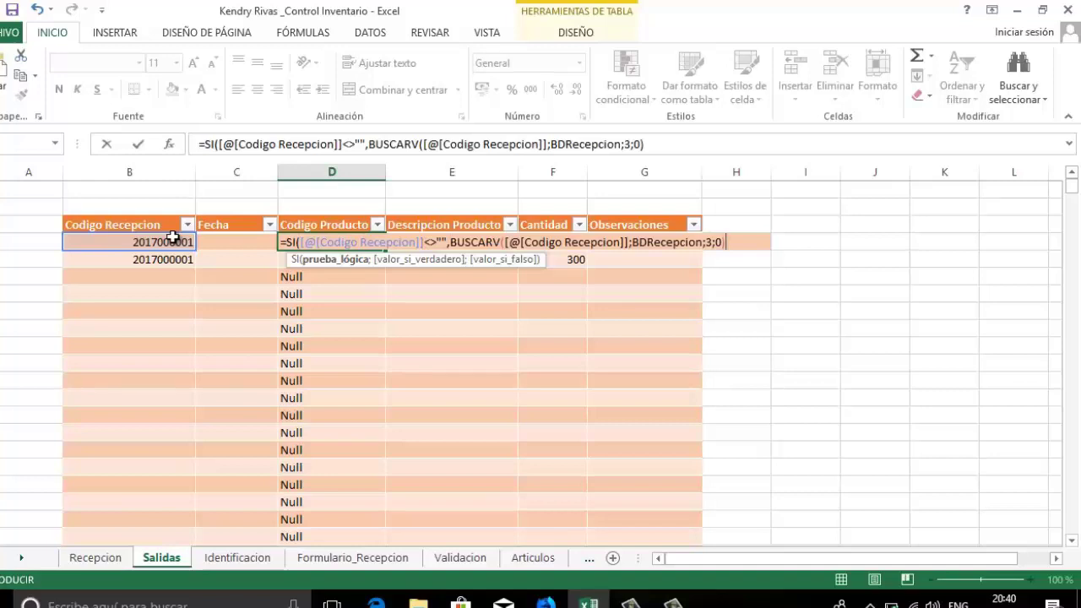
{"action": "left_click", "coordinate": [451, 243]}
{"action": "key", "text": "BackSpace"}
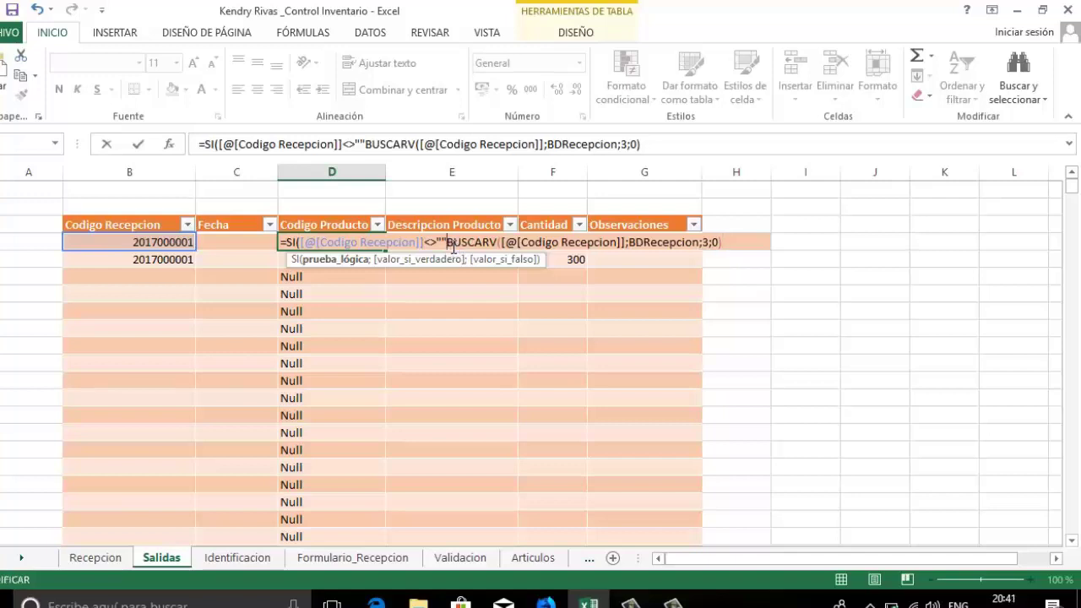
{"action": "type", "text": ";0)"}
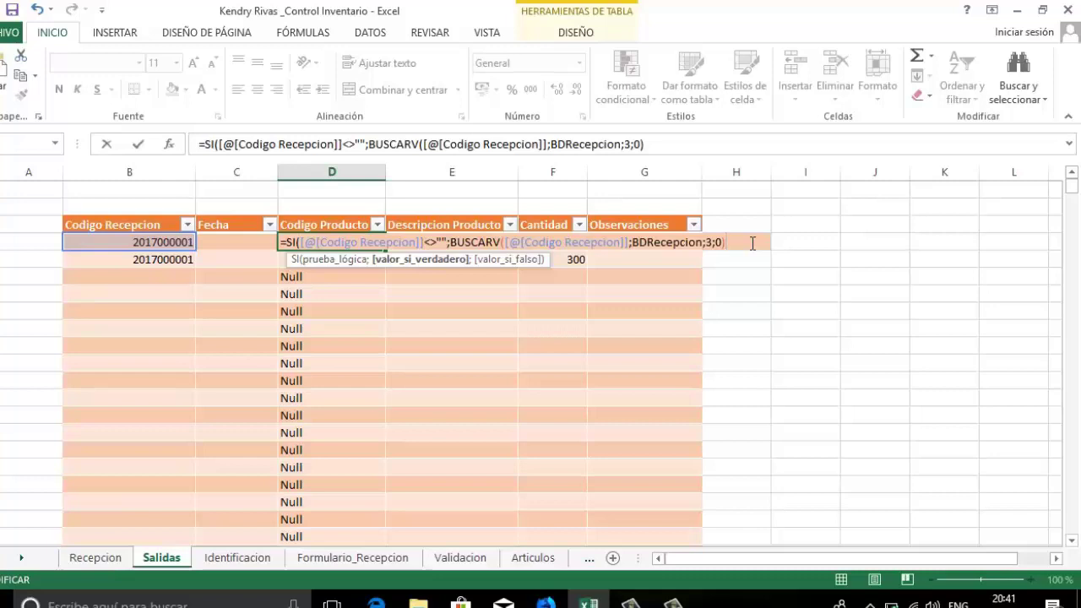
{"action": "type", "text": ";"}
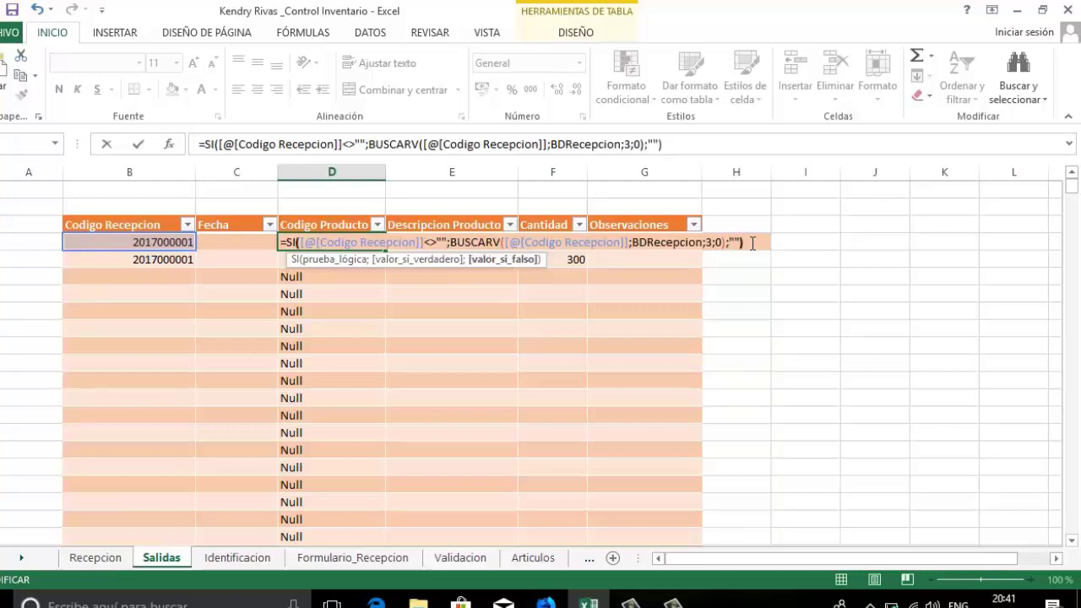
{"action": "type", "text": "\"\")"}
{"action": "key", "text": "Return"}
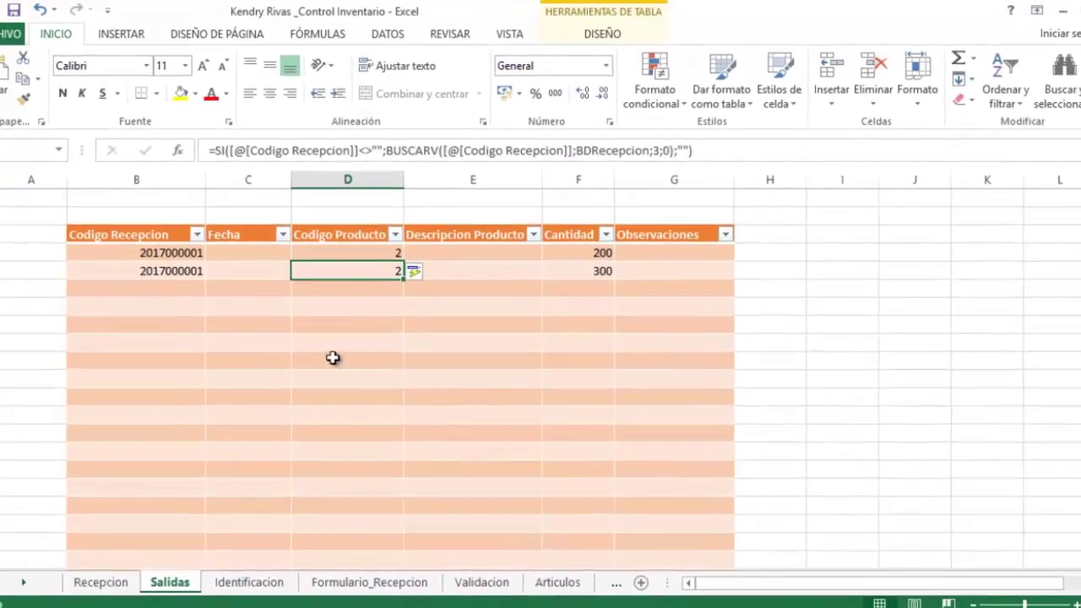
Copy the full SI/BUSCARV formula from the first Codigo Producto cell
{"action": "left_click", "coordinate": [367, 248]}
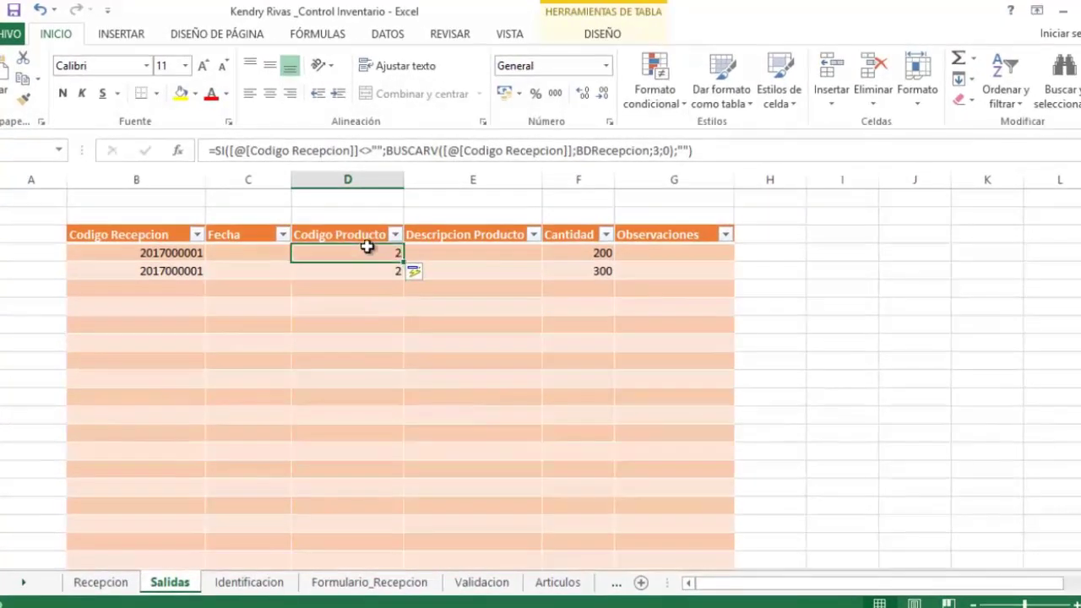
{"action": "double_click", "coordinate": [367, 248]}
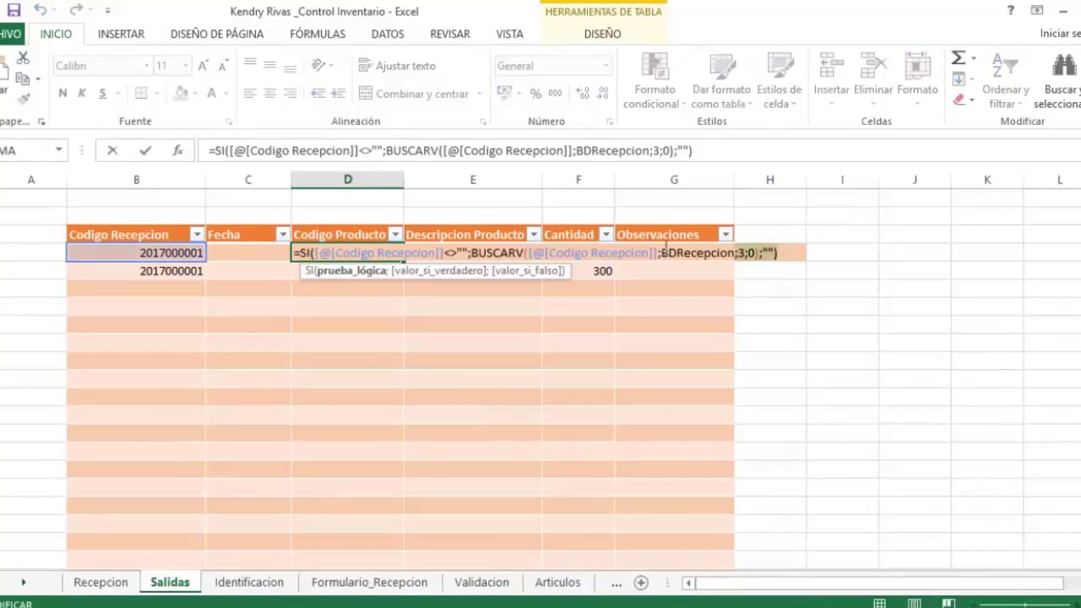
{"action": "left_click_drag", "start_coordinate": [664, 253], "coordinate": [267, 253]}
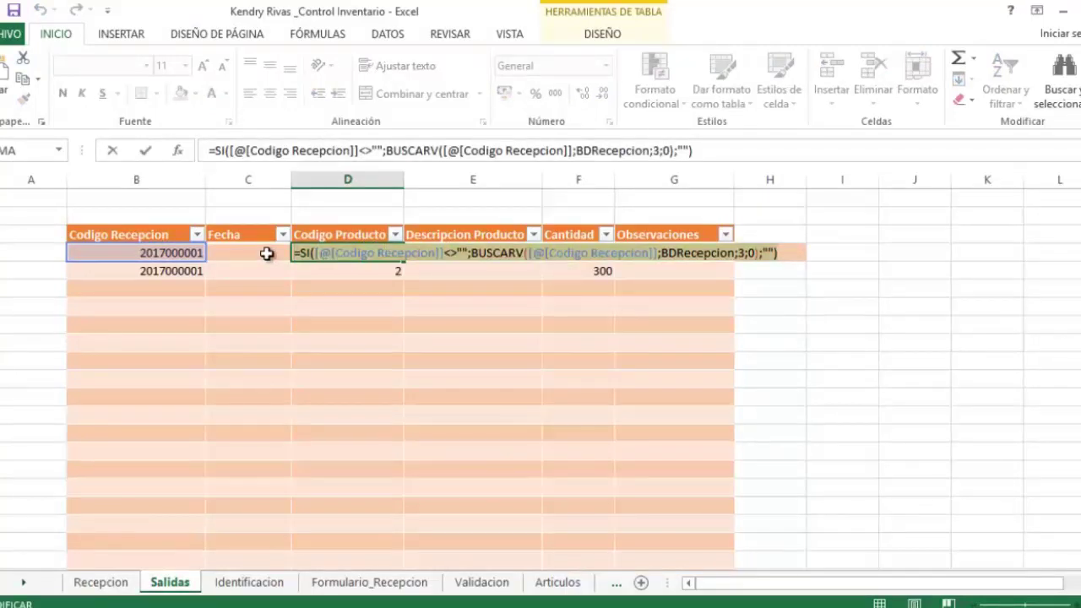
{"action": "key", "text": "Return"}
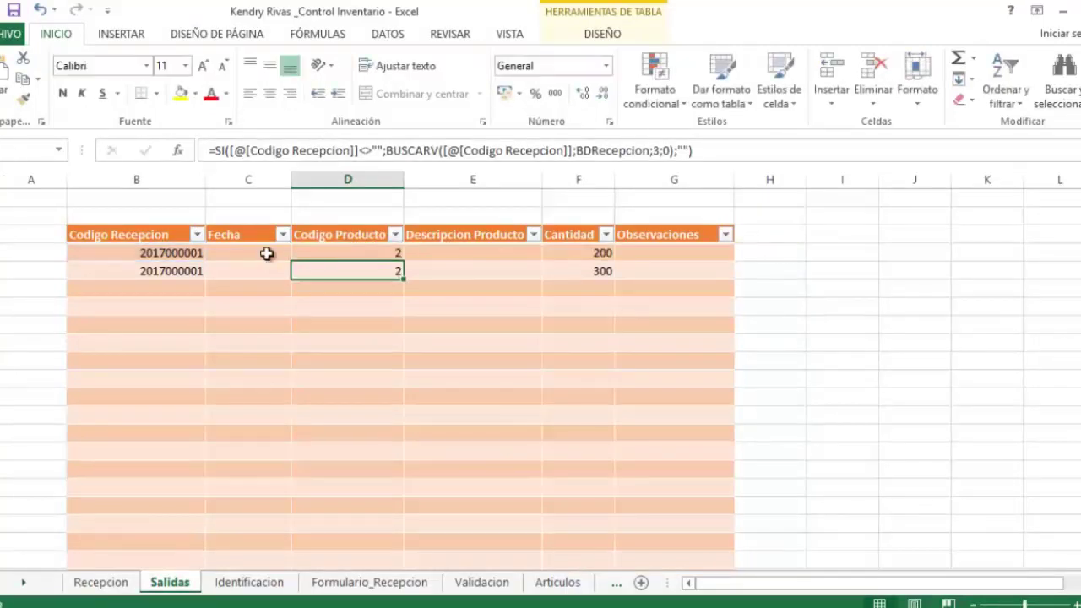
Paste the lookup into Descripcion Producto with column index 4, showing Papel Bond 16, and select the whole sheet
{"action": "double_click", "coordinate": [445, 251]}
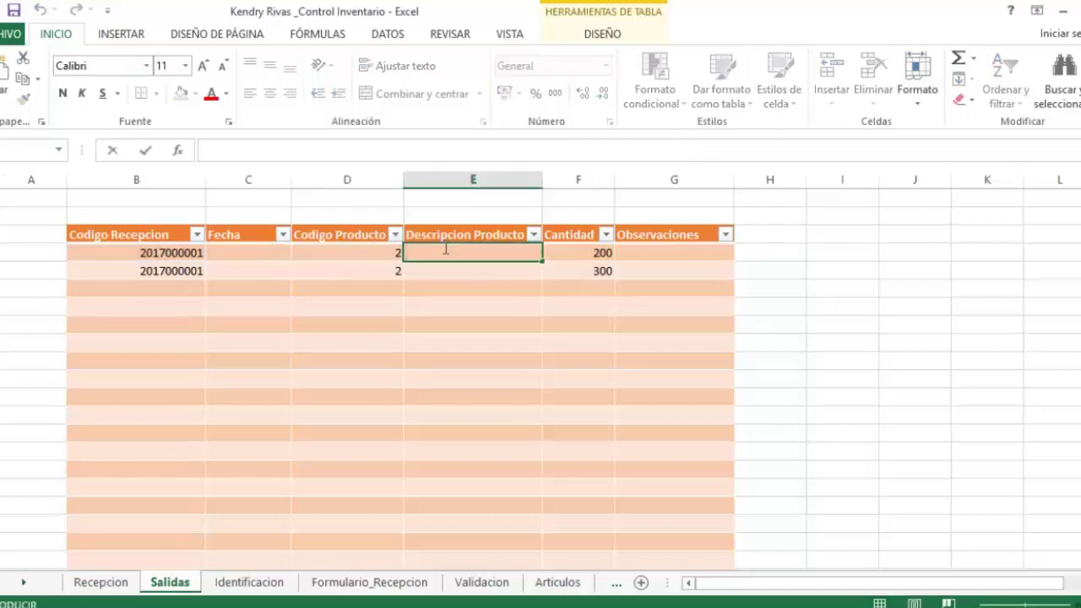
{"action": "type", "text": "=SI([@[Codigo Recepcion]]<>\"\";BUSCARV([@[Codigo Recepcion]];BDRecepcion;3;0);\"\")"}
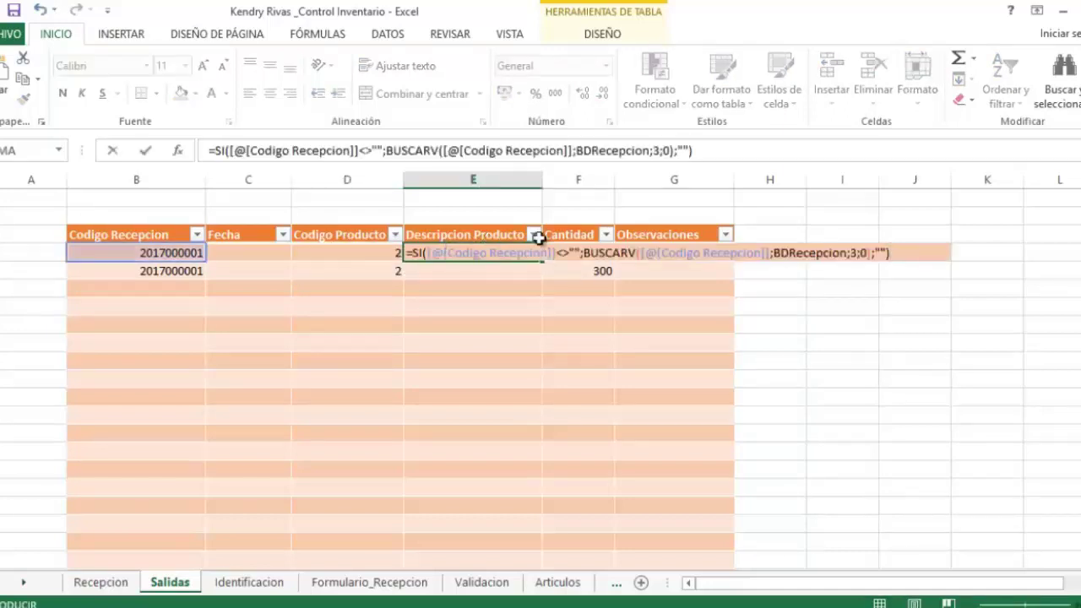
{"action": "left_click", "coordinate": [857, 251]}
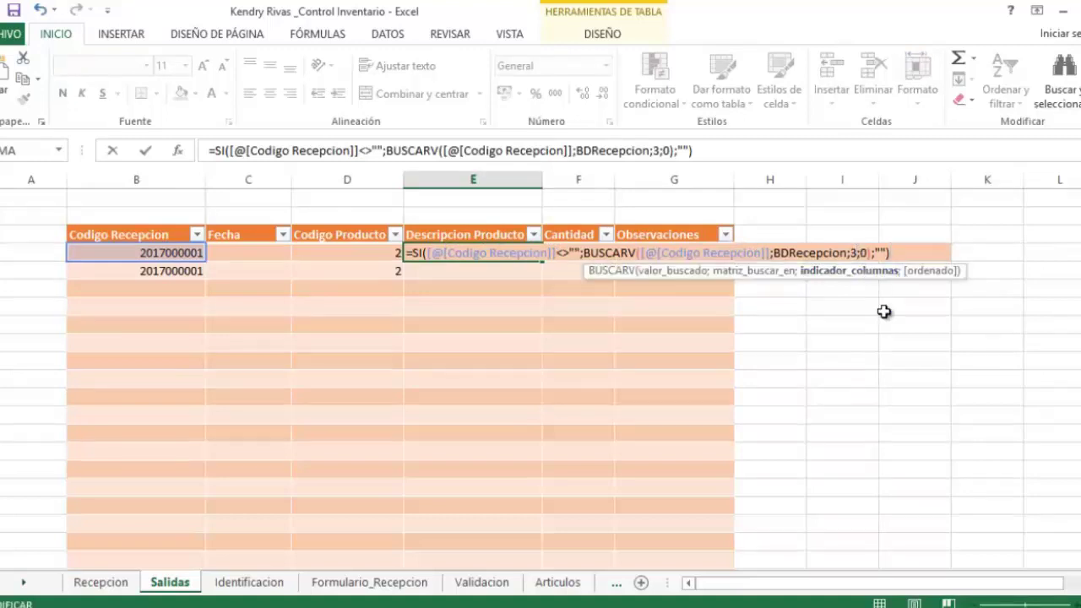
{"action": "key", "text": "BackSpace"}
{"action": "type", "text": "4"}
{"action": "key", "text": "Return"}
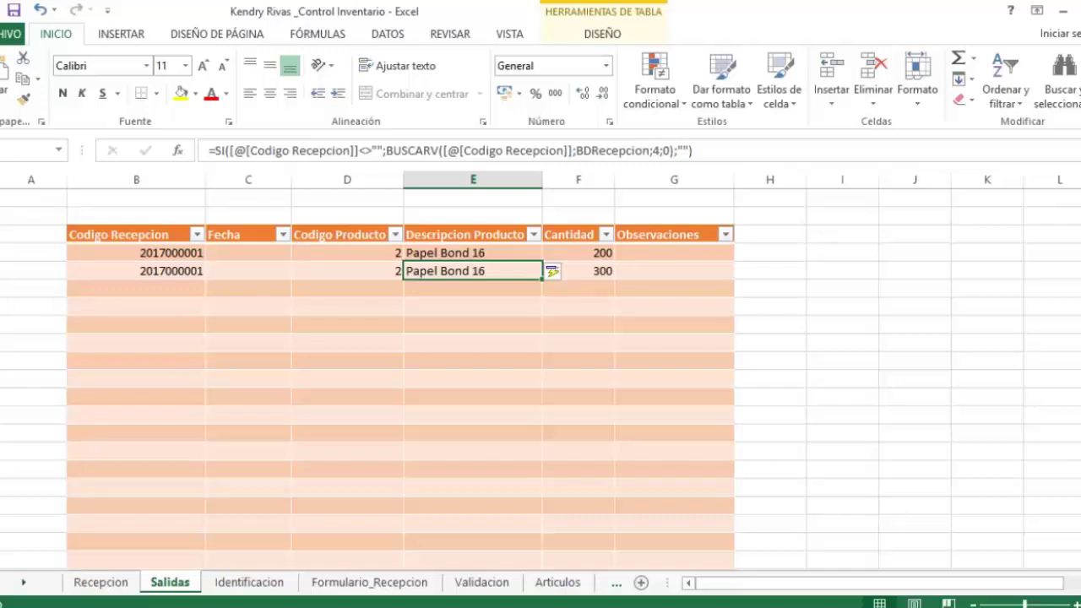
{"action": "left_click", "coordinate": [2, 179]}
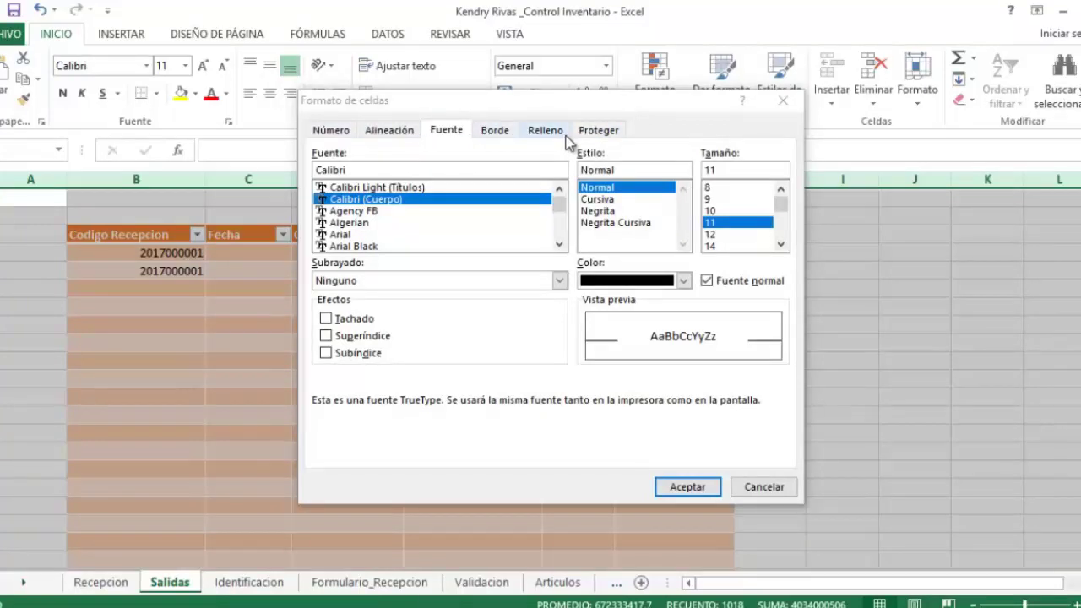
Unlock all cells of the Salidas sheet in the cell protection settings
{"action": "left_click", "coordinate": [597, 133]}
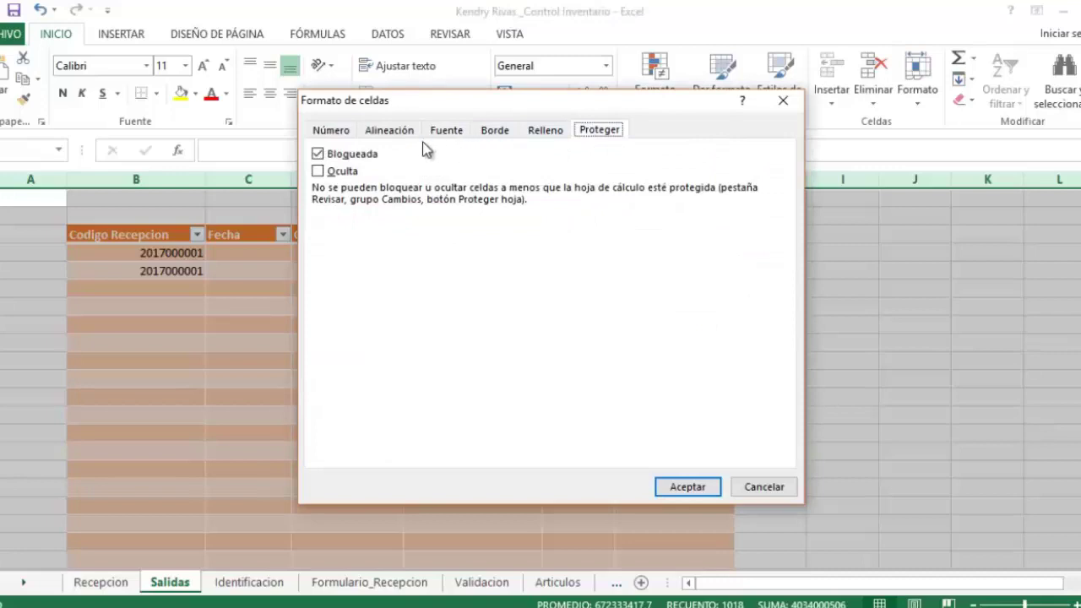
{"action": "left_click", "coordinate": [319, 155]}
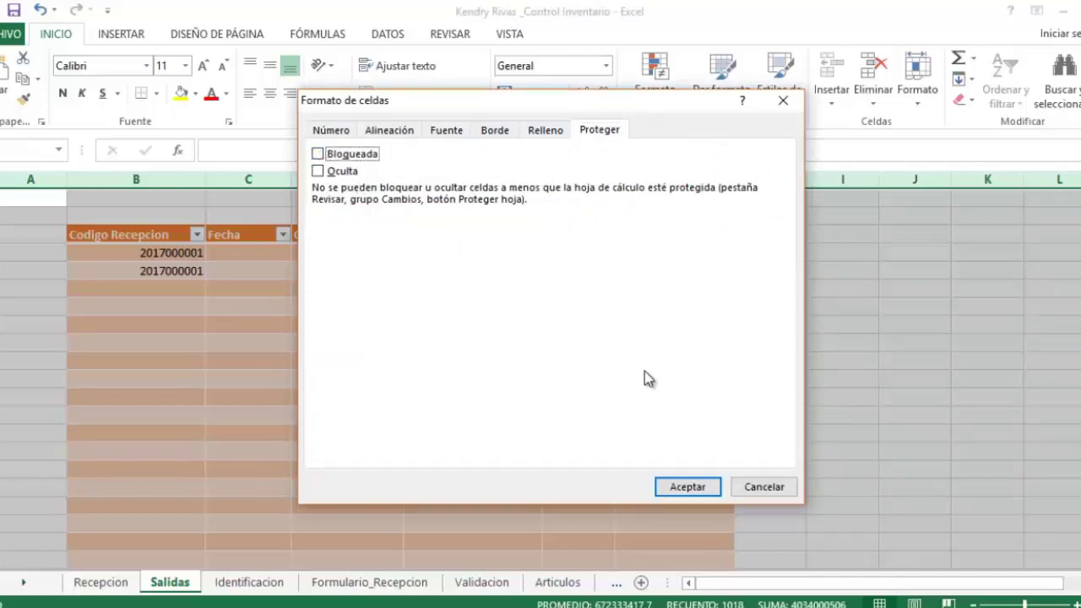
{"action": "left_click", "coordinate": [697, 486]}
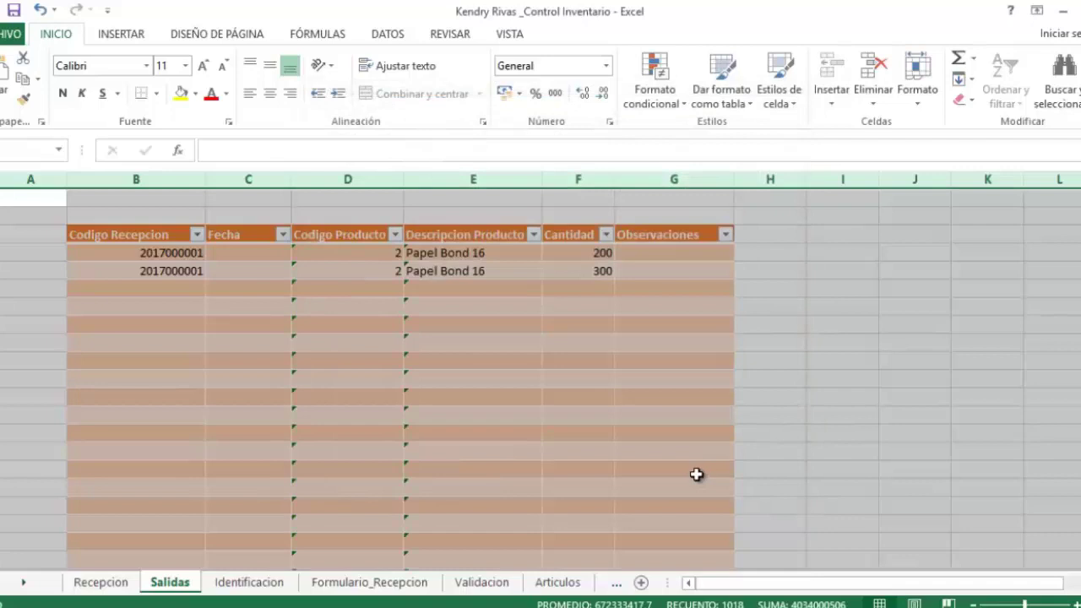
{"action": "left_click", "coordinate": [441, 382]}
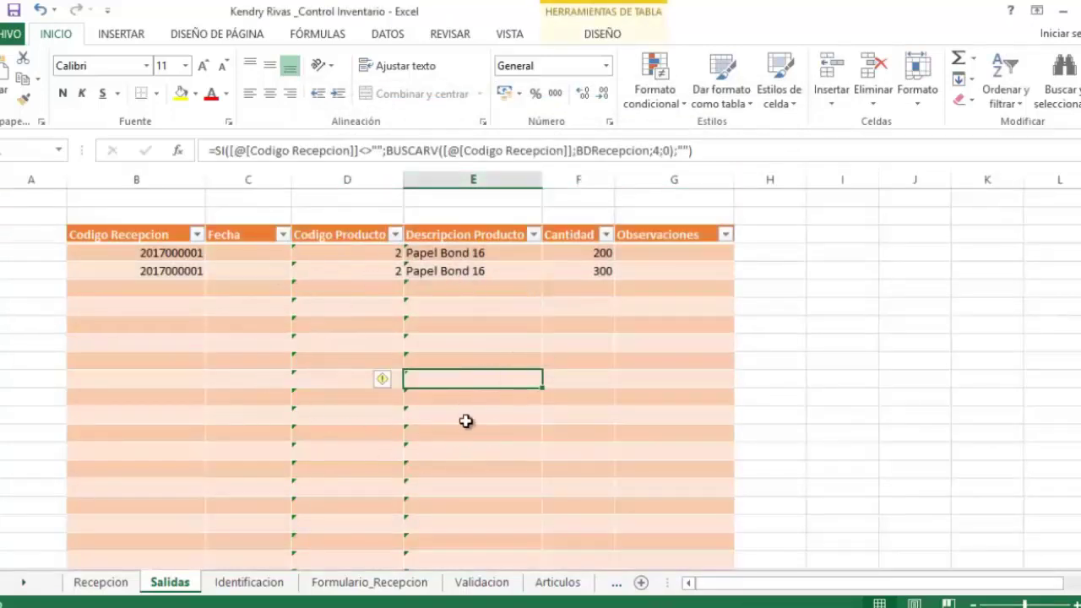
Mark columns A, D–E (Codigo and Descripcion Producto) and H–L as Bloqueada
{"action": "left_click", "coordinate": [380, 180]}
{"action": "left_click_drag", "start_coordinate": [380, 180], "coordinate": [442, 179]}
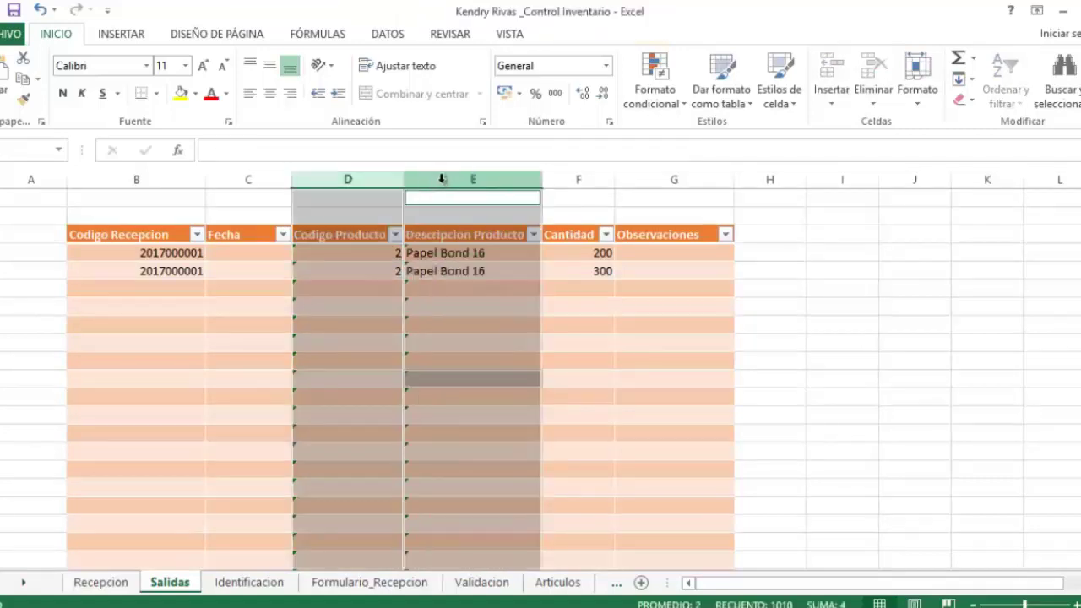
{"action": "left_click", "coordinate": [40, 178], "text": "ctrl"}
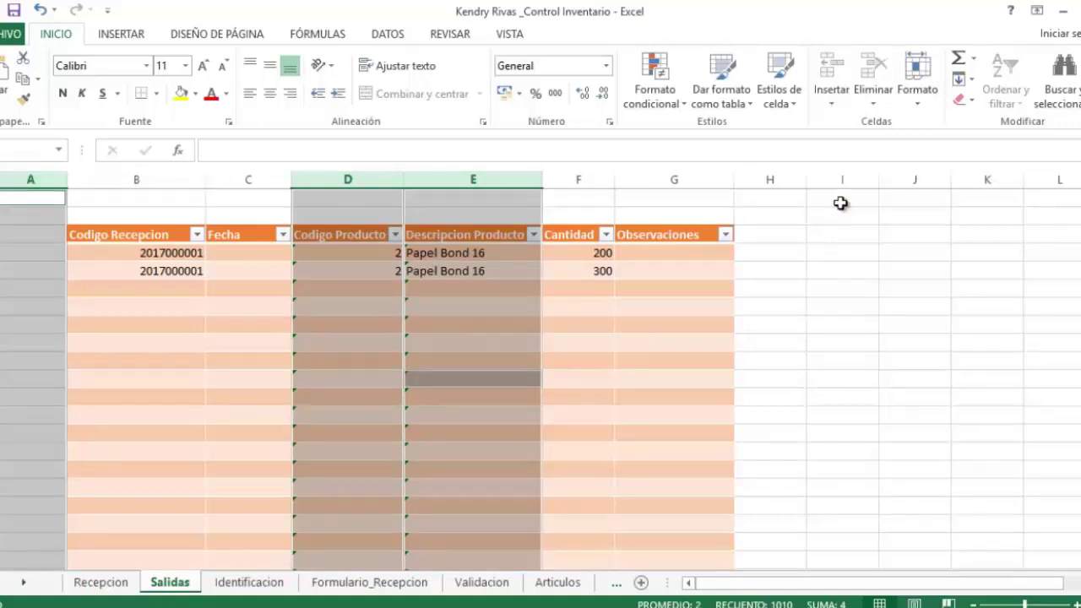
{"action": "left_click_drag", "start_coordinate": [775, 184], "coordinate": [1048, 195]}
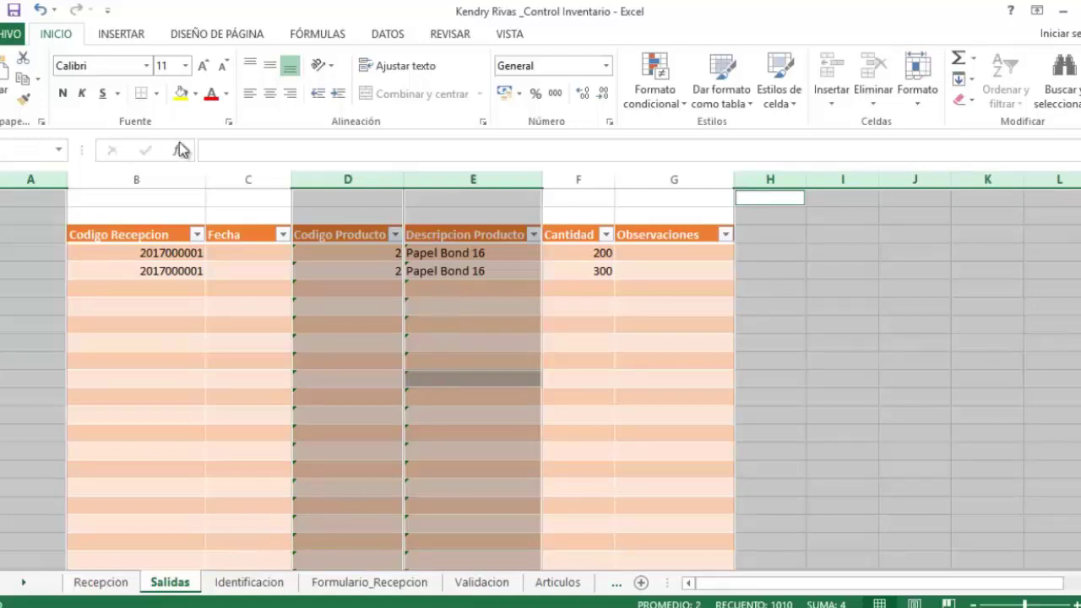
{"action": "left_click", "coordinate": [228, 122]}
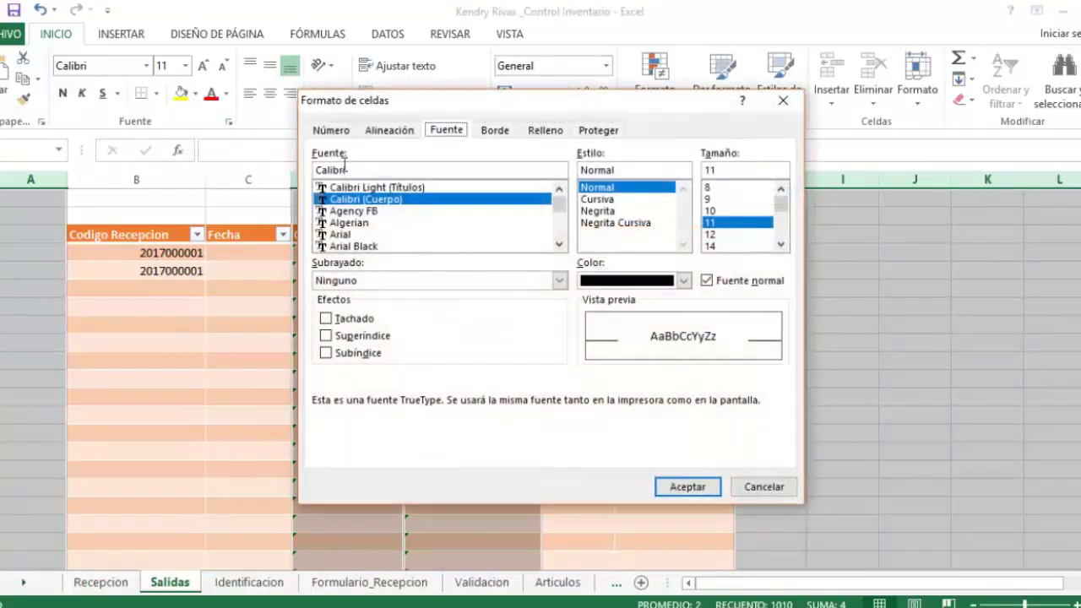
{"action": "left_click", "coordinate": [602, 134]}
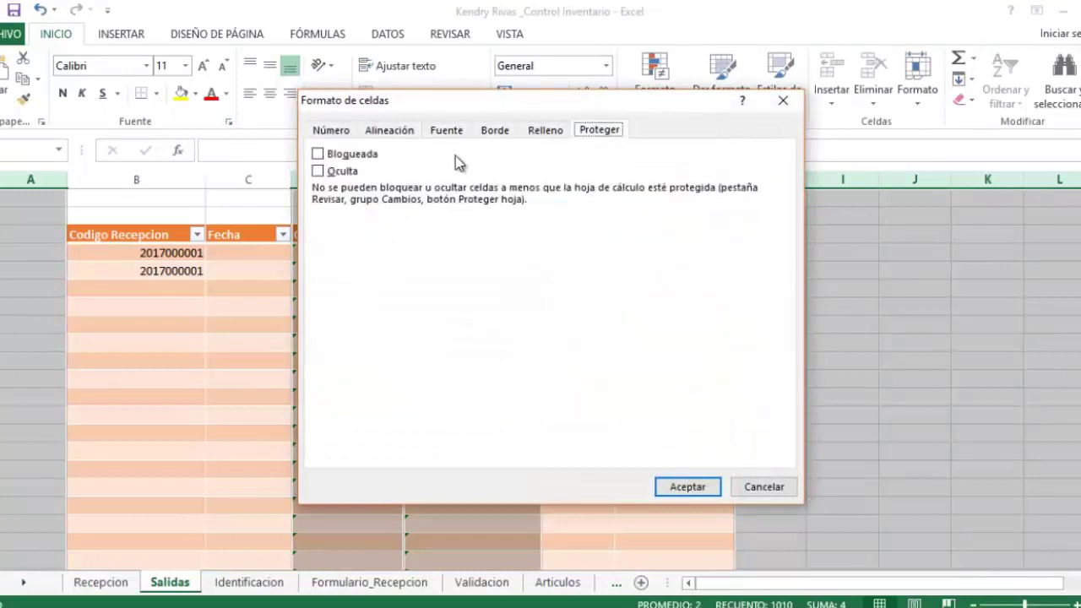
{"action": "left_click", "coordinate": [376, 154]}
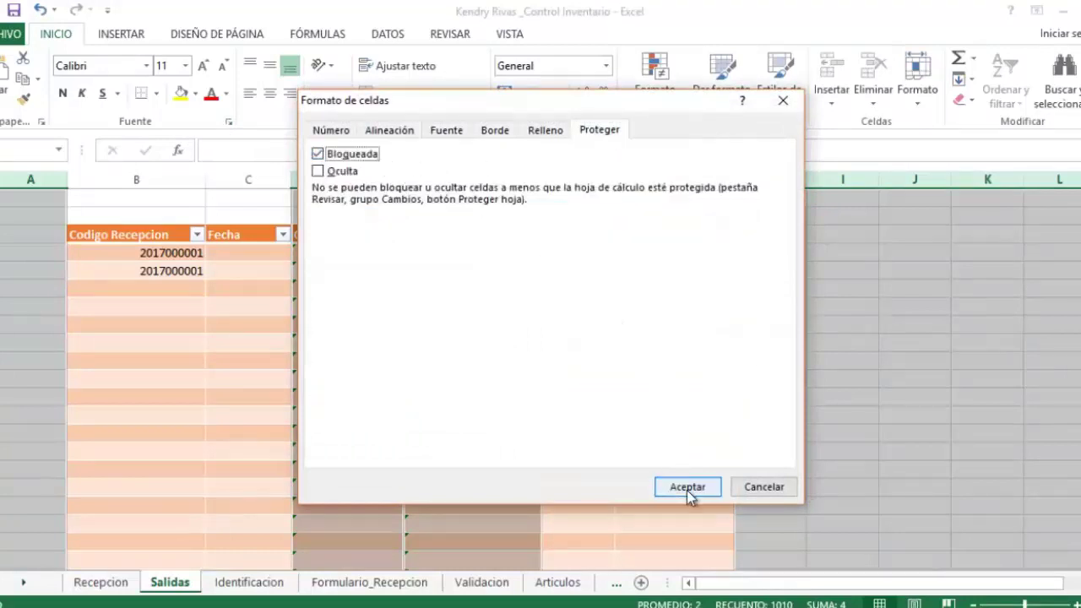
{"action": "left_click", "coordinate": [687, 487]}
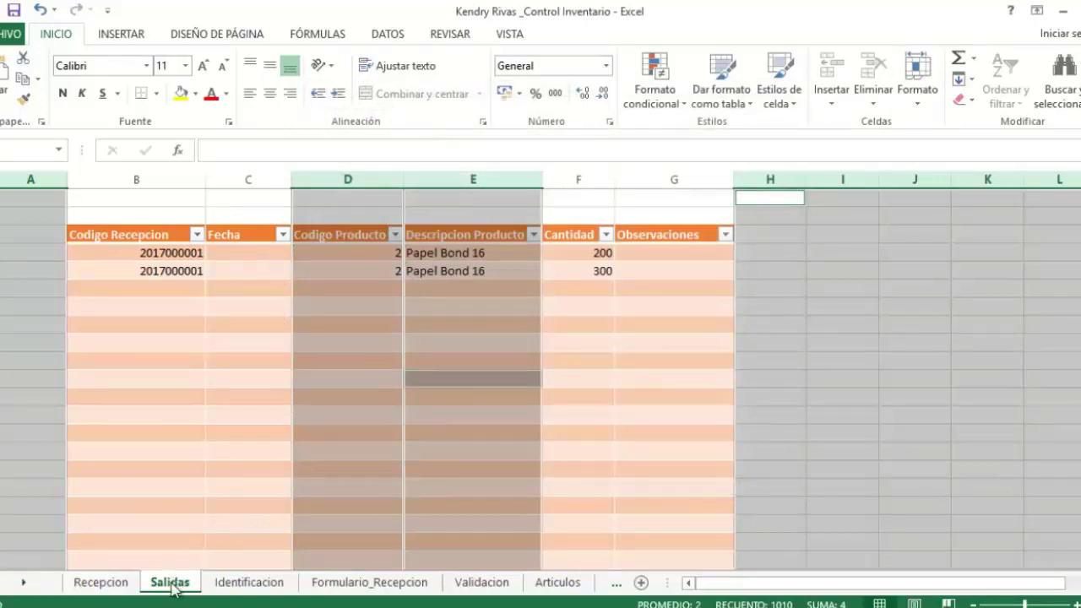
{"action": "left_click", "coordinate": [271, 255]}
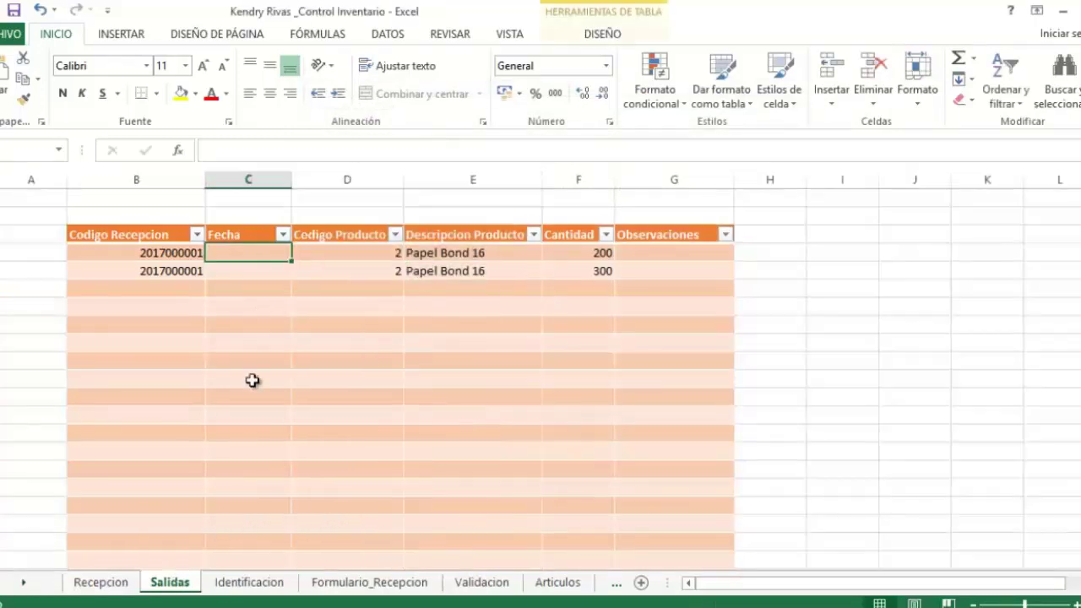
Protect the Salidas sheet, allowing selection of unlocked cells only, not locked ones
{"action": "right_click", "coordinate": [173, 589]}
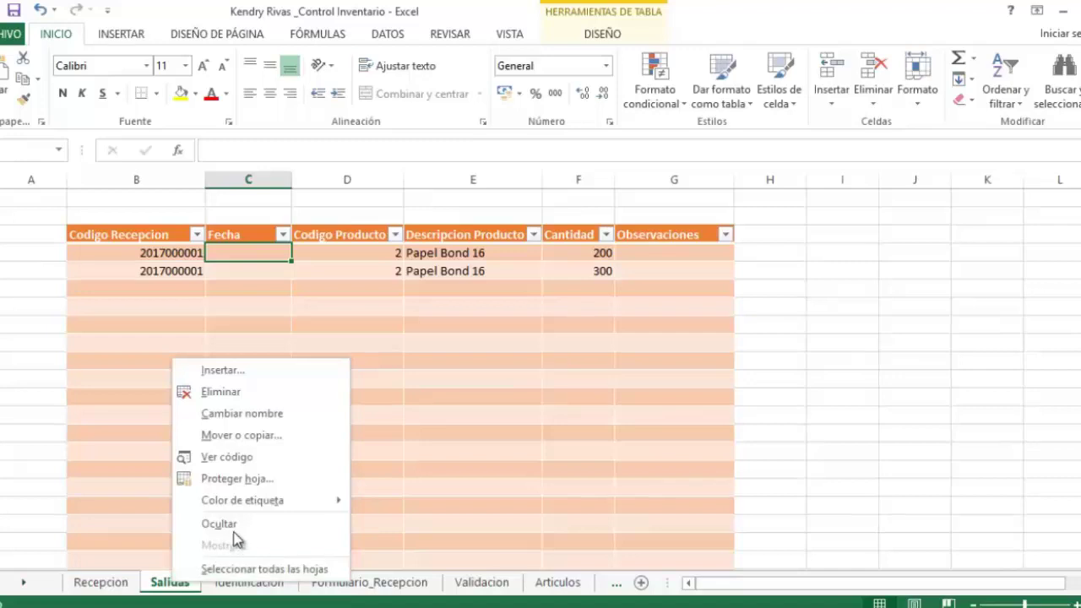
{"action": "left_click", "coordinate": [254, 478]}
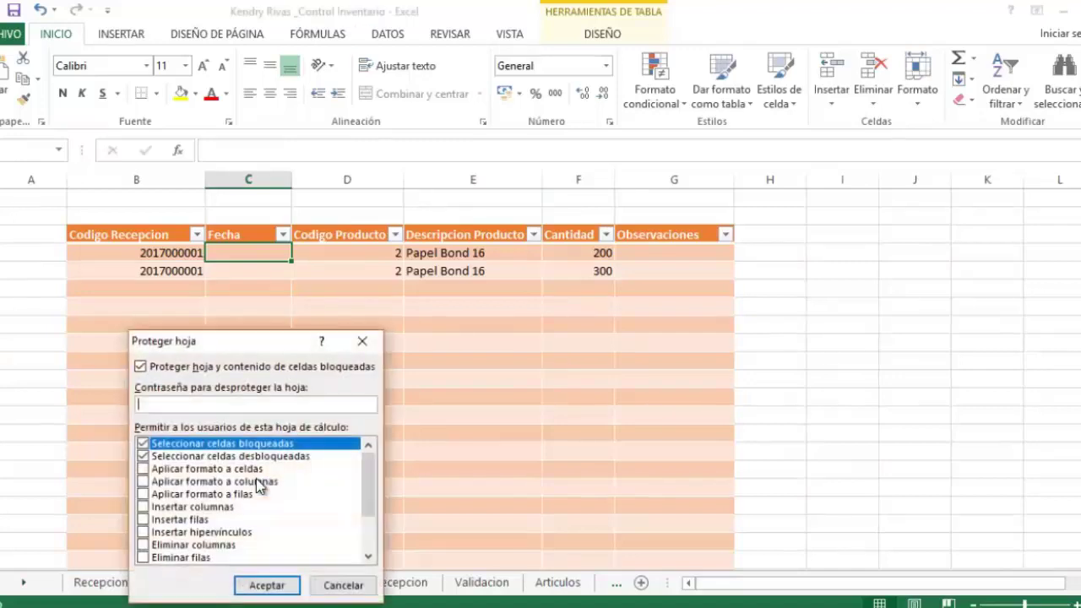
{"action": "left_click", "coordinate": [143, 457]}
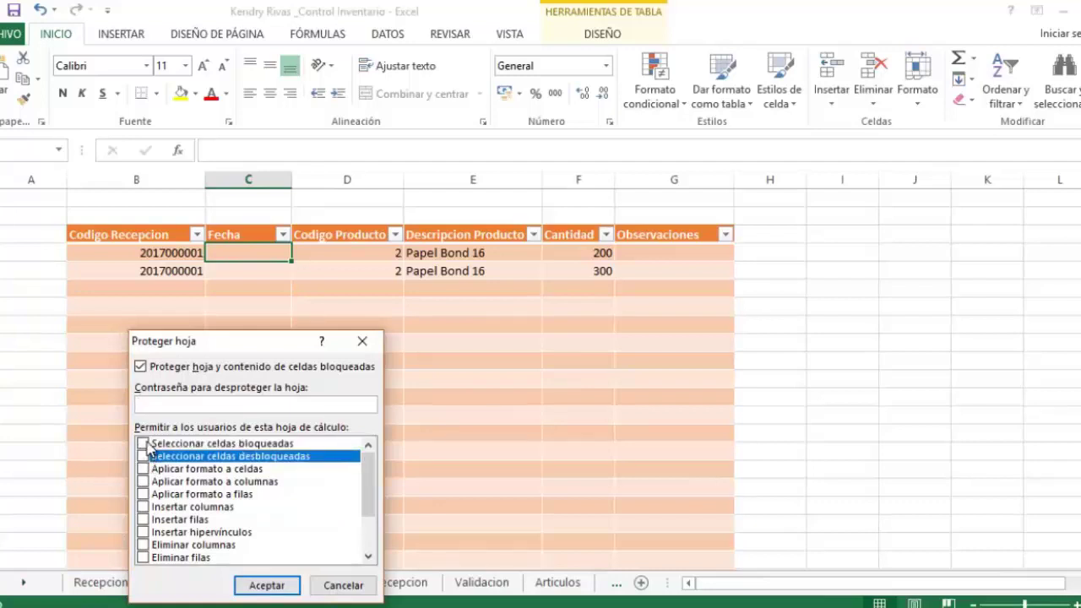
{"action": "left_click", "coordinate": [144, 444]}
{"action": "left_click", "coordinate": [144, 445]}
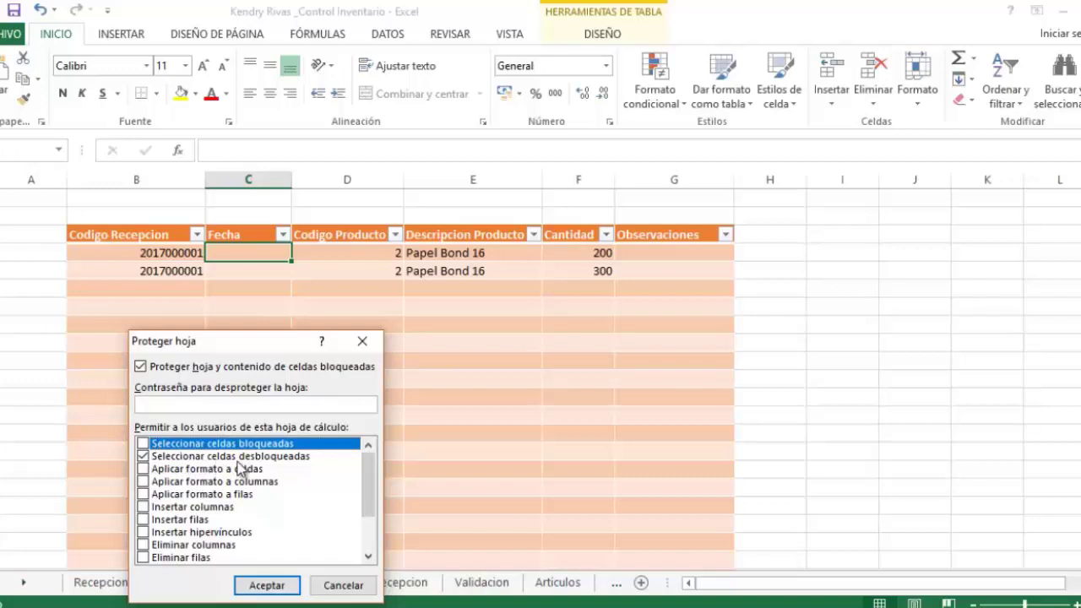
{"action": "left_click", "coordinate": [255, 586]}
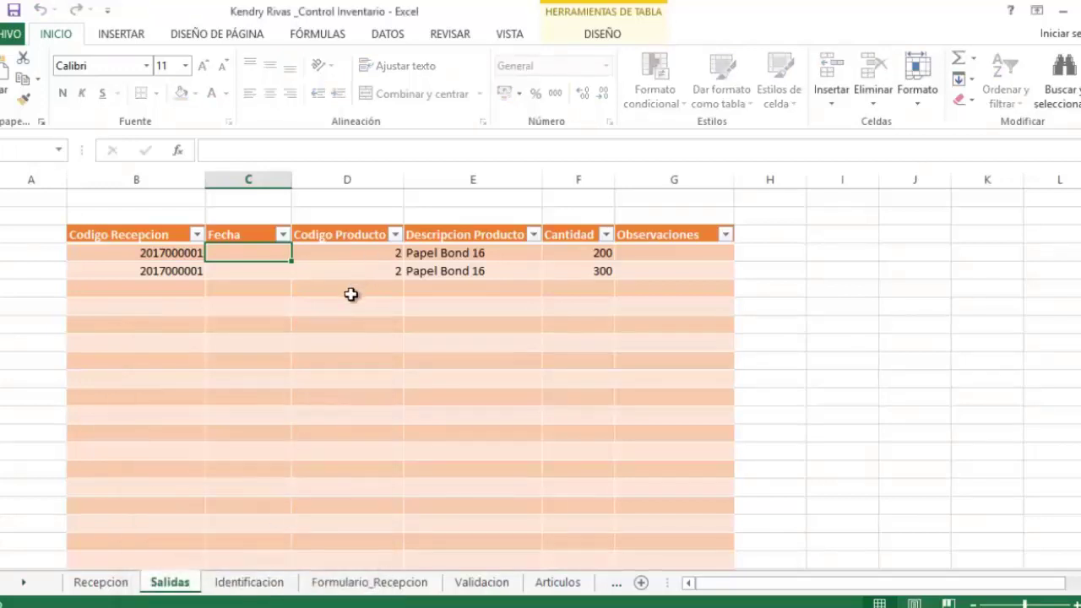
Test that Tab and Enter move only through the unlocked cells, ending at the empty row's Codigo Recepcion
{"action": "key", "text": "Tab"}
{"action": "key", "text": "Return"}
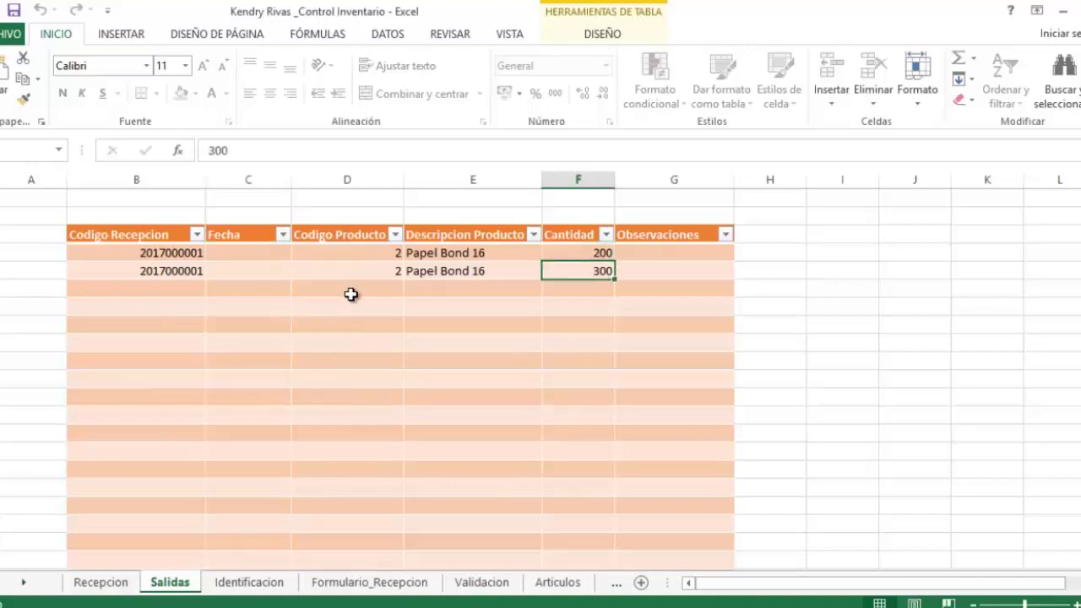
{"action": "key", "text": "shift+Tab"}
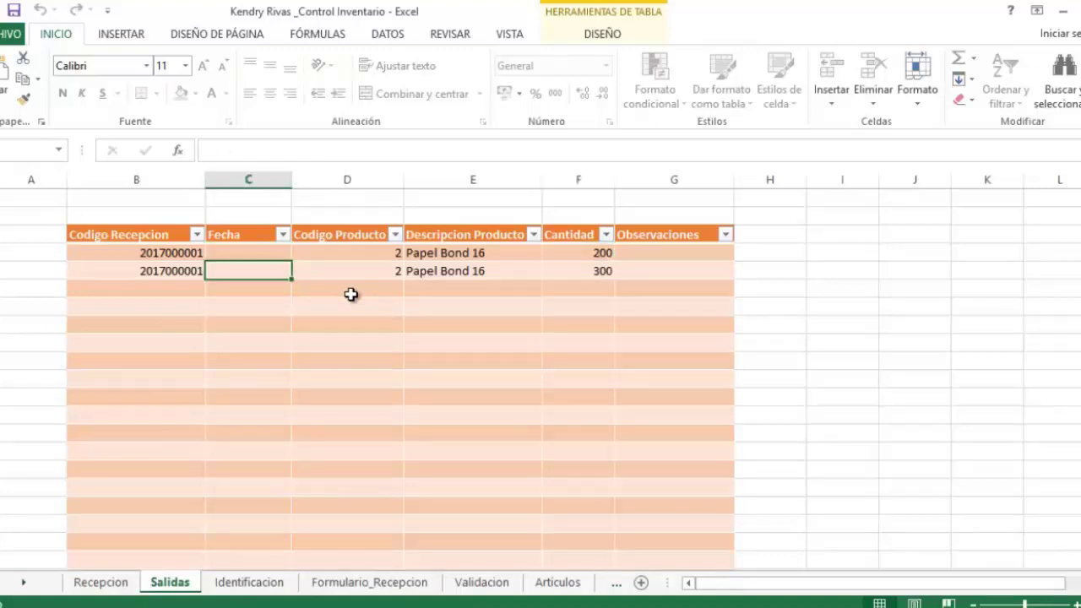
{"action": "key", "text": "Return"}
{"action": "key", "text": "Tab"}
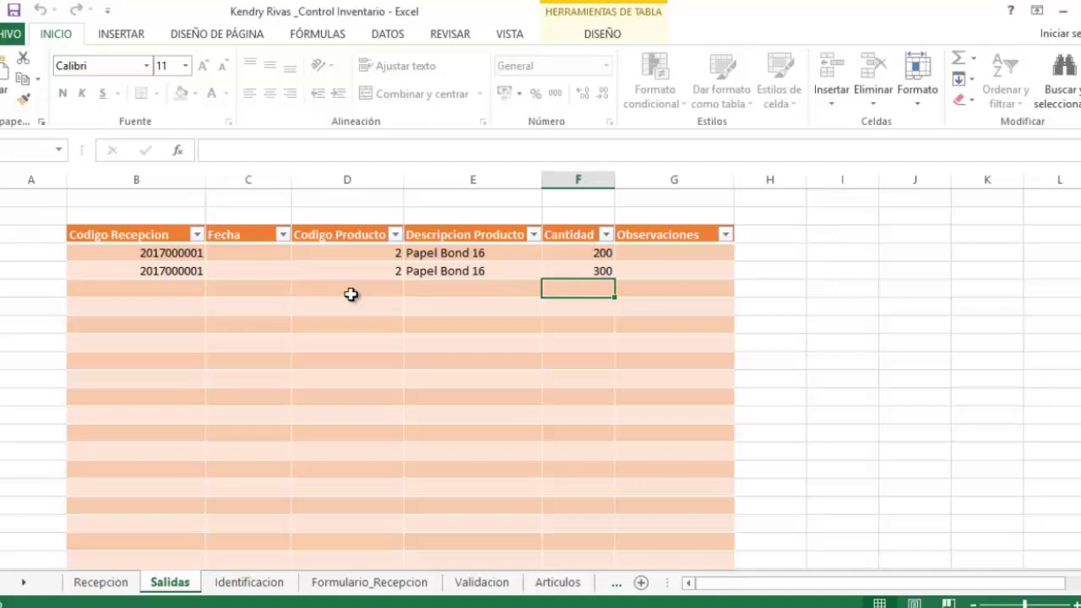
{"action": "key", "text": "shift+Tab"}
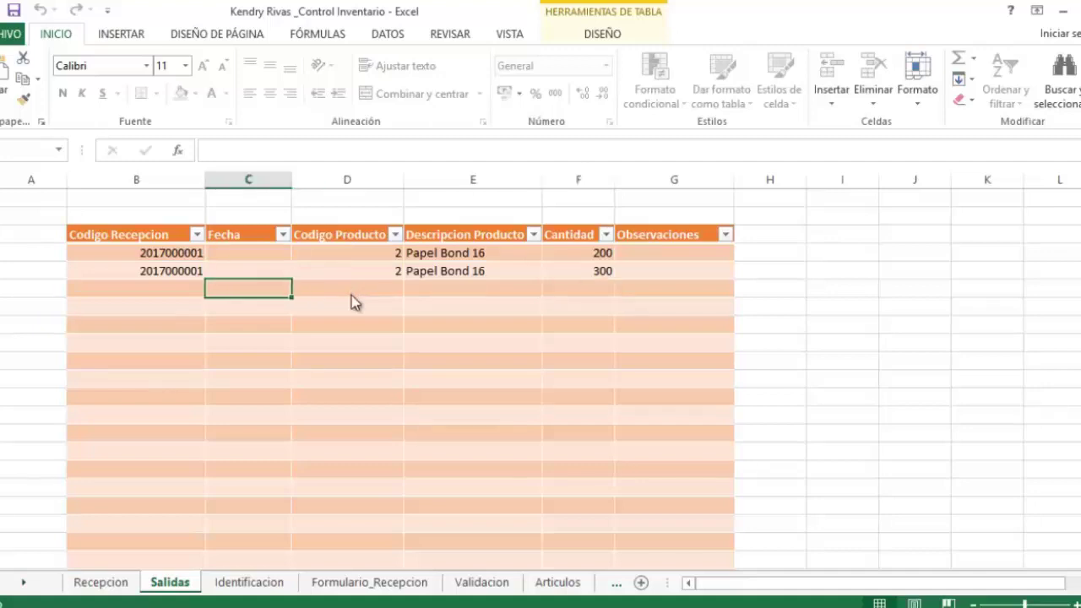
{"action": "key", "text": "Return"}
{"action": "key", "text": "Tab"}
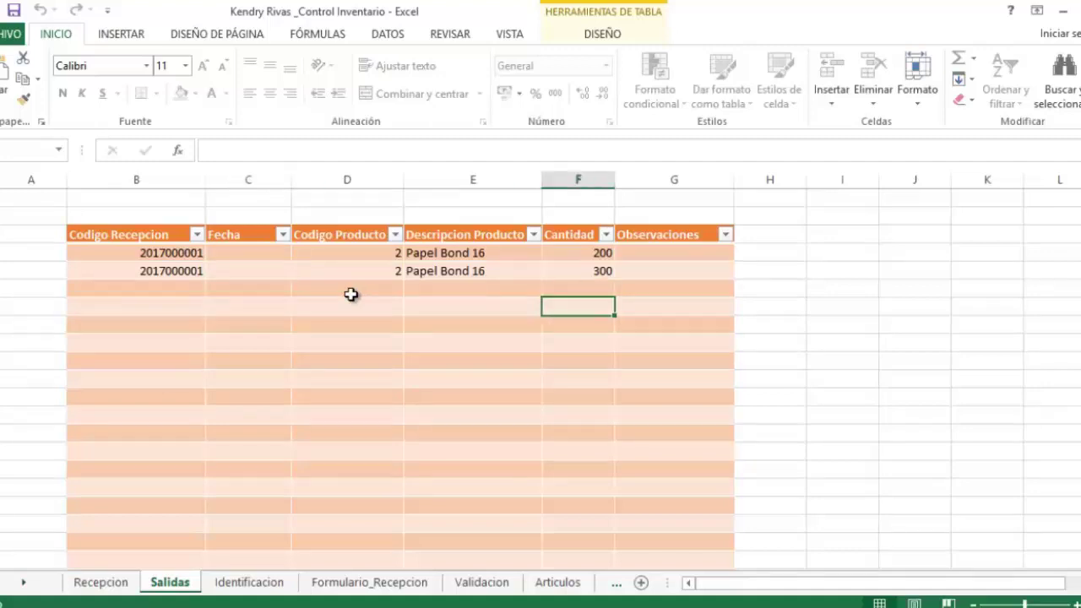
{"action": "key", "text": "shift+Tab"}
{"action": "key", "text": "shift+Tab"}
{"action": "key", "text": "Up"}
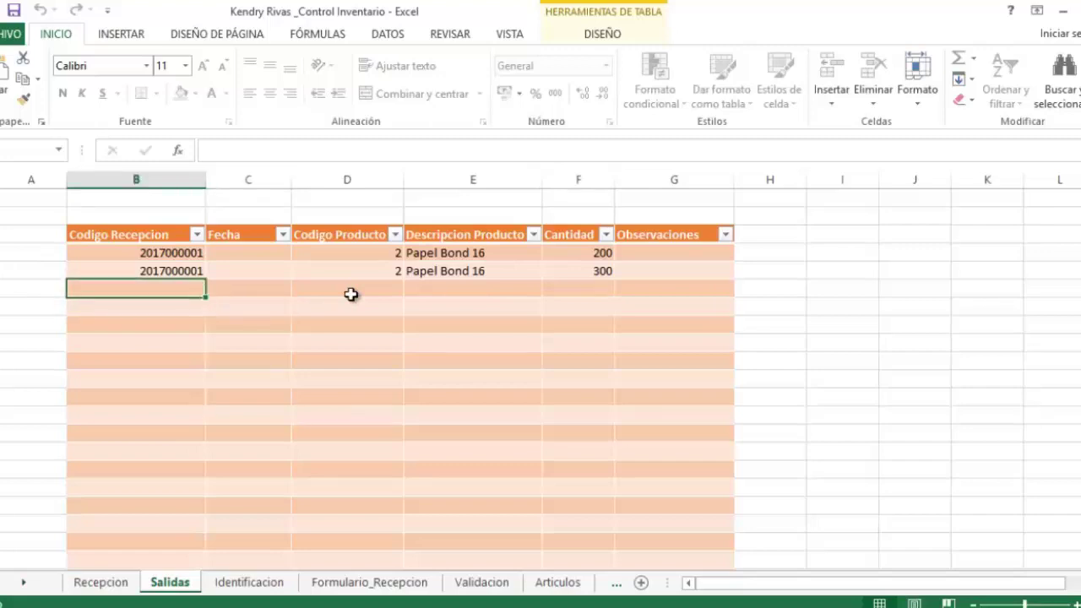
{"action": "type", "text": "20"}
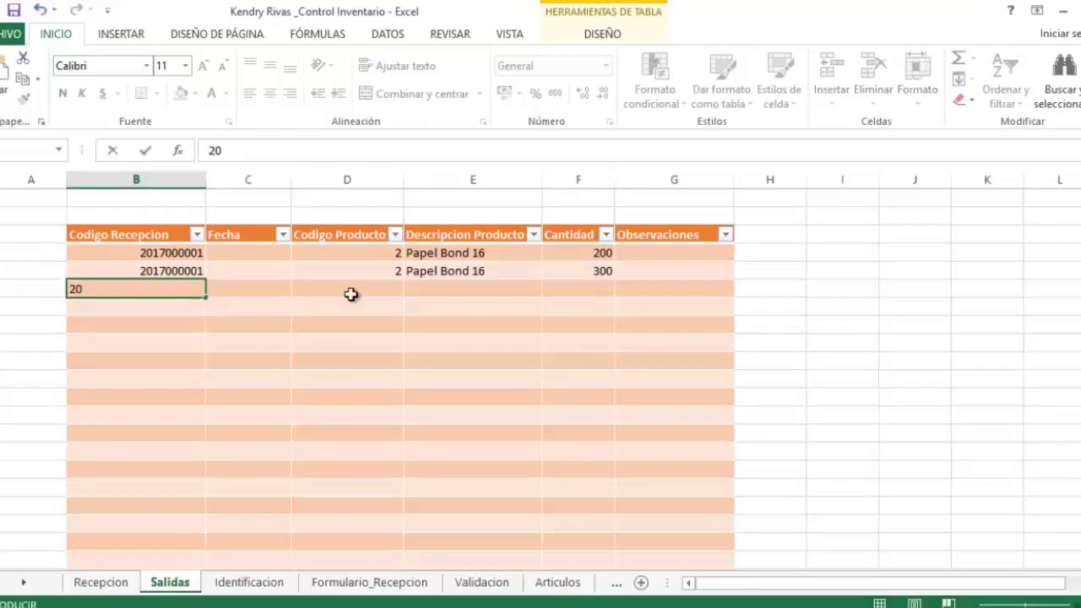
{"action": "type", "text": "17000001"}
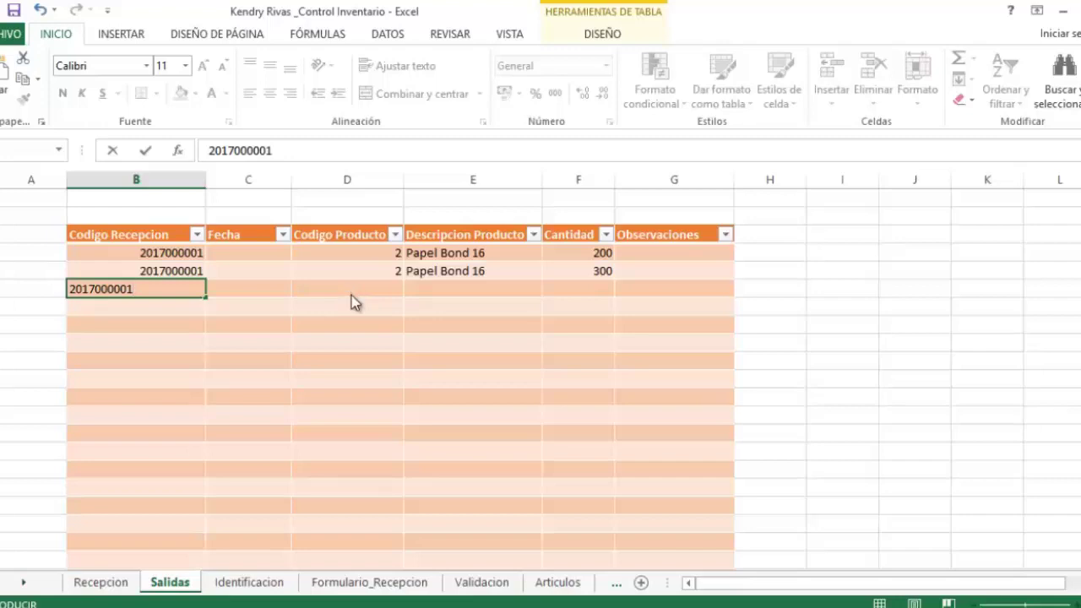
{"action": "key", "text": "Tab"}
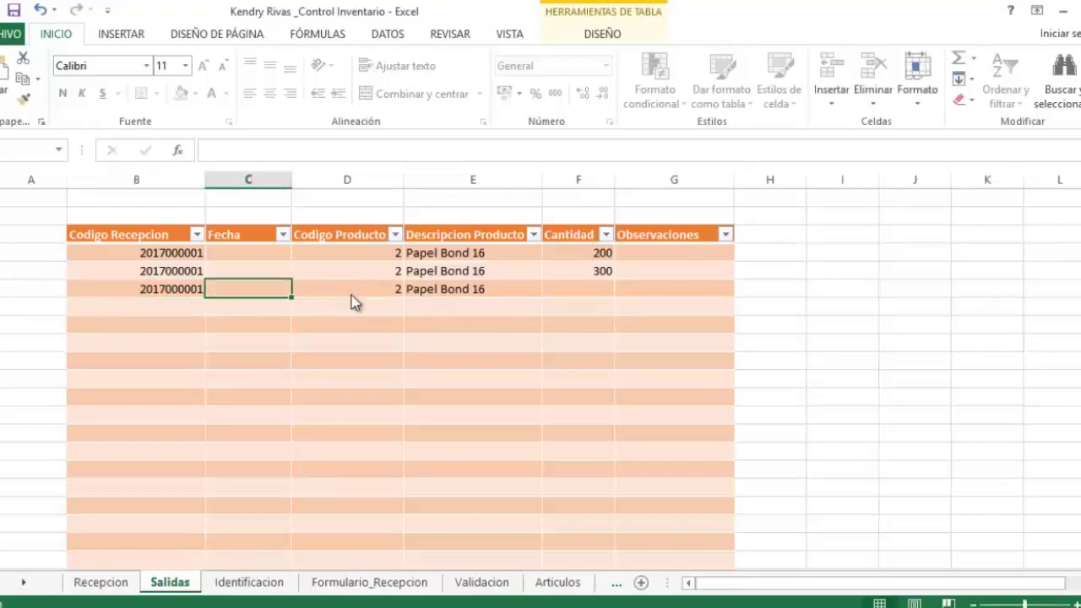
{"action": "type", "text": "12/10"}
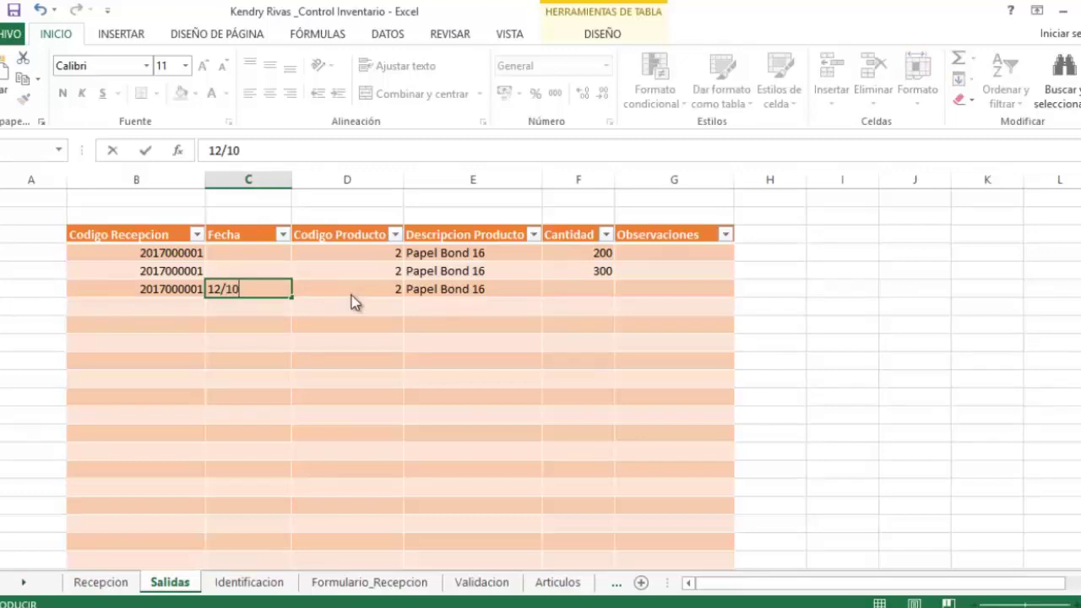
{"action": "key", "text": "Tab"}
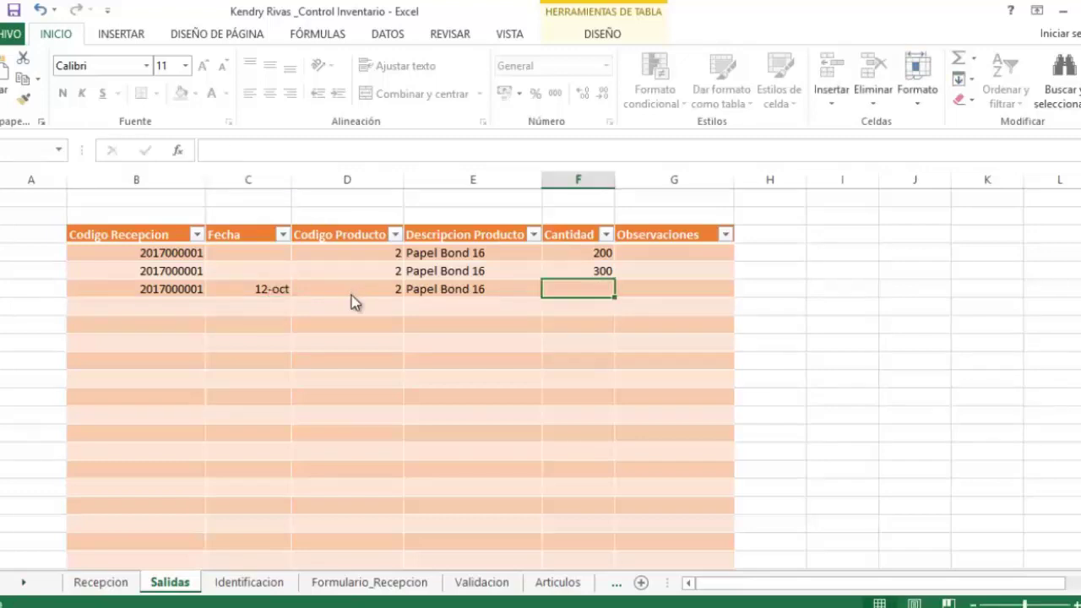
{"action": "type", "text": "300"}
{"action": "key", "text": "Return"}
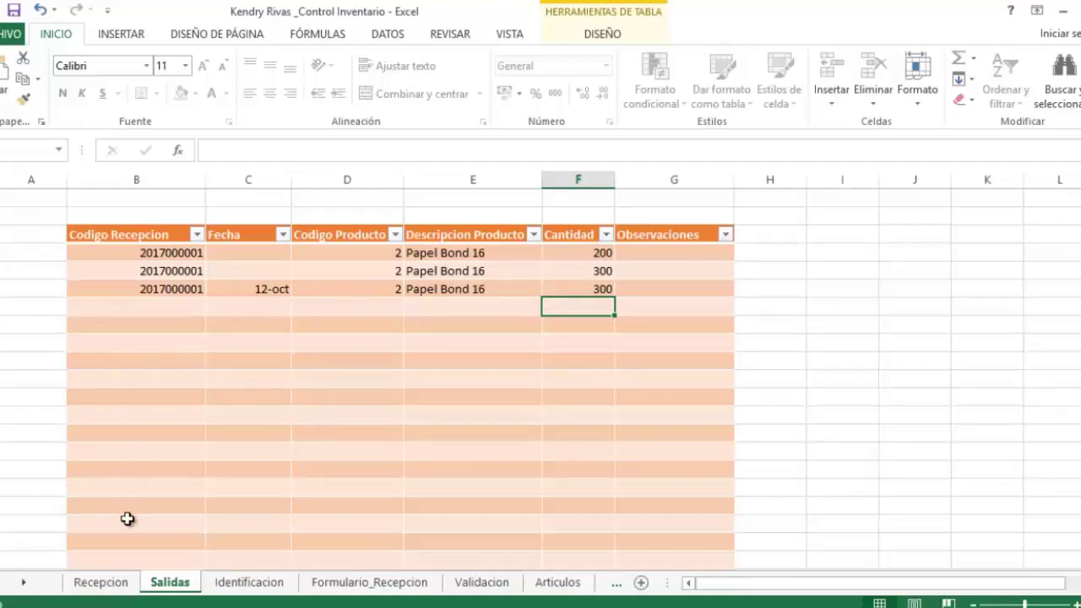
{"action": "left_click", "coordinate": [121, 582]}
{"action": "left_click", "coordinate": [145, 311]}
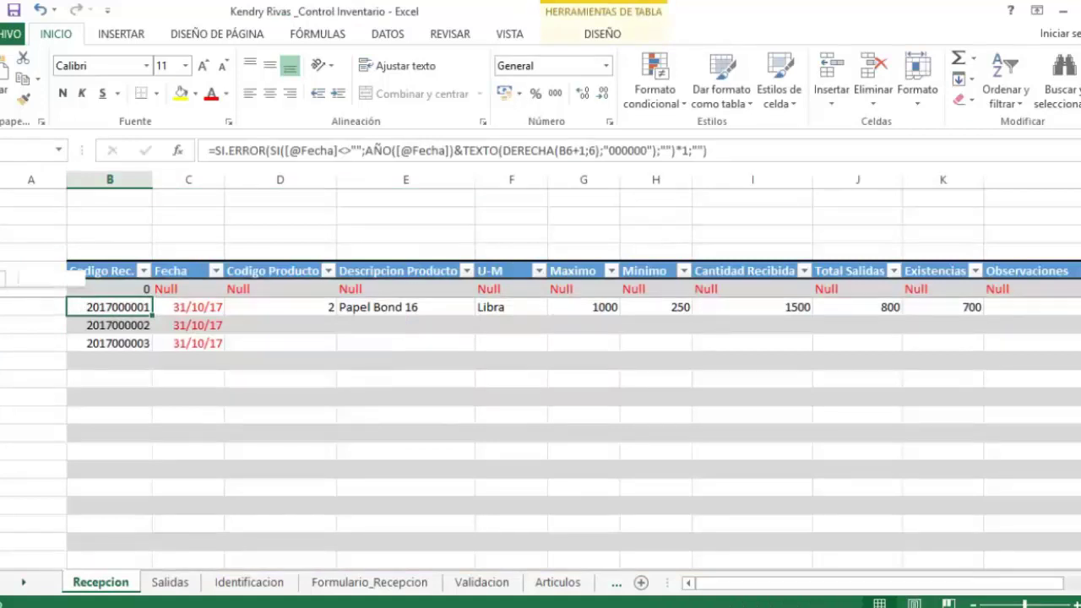
{"action": "left_click", "coordinate": [2, 307]}
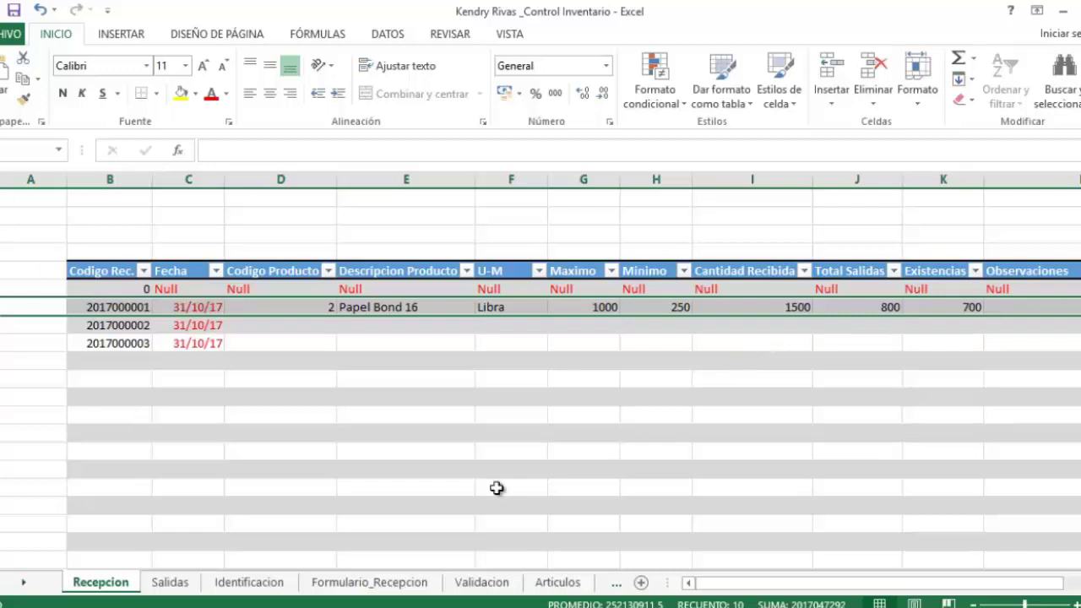
{"action": "left_click", "coordinate": [185, 589]}
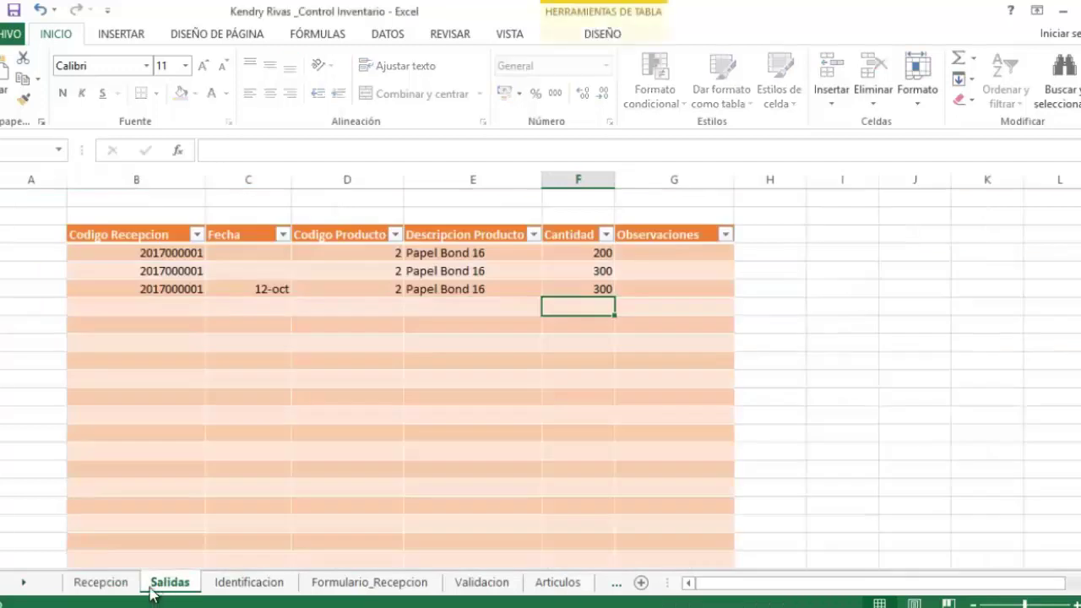
{"action": "left_click", "coordinate": [127, 587]}
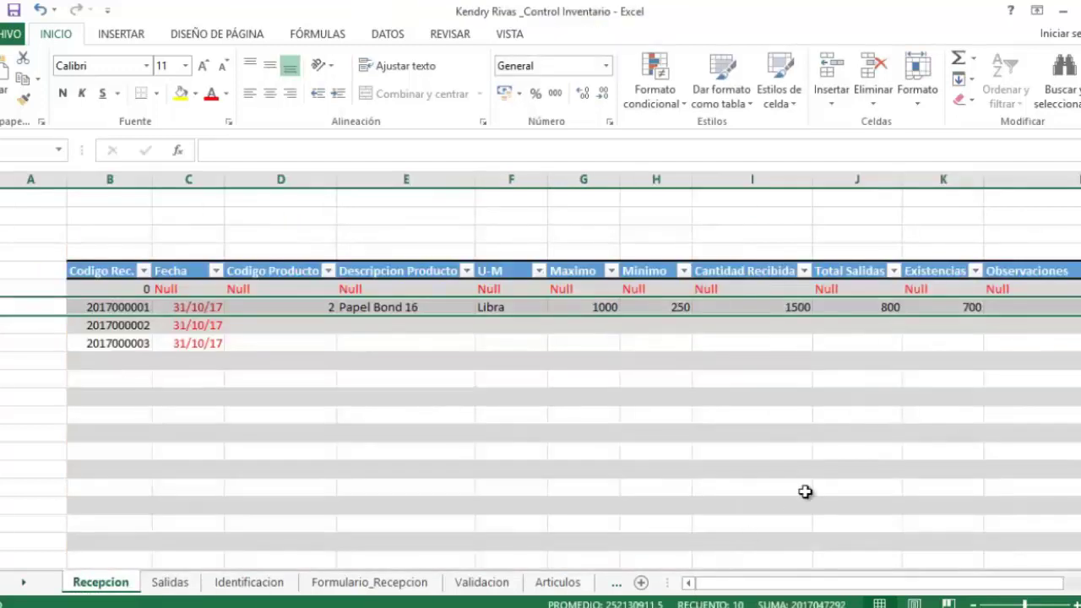